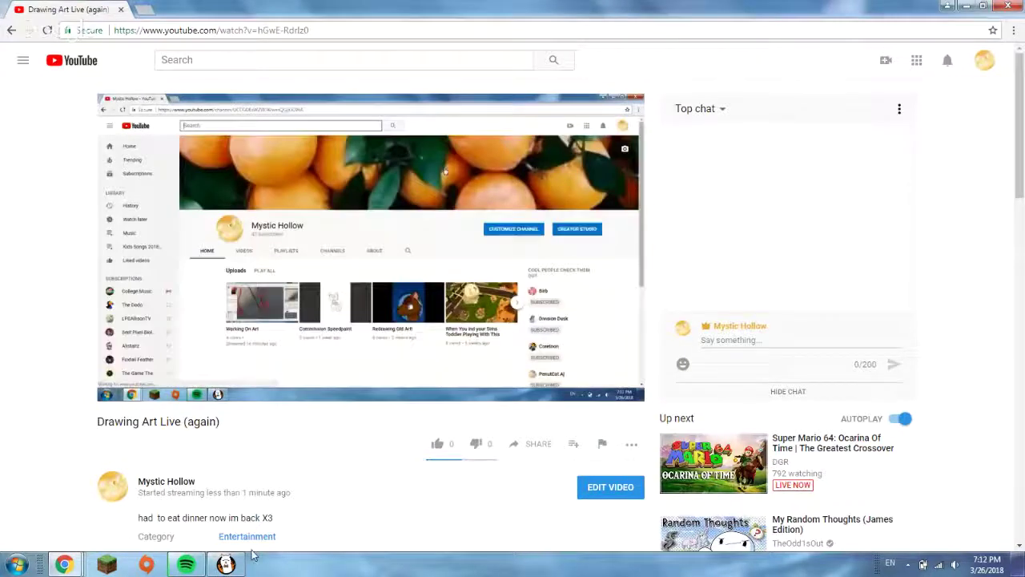
- Switch to FireAlpaca and sample the black of the cat's inked back line as the pen colour
left_click(226, 564)
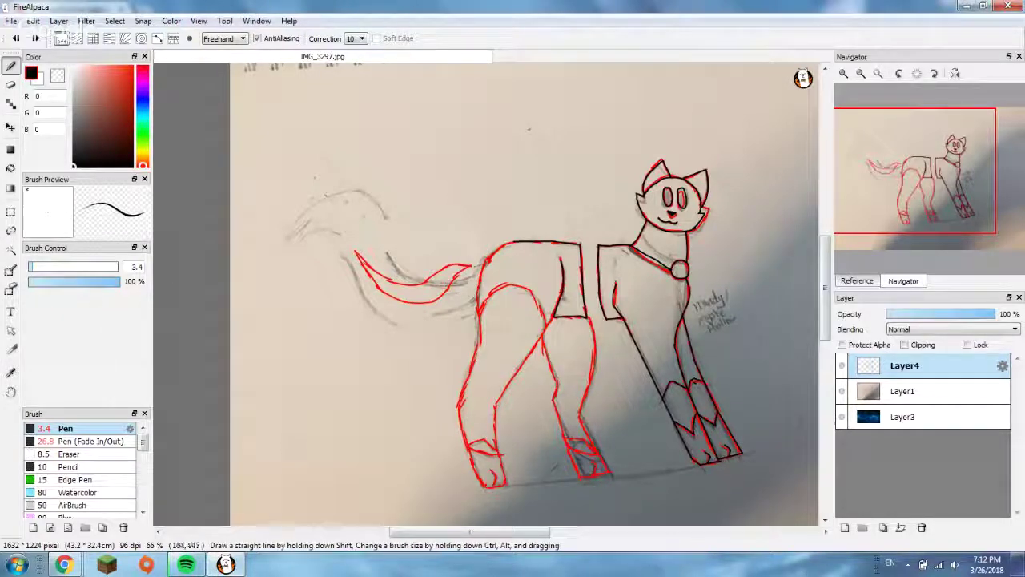
scroll(494, 306, "up", 4)
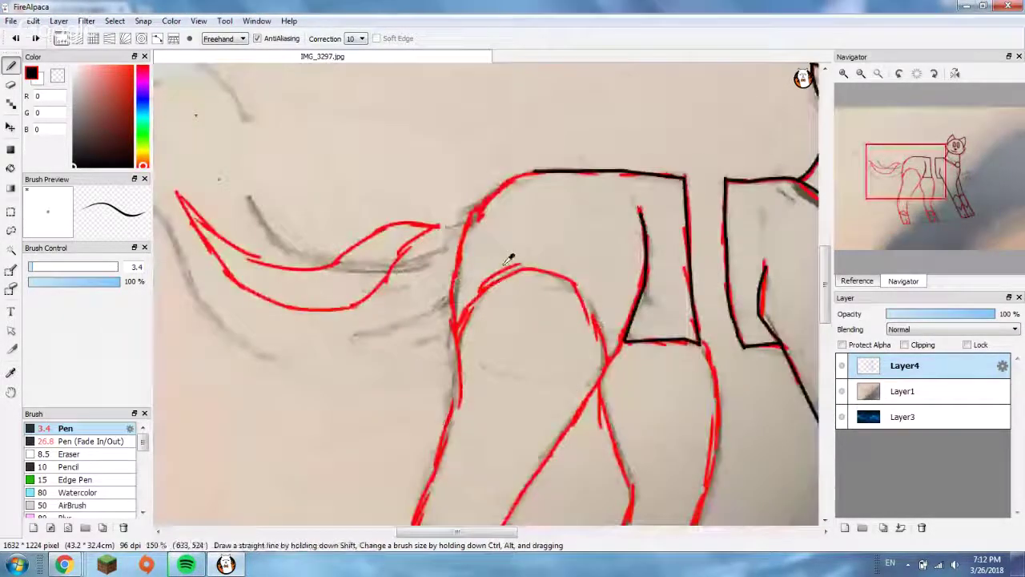
left_click(468, 261, "alt")
scroll(489, 232, "up", 2)
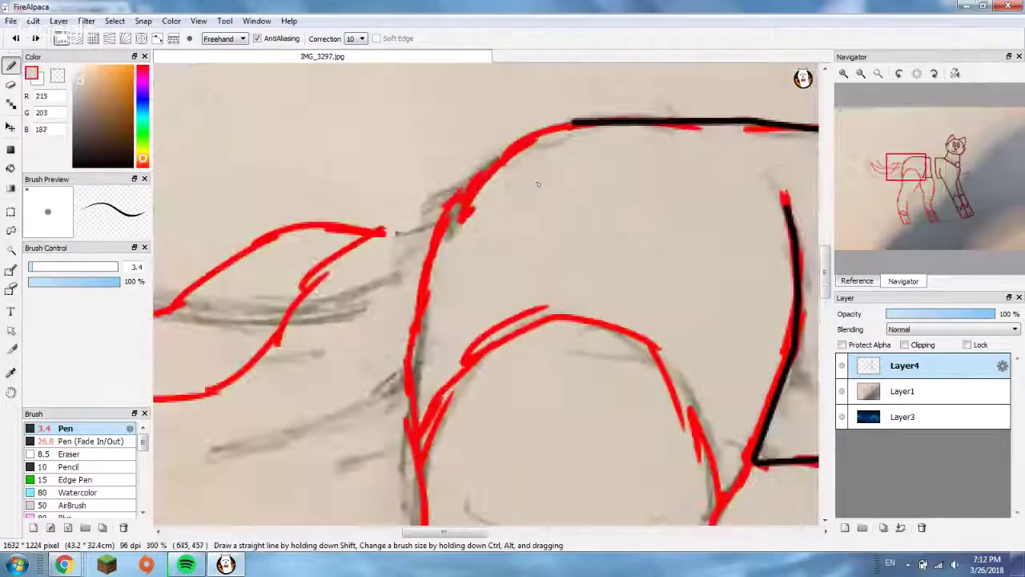
left_click(590, 124, "alt")
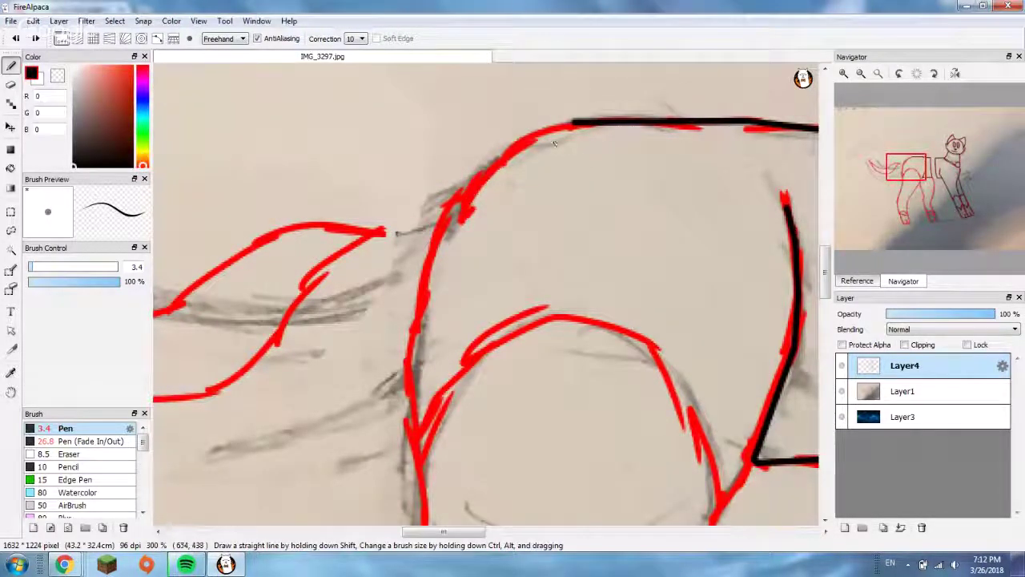
scroll(555, 131, "up", 1)
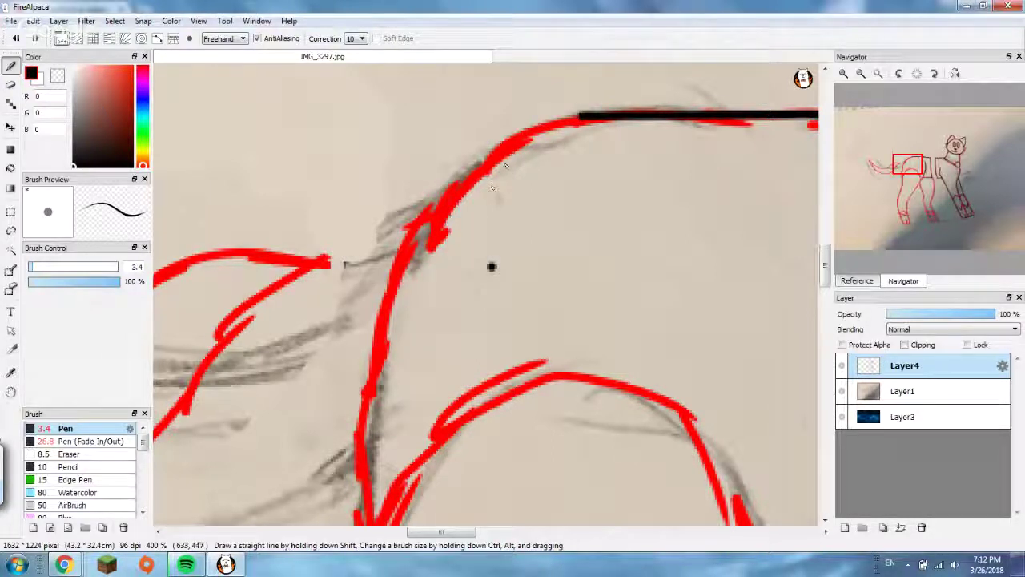
mouse_move(583, 118)
left_mouse_down()
mouse_move(506, 148)
mouse_move(438, 213)
mouse_move(406, 268)
mouse_move(389, 413)
left_mouse_up()
key("ctrl+z")
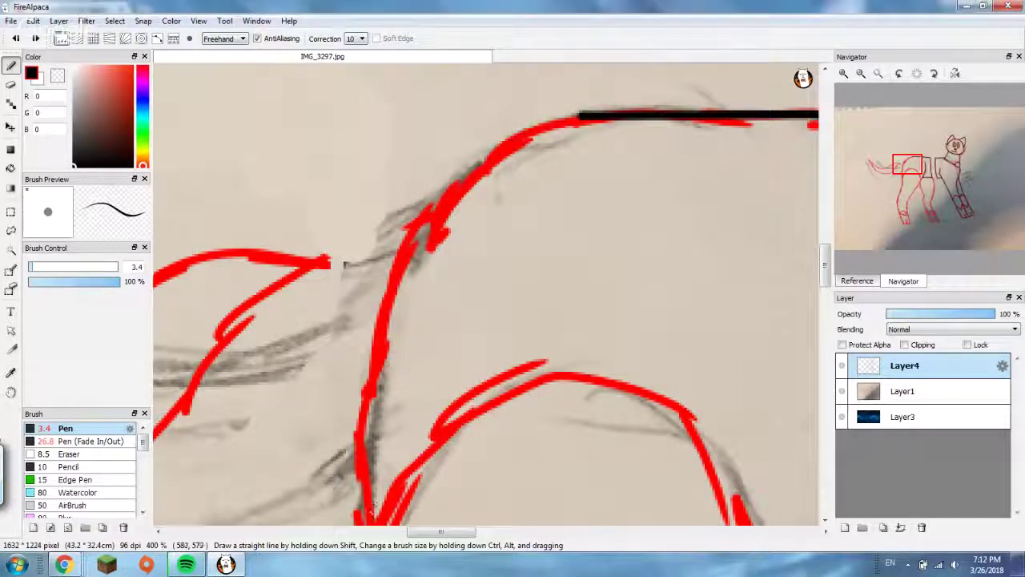
left_click_drag(373, 512, 352, 448)
key("ctrl+z")
mouse_move(370, 514)
left_mouse_down()
mouse_move(362, 475)
mouse_move(368, 392)
mouse_move(385, 285)
mouse_move(410, 212)
mouse_move(474, 143)
mouse_move(515, 118)
mouse_move(563, 120)
mouse_move(510, 142)
mouse_move(450, 195)
mouse_move(406, 263)
mouse_move(380, 417)
left_mouse_up()
key("ctrl+z")
key("ctrl+z")
- Ink the cat's rump and the arch of the upper thigh in black over the red sketch
mouse_move(565, 120)
left_mouse_down()
mouse_move(510, 145)
mouse_move(459, 187)
mouse_move(416, 246)
mouse_move(386, 322)
left_mouse_up()
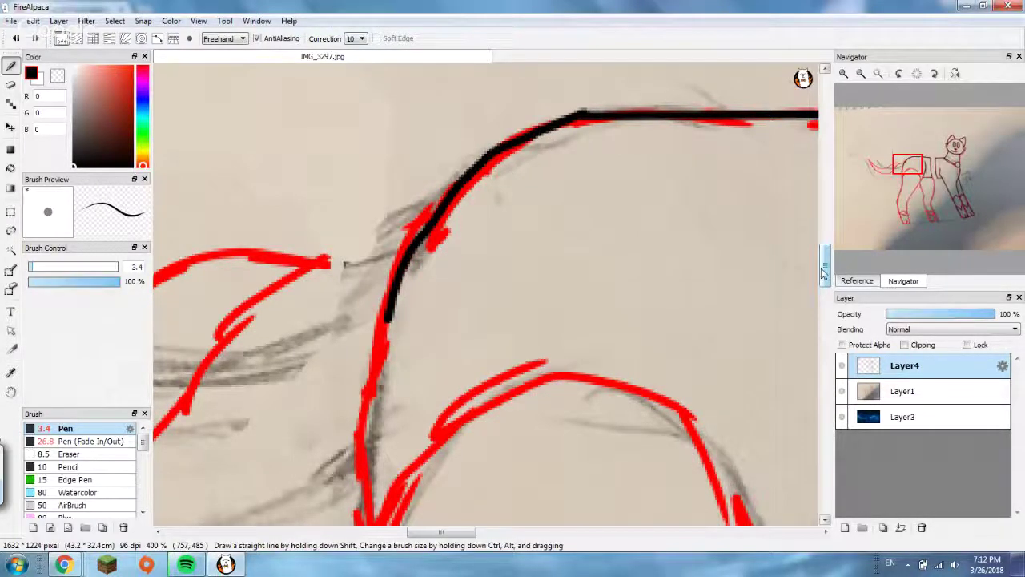
left_click_drag(825, 270, 825, 290)
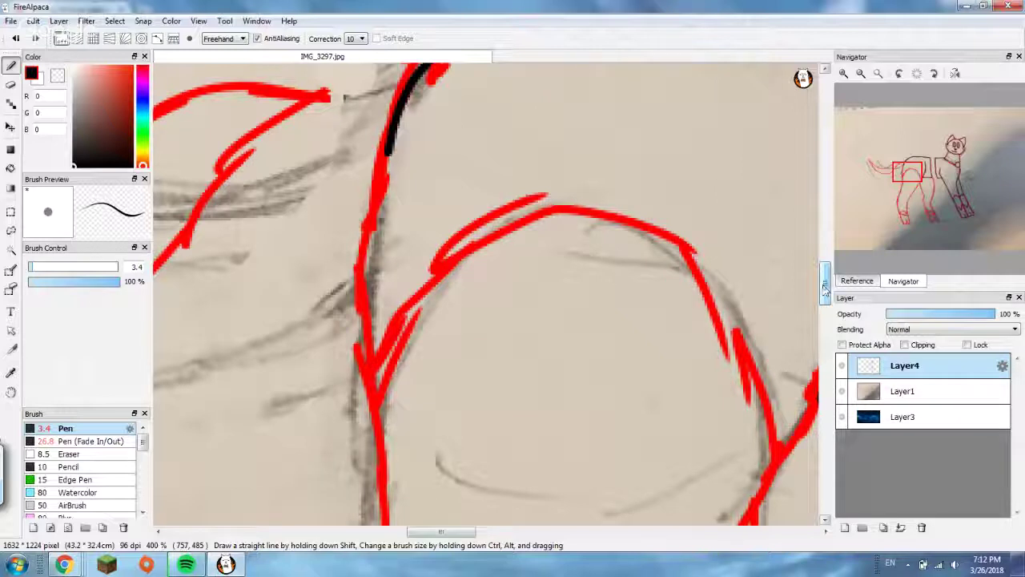
mouse_move(390, 149)
left_mouse_down()
mouse_move(370, 304)
mouse_move(389, 394)
mouse_move(377, 367)
mouse_move(445, 243)
mouse_move(496, 212)
mouse_move(595, 199)
mouse_move(664, 224)
mouse_move(706, 260)
mouse_move(783, 397)
mouse_move(785, 453)
left_mouse_up()
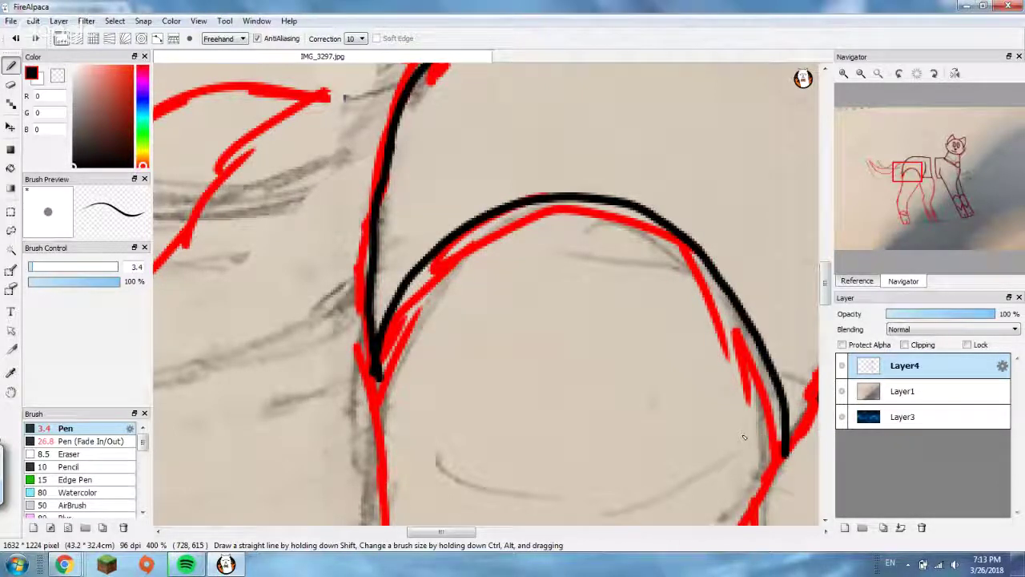
- Ink the rear edge of the leftmost hind leg's thigh, starting where the rump line meets the thigh arch
scroll(784, 360, "down", 4)
scroll(749, 417, "down", 5)
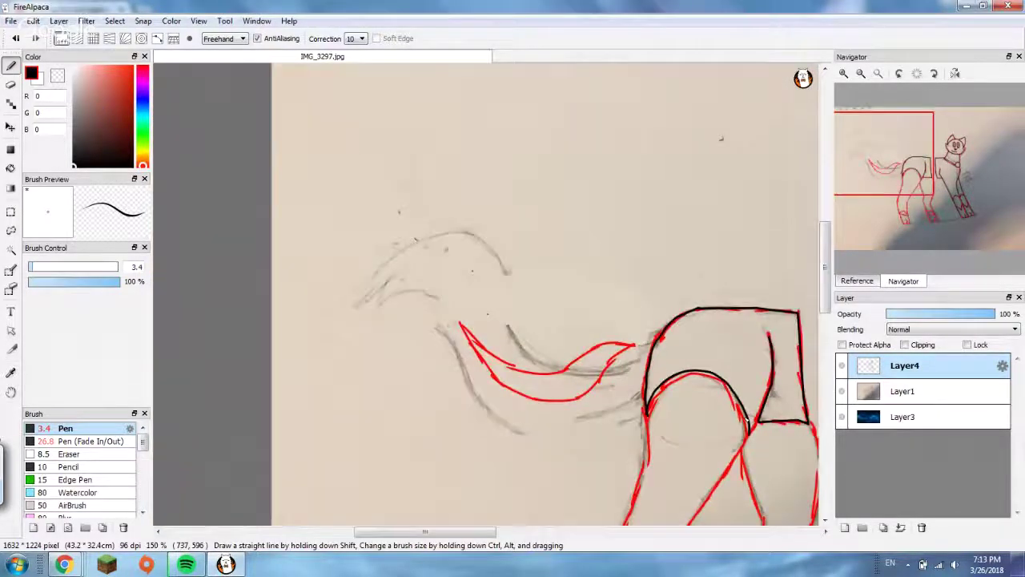
scroll(740, 433, "up", 7)
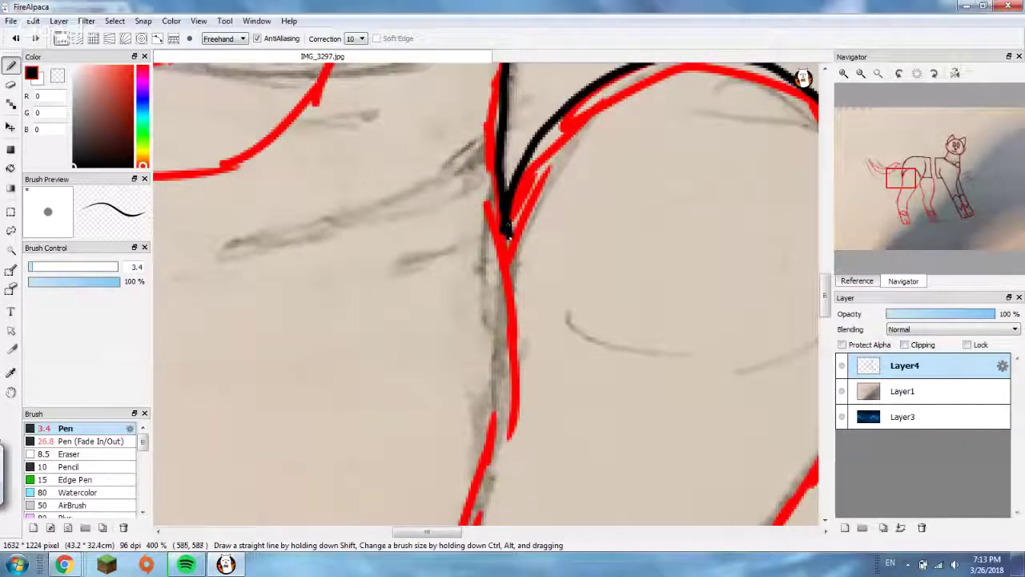
mouse_move(506, 230)
left_mouse_down()
mouse_move(506, 431)
mouse_move(484, 461)
mouse_move(504, 213)
left_mouse_up()
key("ctrl+z")
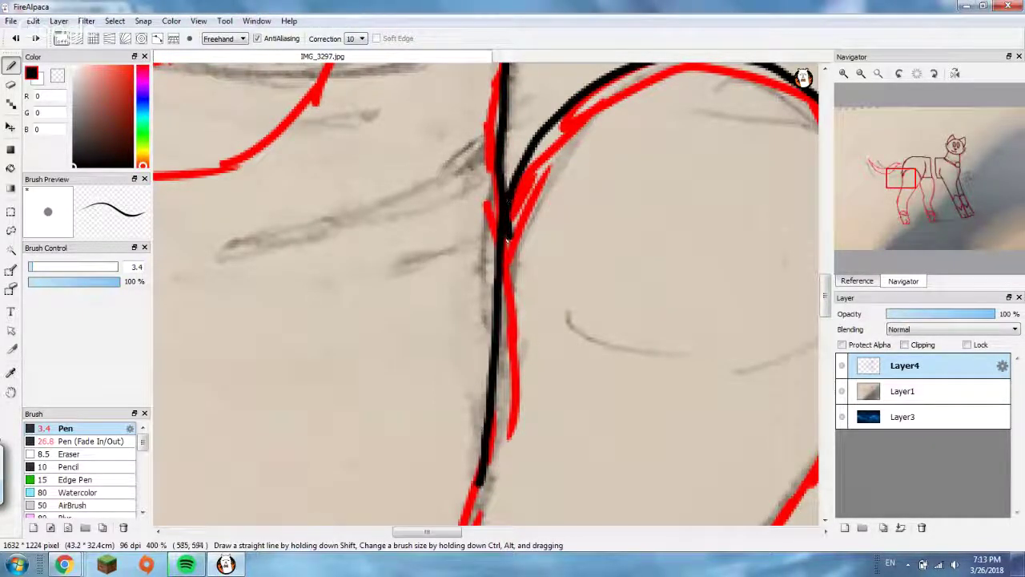
- Extend the rear outline of the leftmost hind leg down to the pointed hock
scroll(506, 238, "down", 7)
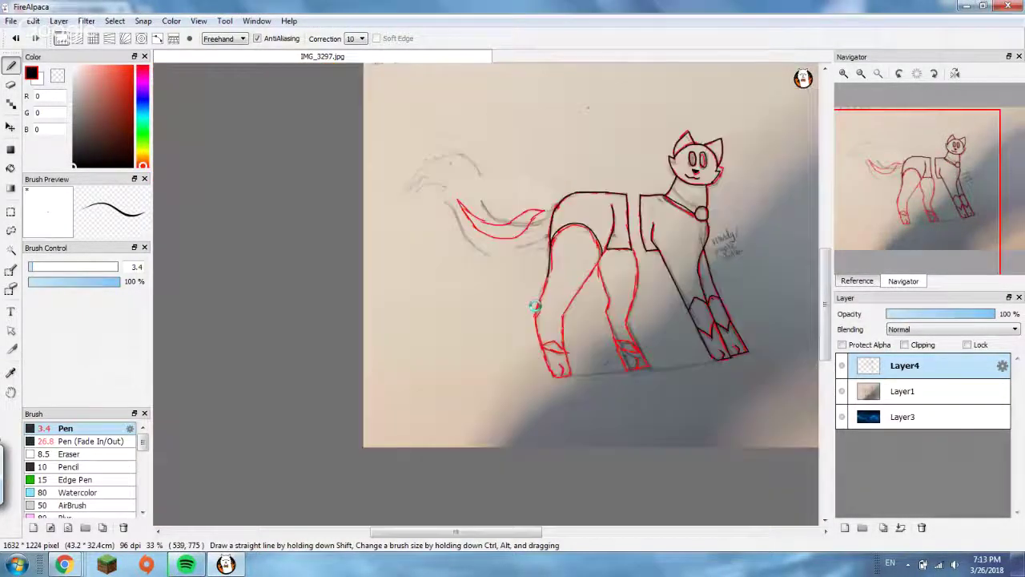
scroll(535, 306, "up", 7)
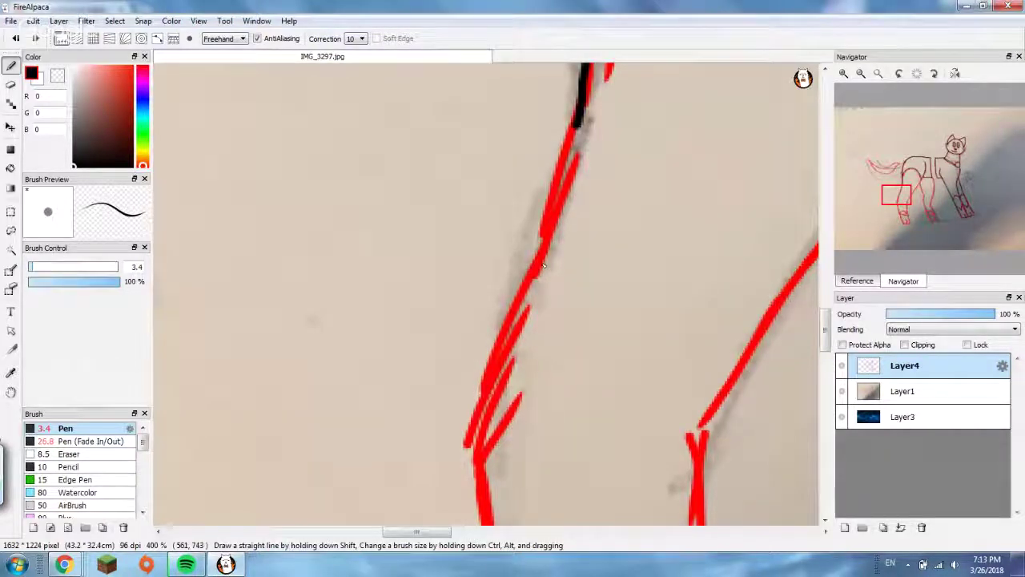
left_click_drag(484, 459, 472, 442)
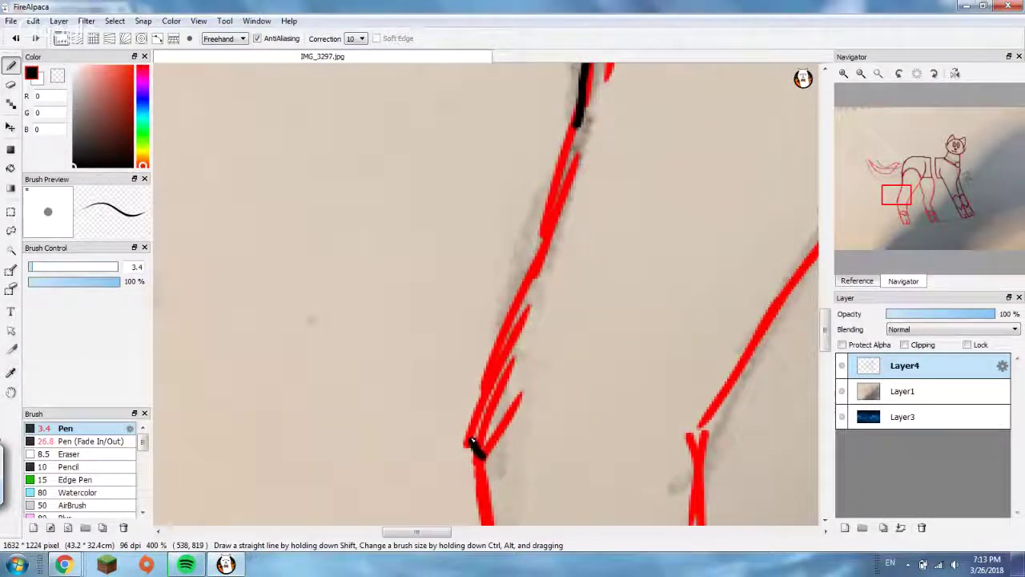
key("ctrl+z")
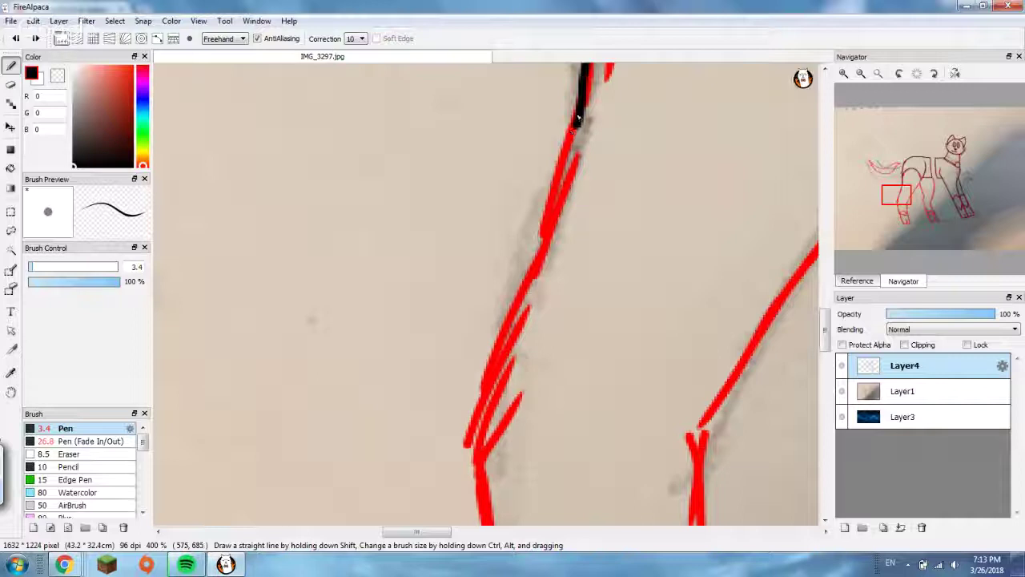
mouse_move(578, 119)
left_mouse_down()
mouse_move(506, 354)
mouse_move(466, 439)
mouse_move(523, 309)
mouse_move(585, 94)
left_mouse_up()
key("ctrl+z")
mouse_move(701, 430)
left_mouse_down()
mouse_move(810, 285)
mouse_move(816, 253)
mouse_move(740, 362)
left_mouse_up()
key("ctrl+z")
key("ctrl+z")
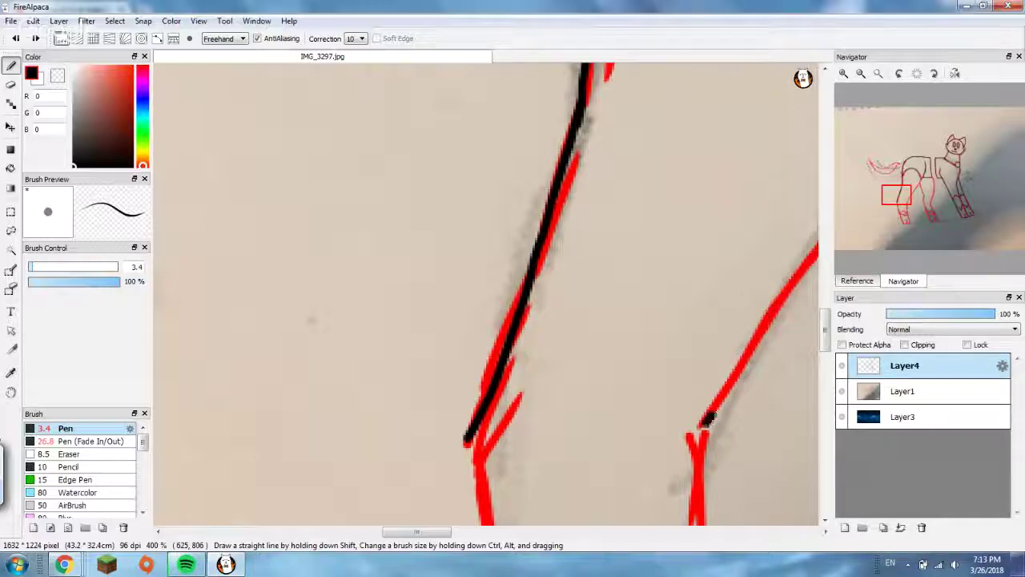
- Ink the leg's front edge above the hock bend and a short rear segment just below the hock
left_click_drag(708, 417, 824, 244)
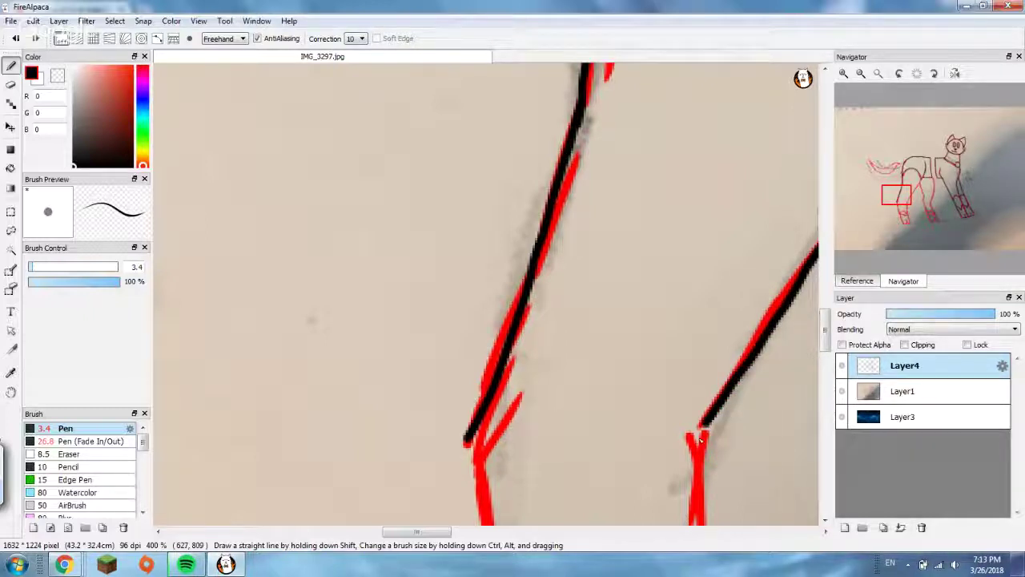
mouse_move(480, 469)
left_mouse_down()
mouse_move(479, 521)
mouse_move(474, 433)
left_mouse_up()
key("ctrl+z")
- Ink the front and rear edges of the lower hind leg from the hock down to the ankle cuff
scroll(551, 353, "down", 1)
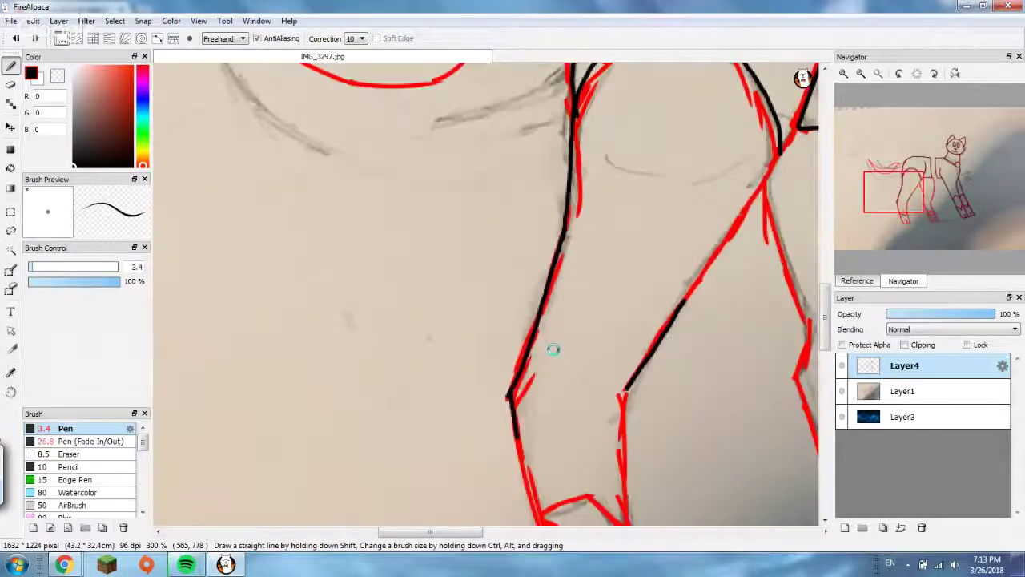
scroll(553, 349, "down", 2)
scroll(554, 267, "up", 3)
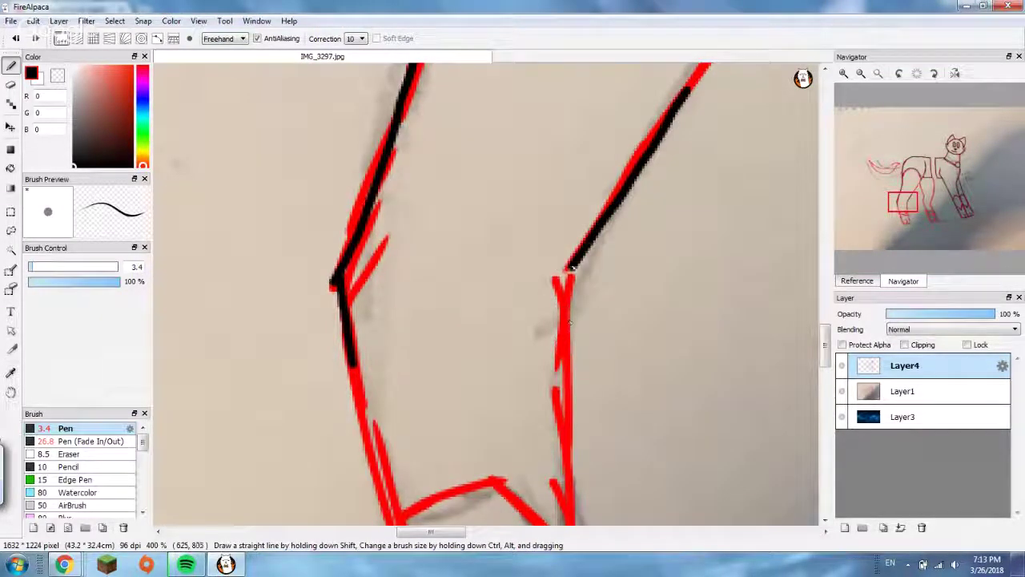
left_click_drag(570, 272, 577, 521)
left_click_drag(353, 362, 381, 425)
key("ctrl+z")
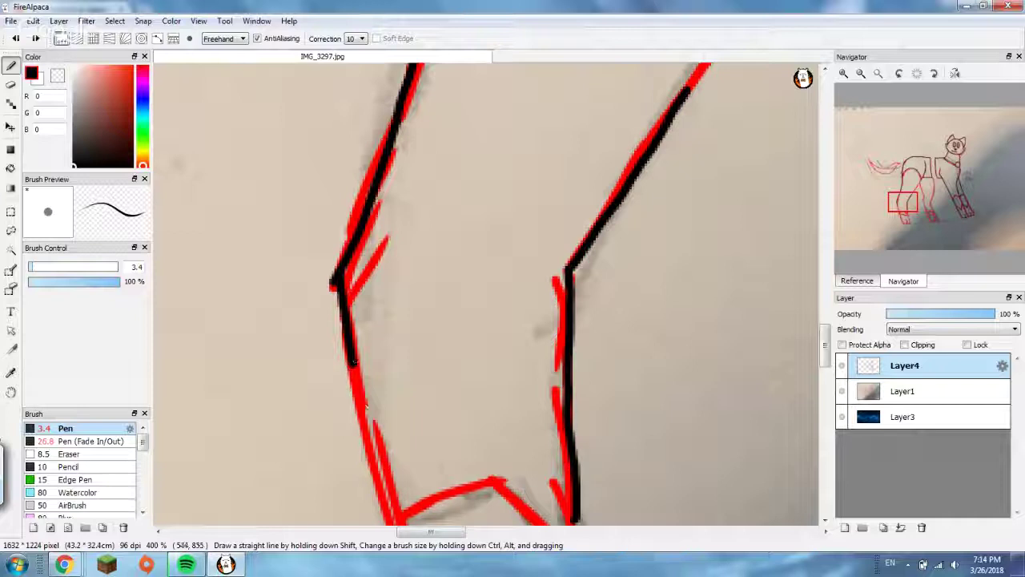
left_click_drag(351, 365, 387, 521)
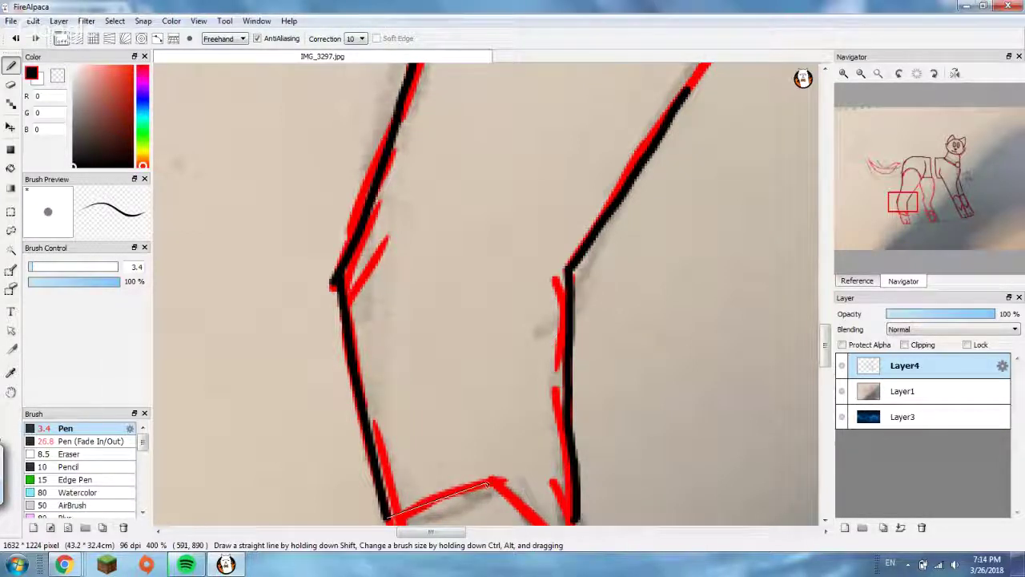
- Ink the peaked upper edge of the ankle cuff with two straight lines meeting at its tip
left_click(488, 480, "shift")
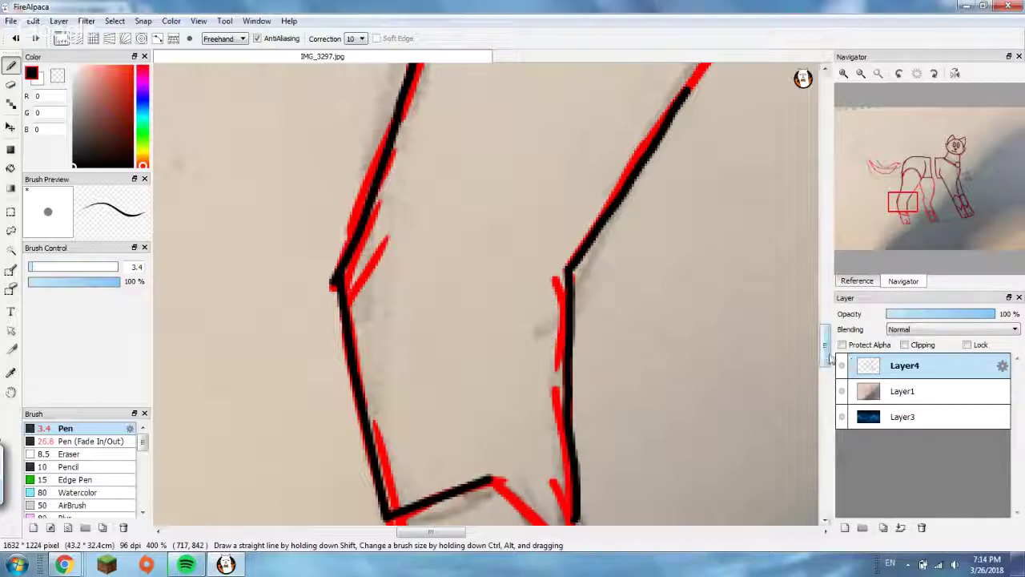
left_click_drag(829, 358, 809, 388)
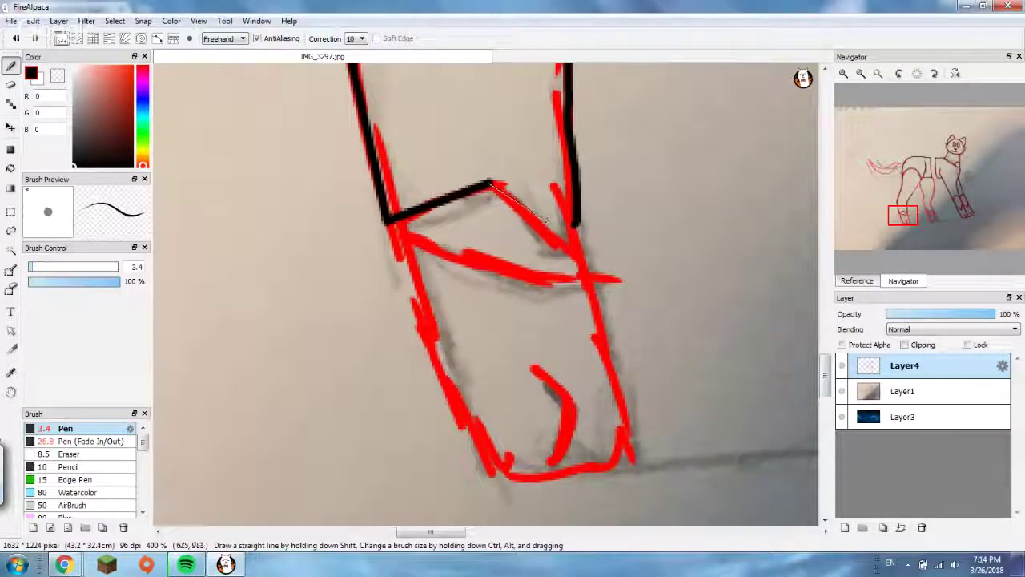
left_click(575, 250, "shift")
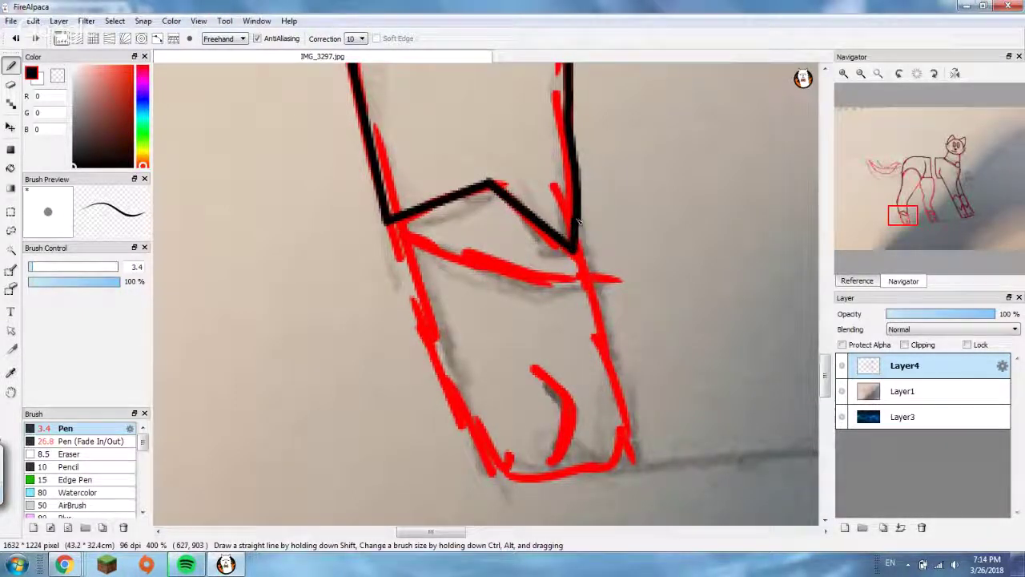
- Outline the hind paw in connected straight segments down the front, along the sole and back up to the cuff
left_click(625, 423, "shift")
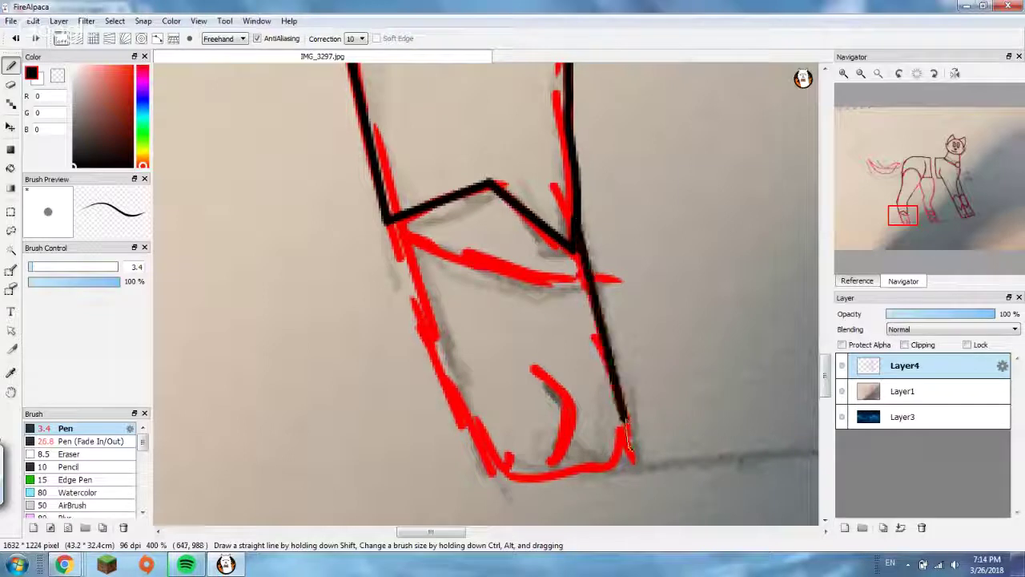
left_click(611, 471, "shift")
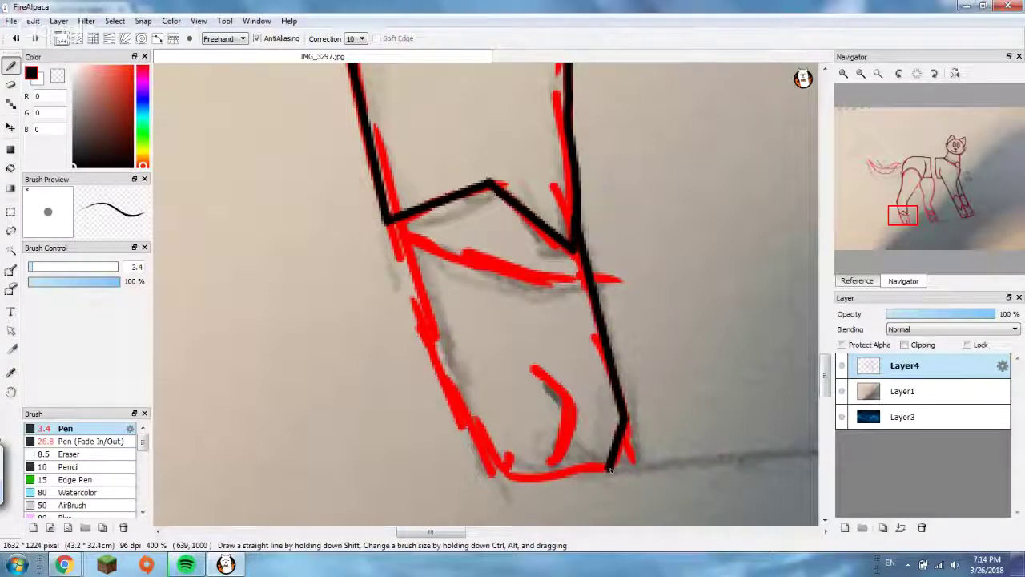
left_click(522, 476, "shift")
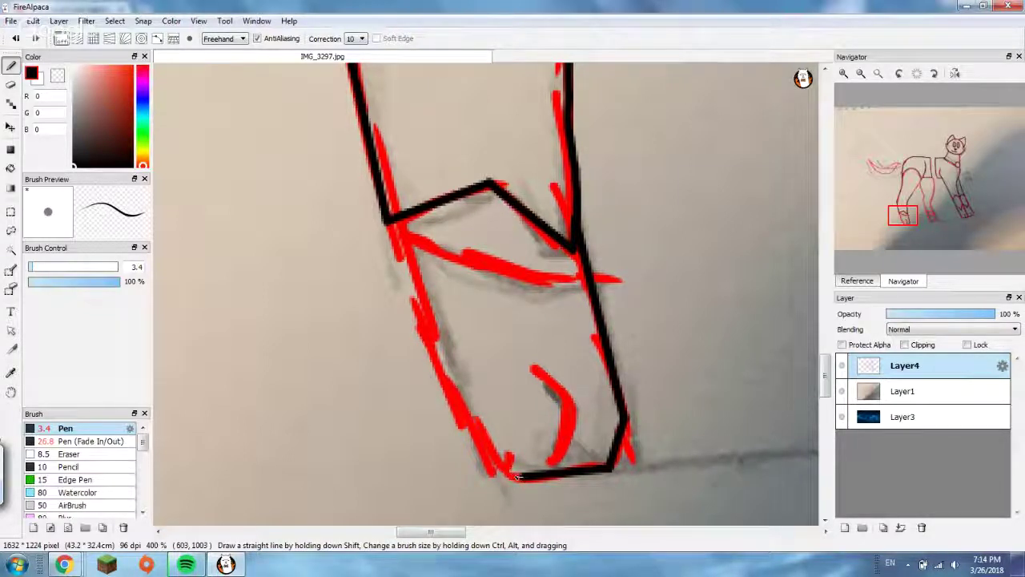
left_click(509, 478, "shift")
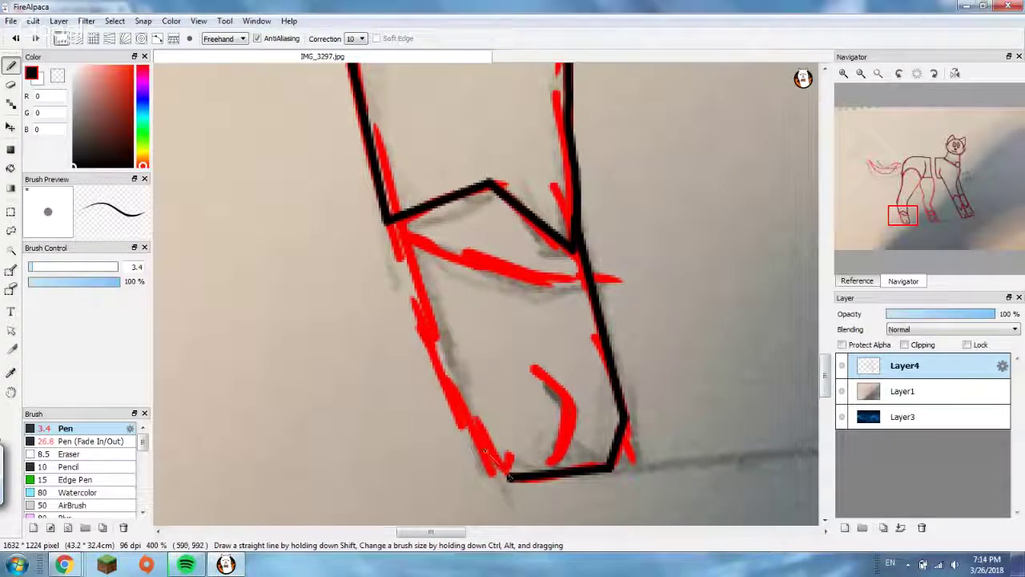
left_click(484, 447, "shift")
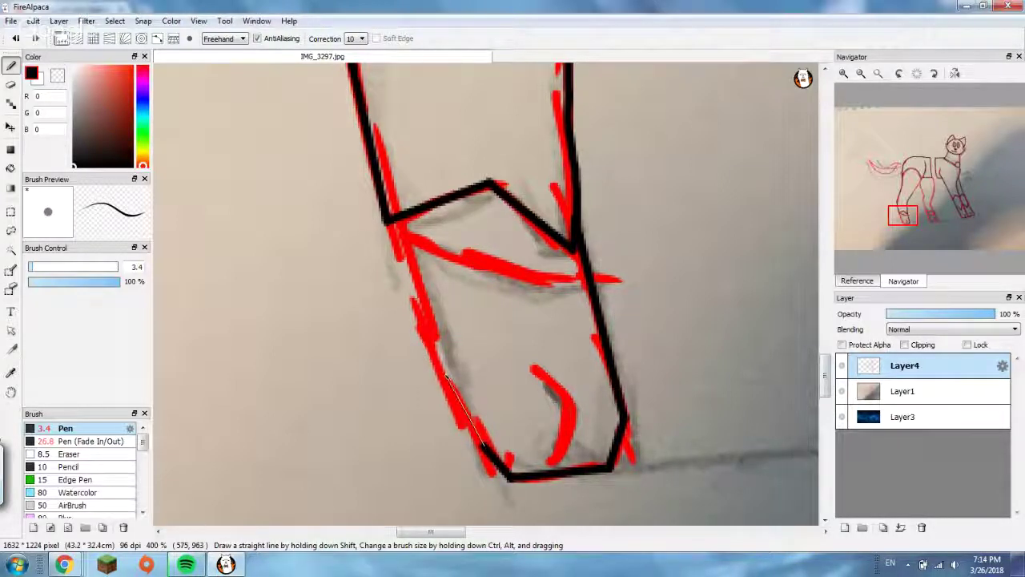
left_click(445, 374, "shift")
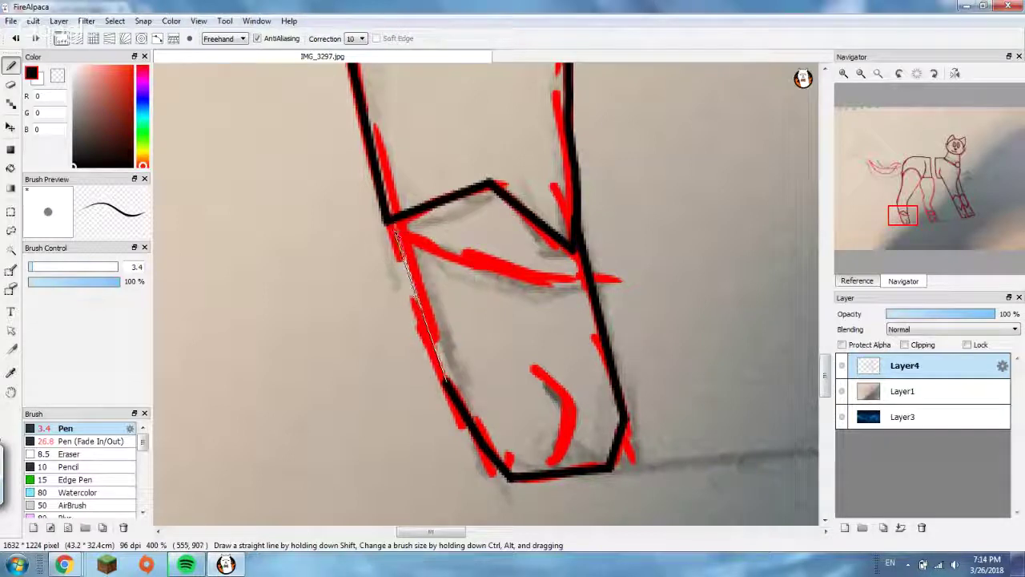
left_click(391, 226, "shift")
- Ink the curved lower edge of the ankle cuff with short straight segments across to the paw's front edge
left_click(454, 255, "shift")
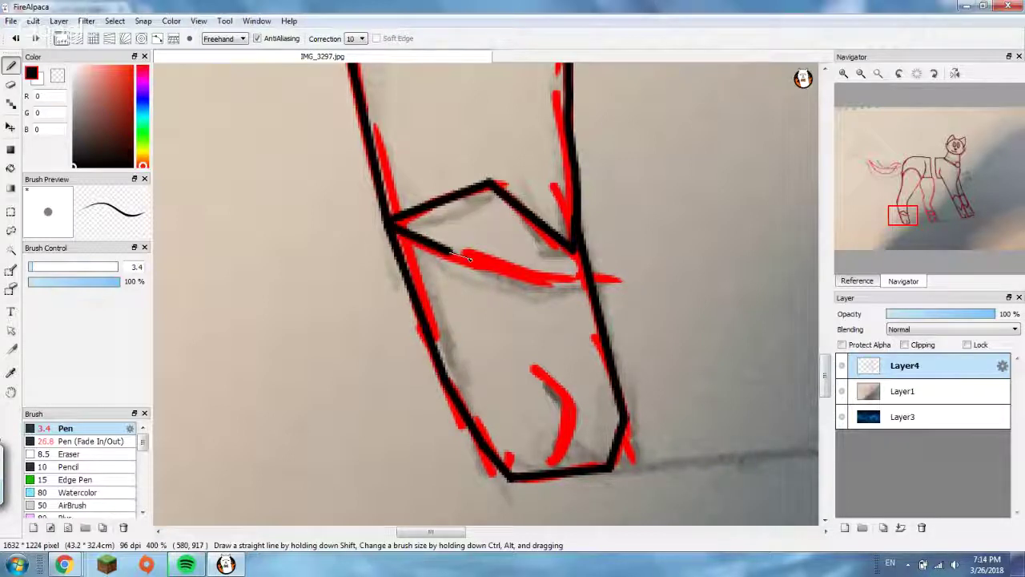
left_click(496, 268, "shift")
left_click(538, 279, "shift")
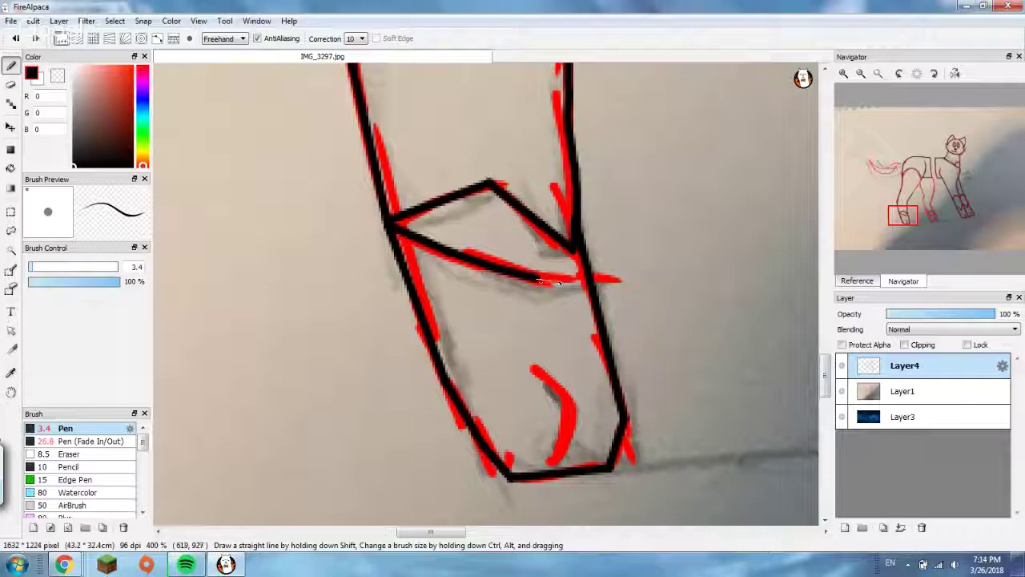
left_click(560, 282, "shift")
left_click(575, 280, "shift")
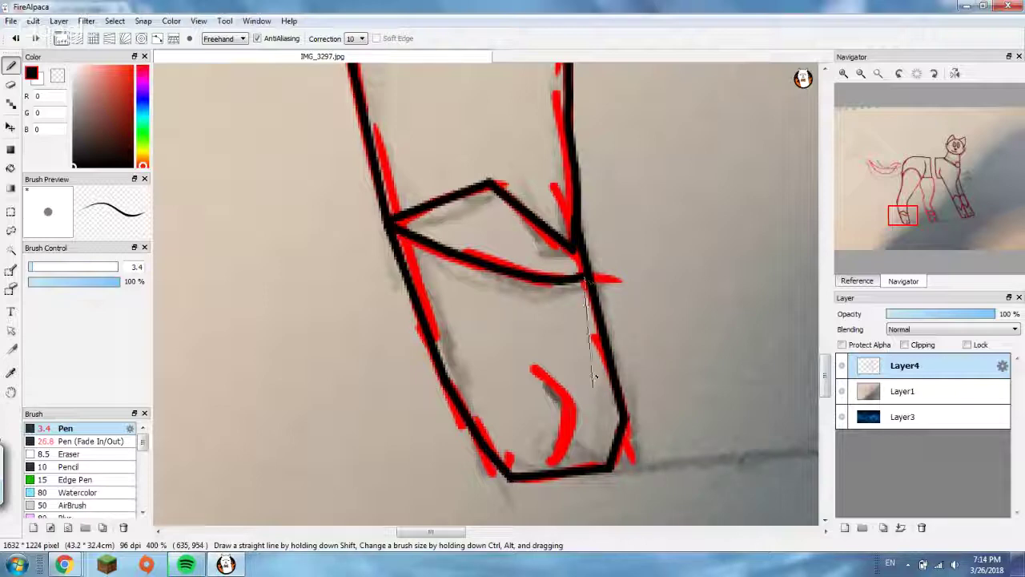
- Ink the angled toe line inside the leftmost hind paw with two short straight segments rising from the sole
left_click(548, 474)
left_click(574, 431, "shift")
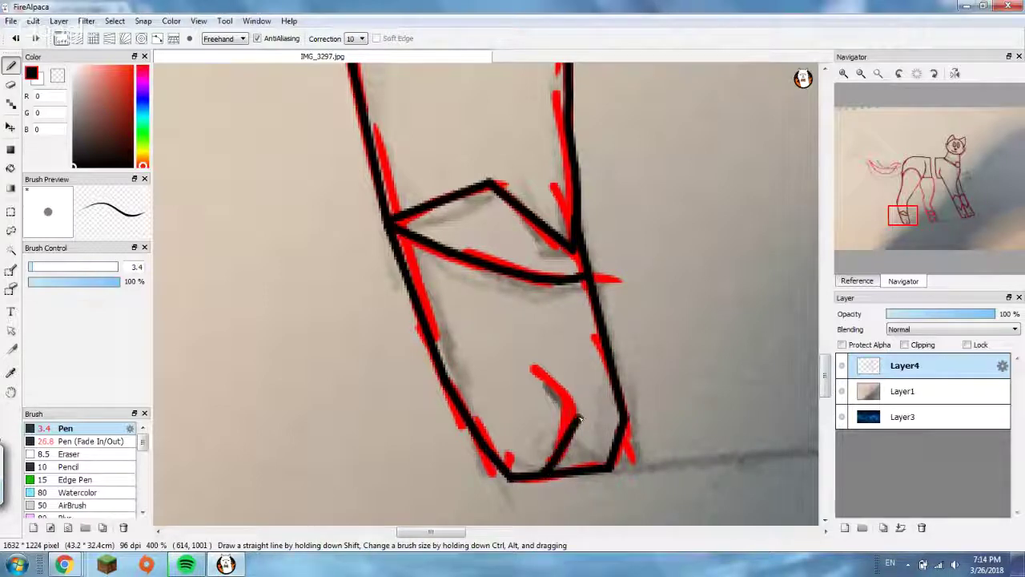
key("ctrl+z")
mouse_move(533, 370)
left_mouse_down()
mouse_move(586, 404)
mouse_move(578, 458)
mouse_move(566, 454)
mouse_move(581, 406)
mouse_move(542, 383)
left_mouse_up()
key("ctrl+z")
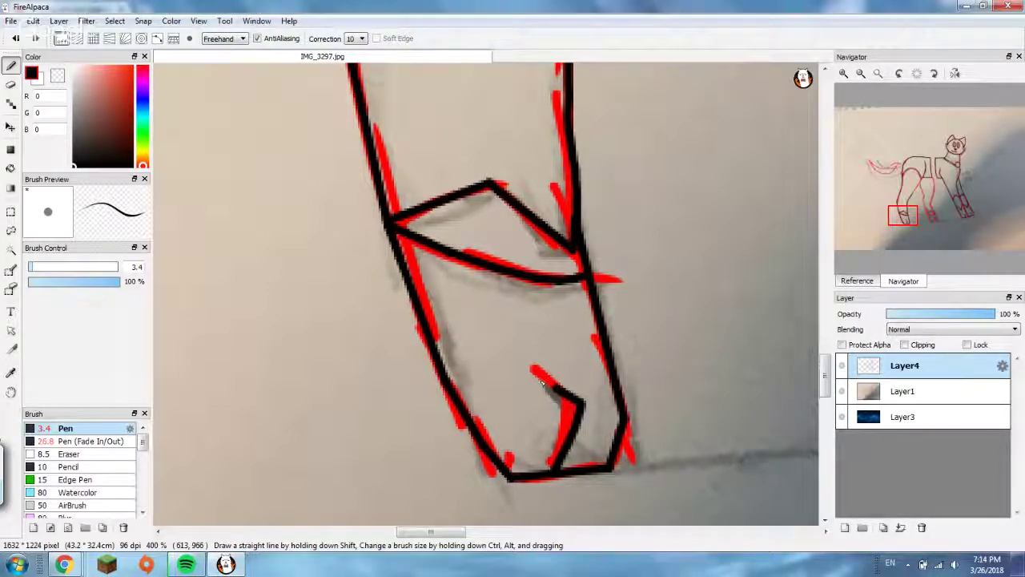
scroll(506, 342, "down", 6)
scroll(506, 342, "up", 2)
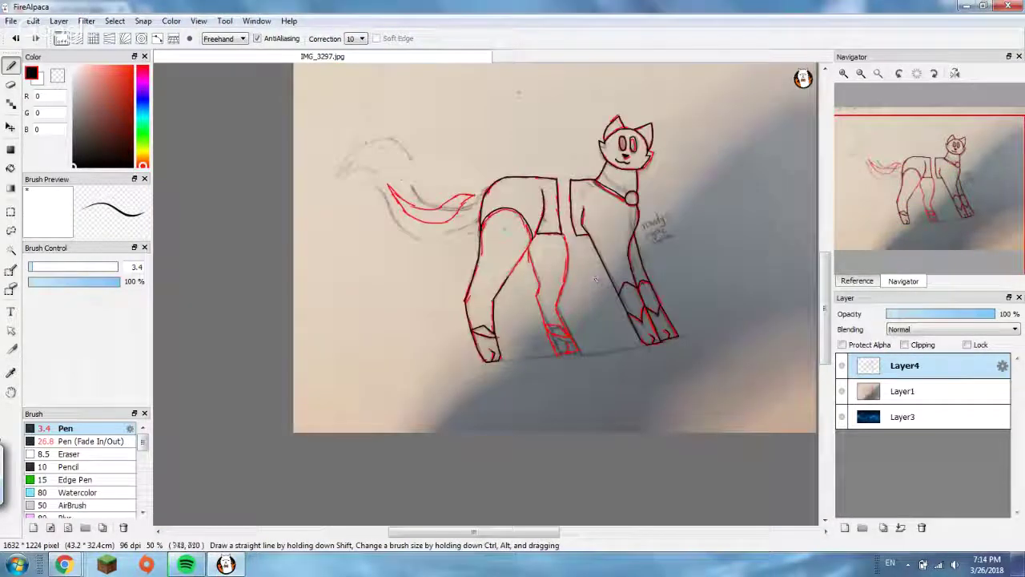
scroll(509, 230, "up", 3)
scroll(314, 173, "down", 4)
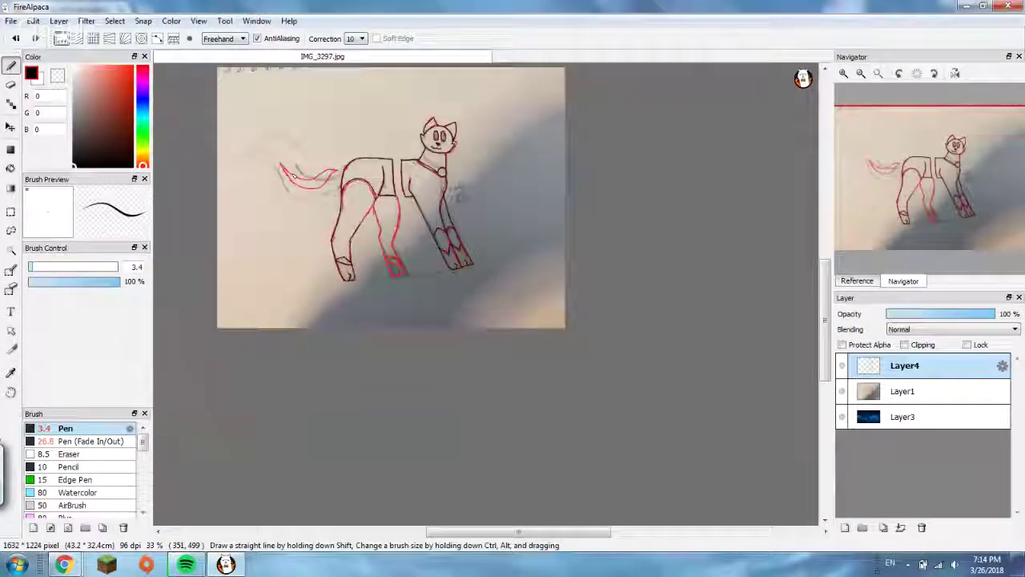
scroll(282, 164, "up", 3)
scroll(282, 165, "up", 3)
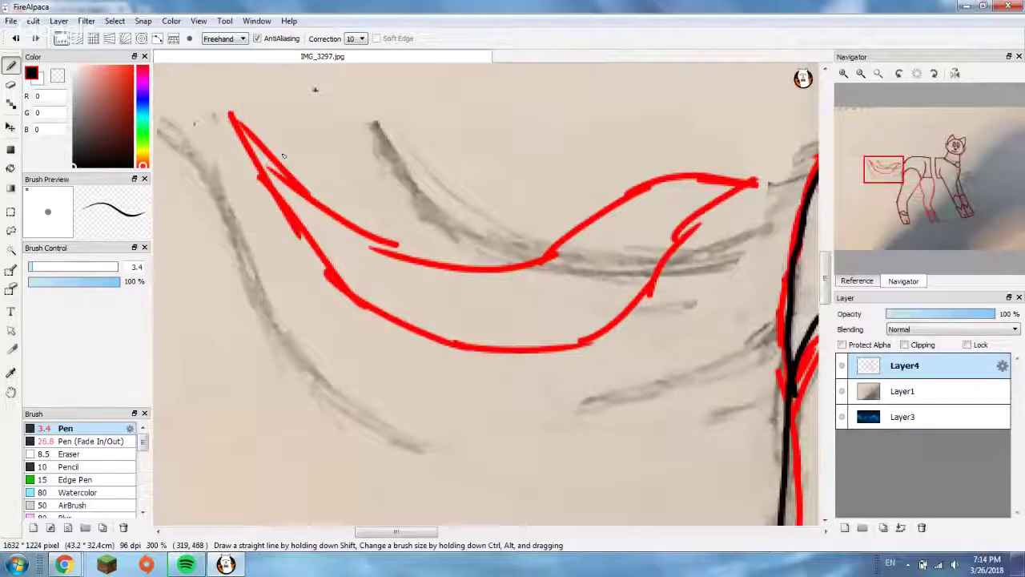
mouse_move(230, 112)
left_mouse_down()
mouse_move(309, 193)
mouse_move(382, 239)
mouse_move(436, 257)
mouse_move(565, 232)
left_mouse_up()
key("ctrl+z")
mouse_move(756, 182)
left_mouse_down()
mouse_move(647, 186)
mouse_move(549, 258)
mouse_move(485, 269)
mouse_move(344, 227)
mouse_move(293, 193)
mouse_move(238, 132)
mouse_move(275, 196)
mouse_move(376, 309)
left_mouse_up()
key("ctrl+z")
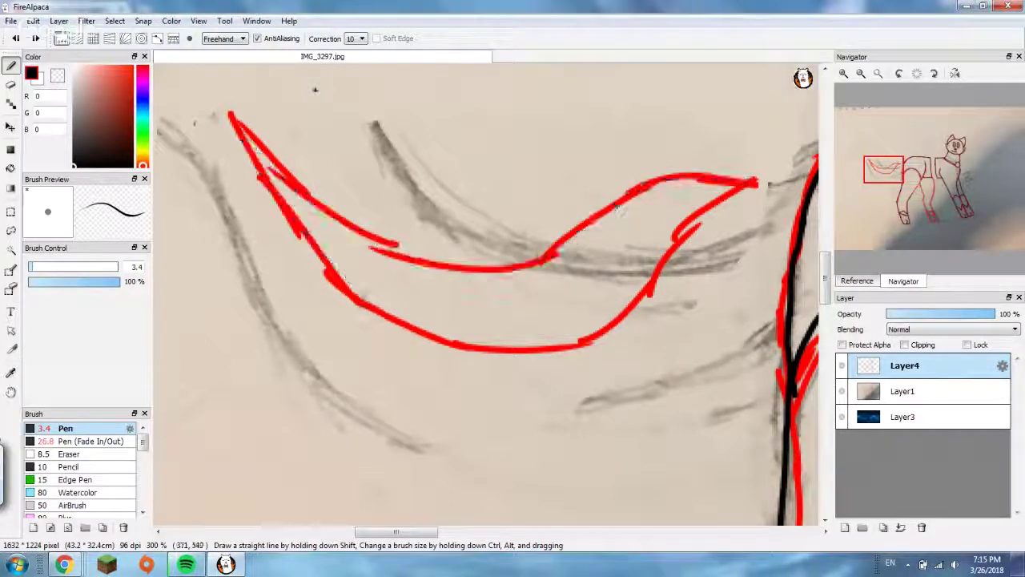
left_click_drag(758, 184, 666, 170)
key("ctrl+z")
mouse_move(758, 184)
left_mouse_down()
mouse_move(662, 179)
mouse_move(543, 253)
mouse_move(439, 265)
mouse_move(372, 243)
mouse_move(243, 134)
left_mouse_up()
key("ctrl+z")
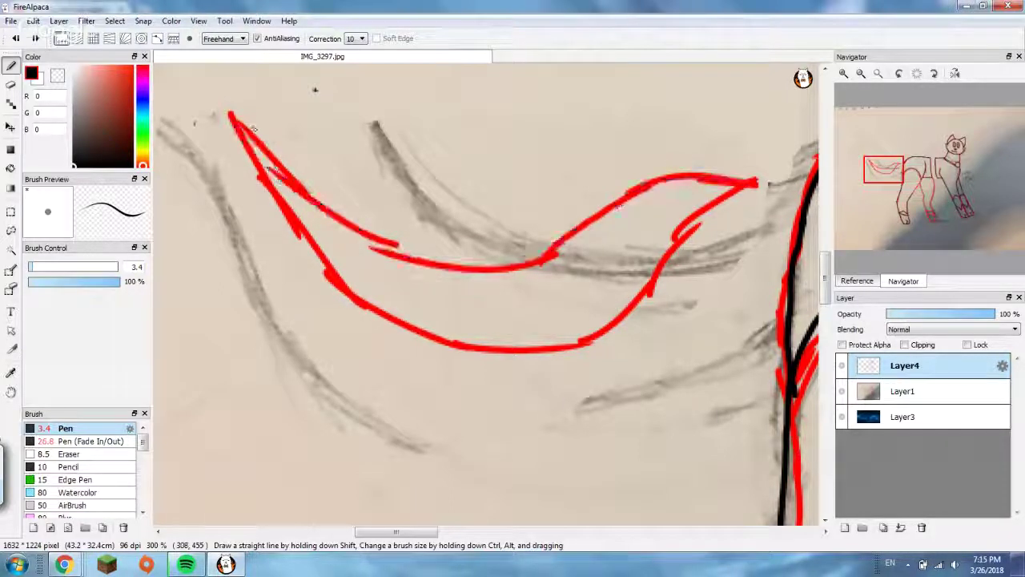
left_click_drag(278, 155, 325, 196)
key("ctrl+z")
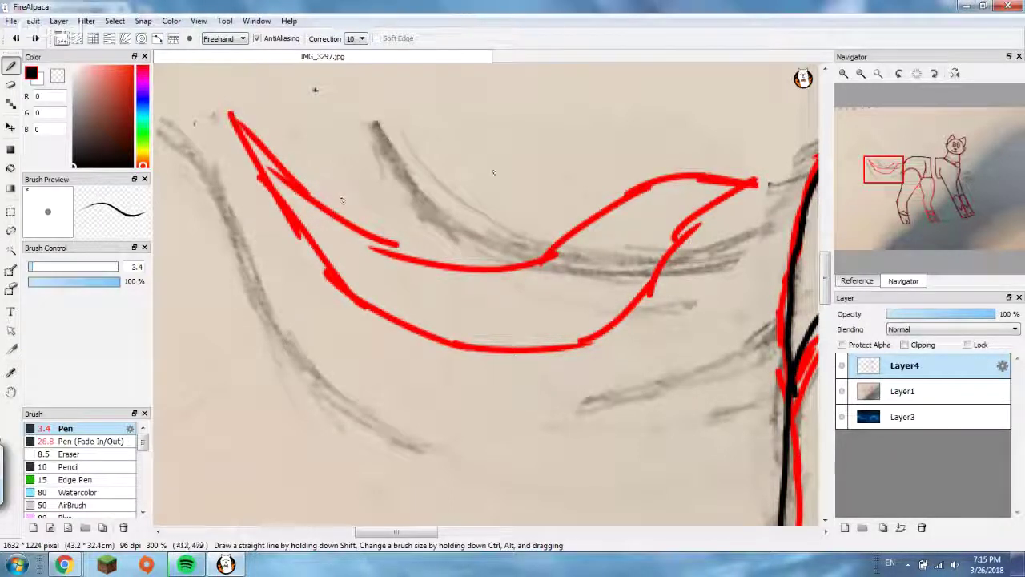
left_click_drag(743, 179, 680, 178)
key("ctrl+z")
mouse_move(754, 183)
left_mouse_down()
mouse_move(713, 183)
mouse_move(591, 222)
mouse_move(552, 252)
mouse_move(483, 276)
mouse_move(373, 238)
mouse_move(303, 191)
mouse_move(252, 128)
mouse_move(317, 186)
left_mouse_up()
key("ctrl+z")
key("ctrl+z")
mouse_move(754, 183)
left_mouse_down()
mouse_move(677, 178)
mouse_move(563, 245)
mouse_move(470, 275)
mouse_move(379, 259)
mouse_move(311, 225)
left_mouse_up()
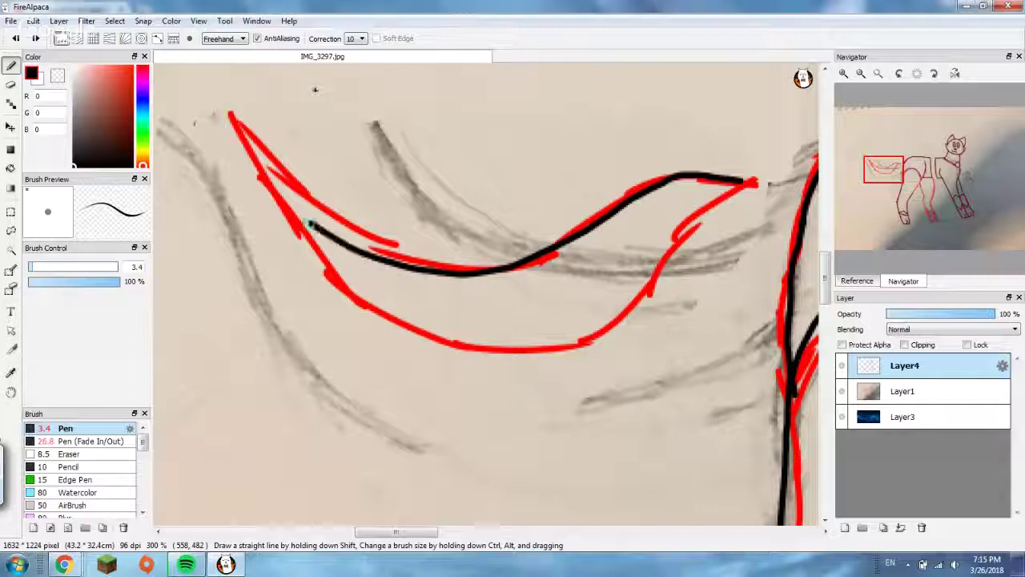
key("ctrl+z")
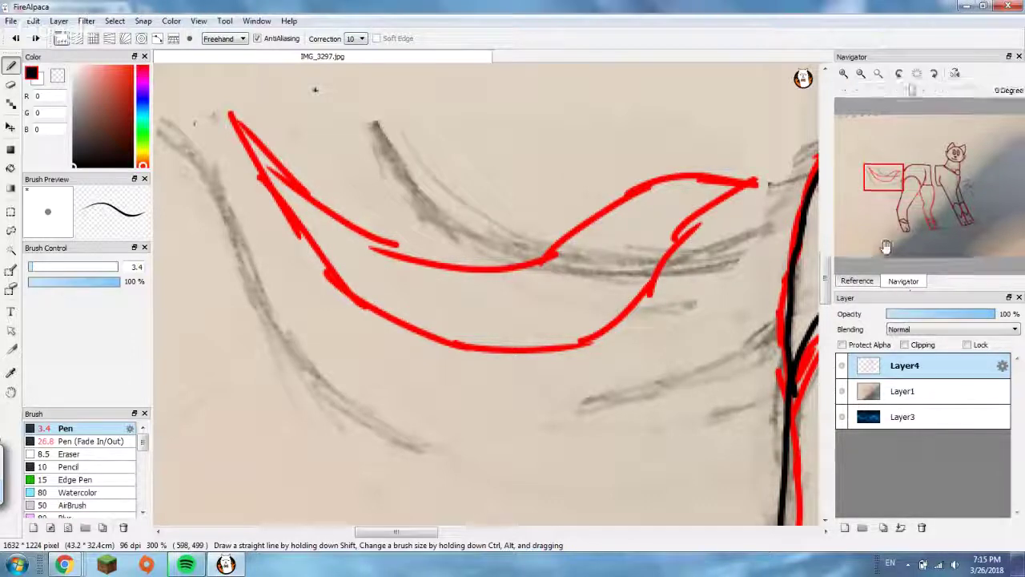
left_click_drag(753, 185, 722, 181)
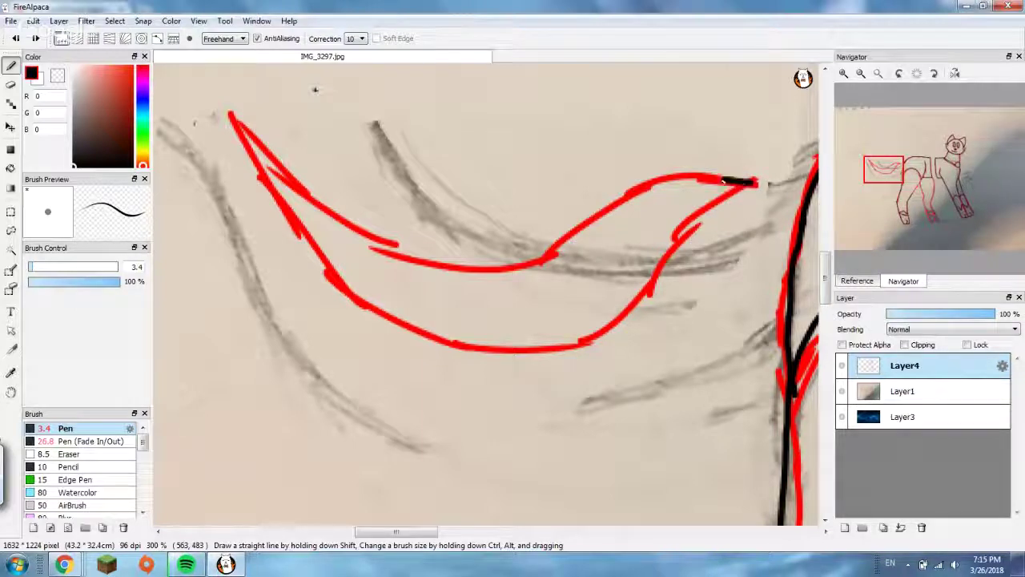
mouse_move(649, 191)
left_mouse_down()
mouse_move(548, 261)
mouse_move(511, 271)
mouse_move(424, 270)
mouse_move(362, 246)
left_mouse_up()
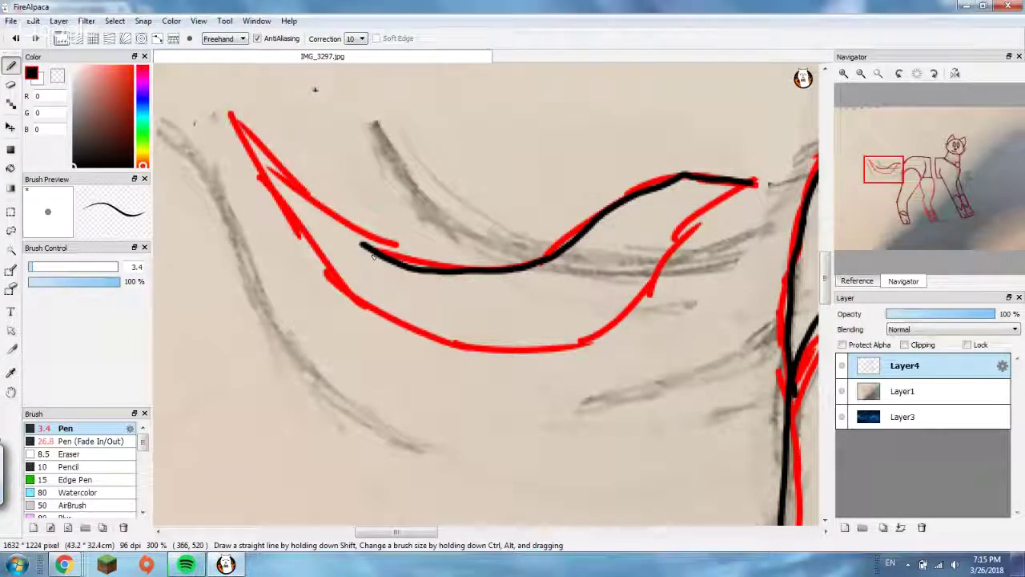
key("ctrl+z")
mouse_move(753, 185)
left_mouse_down()
mouse_move(700, 220)
mouse_move(602, 315)
left_mouse_up()
key("ctrl+z")
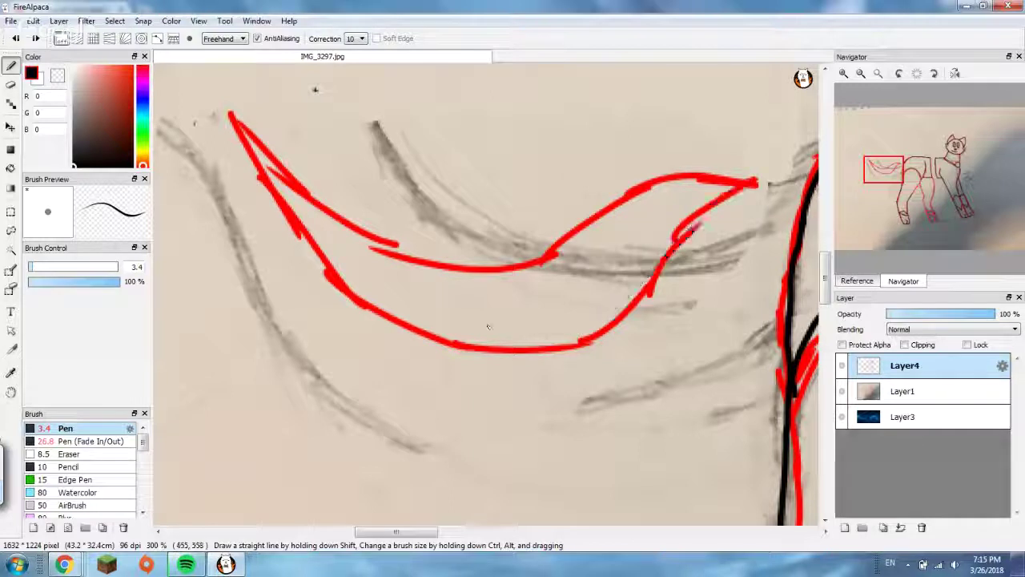
mouse_move(233, 122)
left_mouse_down()
mouse_move(288, 217)
mouse_move(359, 299)
mouse_move(412, 333)
mouse_move(476, 349)
mouse_move(538, 348)
mouse_move(626, 322)
mouse_move(698, 202)
left_mouse_up()
key("ctrl+z")
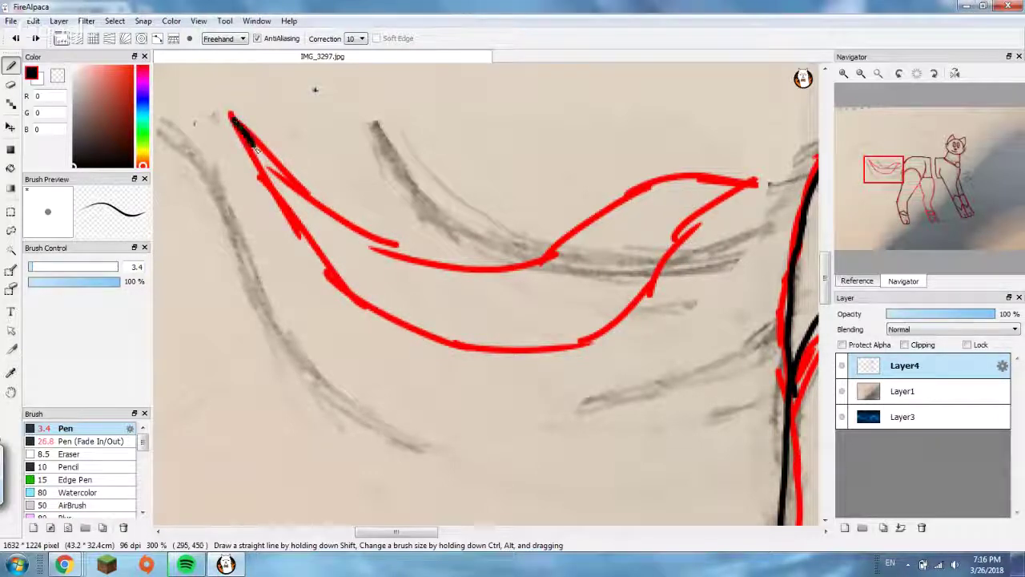
- Ink the tail's lower and upper edges with two long freehand curves from its pointed tip to its base
mouse_move(256, 150)
left_mouse_down()
mouse_move(361, 289)
mouse_move(408, 326)
mouse_move(492, 348)
mouse_move(531, 349)
mouse_move(603, 324)
mouse_move(673, 242)
mouse_move(751, 181)
left_mouse_up()
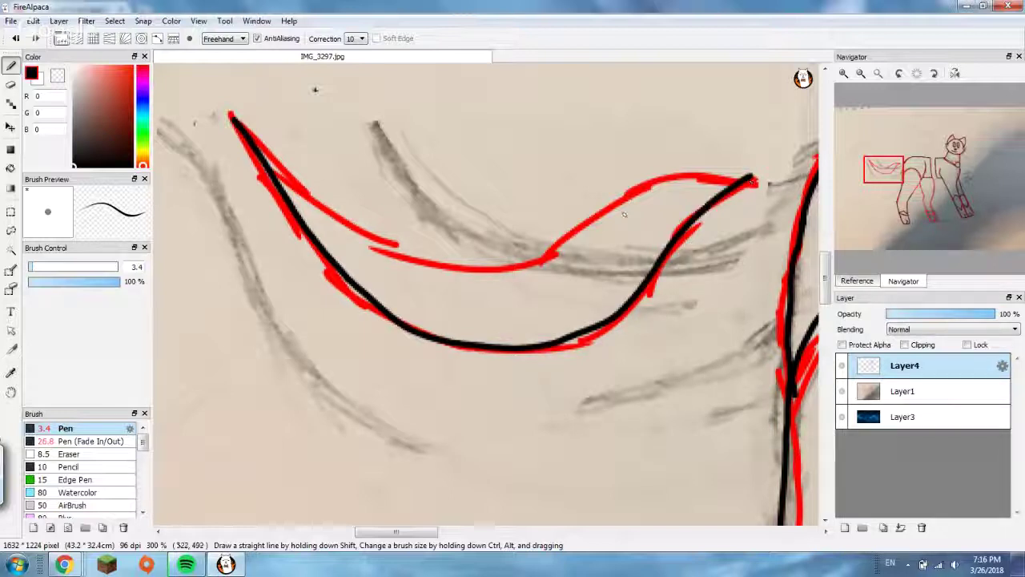
mouse_move(238, 121)
left_mouse_down()
mouse_move(377, 237)
mouse_move(425, 254)
mouse_move(529, 241)
mouse_move(593, 203)
mouse_move(728, 175)
mouse_move(743, 185)
left_mouse_up()
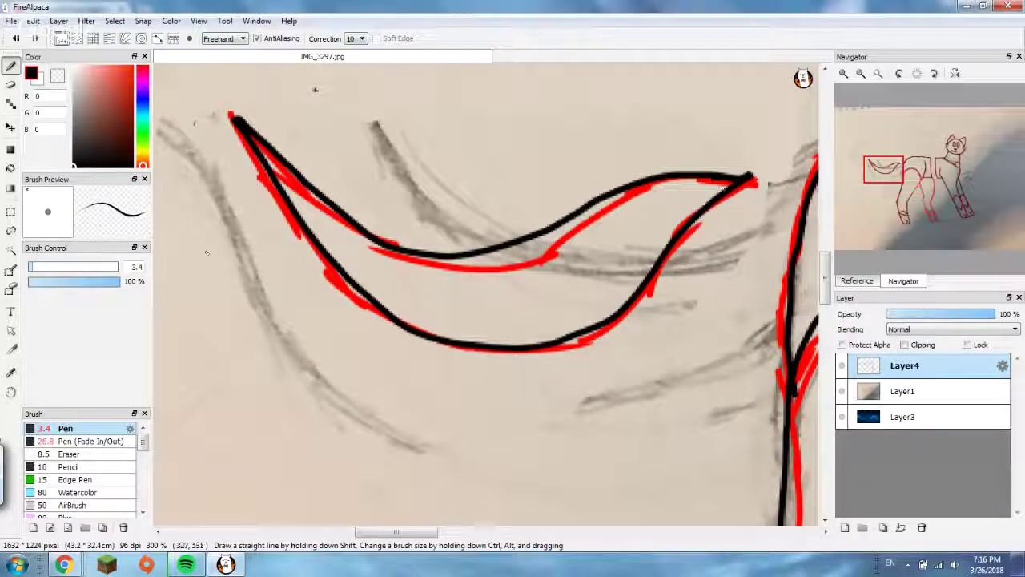
- Erase the overlapping ends of both curves at the tail's base and redraw them meeting in a clean point
left_click(10, 84)
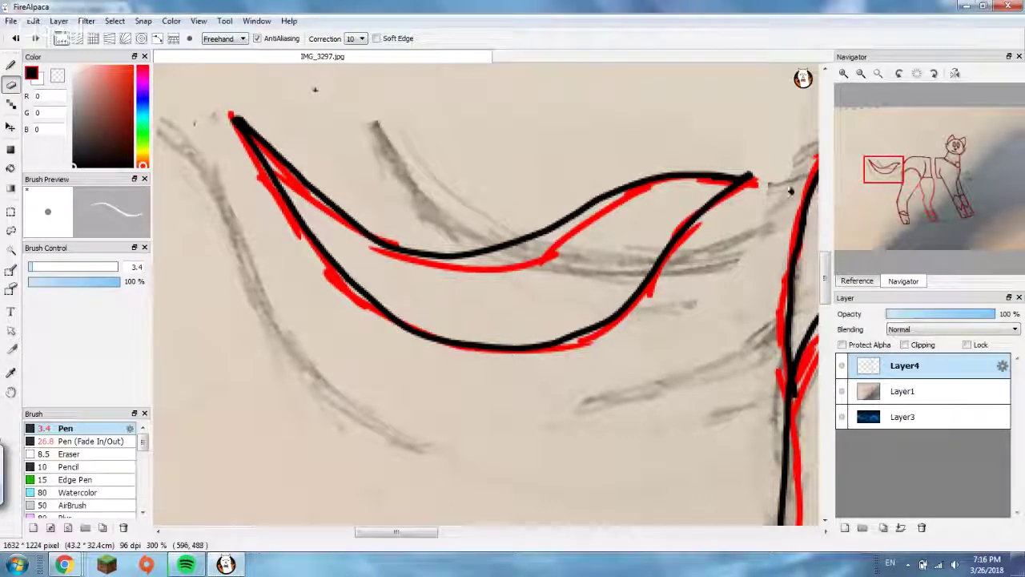
mouse_move(753, 178)
left_mouse_down()
mouse_move(745, 172)
mouse_move(740, 195)
left_mouse_up()
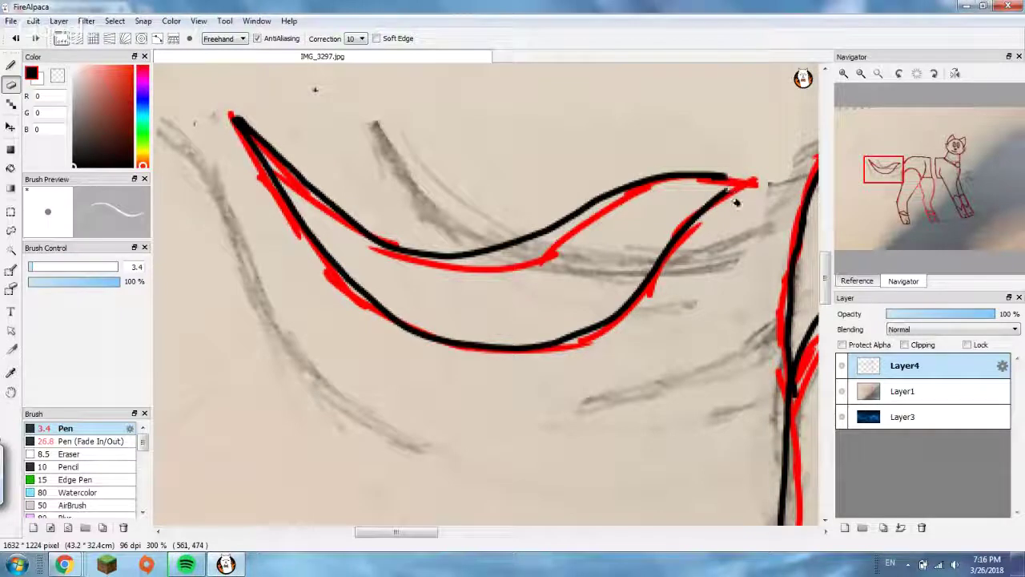
key("b")
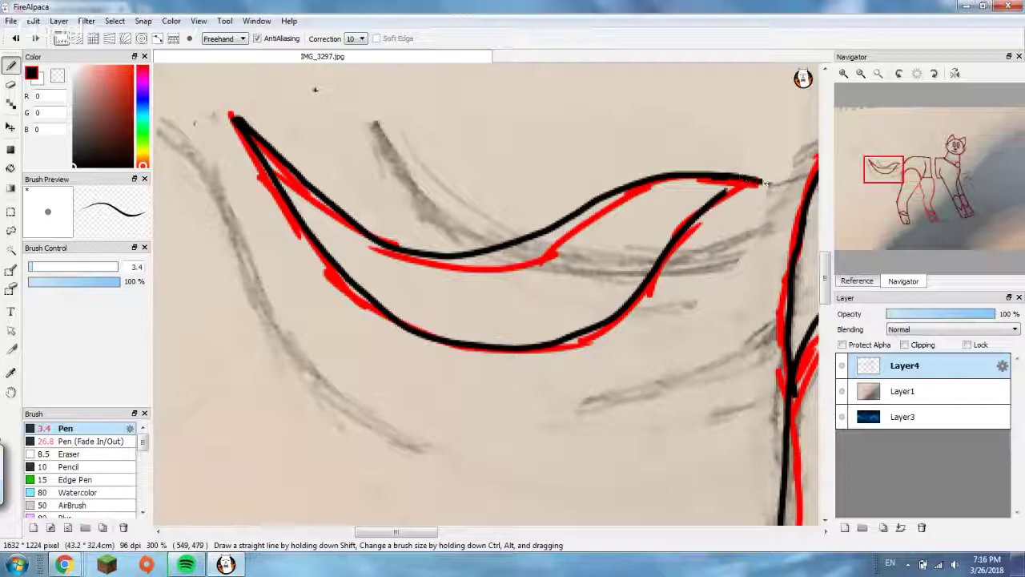
left_click_drag(730, 195, 763, 184)
- Ink the remaining front edge of the leftmost hind leg's thigh with a straight line up to the haunch curve
scroll(704, 245, "down", 7)
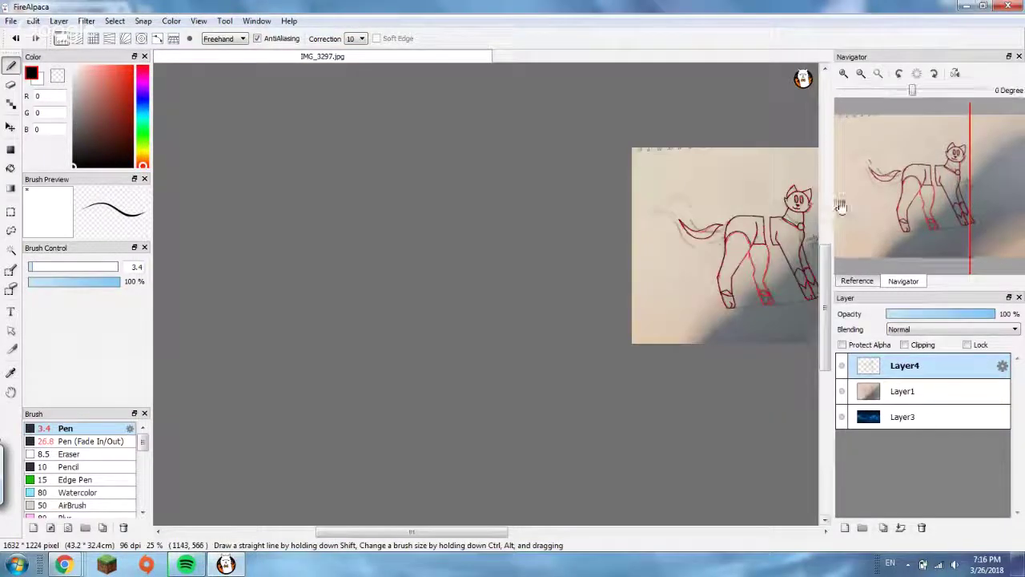
scroll(511, 320, "up", 3)
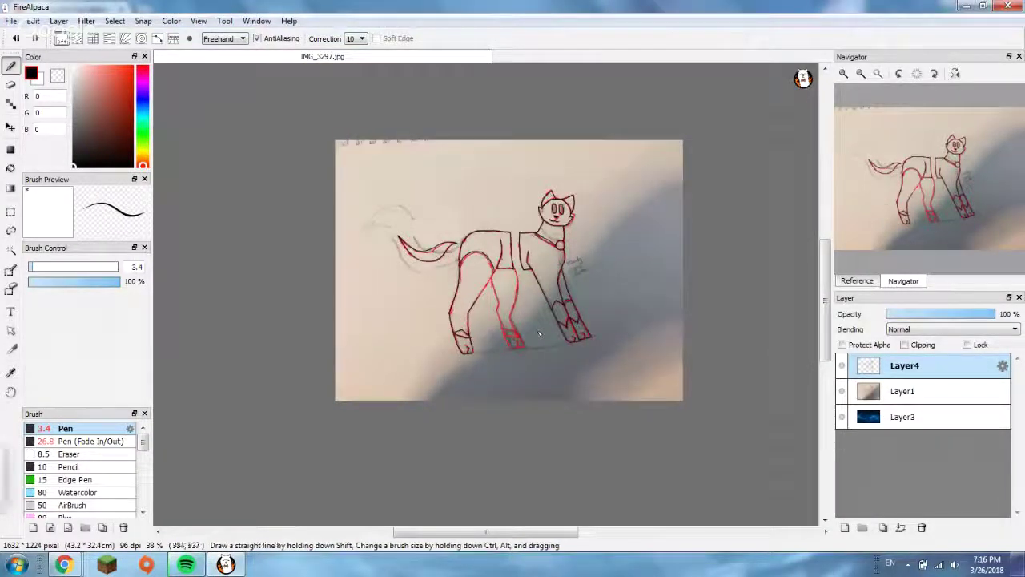
scroll(510, 320, "up", 2)
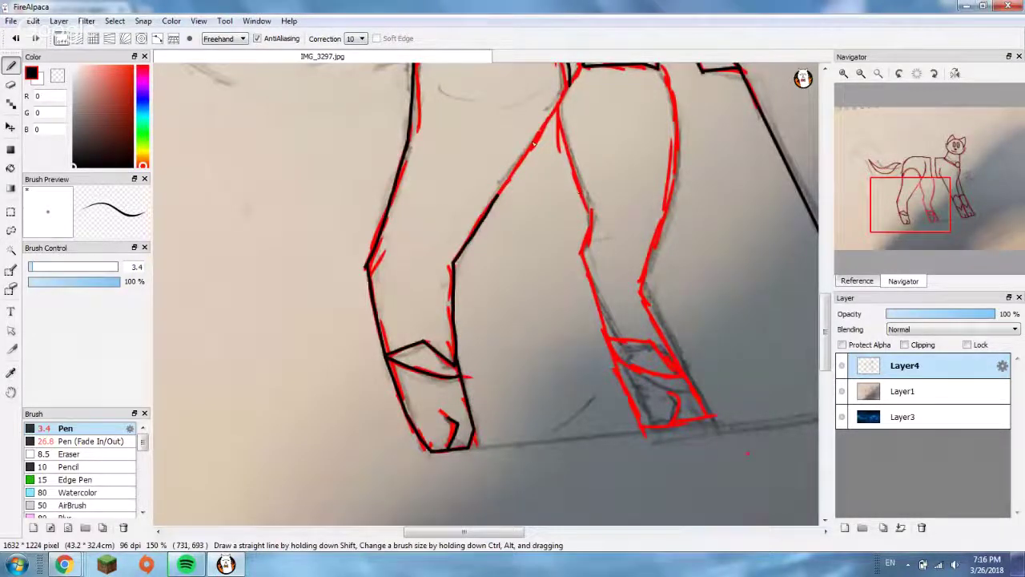
scroll(534, 144, "up", 2)
scroll(534, 120, "down", 3)
scroll(535, 101, "up", 3)
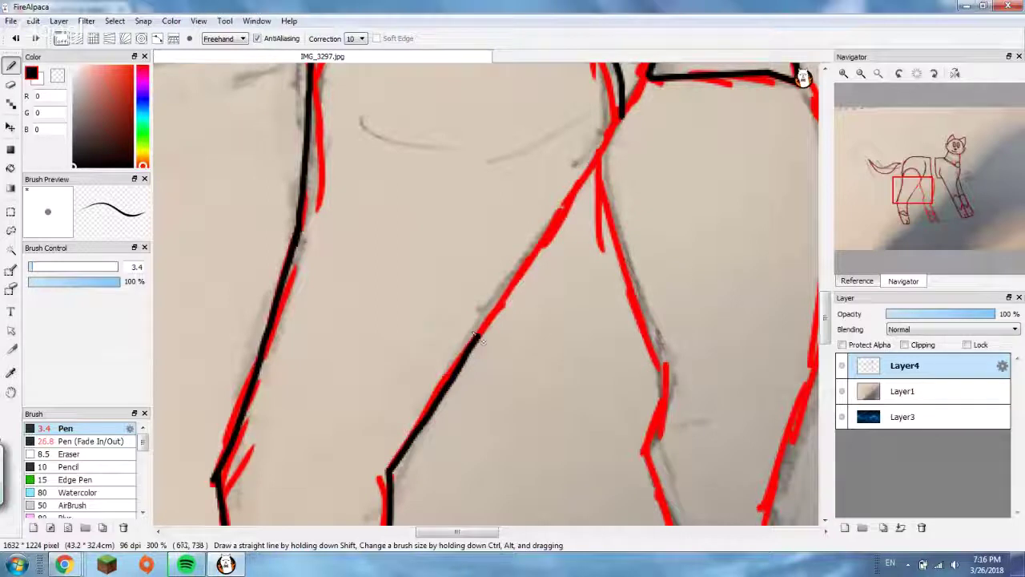
left_click_drag(481, 336, 517, 297)
key("ctrl+z")
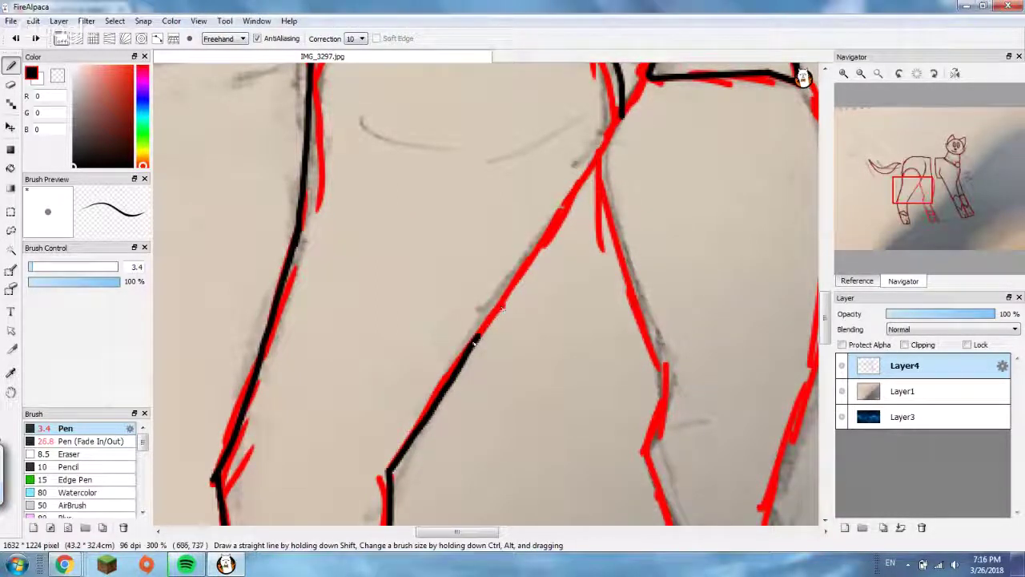
left_click_drag(479, 341, 622, 120)
key("ctrl+z")
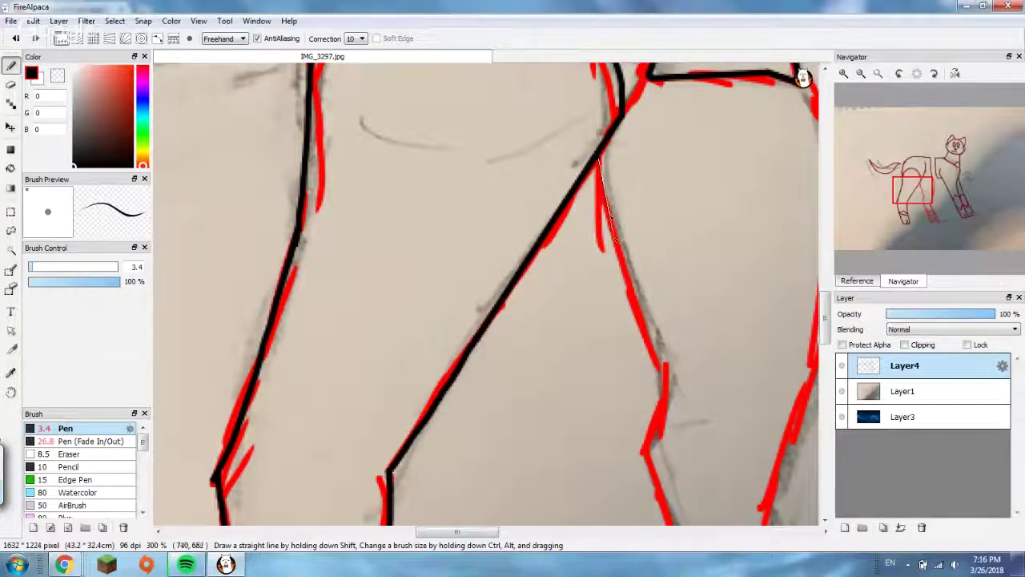
- Ink the rear edge of the second hind leg from the leftmost thigh down to the hock in straight segments
mouse_move(615, 239)
left_mouse_down()
mouse_move(662, 368)
mouse_move(664, 414)
left_mouse_up()
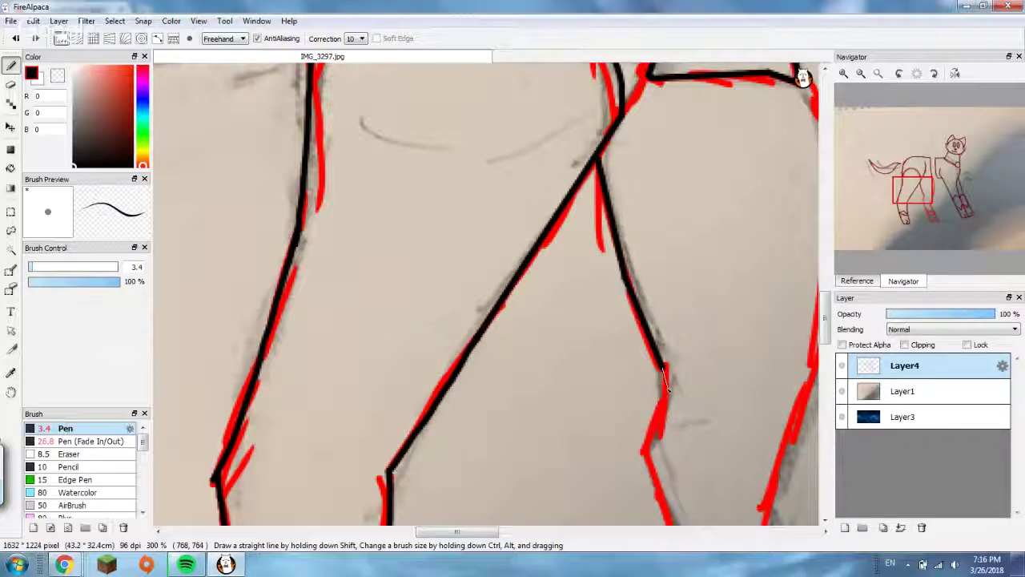
left_click_drag(655, 433, 651, 438)
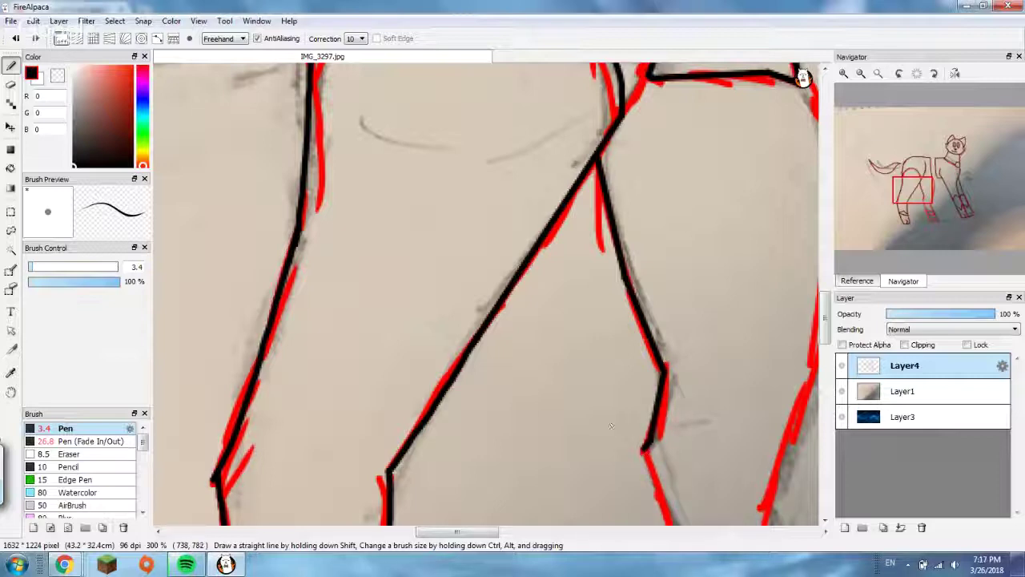
- Outline the second hind leg's lower part with straight lines down the rear edge, along the sole and up the front edge to the bend
scroll(618, 412, "up", 2)
scroll(641, 424, "down", 3)
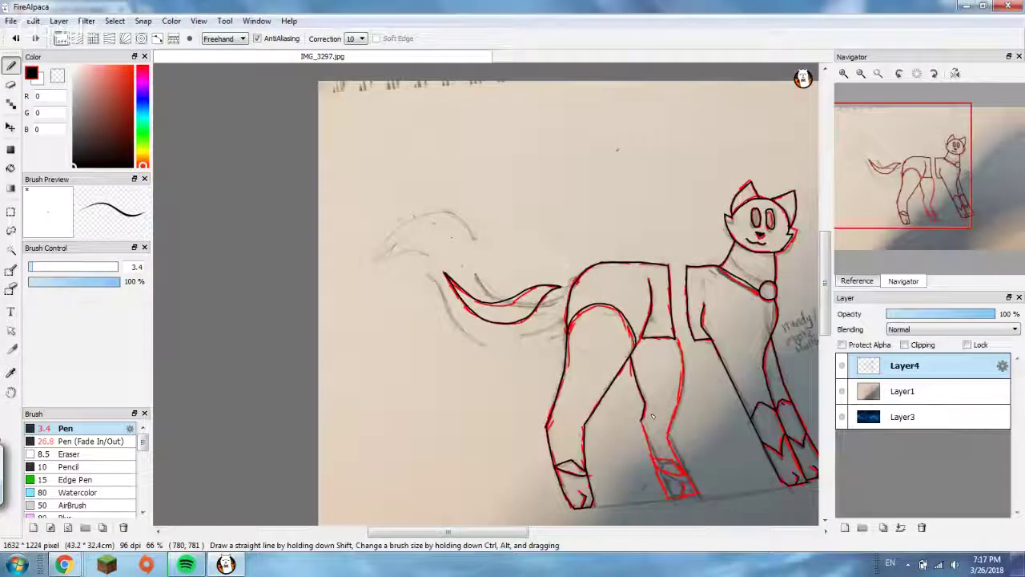
scroll(683, 441, "up", 2)
scroll(934, 209, "down", 3)
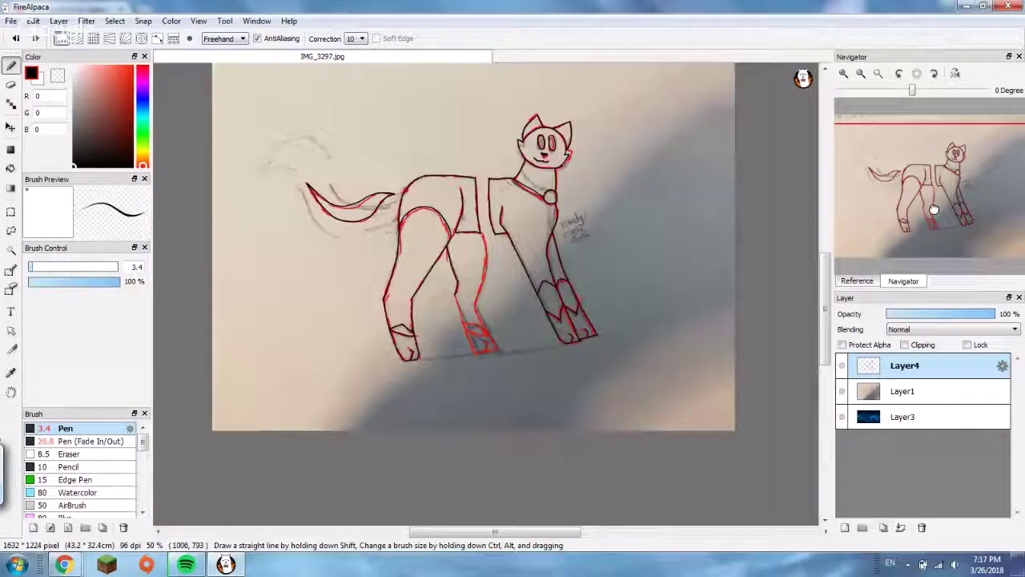
scroll(599, 341, "up", 3)
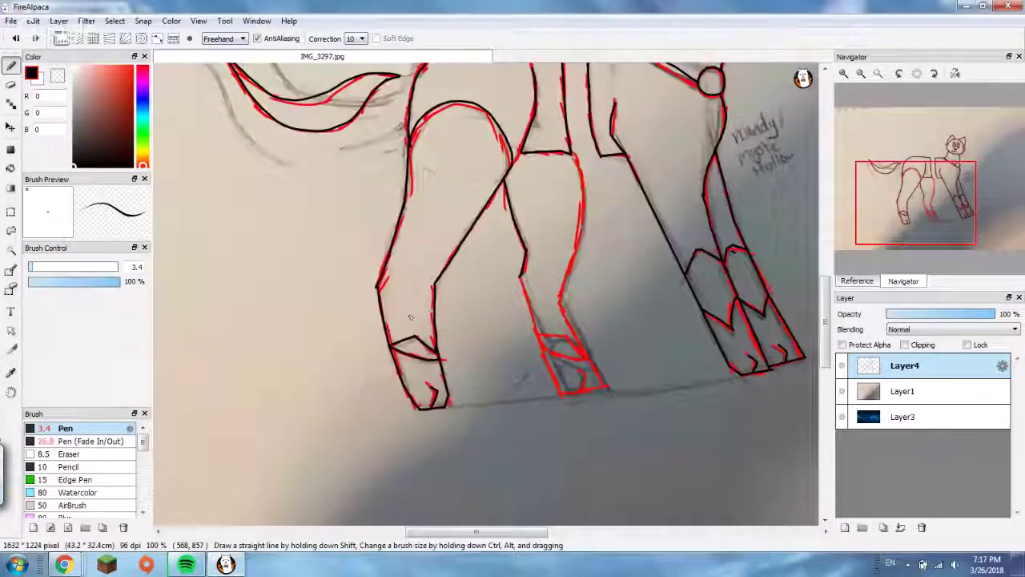
scroll(599, 340, "up", 1)
left_click(599, 340, "shift")
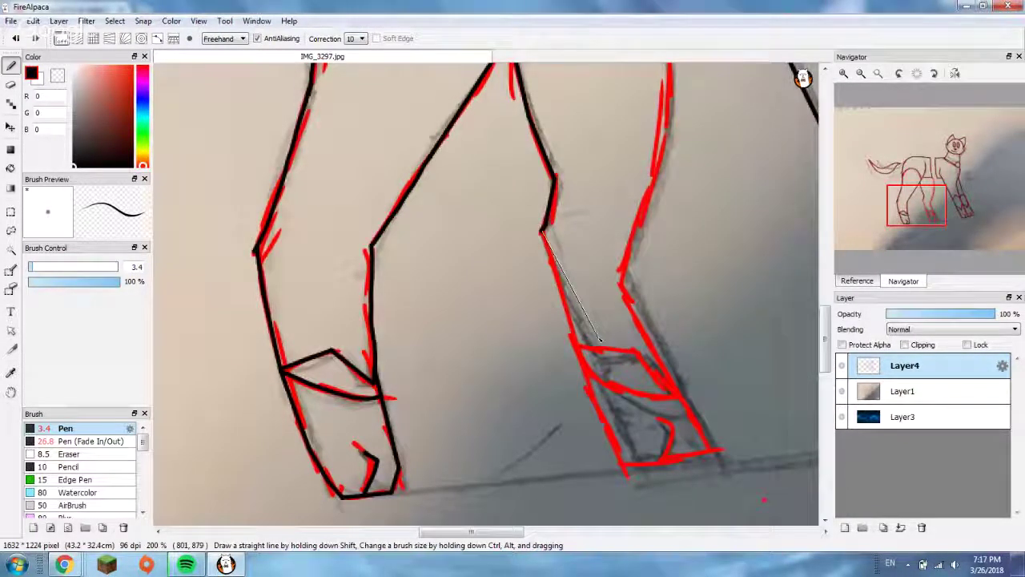
mouse_move(541, 232)
left_mouse_down()
mouse_move(579, 409)
mouse_move(627, 472)
left_mouse_up()
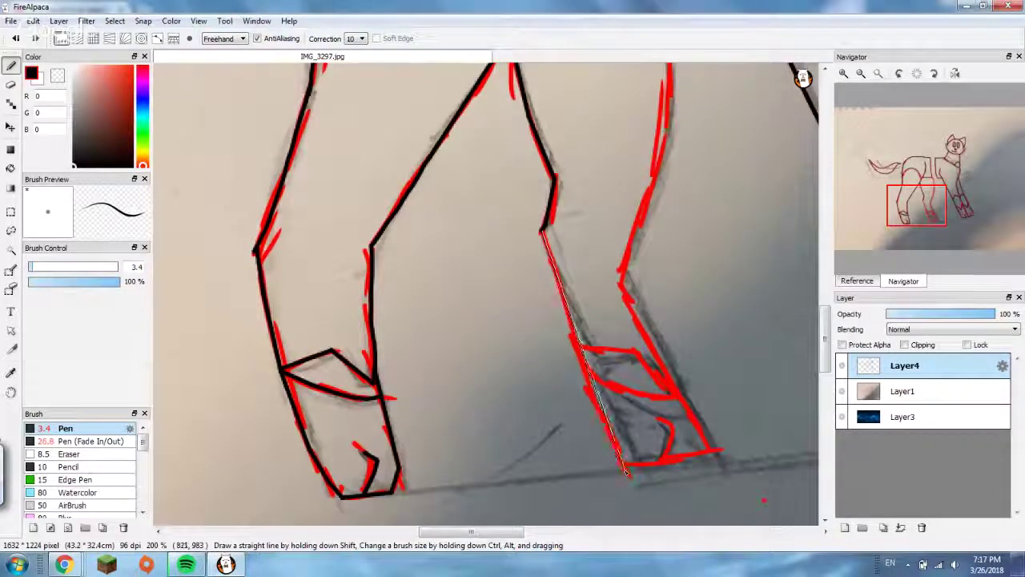
left_click(625, 472, "shift")
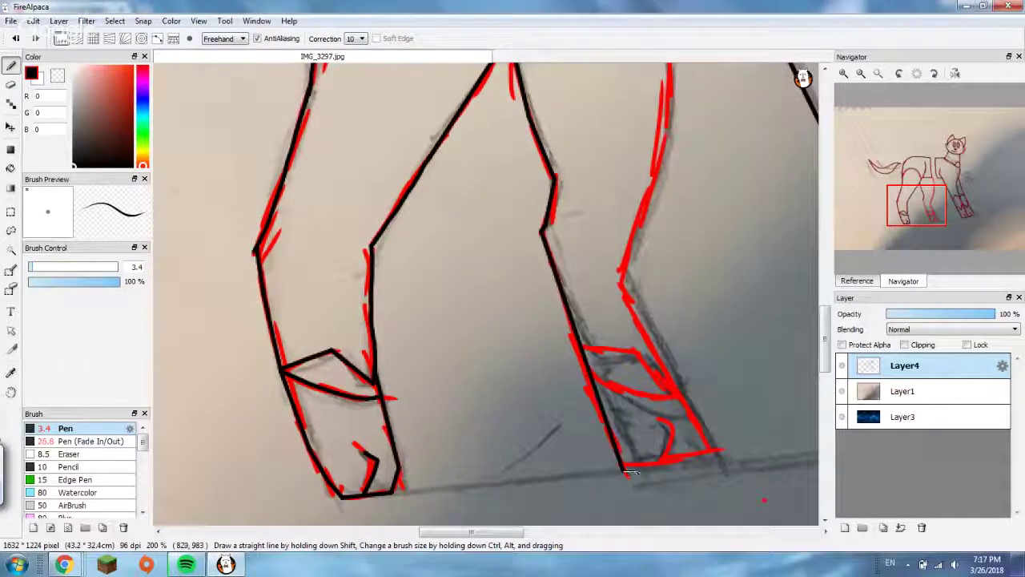
left_click(721, 465, "shift")
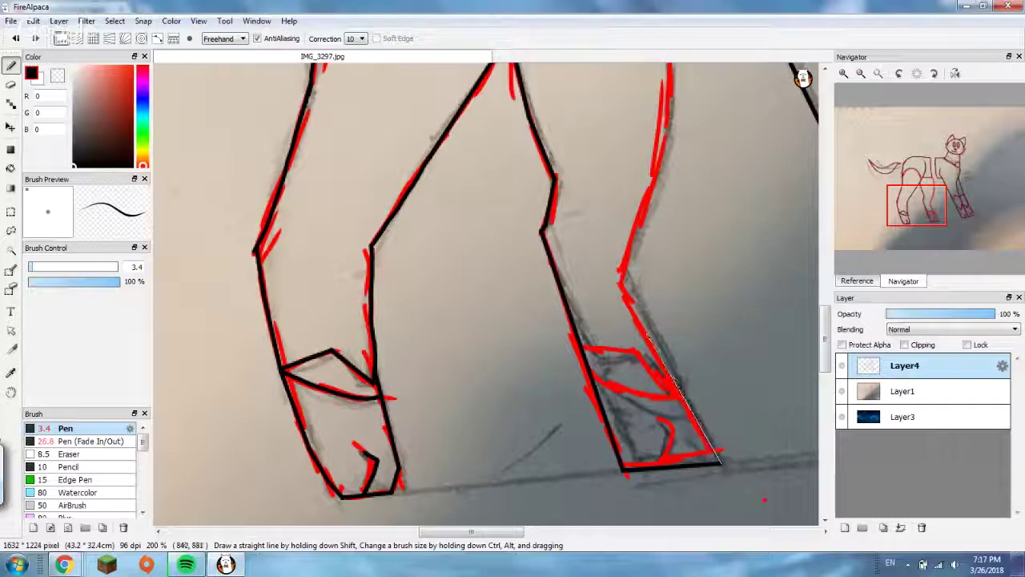
left_click(628, 298, "shift")
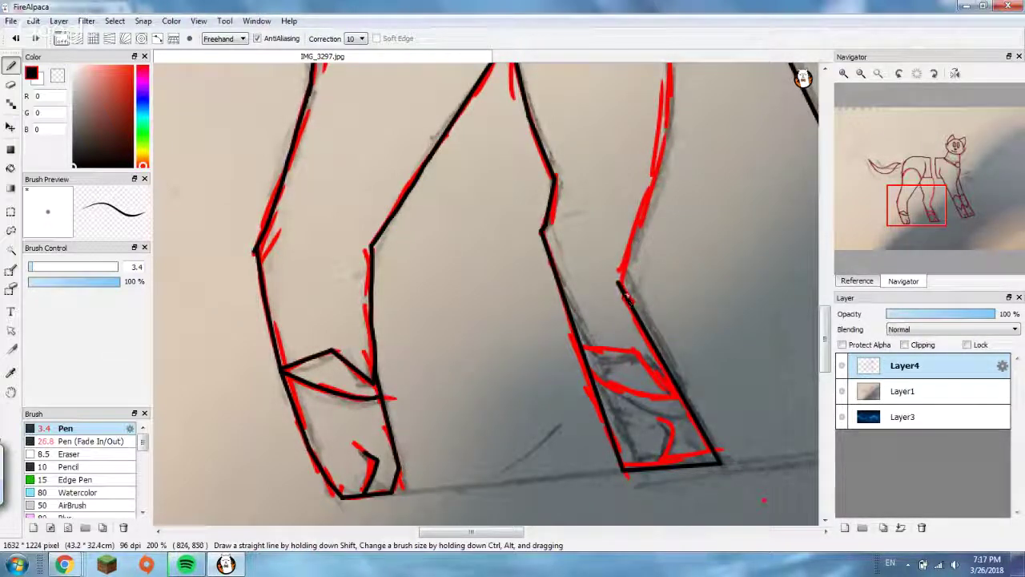
- Ink the second hind leg's front edge with a straight line from the lower bend up toward the thigh
left_click(619, 280, "shift")
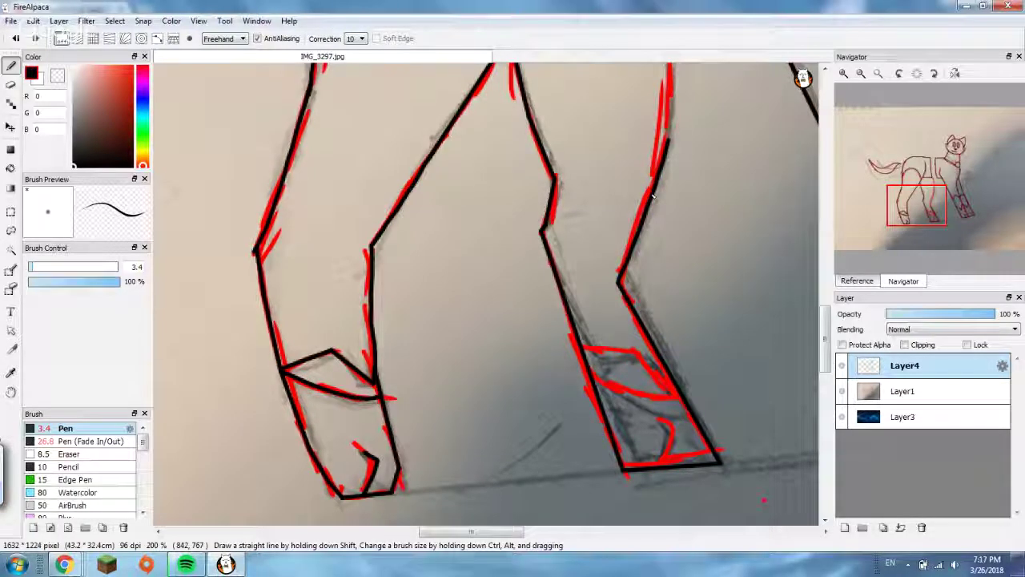
scroll(650, 192, "down", 1)
scroll(650, 193, "up", 3)
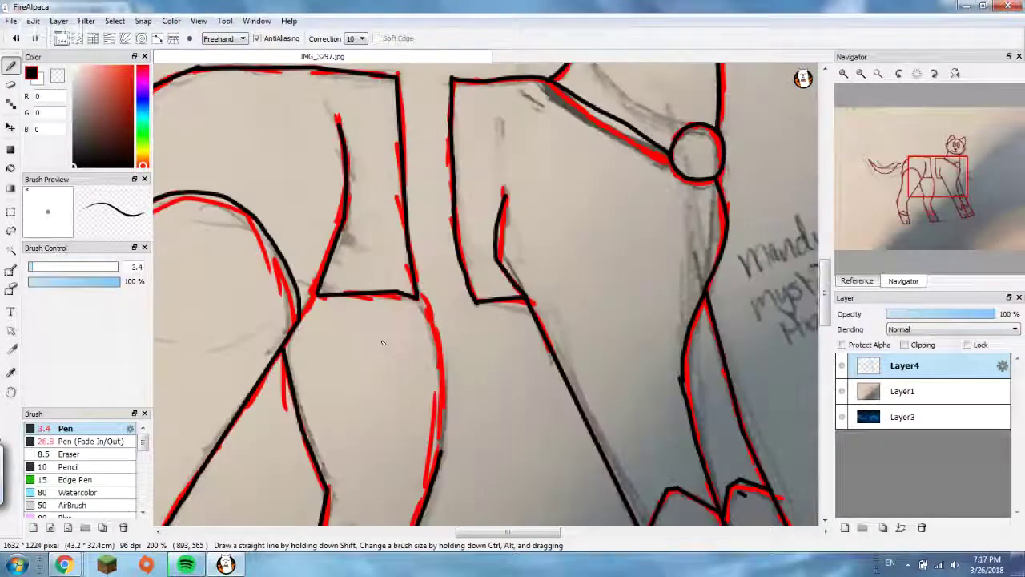
scroll(651, 193, "down", 6)
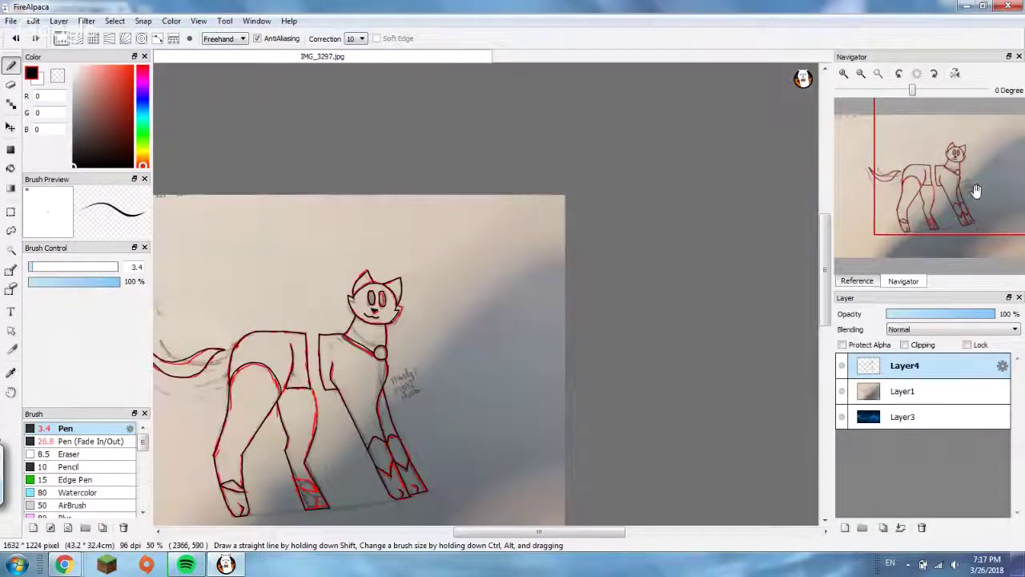
scroll(976, 191, "up", 3)
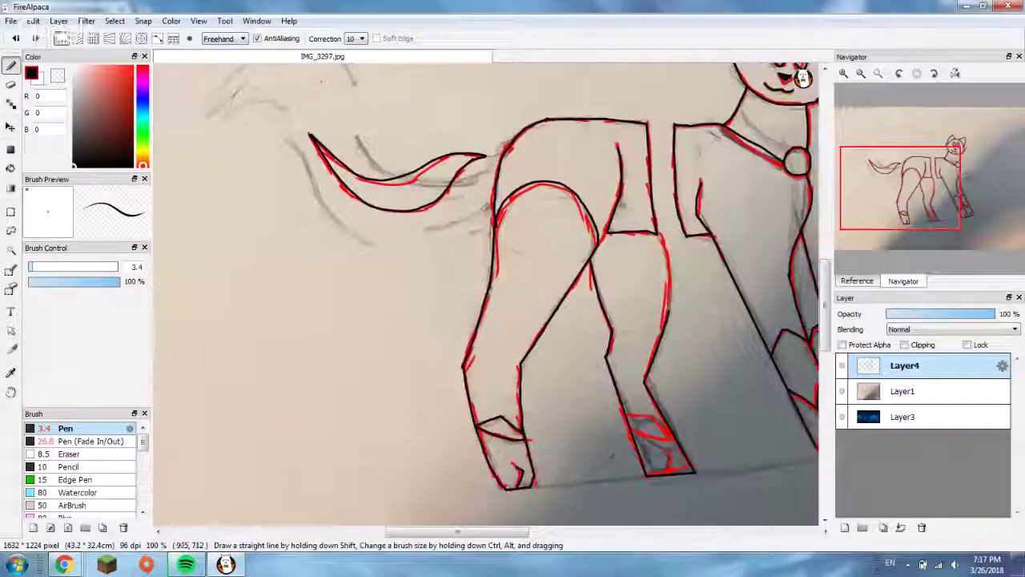
scroll(712, 314, "up", 2)
scroll(587, 247, "up", 2)
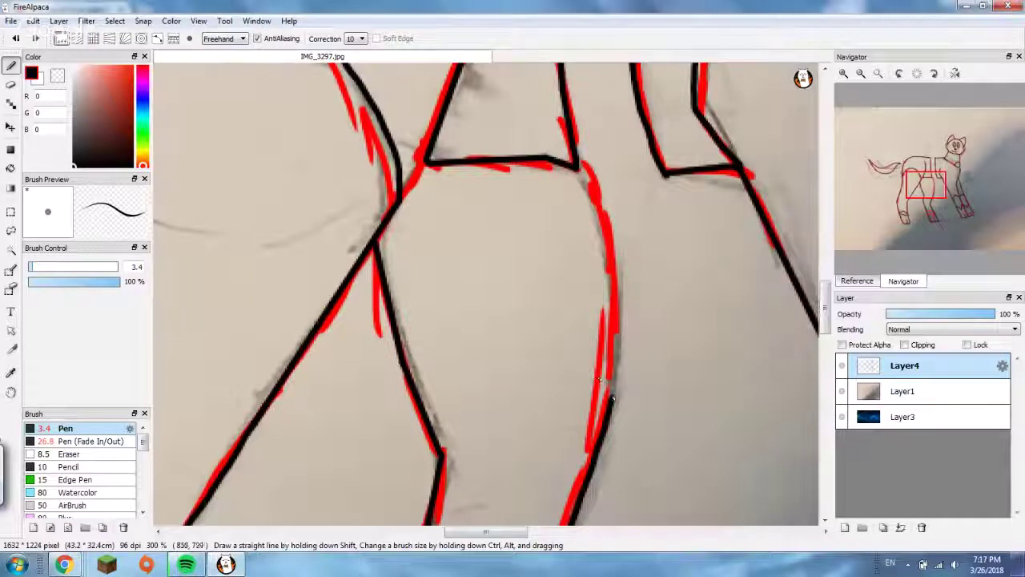
left_click_drag(613, 398, 605, 347)
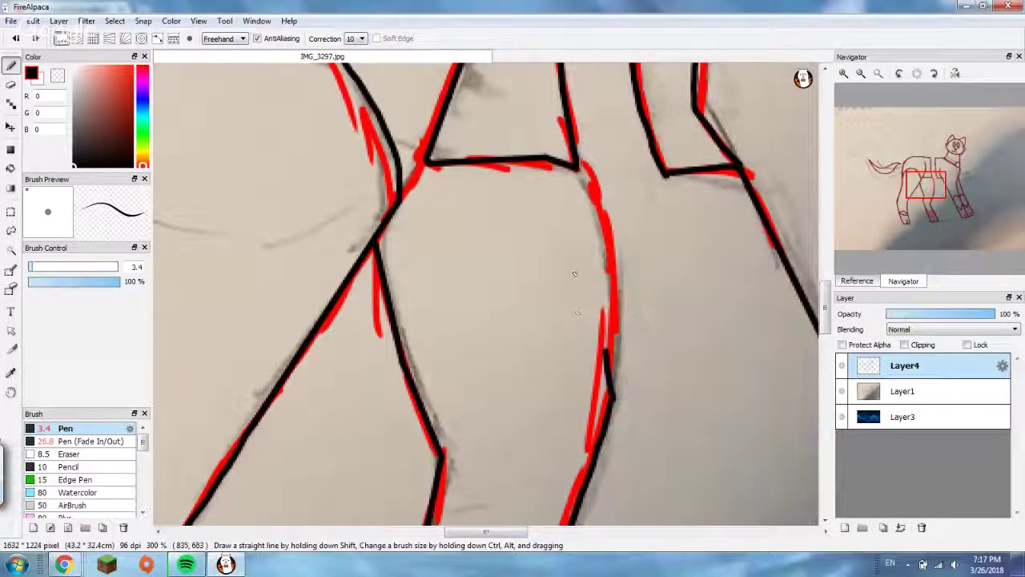
key("ctrl+z")
mouse_move(578, 164)
left_mouse_down()
mouse_move(615, 259)
mouse_move(615, 403)
mouse_move(605, 340)
left_mouse_up()
key("ctrl+z")
key("ctrl+z")
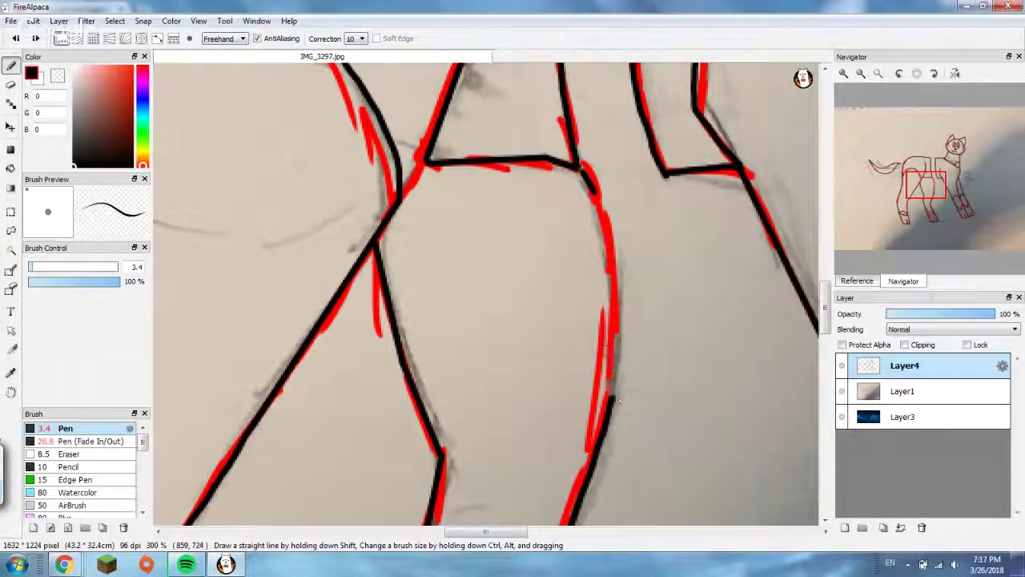
left_click_drag(613, 378, 607, 316)
key("ctrl+z")
key("ctrl+z")
- Ink the second hind leg's upper front edge from the body corner down to the existing line, and hide the sketch photo on Layer1
left_click_drag(606, 211, 620, 384)
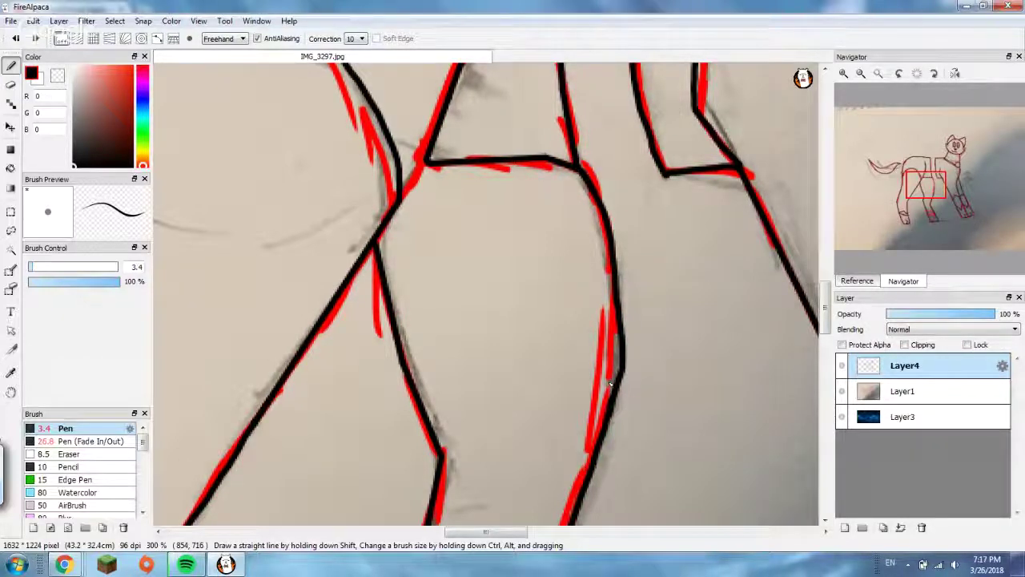
scroll(661, 337, "down", 4)
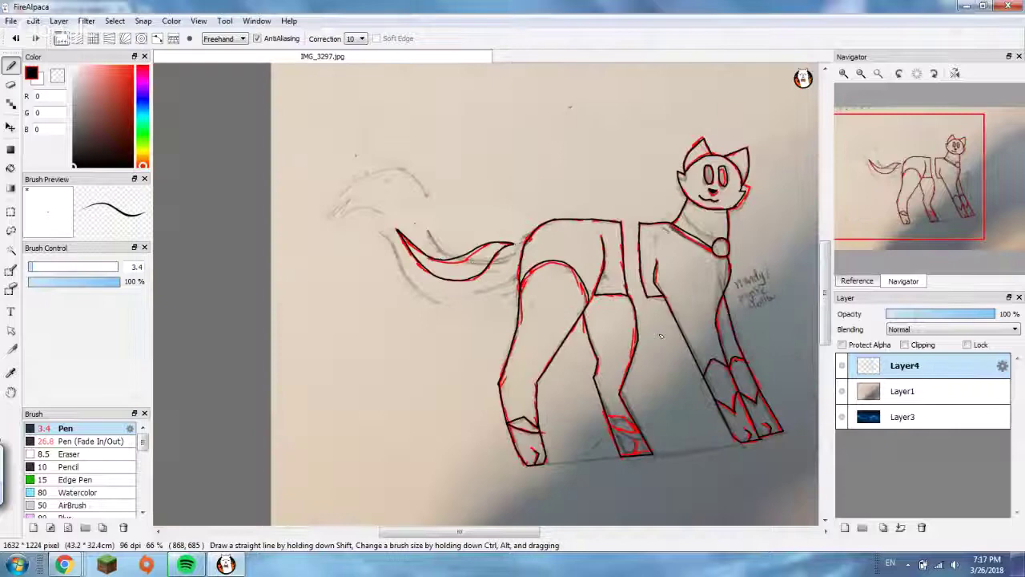
left_click(843, 391)
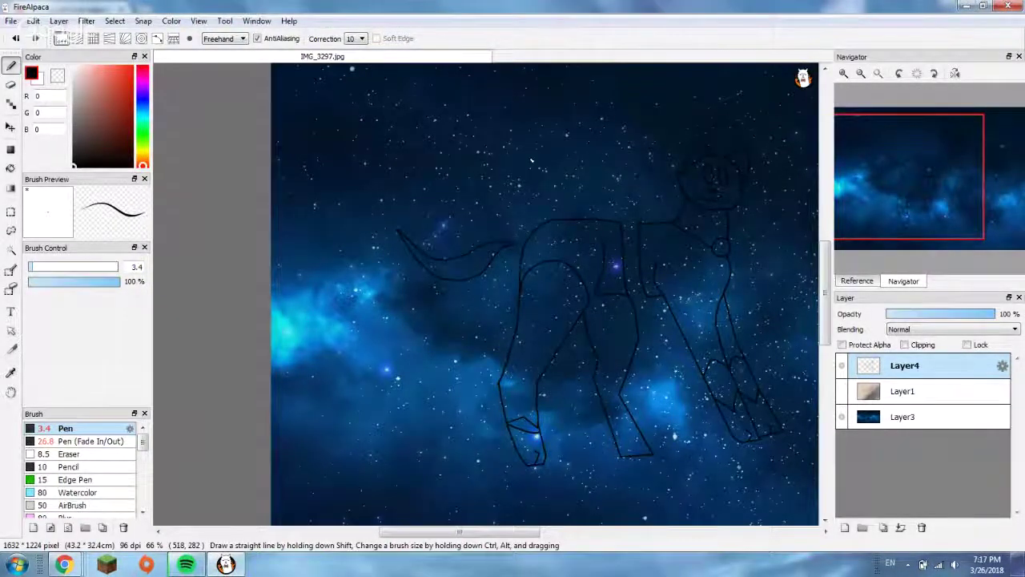
scroll(531, 161, "left", 1)
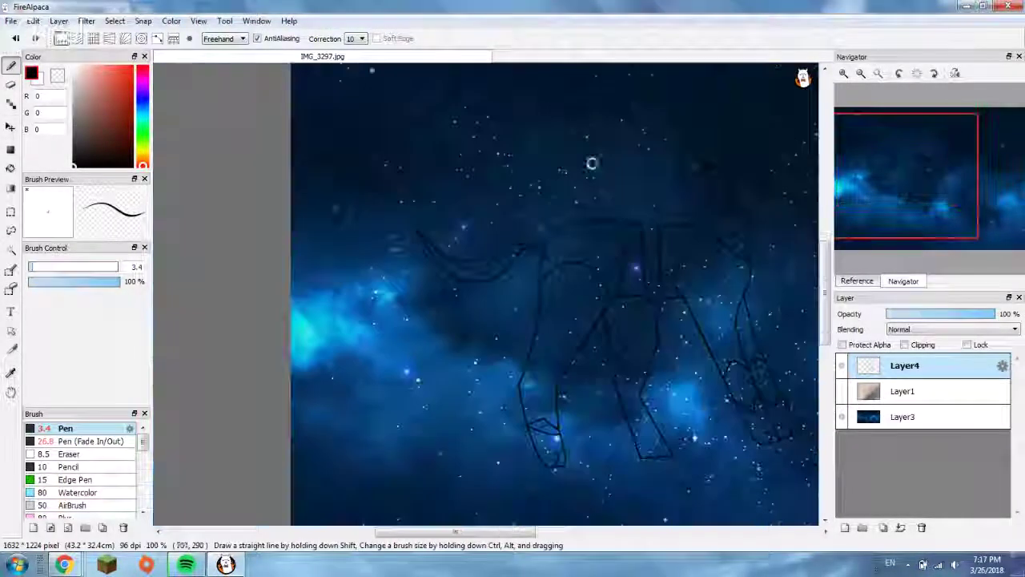
- Load IMG_3296 from the Pictures library as the reference image
left_click(856, 284)
scroll(879, 241, "down", 3)
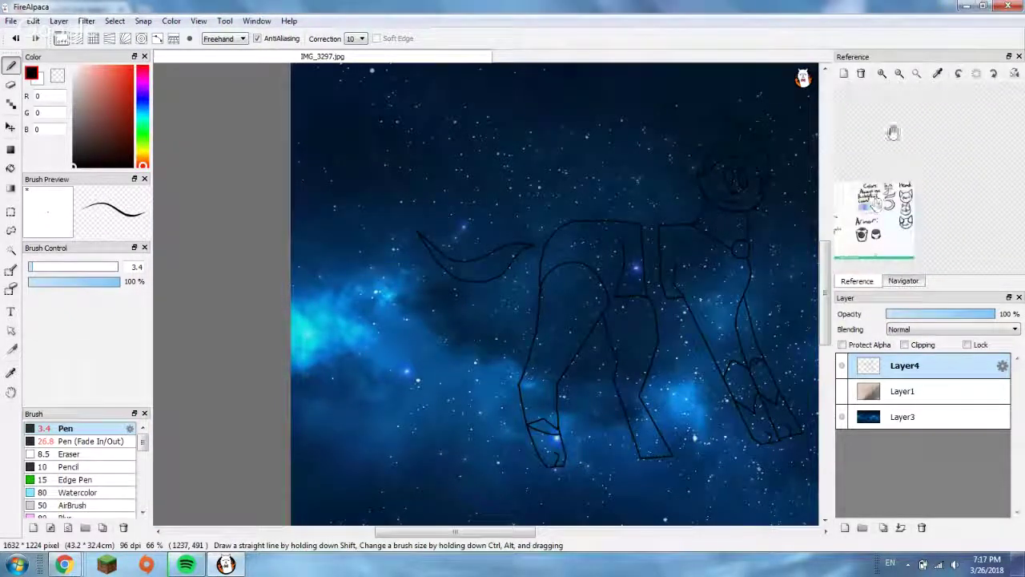
left_click(843, 73)
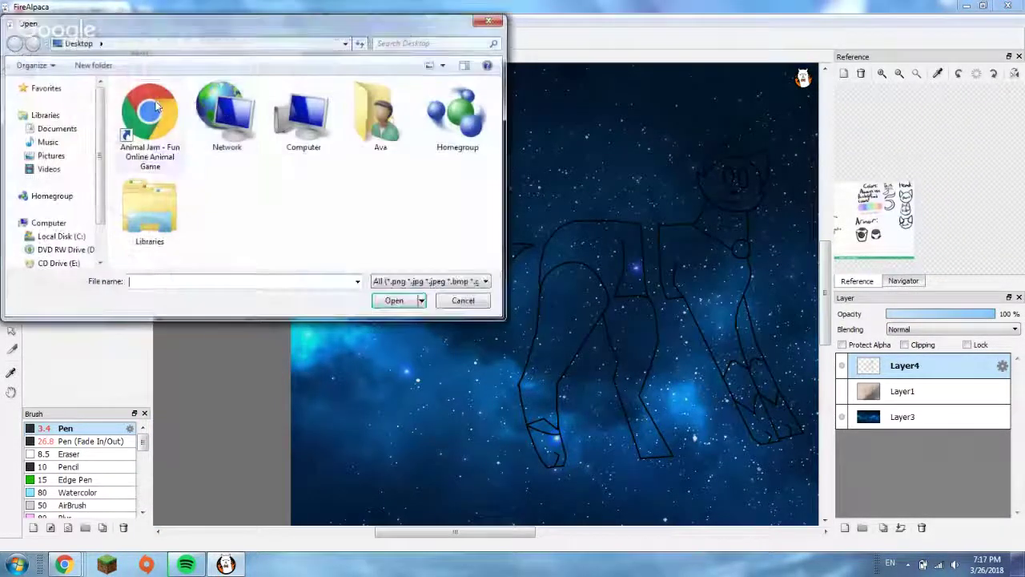
left_click(50, 155)
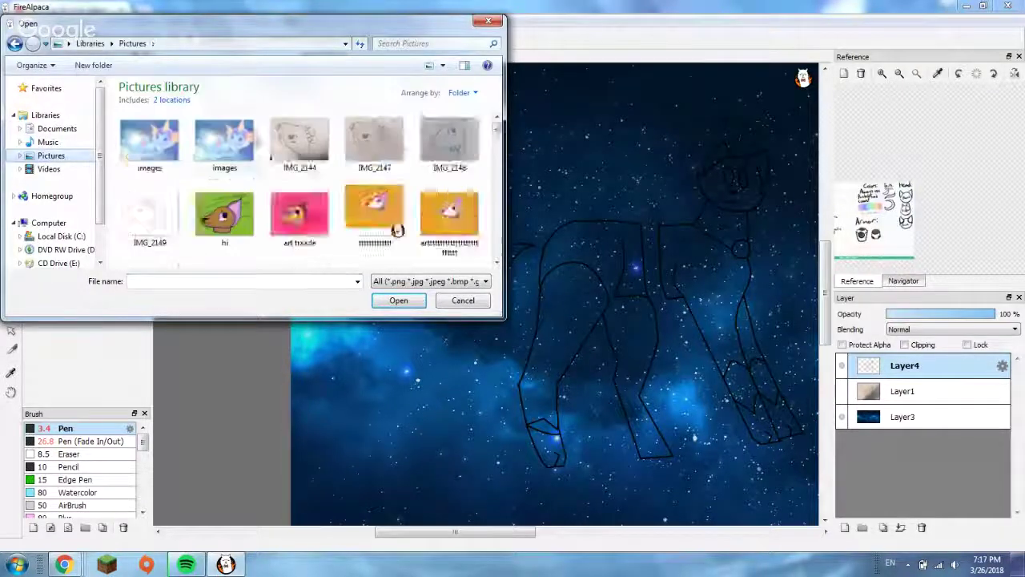
left_click_drag(494, 134, 496, 232)
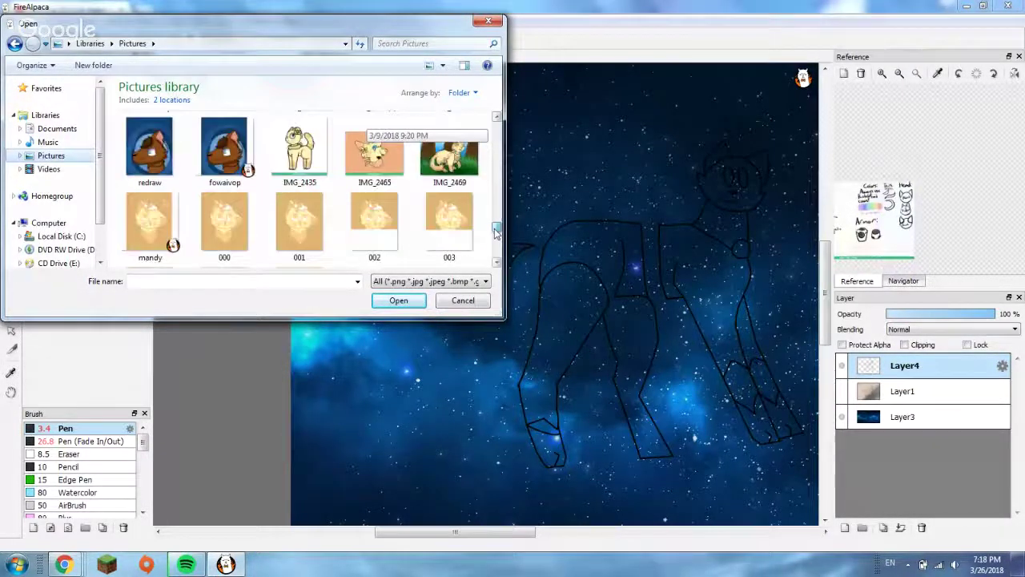
scroll(495, 232, "down", 2)
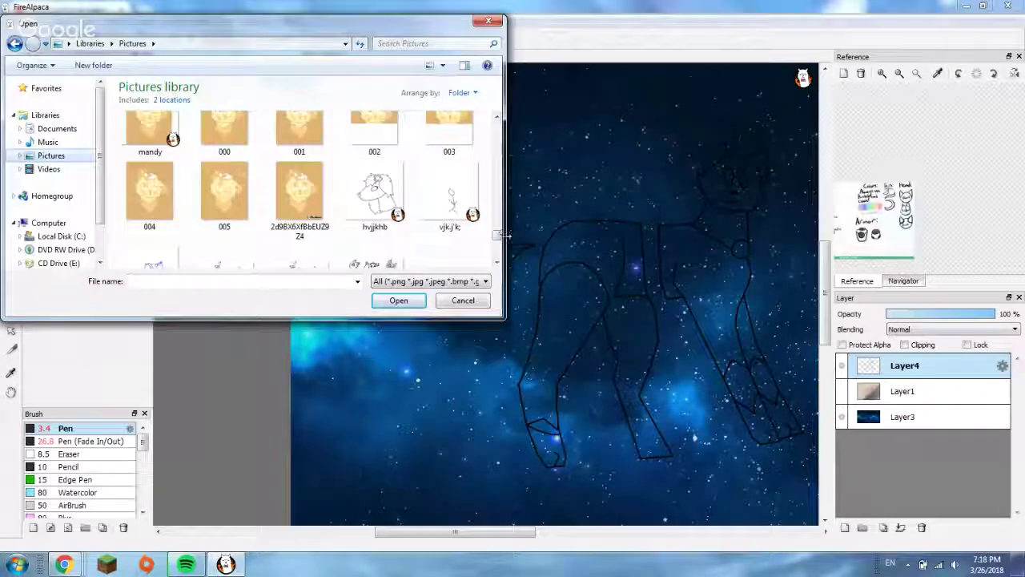
scroll(497, 240, "down", 5)
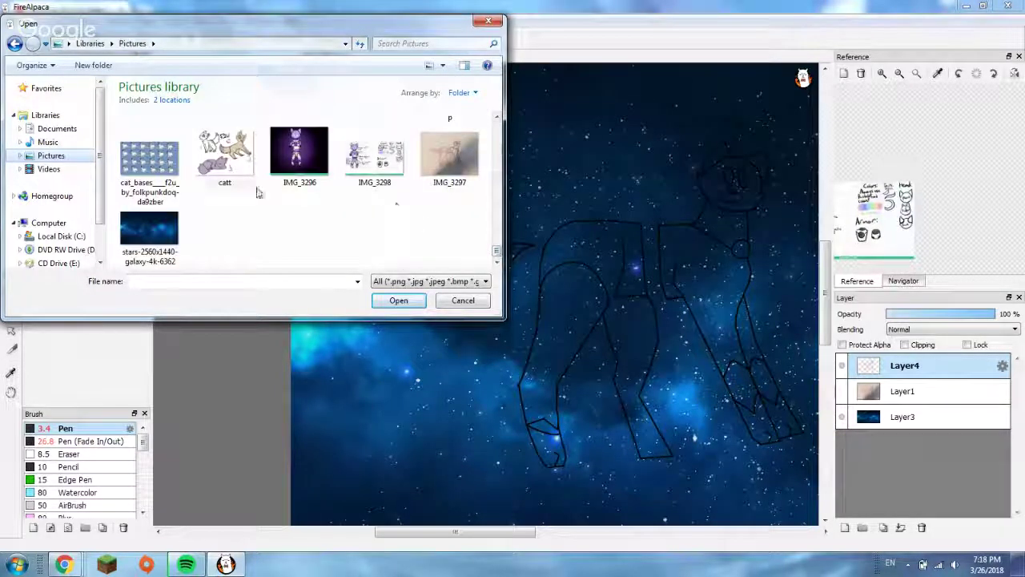
left_click(300, 156)
left_click(381, 302)
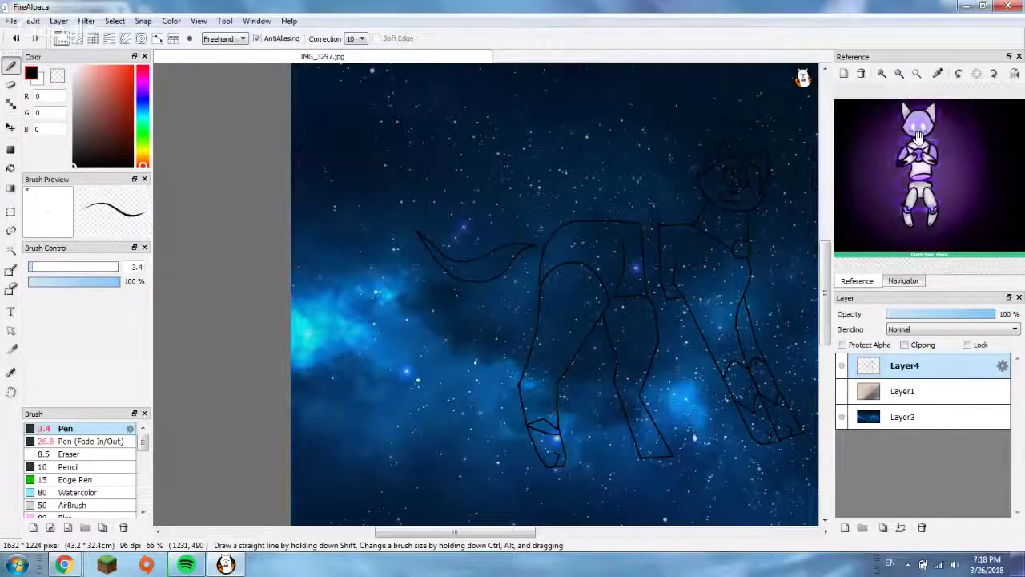
- Sample the light purple (RGB 161, 147, 234) from the reference character's upper arm as the drawing colour
scroll(913, 136, "up", 4)
scroll(906, 132, "down", 4)
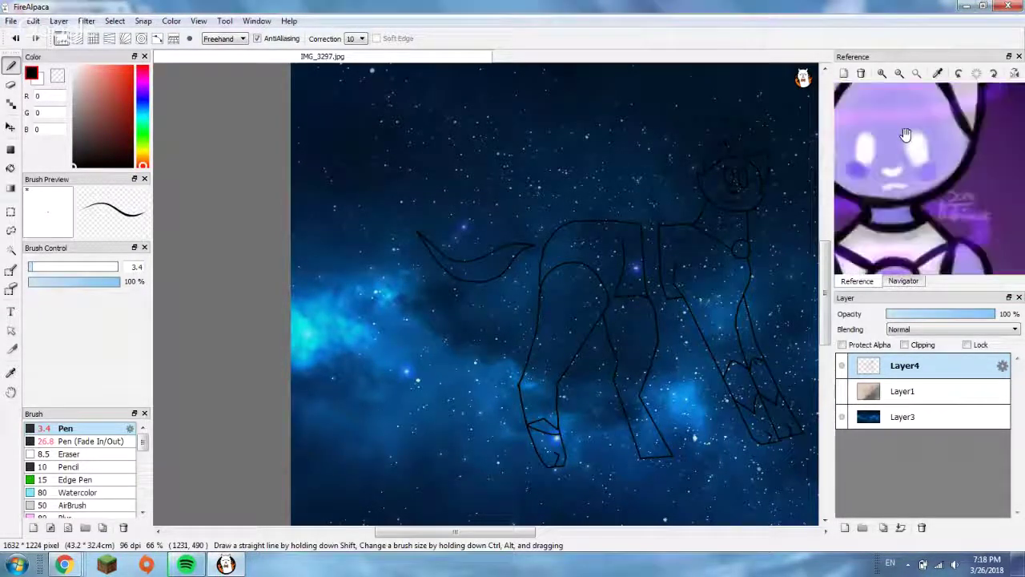
scroll(892, 164, "down", 2)
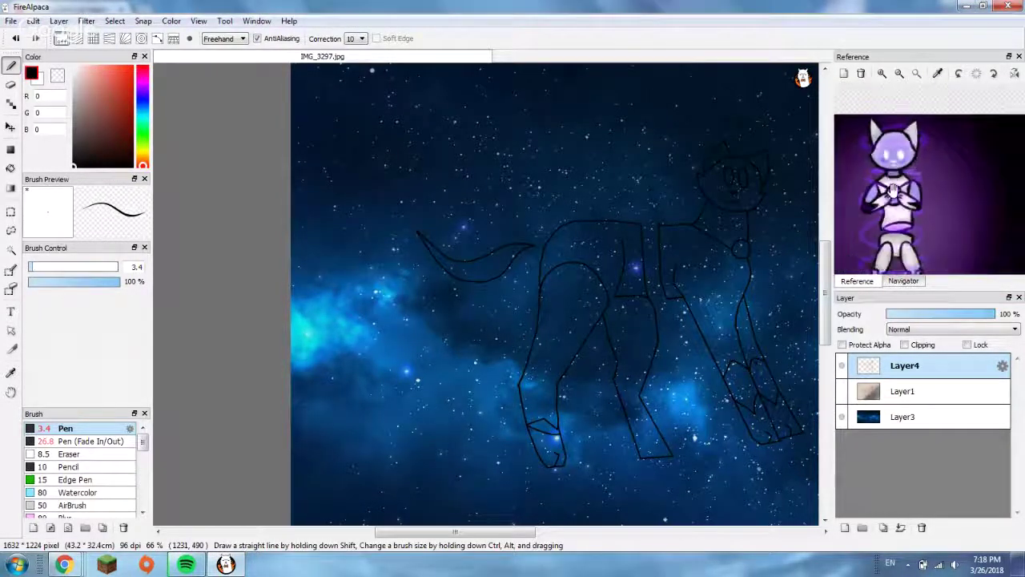
scroll(911, 207, "up", 1)
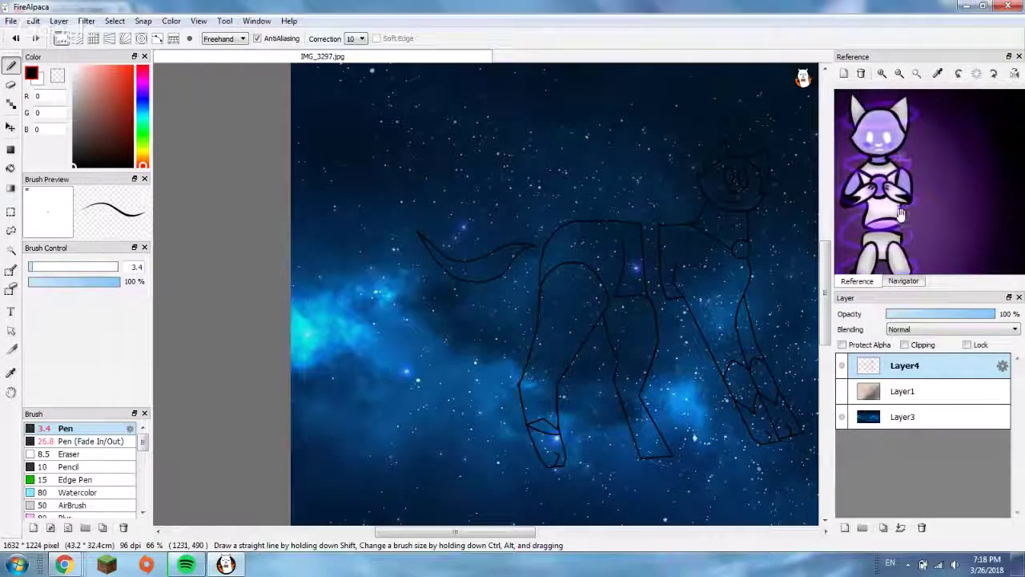
scroll(911, 190, "up", 2)
scroll(910, 189, "up", 1)
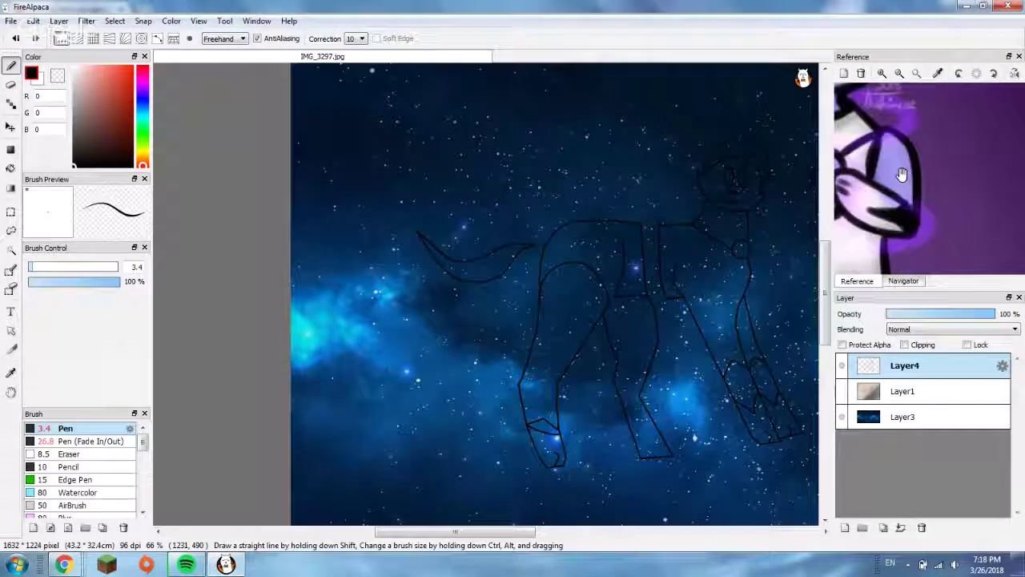
left_click(937, 73)
scroll(896, 152, "up", 2)
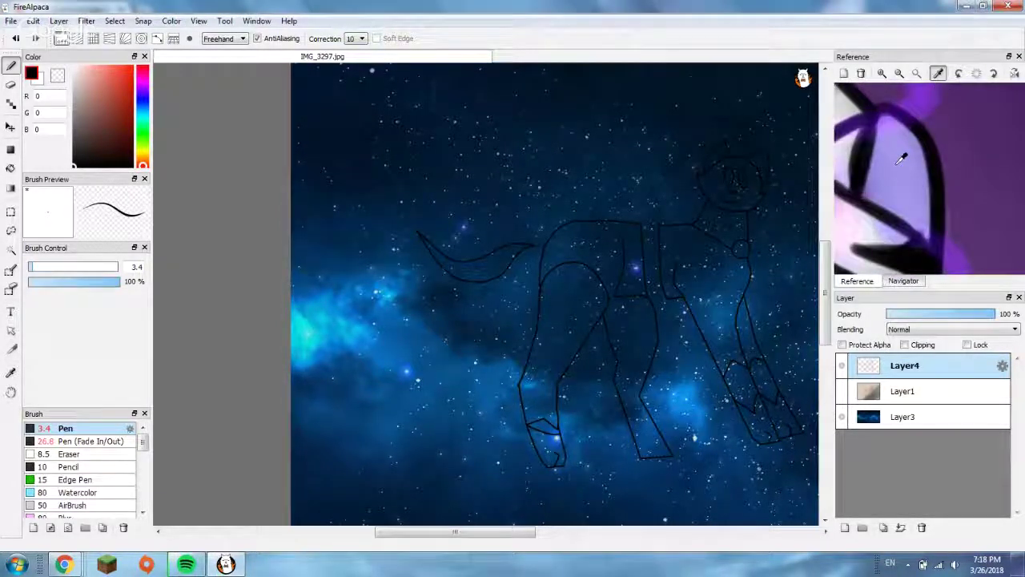
left_click(903, 157)
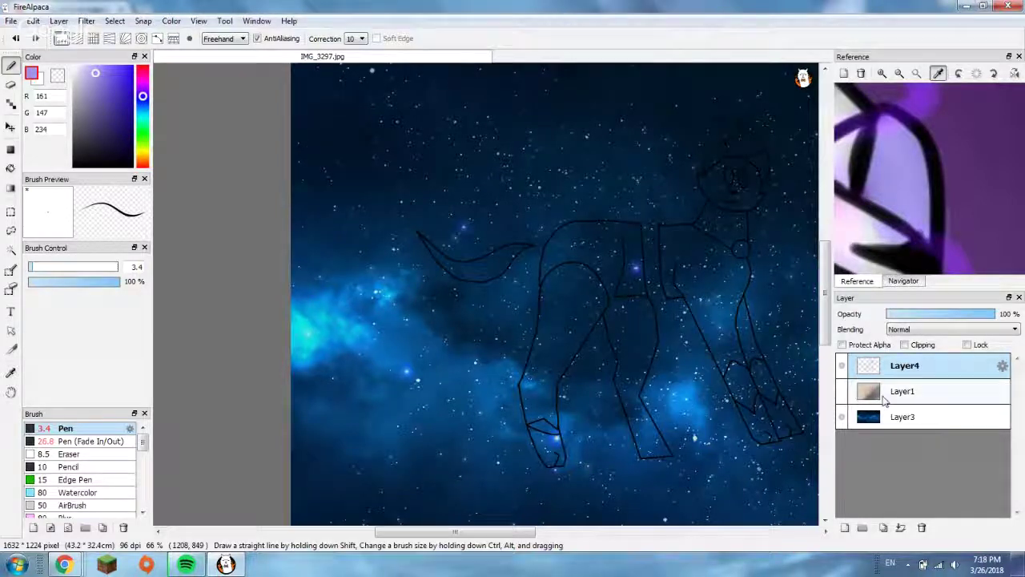
- Delete the sketch photo layer, Layer1, and hide the galaxy background on Layer3
left_click(865, 394)
left_click(922, 527)
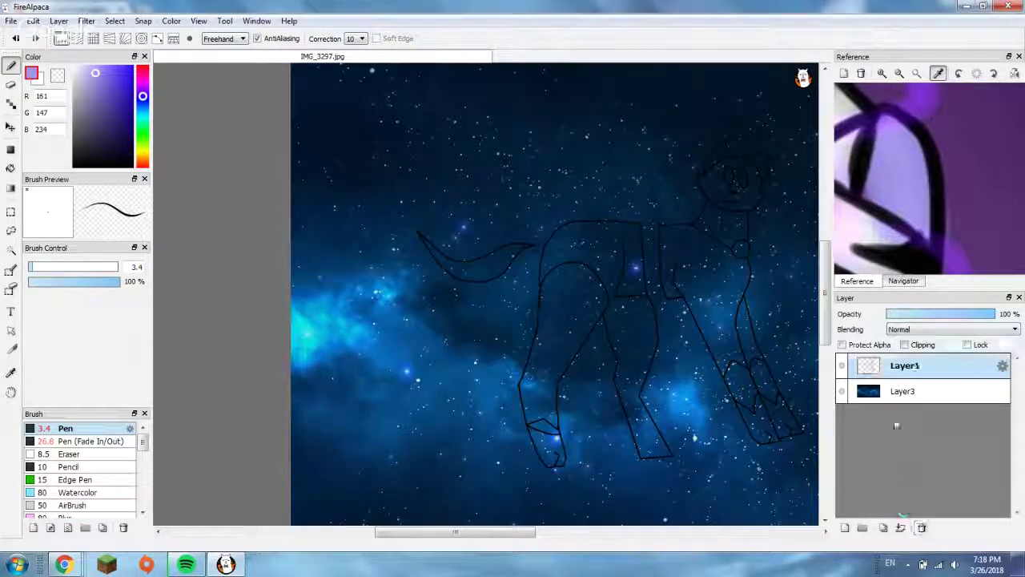
left_click(842, 392)
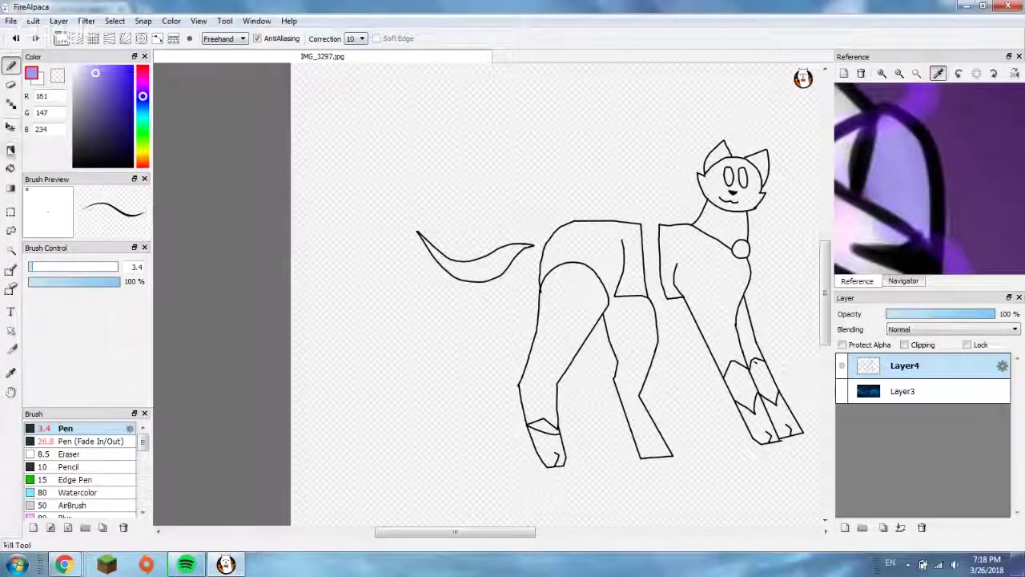
- Fill the cat's chest, neck, upper front legs and face with the light purple using the Fill Tool
left_click(10, 168)
left_click(706, 277)
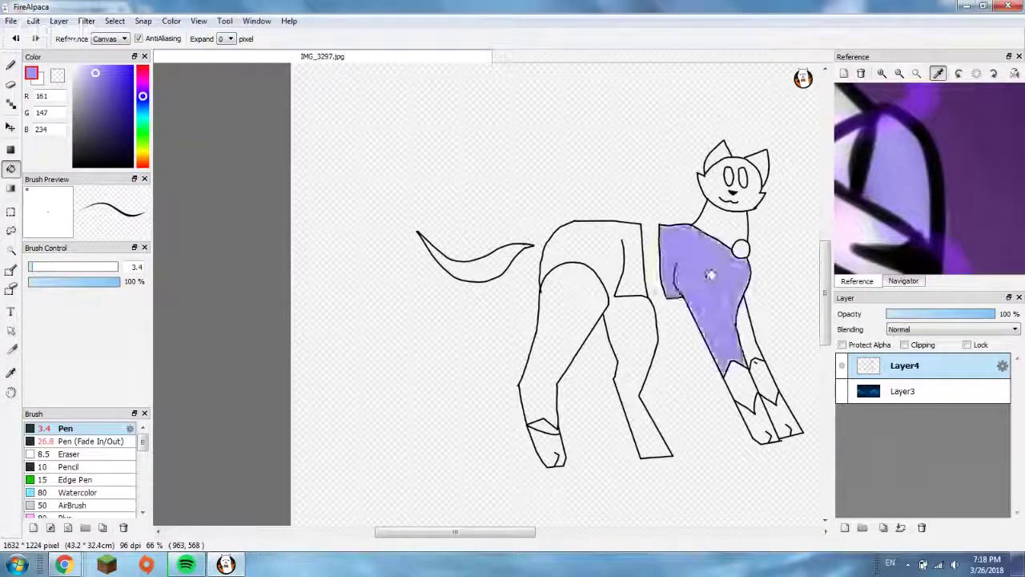
left_click(747, 314)
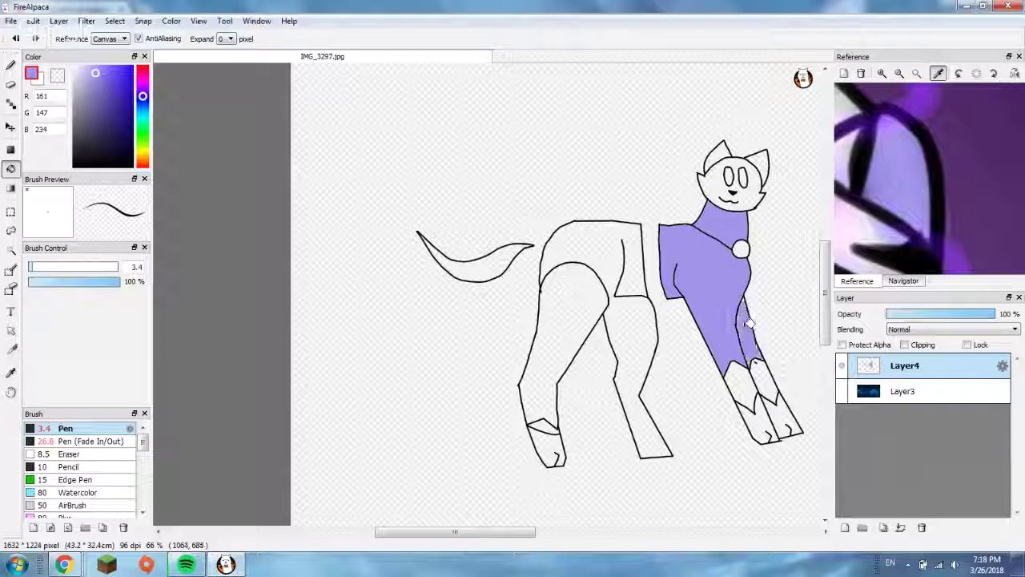
left_click(725, 178)
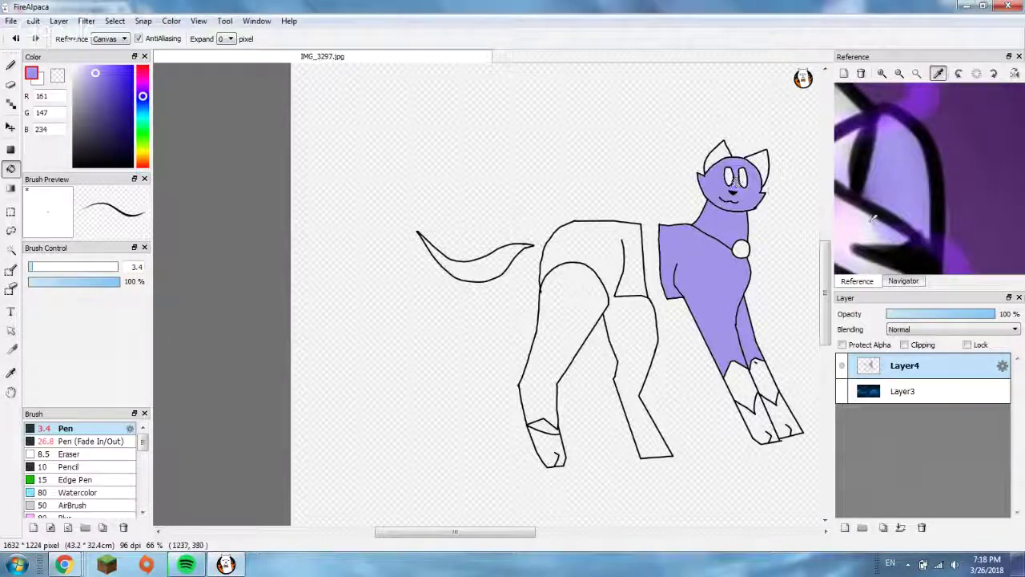
- Sample the near-black (RGB 3, 3, 3) from the dark marking on the reference character's forearm
scroll(889, 188, "down", 3)
scroll(891, 189, "down", 3)
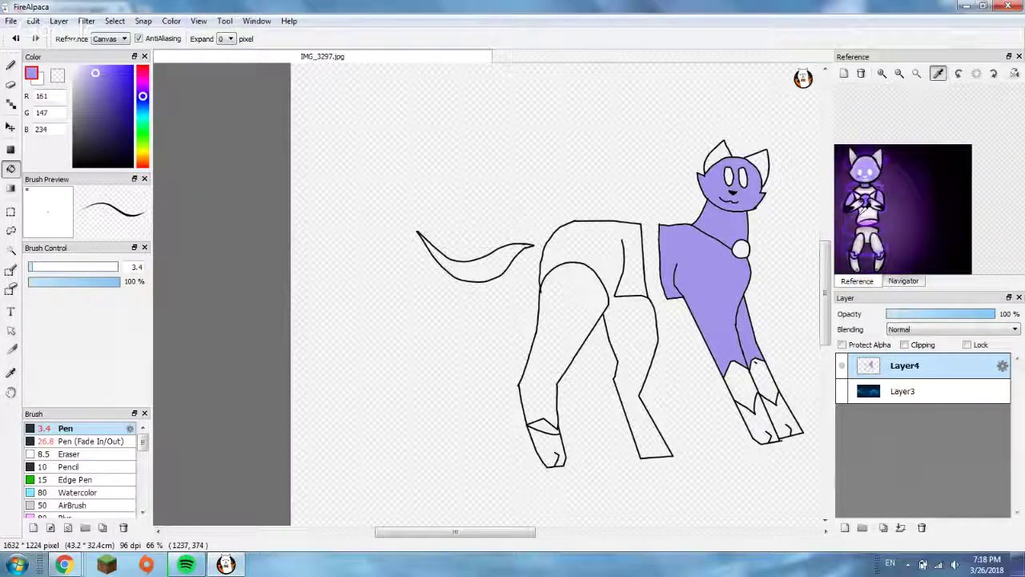
scroll(885, 191, "down", 1)
scroll(877, 200, "up", 3)
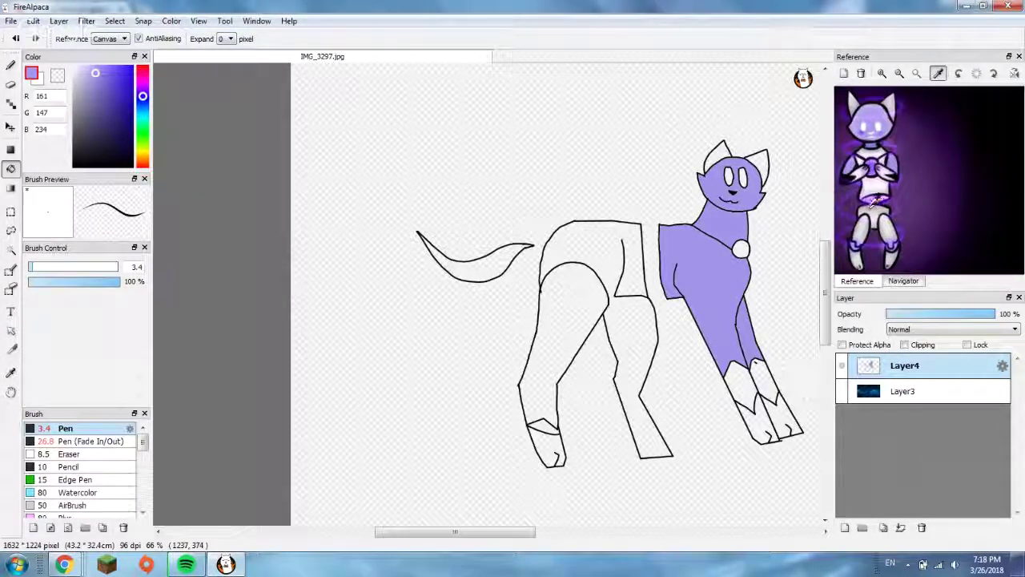
scroll(874, 200, "up", 4)
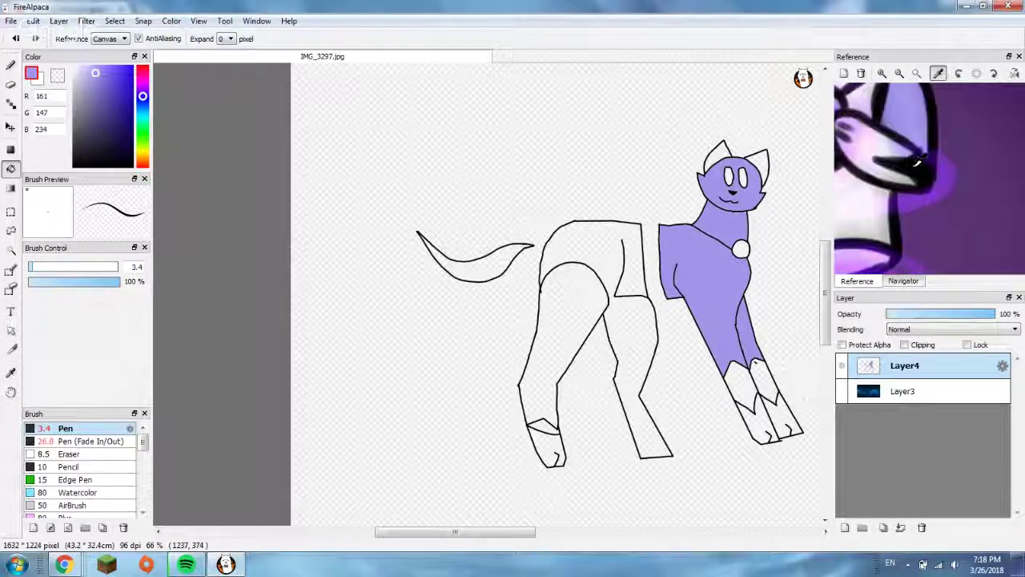
left_click(884, 176)
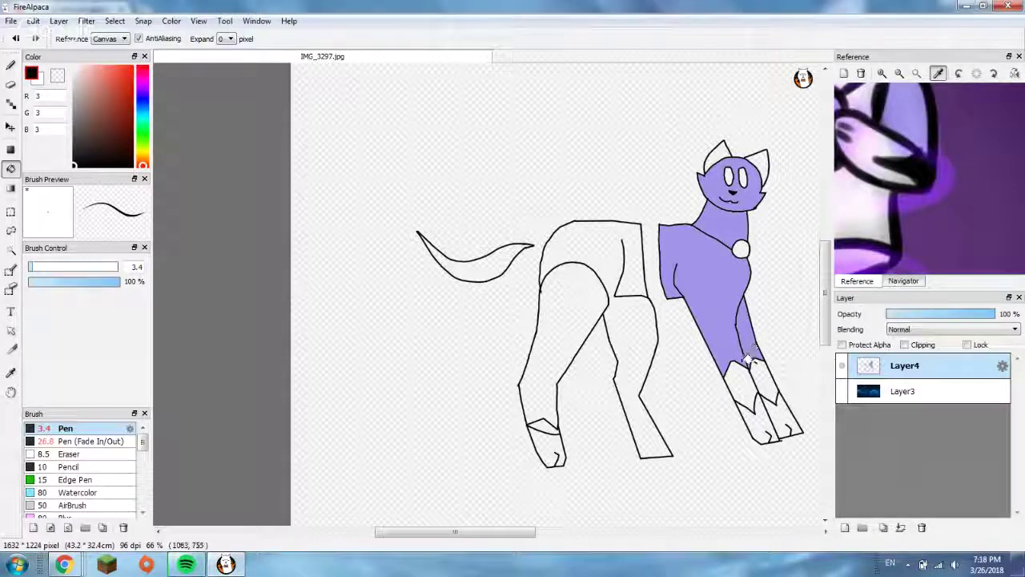
- Fill the pointed bands above both front paws with the near-black
mouse_move(749, 358)
left_mouse_down()
mouse_move(739, 381)
mouse_move(773, 374)
left_mouse_up()
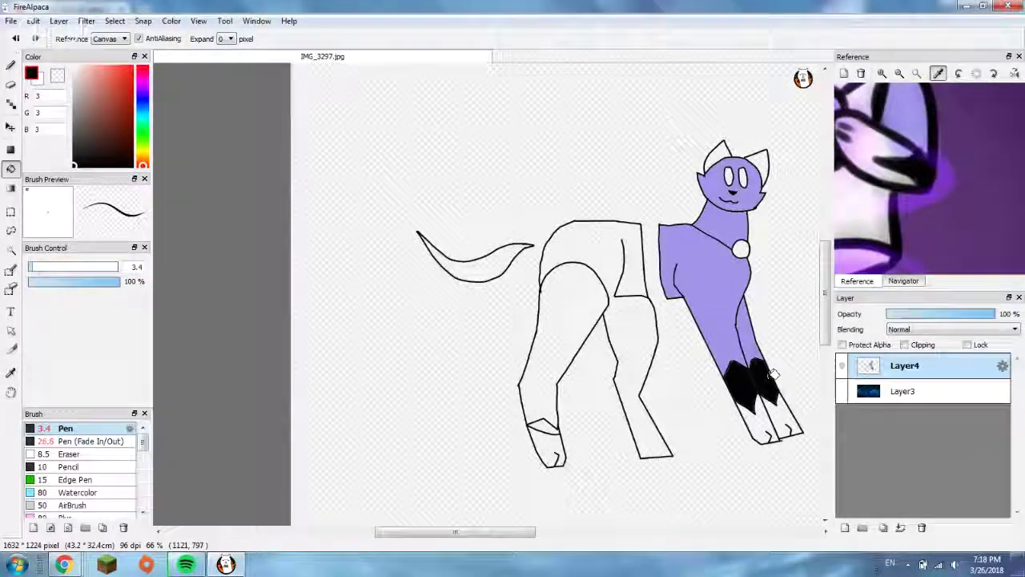
scroll(773, 374, "up", 1)
scroll(721, 344, "down", 1)
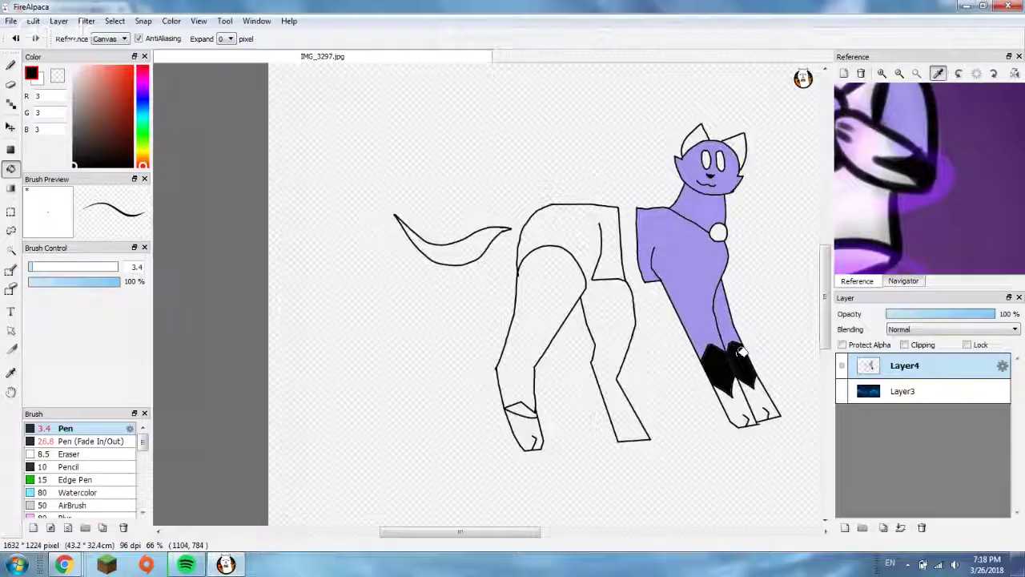
- Undo the black band fills, set the fill expansion to 1 pixel and refill both pointed bands above the front paws with the near-black
key("ctrl+z")
left_click(230, 38)
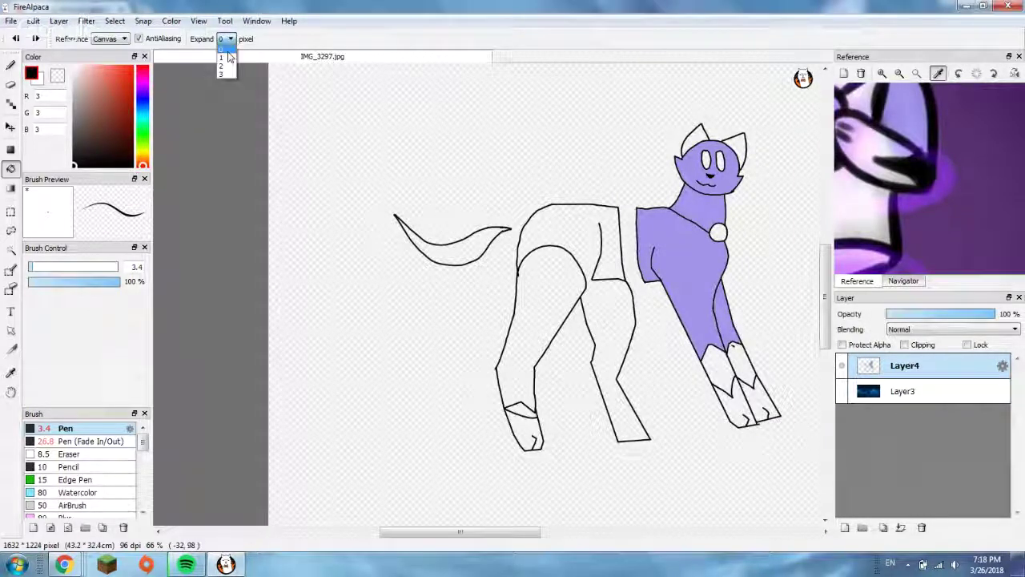
left_click(223, 66)
scroll(738, 346, "up", 2)
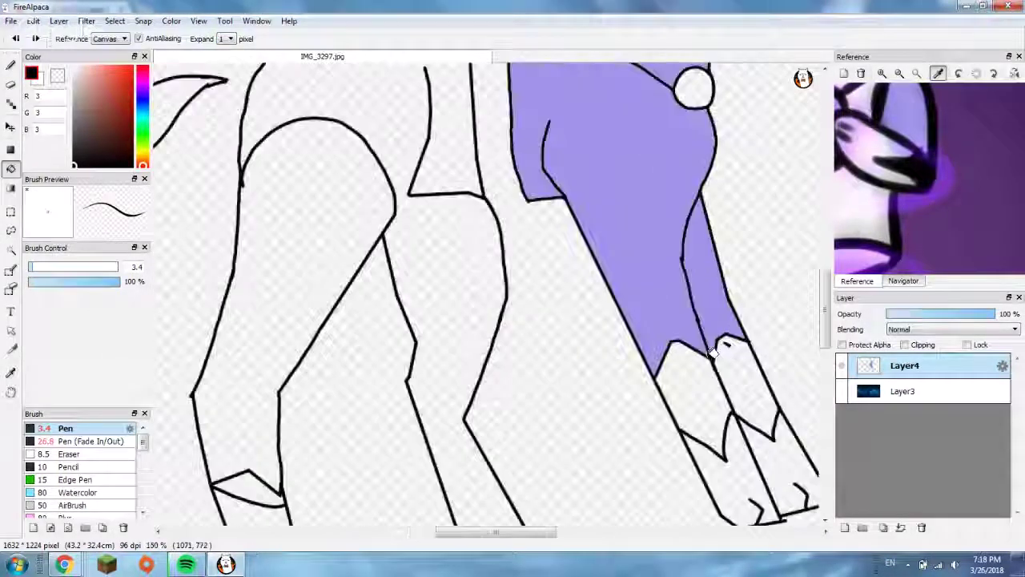
left_click(731, 367)
left_click(744, 365)
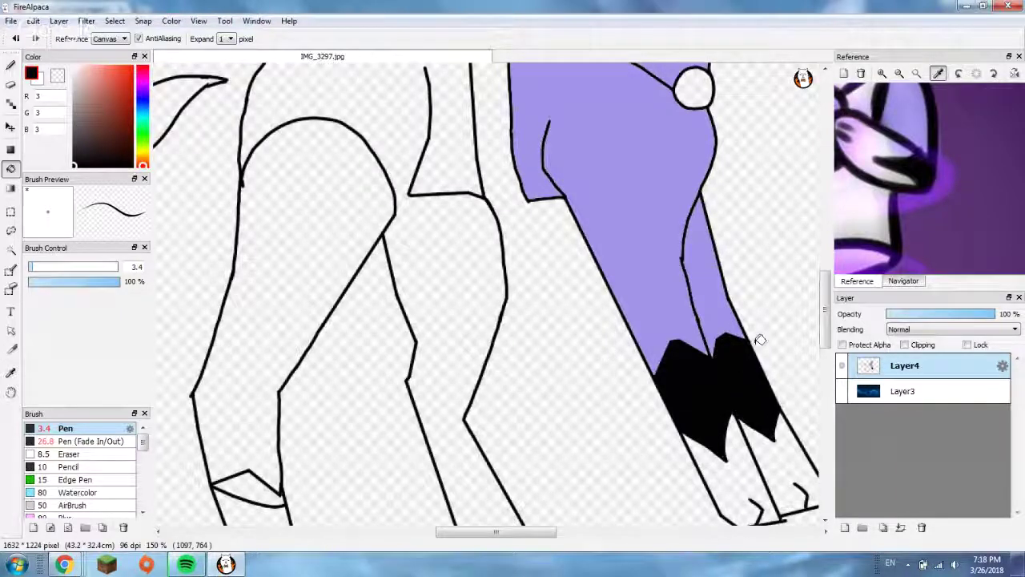
- Sample the pale pink (RGB 254, 230, 255) from the reference character's arm and fill both front paws with it at 0 pixels expansion
left_click(875, 142)
left_click(737, 468)
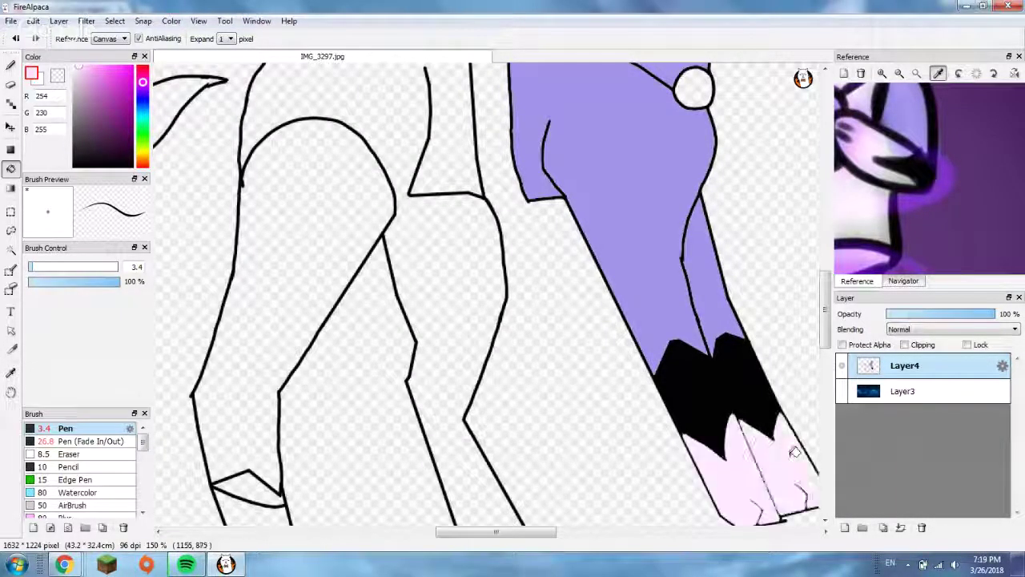
key("ctrl+z")
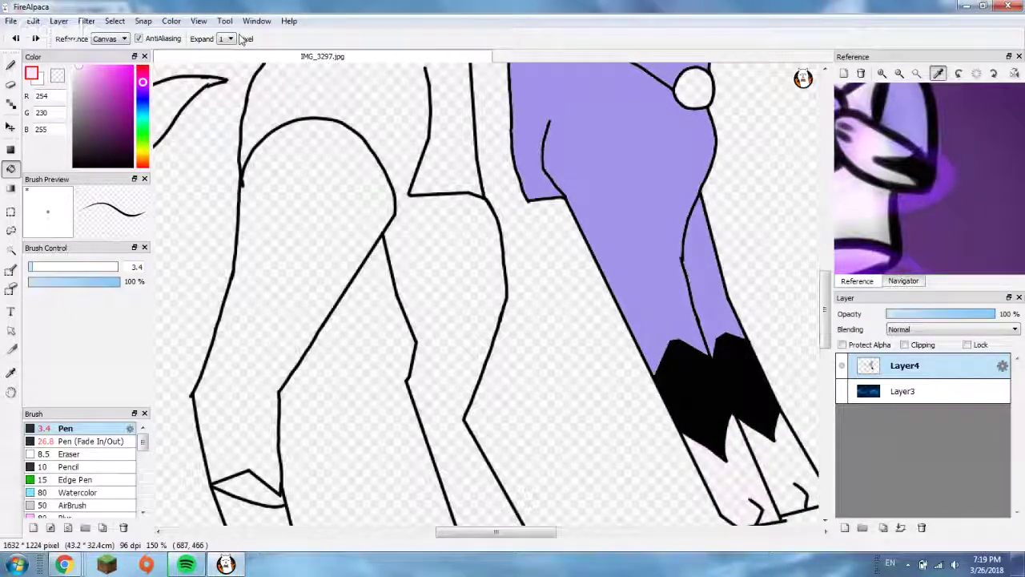
left_click(229, 38)
left_click(222, 50)
left_click(753, 458)
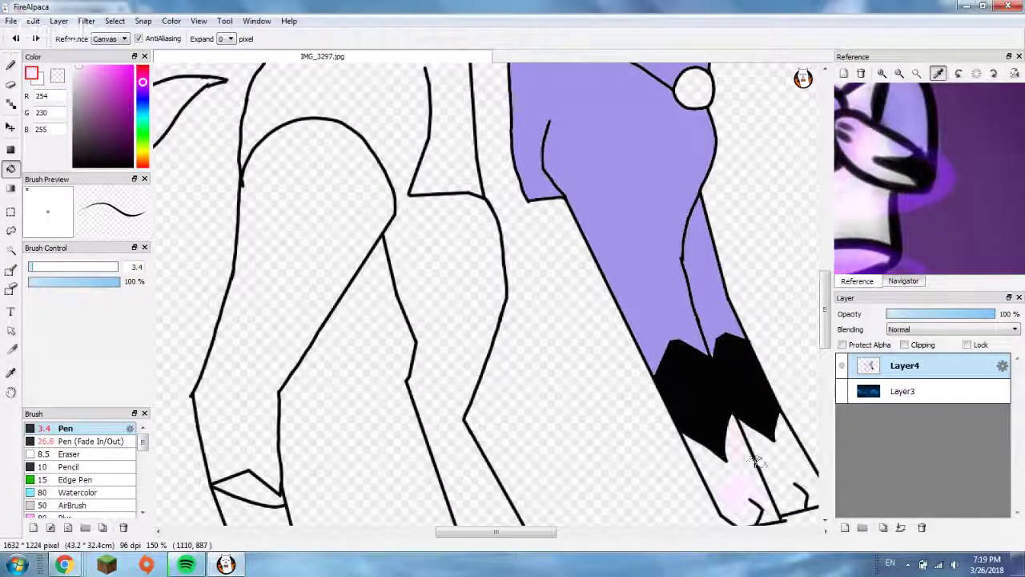
- Switch to the Pen and sample the pale pink (RGB 247, 229, 253) from the reference character's white shirt
scroll(880, 200, "down", 3)
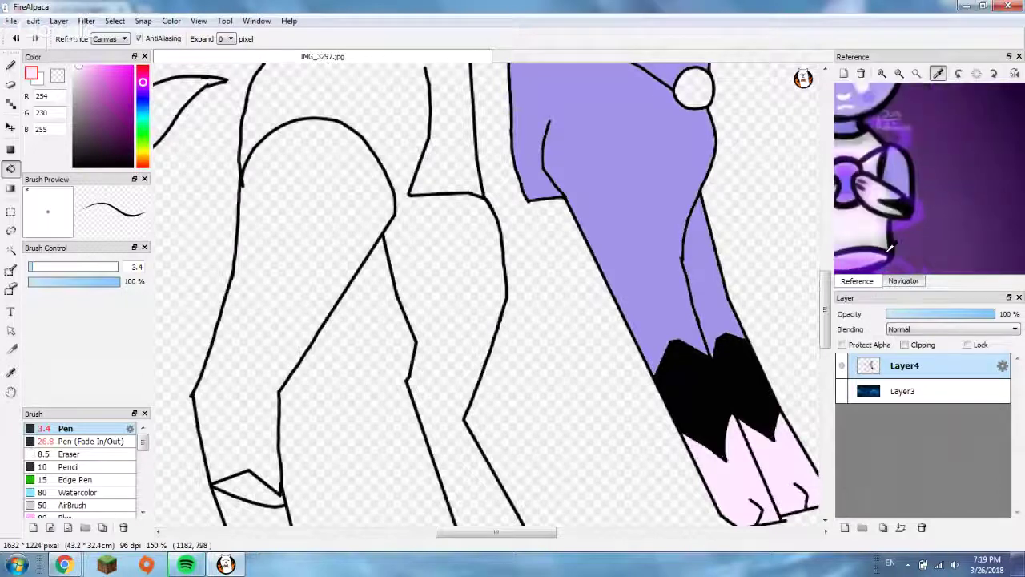
scroll(879, 238, "up", 3)
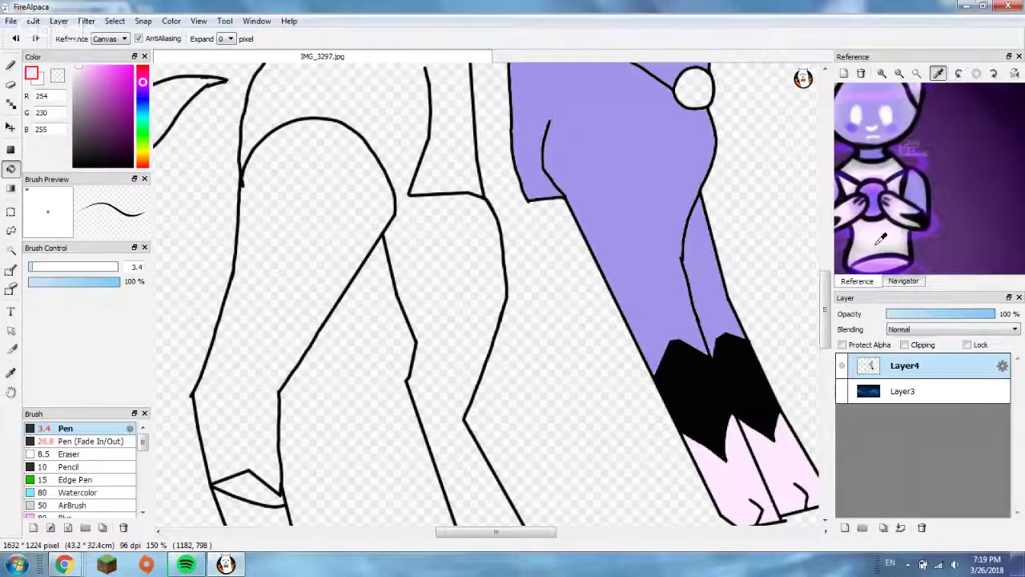
left_click(891, 206)
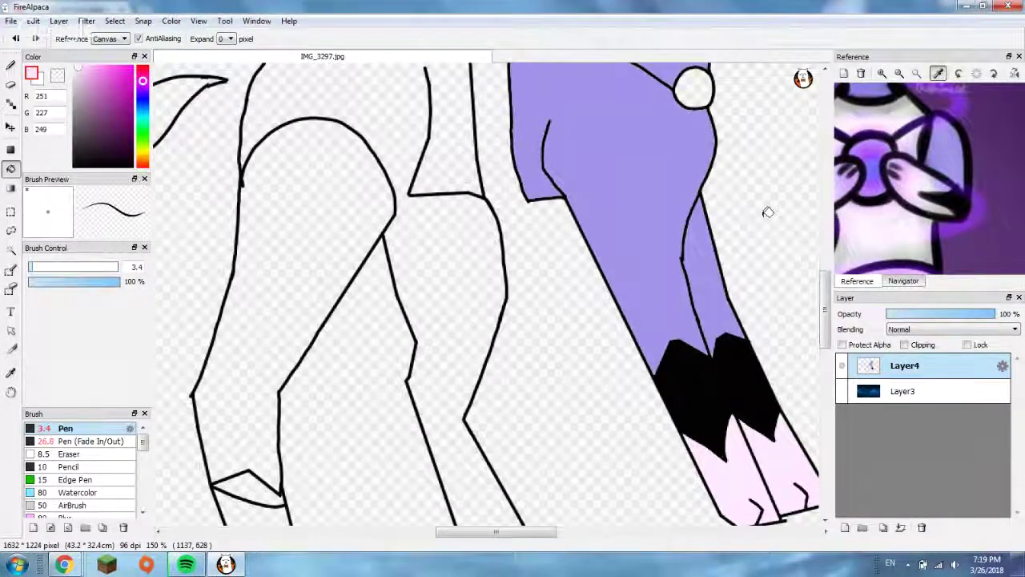
scroll(715, 177, "down", 4)
scroll(715, 176, "up", 1)
scroll(741, 208, "up", 1)
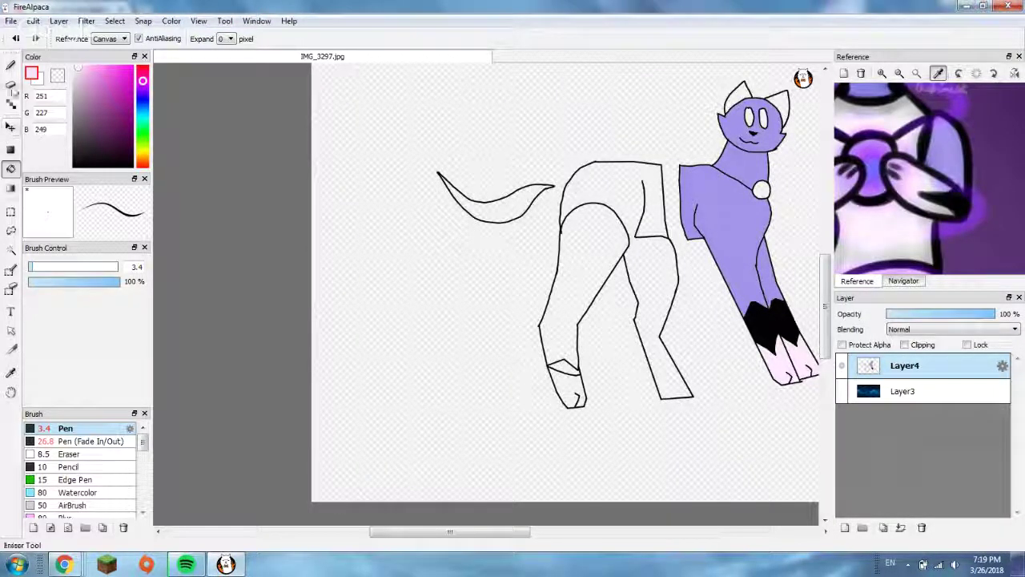
left_click(10, 64)
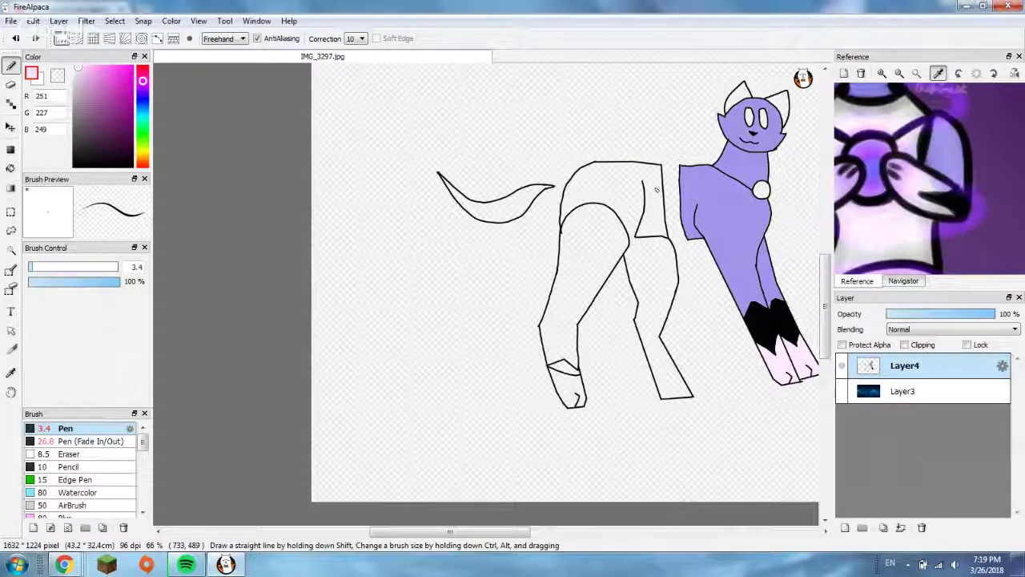
scroll(897, 116, "up", 3)
left_click(897, 118)
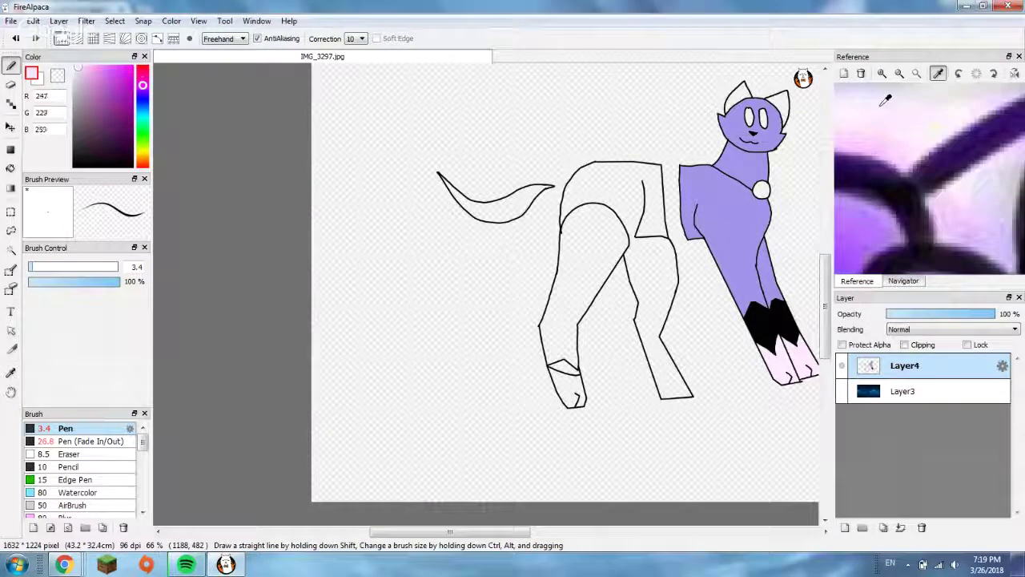
scroll(898, 124, "down", 3)
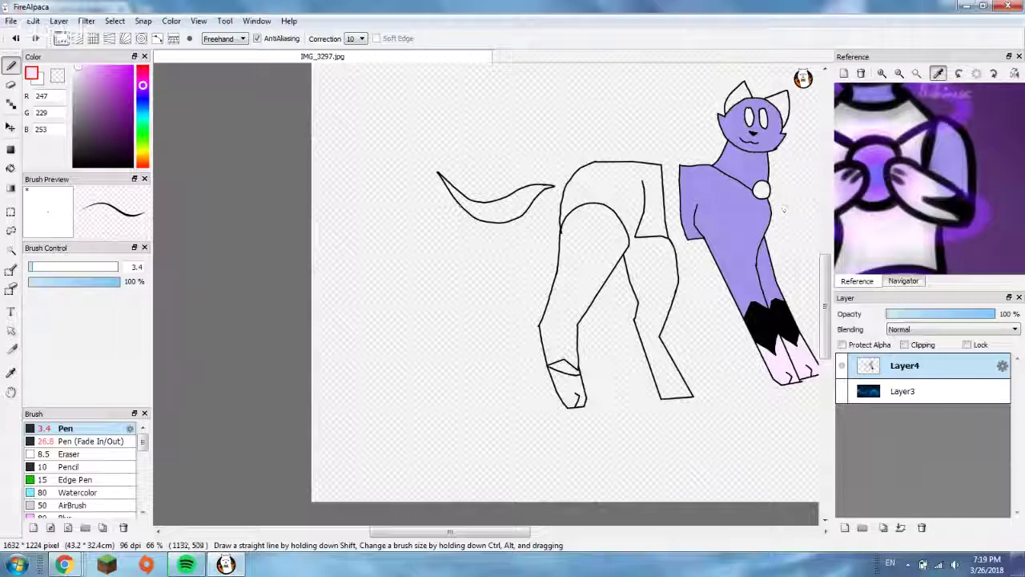
- Draw a pale pink curve across the top of the near front leg and fill the chest above it with the same colour
left_click(897, 281)
scroll(907, 232, "up", 5)
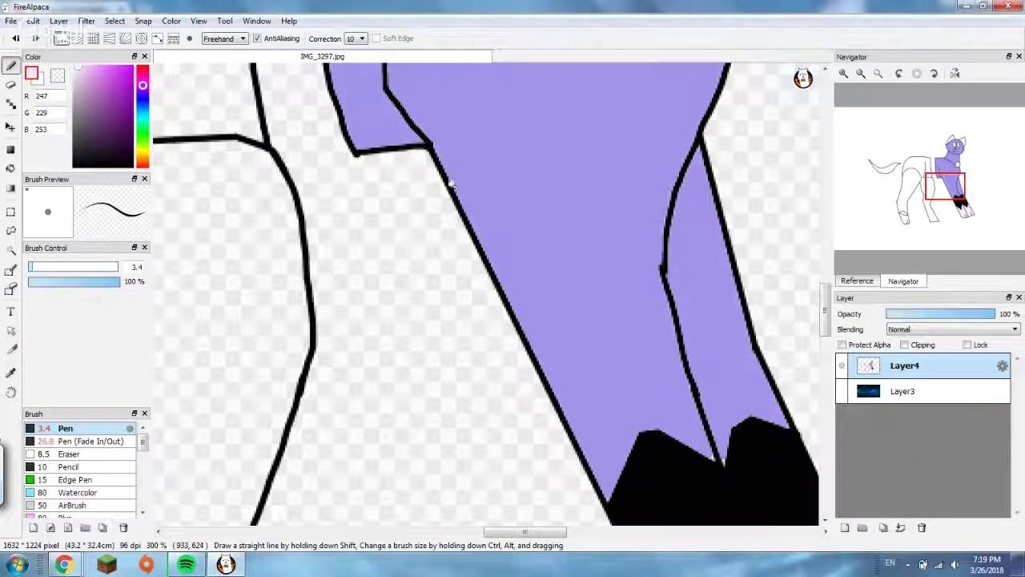
left_click_drag(599, 233, 672, 204)
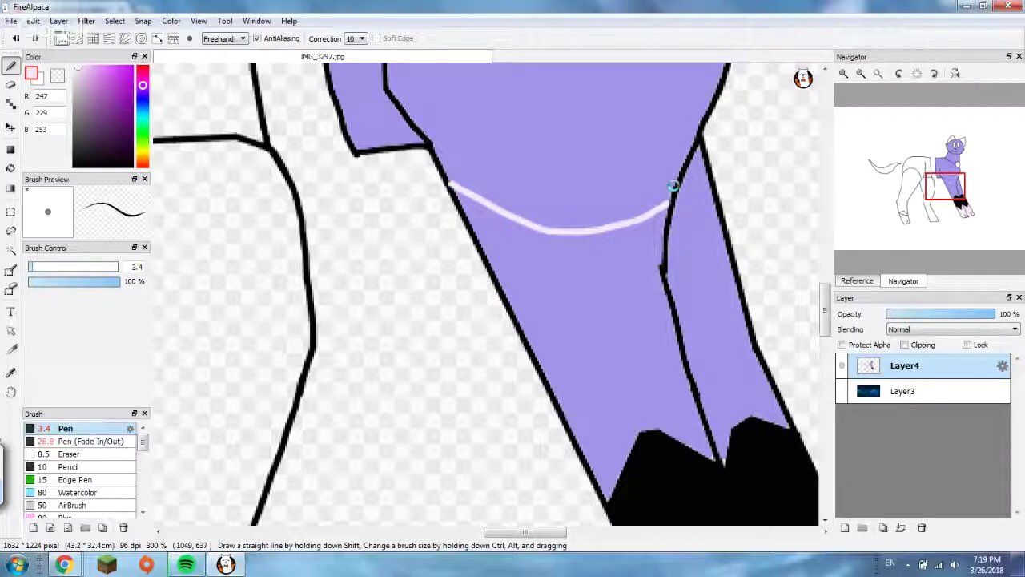
scroll(675, 186, "down", 4)
scroll(674, 186, "up", 1)
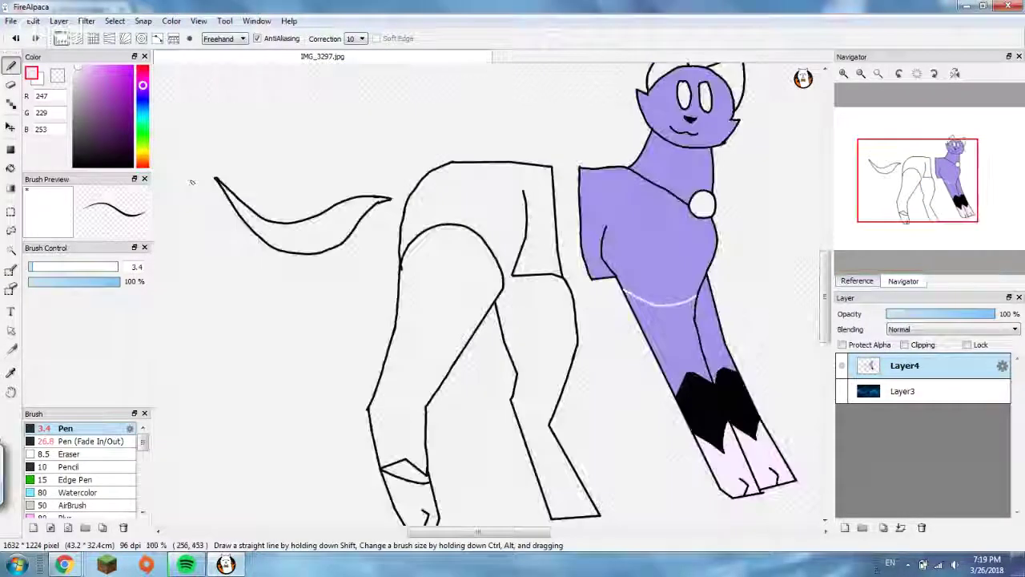
key("g")
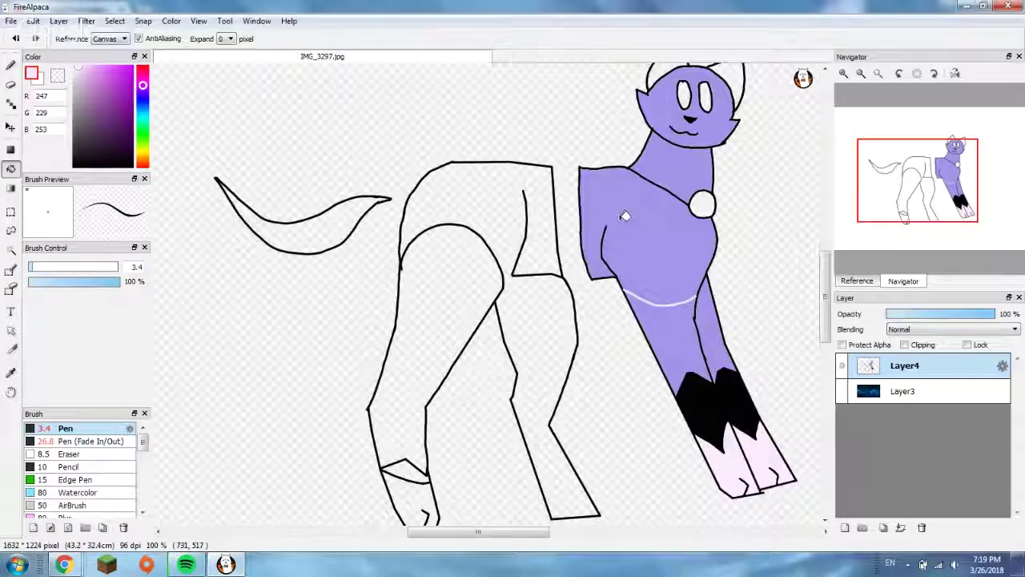
left_click(623, 216)
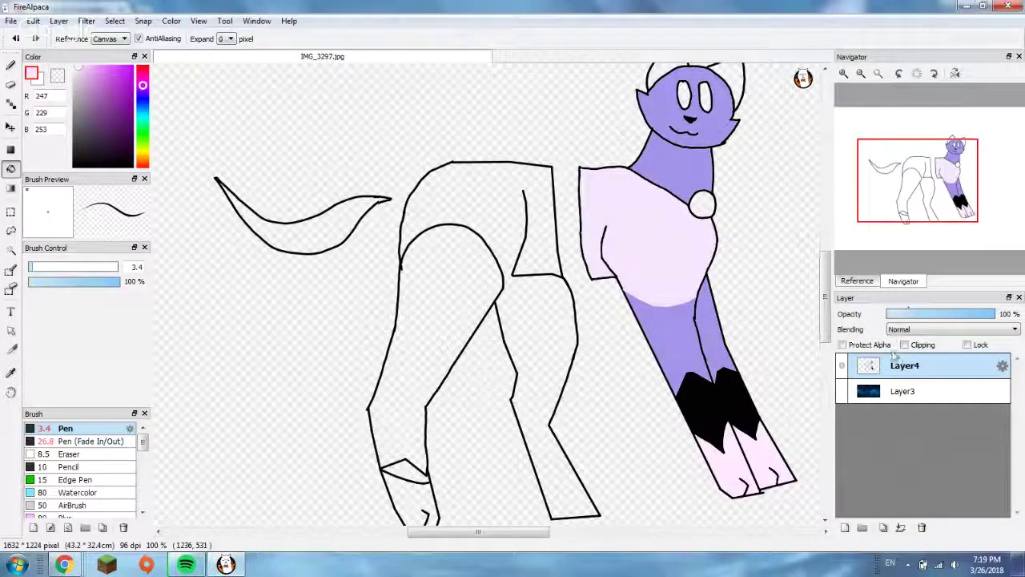
- Recolour the curved border between the chest and the front leg with dark grey (RGB 33, 33, 33) sampled from the outline
left_click(857, 281)
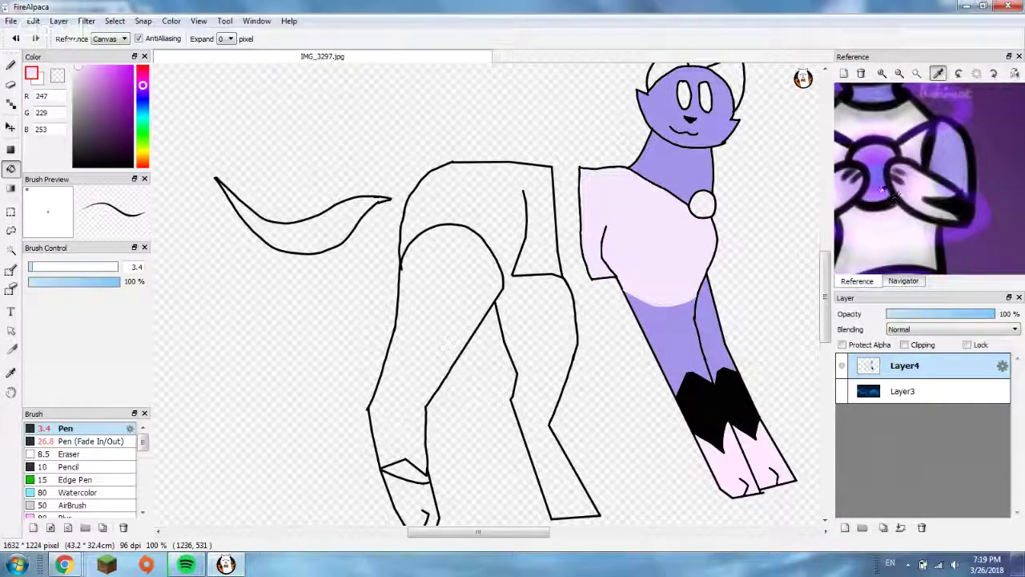
scroll(691, 265, "up", 3)
left_click(450, 362, "alt")
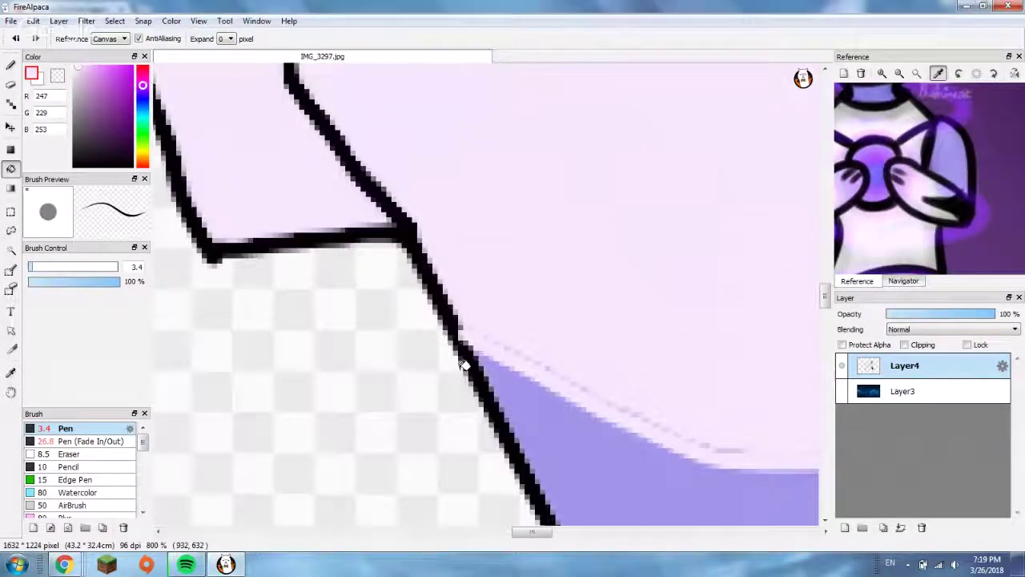
left_click_drag(524, 365, 529, 362)
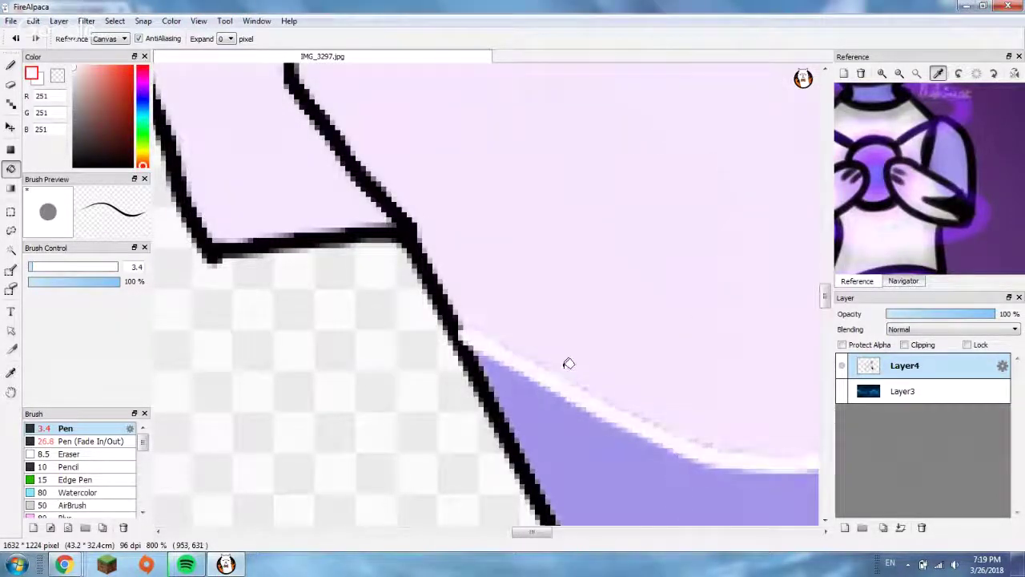
scroll(567, 361, "down", 2)
scroll(590, 361, "up", 3)
left_click(454, 391, "alt")
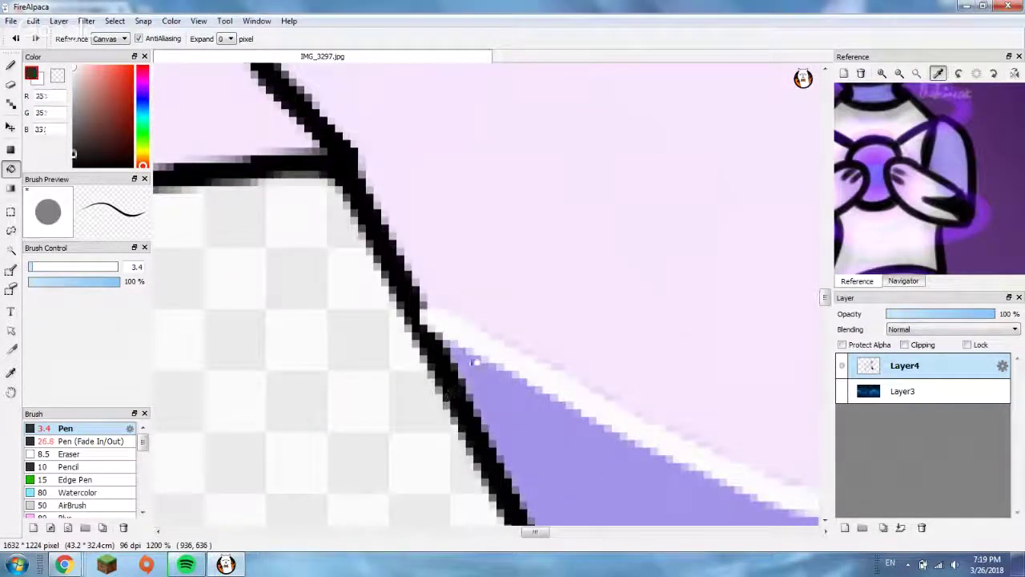
left_click_drag(425, 309, 817, 513)
scroll(521, 347, "down", 4)
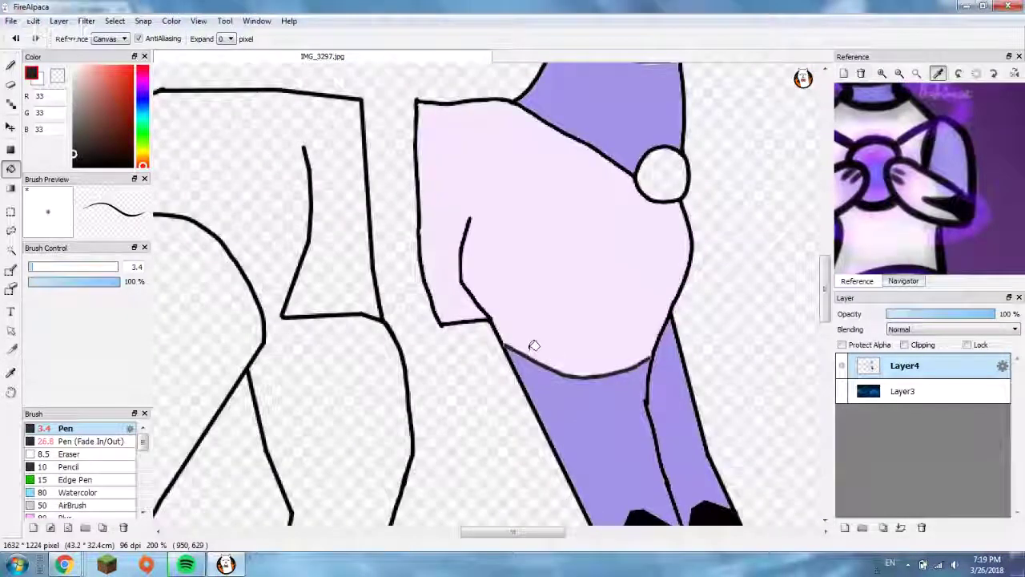
- Sample pure black (RGB 0, 0, 0) from the outline and fill the curved chest border with it
scroll(534, 346, "up", 3)
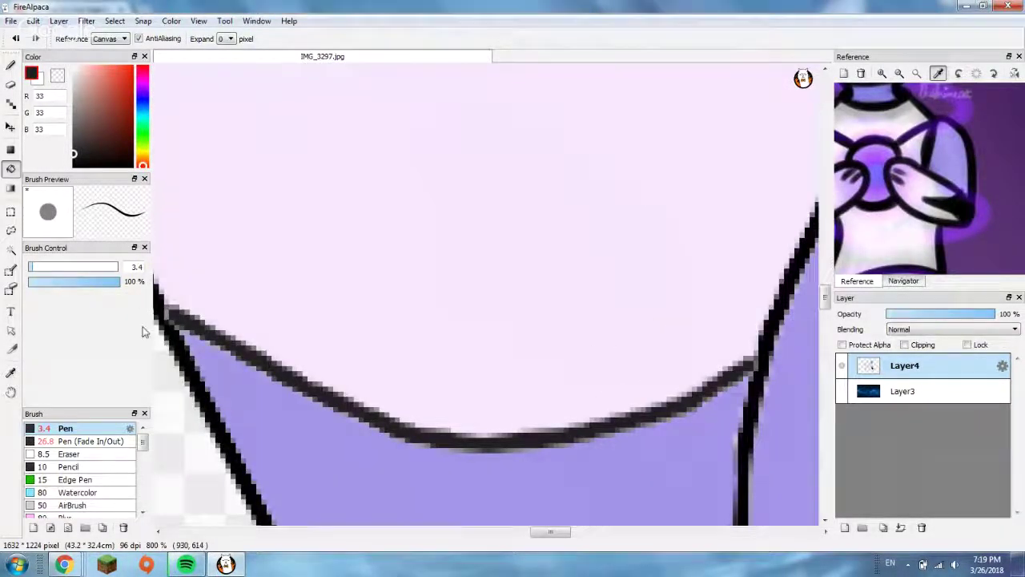
left_click(197, 328, "alt")
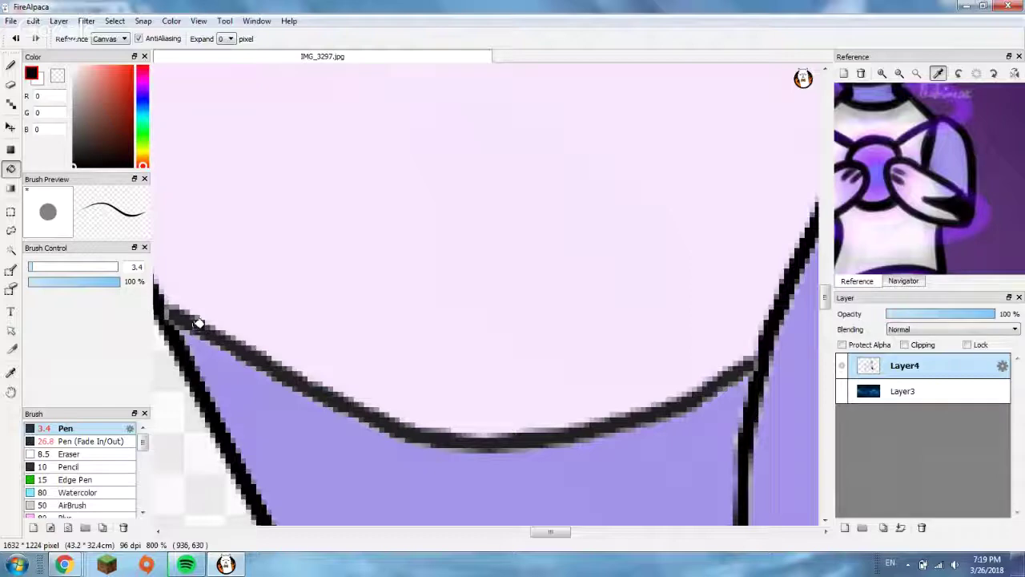
scroll(320, 292, "down", 3)
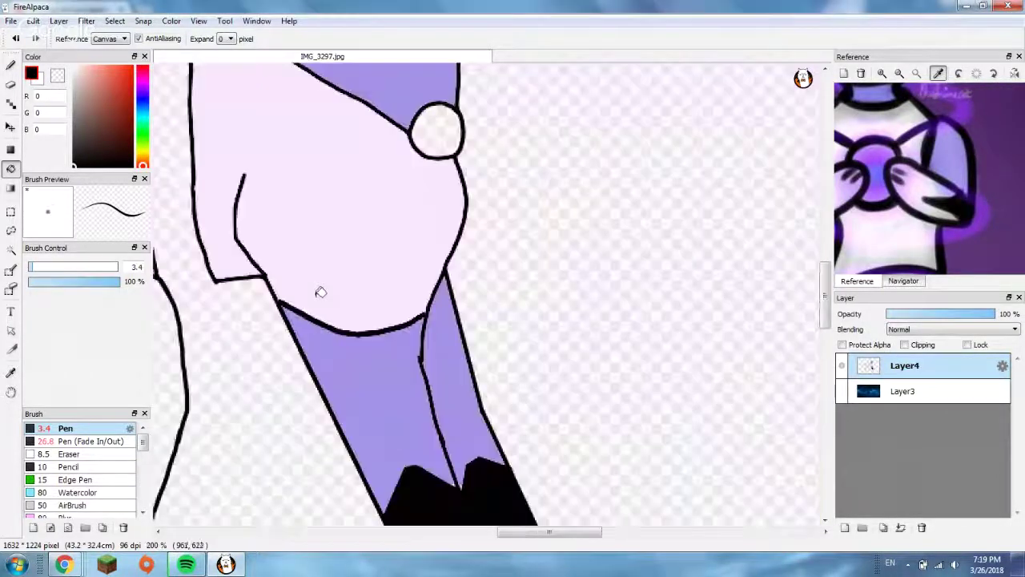
scroll(320, 291, "down", 1)
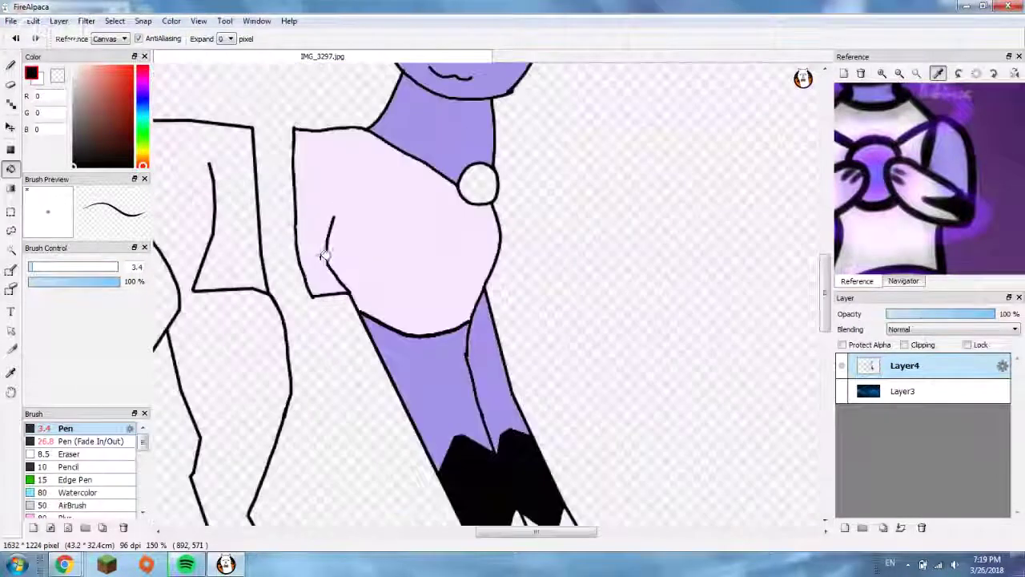
scroll(320, 255, "down", 1)
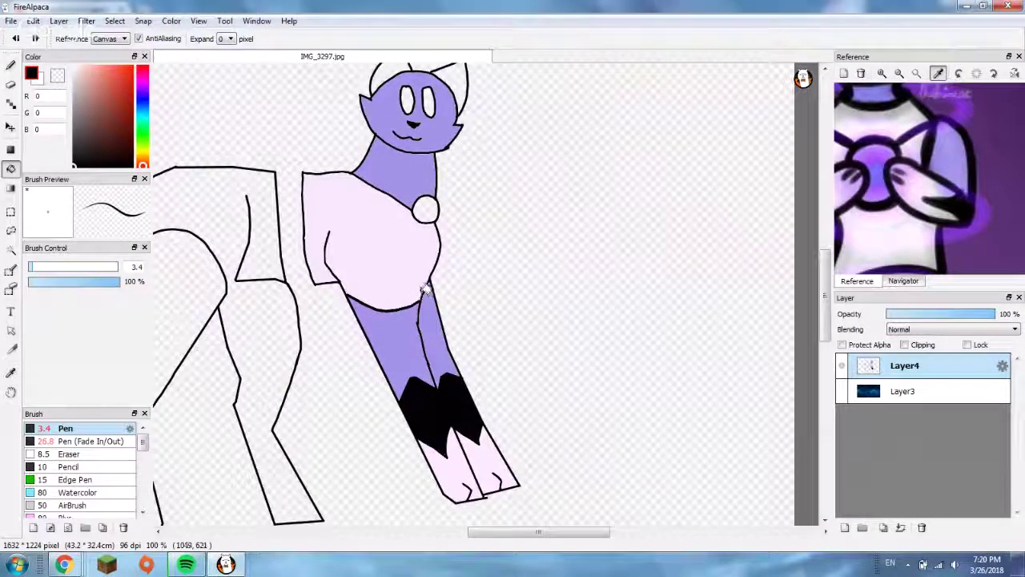
- Undo the pale chest fill and its border, and try an arched black Pen line across the top of the near front leg
scroll(389, 290, "up", 3)
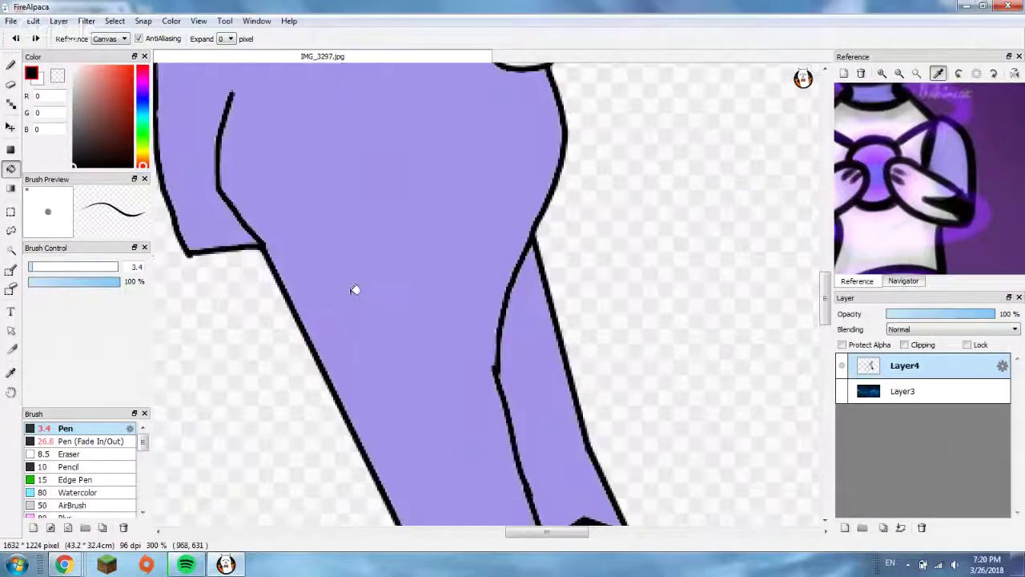
scroll(328, 279, "up", 1)
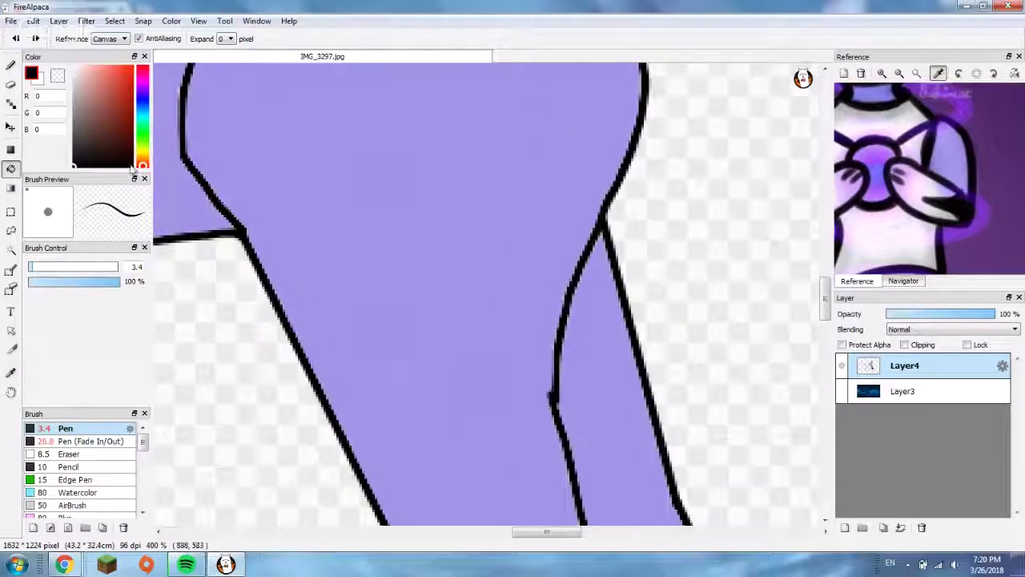
left_click(10, 64)
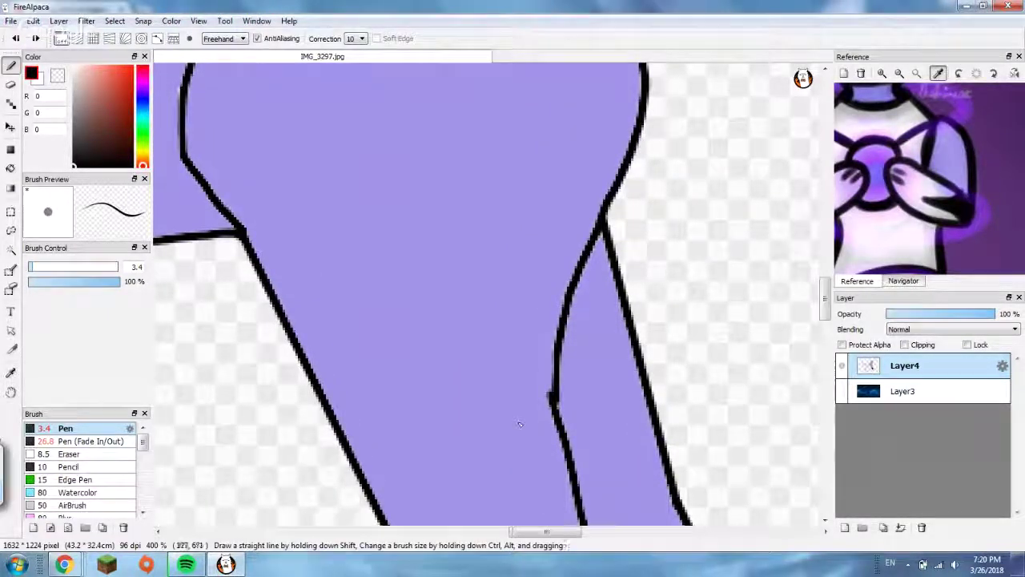
mouse_move(297, 344)
left_mouse_down()
mouse_move(389, 280)
mouse_move(441, 271)
mouse_move(515, 282)
mouse_move(558, 333)
left_mouse_up()
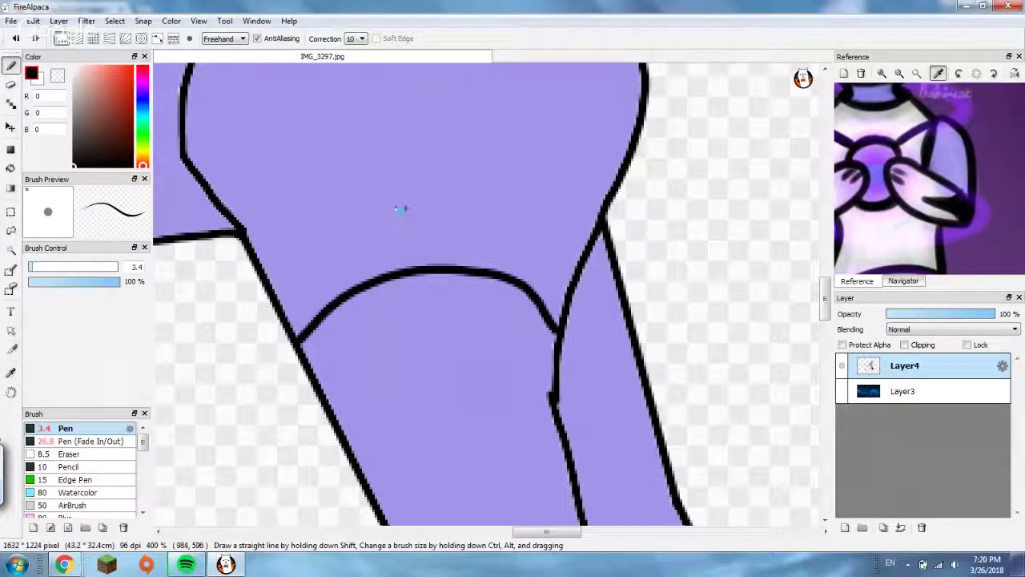
key("ctrl+z")
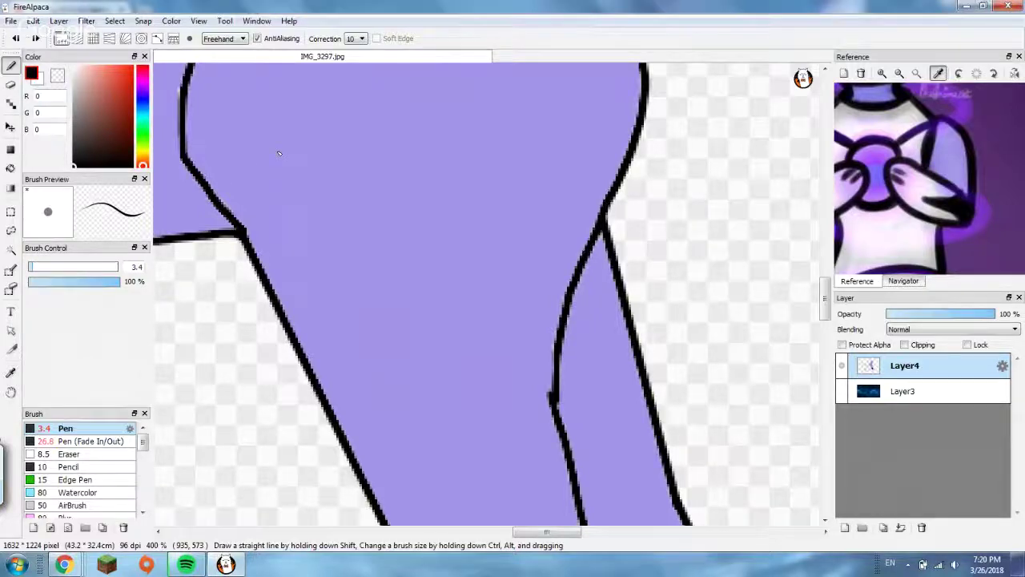
- Draw a black Pen curve across the chest from the top of the shoulder line to the front edge just below the collar bell
scroll(279, 153, "down", 4)
scroll(244, 102, "up", 4)
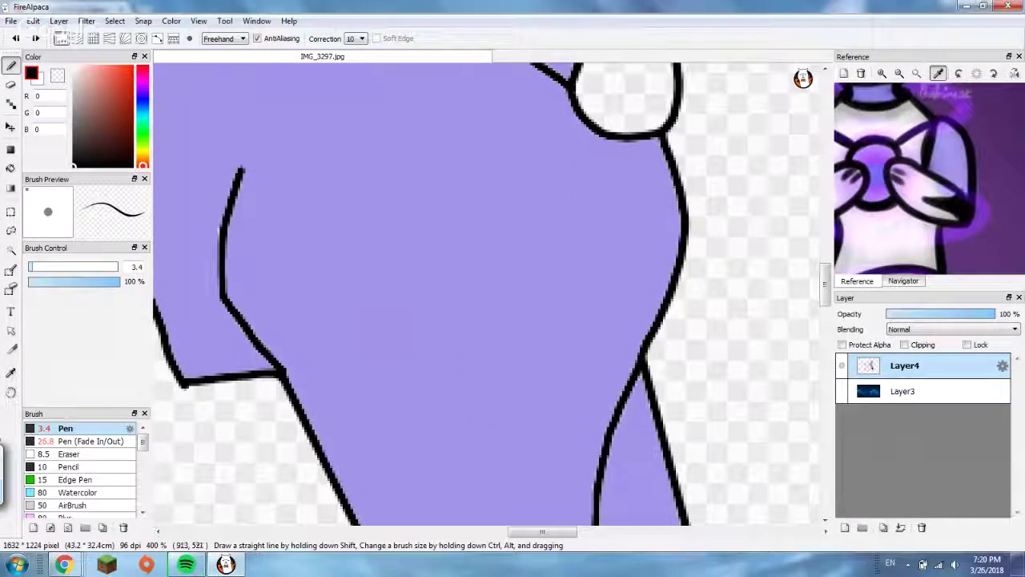
mouse_move(243, 170)
left_mouse_down()
mouse_move(395, 131)
mouse_move(479, 135)
mouse_move(567, 149)
mouse_move(673, 195)
left_mouse_up()
scroll(667, 194, "down", 5)
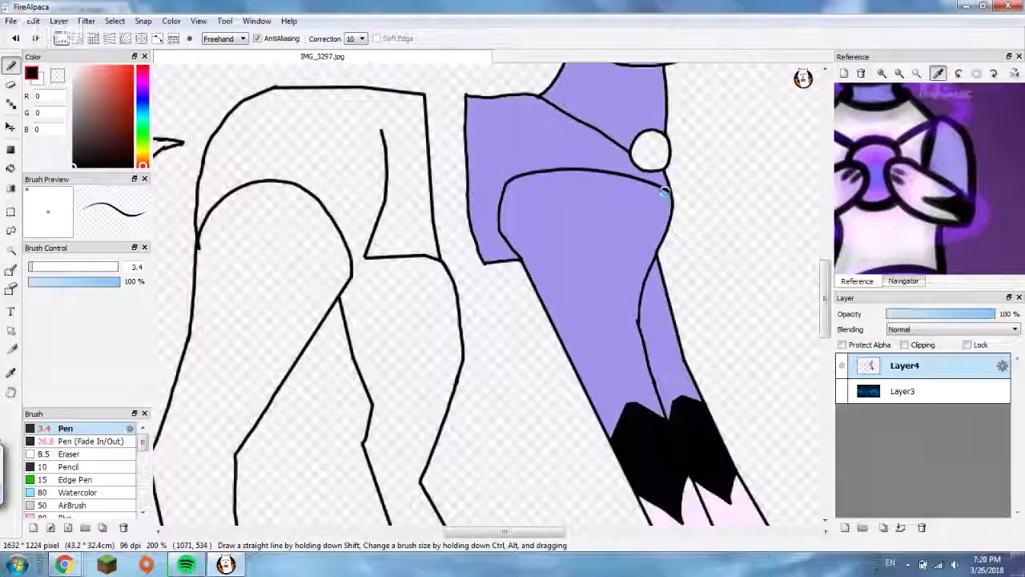
- Replace the arched chest line with a downward-sagging black Pen curve from the shoulder line's top to the front edge below the bell
scroll(658, 183, "up", 3)
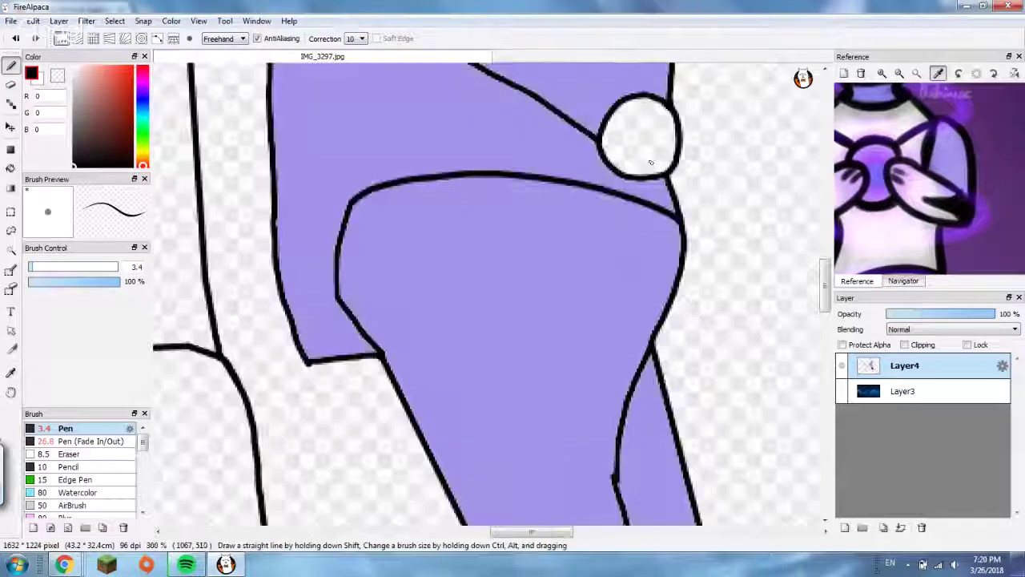
scroll(638, 147, "up", 2)
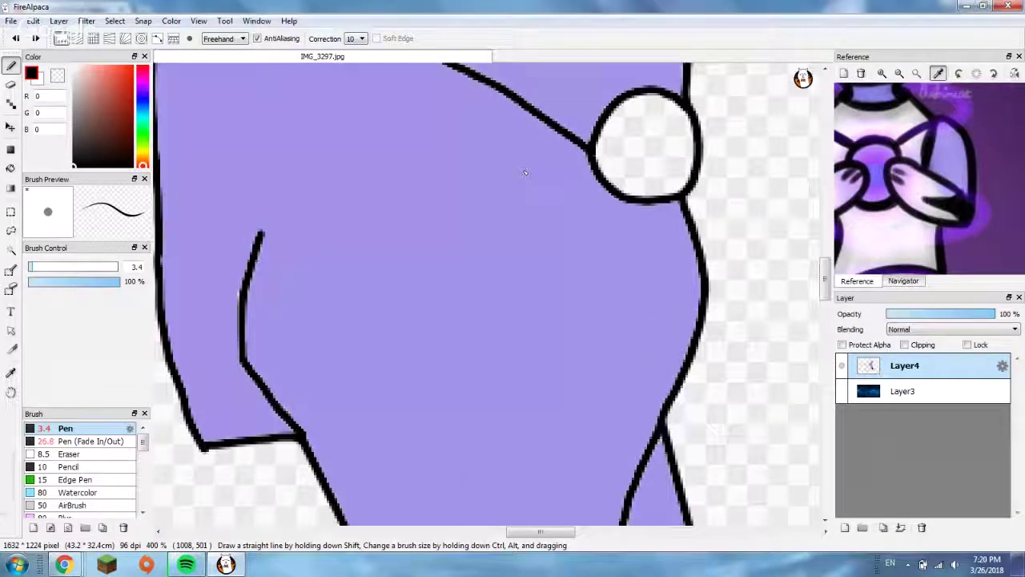
mouse_move(259, 232)
left_mouse_down()
mouse_move(400, 279)
mouse_move(480, 287)
mouse_move(625, 278)
mouse_move(693, 234)
left_mouse_up()
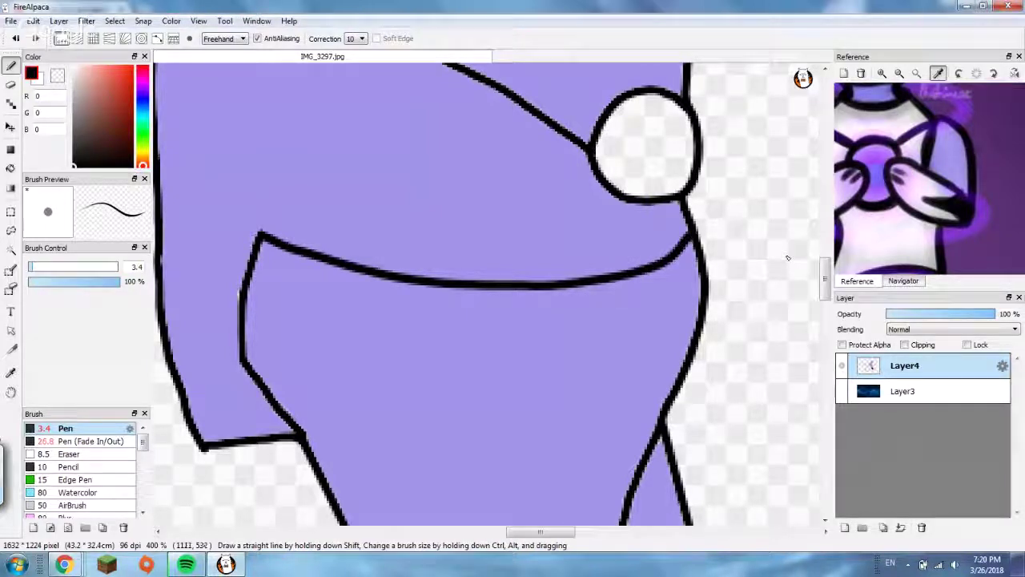
- Fill the shoulder and chest area with pale lilac-white (RGB 246, 240, 252) sampled from the reference character's body
left_click(907, 224)
scroll(318, 249, "down", 5)
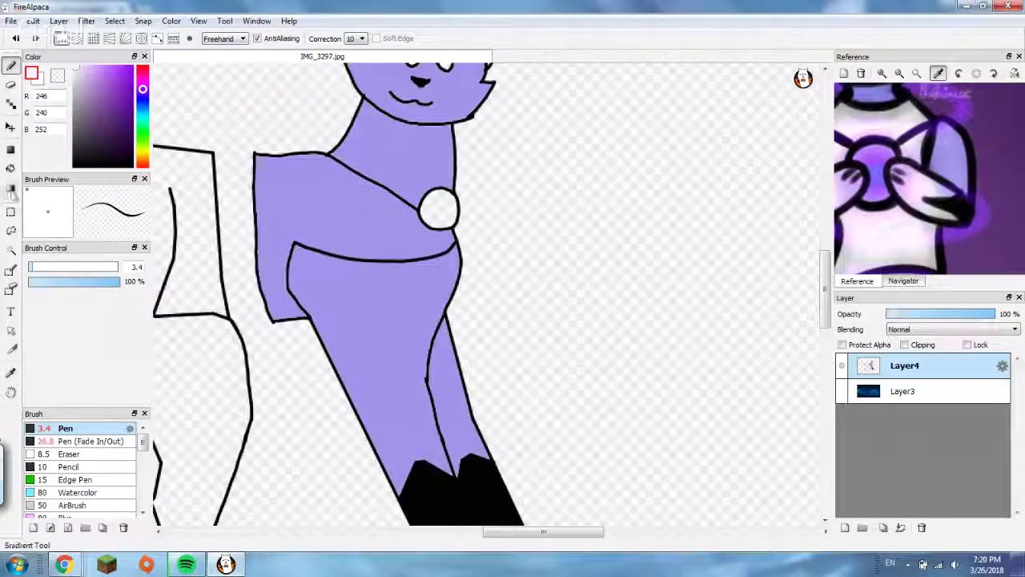
left_click(10, 168)
left_click(375, 195)
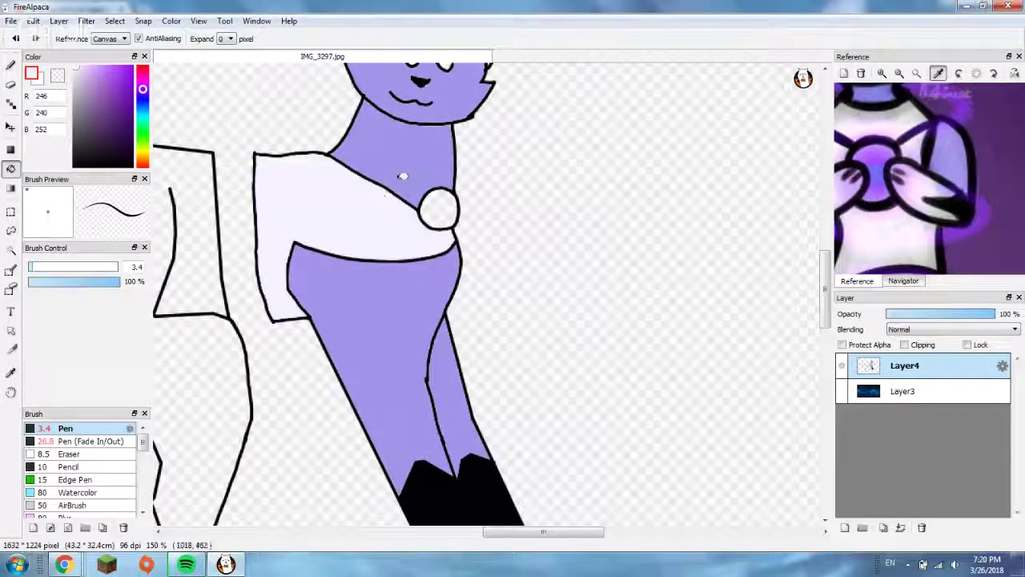
scroll(374, 151, "down", 2)
scroll(296, 148, "up", 2)
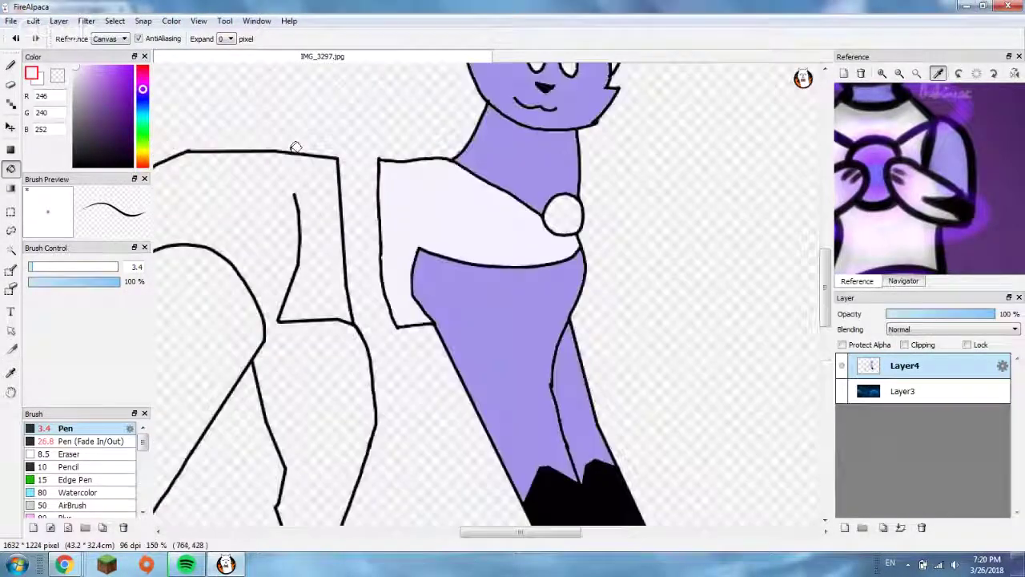
- Try filling the round collar bell with blue-violet (RGB 127, 110, 251) sampled from the reference character's bow centre
scroll(911, 167, "up", 2)
scroll(810, 176, "up", 1)
scroll(876, 197, "up", 2)
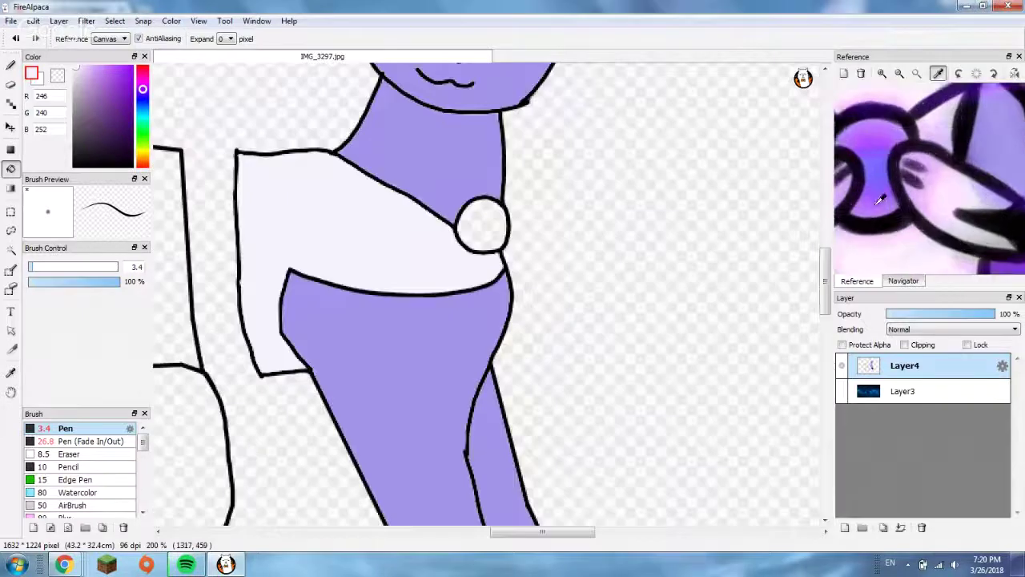
left_click(875, 155)
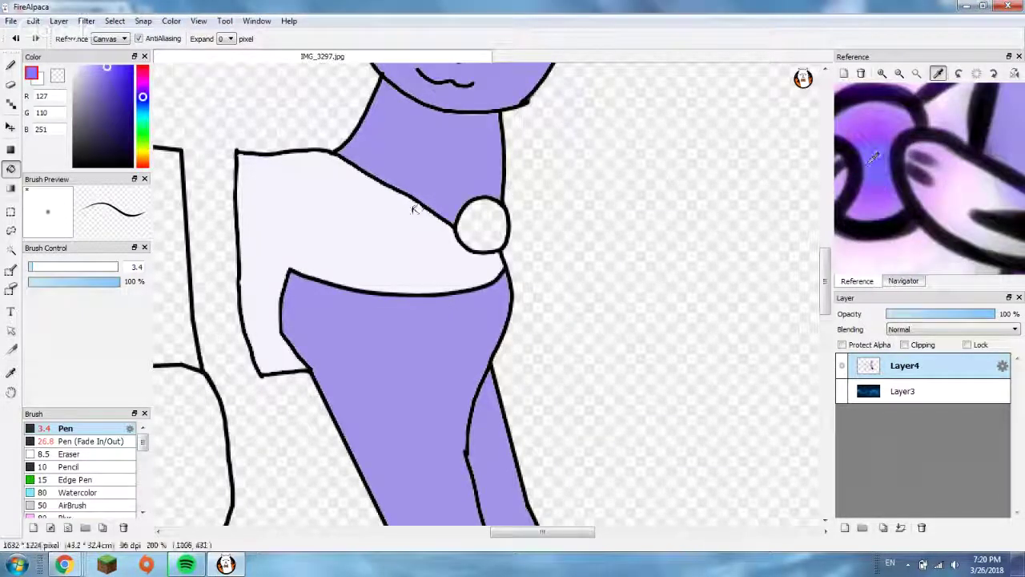
left_click(495, 218)
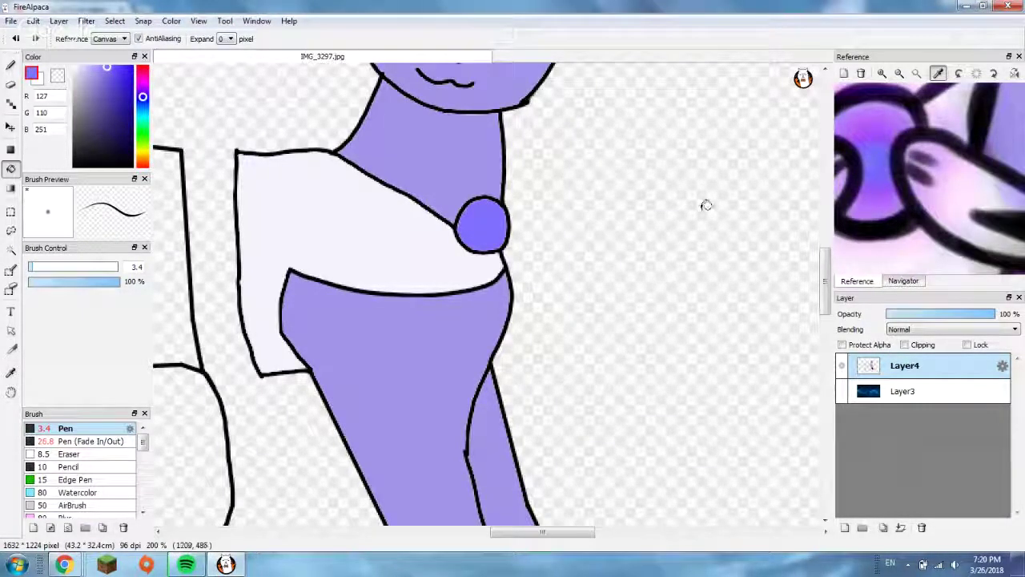
key("ctrl+z")
- Fill the round collar bell with purple (RGB 183, 116, 255) sampled from the reference character's bow centre
left_click(887, 209)
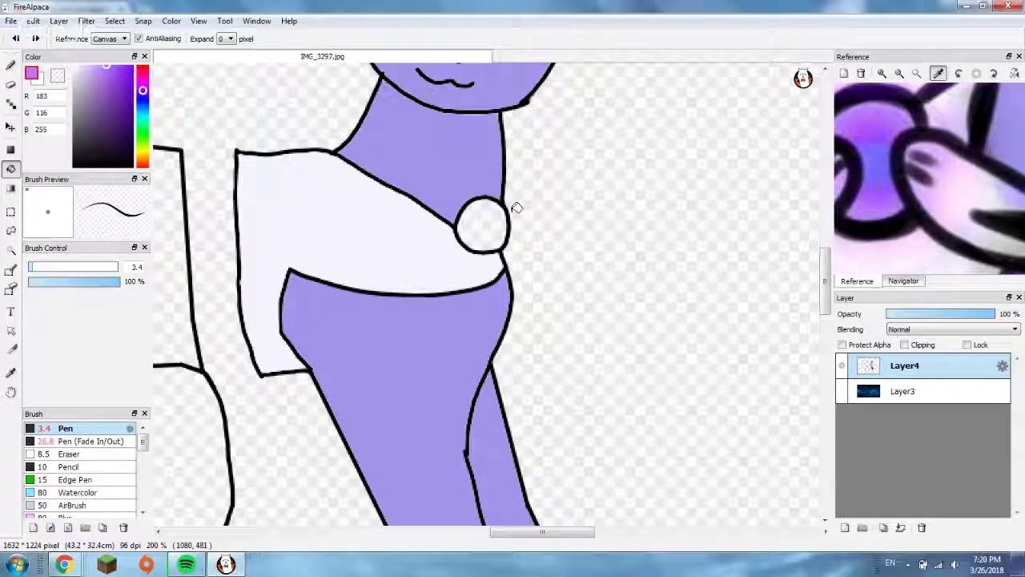
left_click(480, 228)
scroll(481, 230, "down", 2)
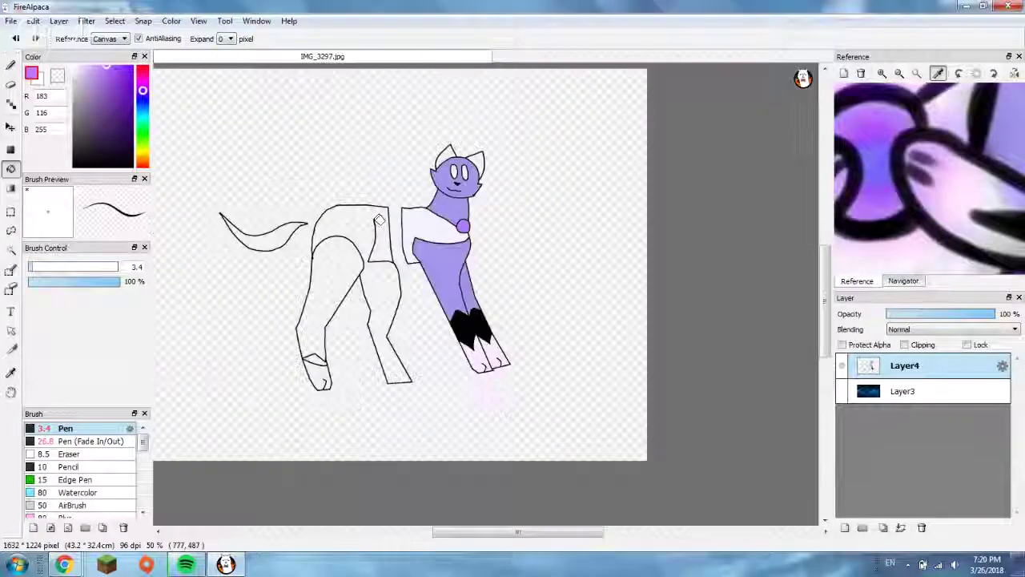
- Sample near-white (RGB 254, 254, 255) from the reference character's eye and fill both eyes and their outlines with it
scroll(507, 196, "up", 1)
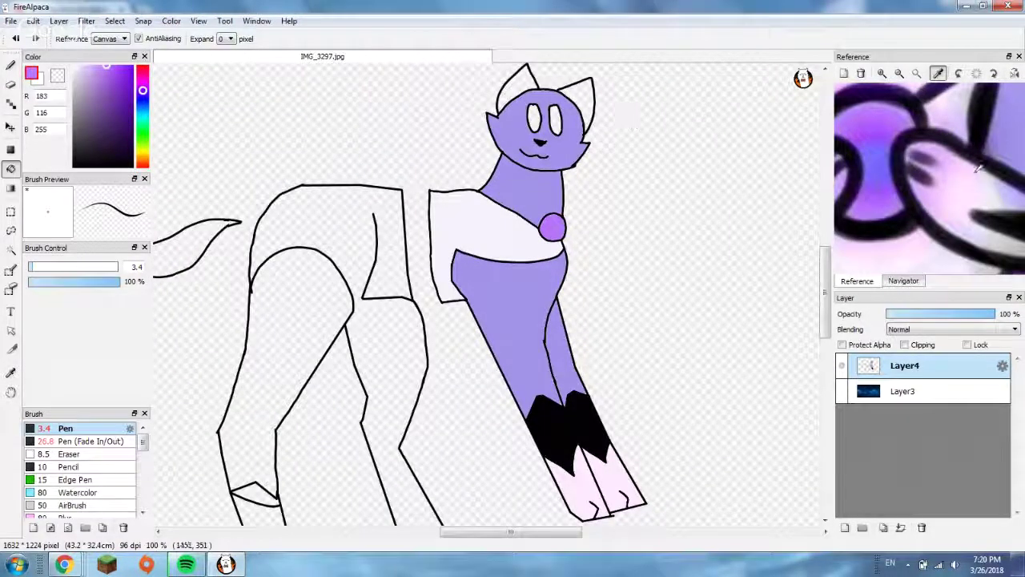
scroll(955, 128, "down", 3)
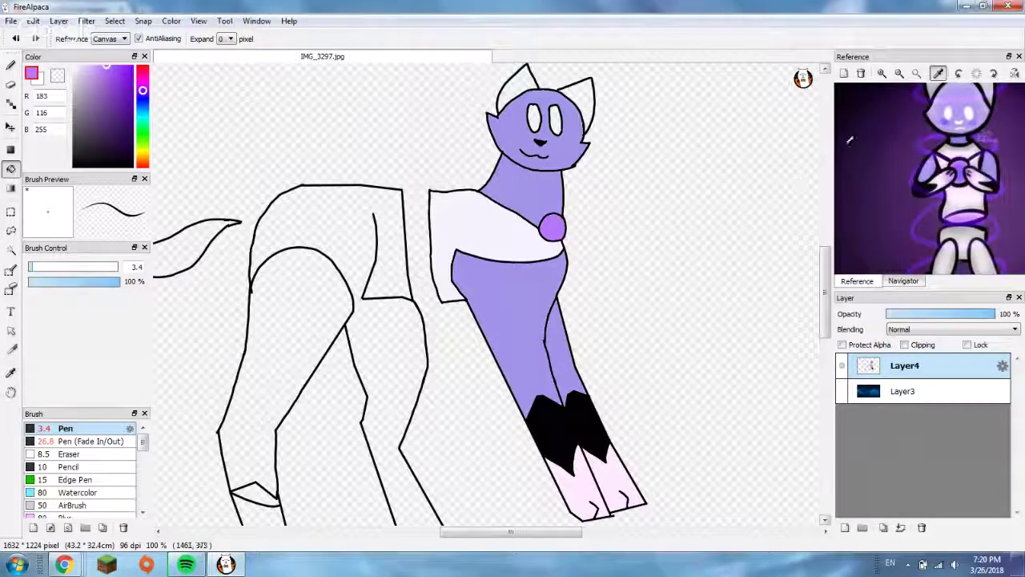
scroll(964, 126, "up", 4)
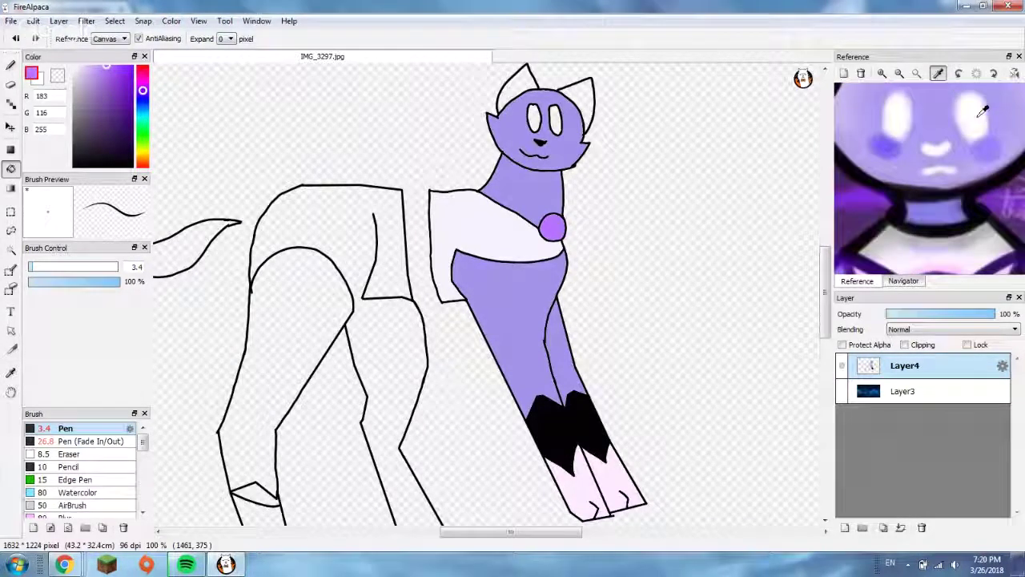
left_click(980, 114)
scroll(551, 120, "up", 4)
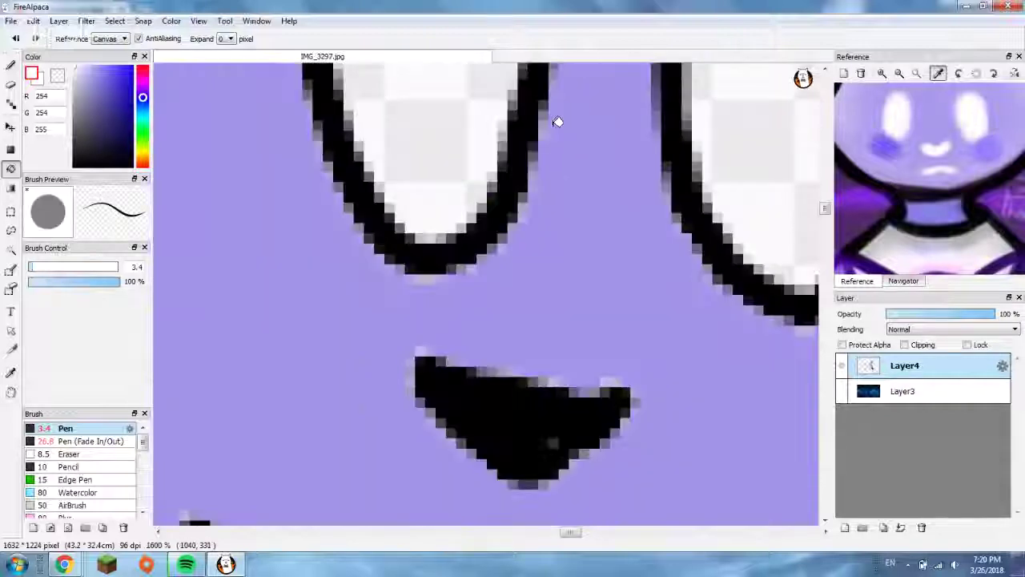
left_click(522, 141)
left_click(686, 165)
left_click(733, 148)
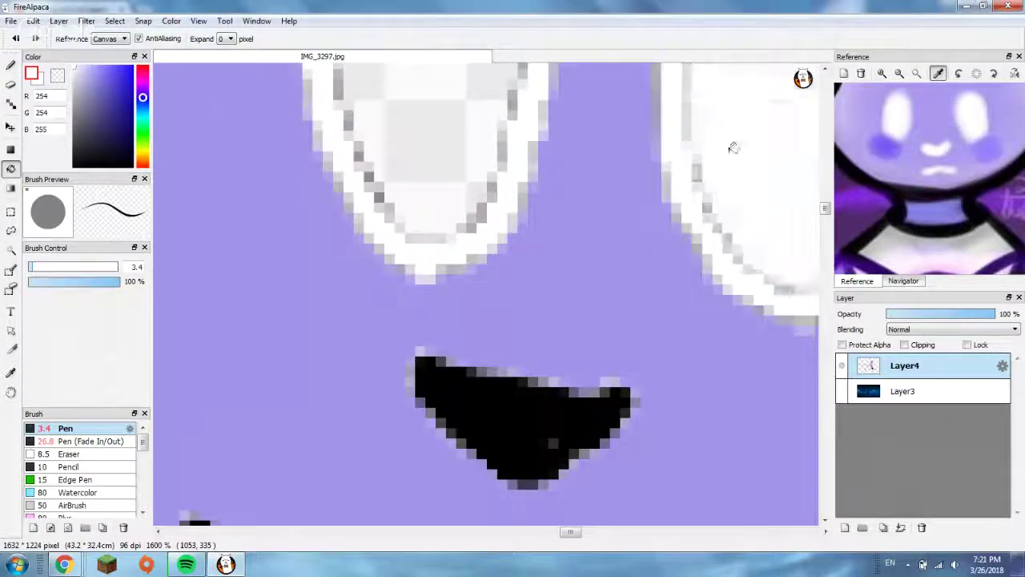
left_click(410, 147)
left_click(418, 147)
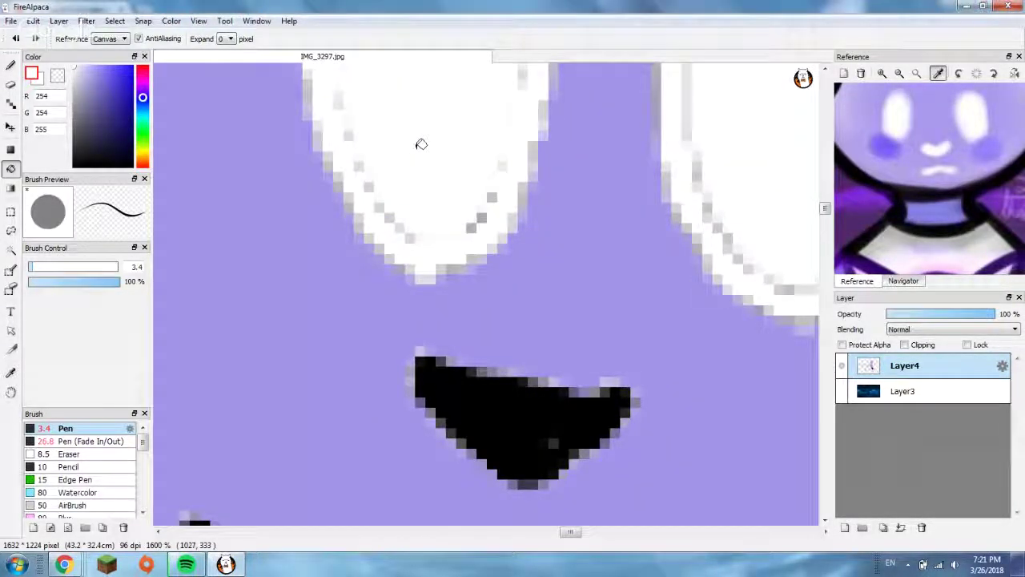
- Set the bucket fill to expand by 1 pixel and refill both eyes to cover the leftover outline pixels
scroll(698, 140, "down", 2)
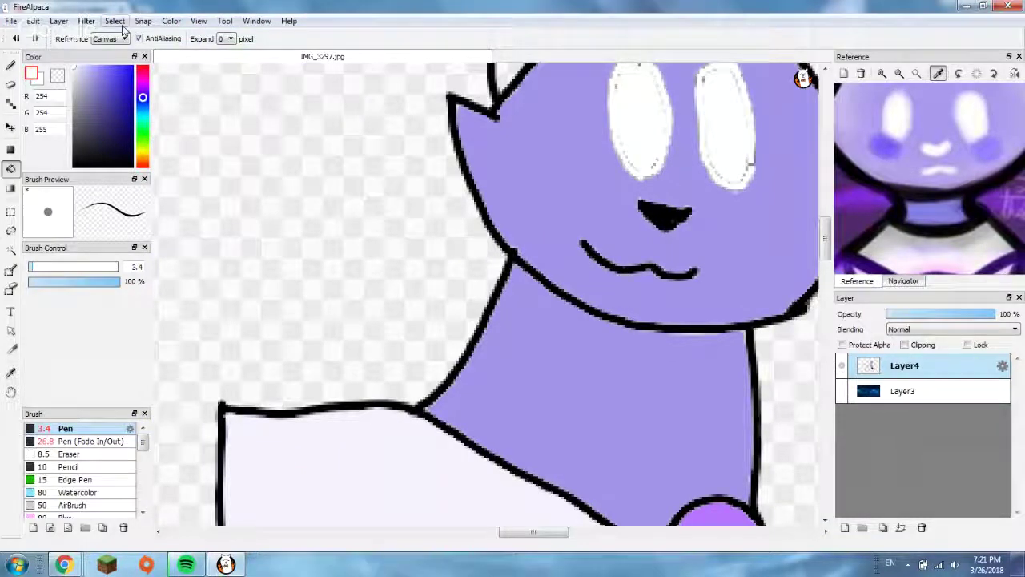
left_click(230, 39)
left_click(227, 59)
left_click(657, 118)
left_click(670, 119)
left_click(726, 123)
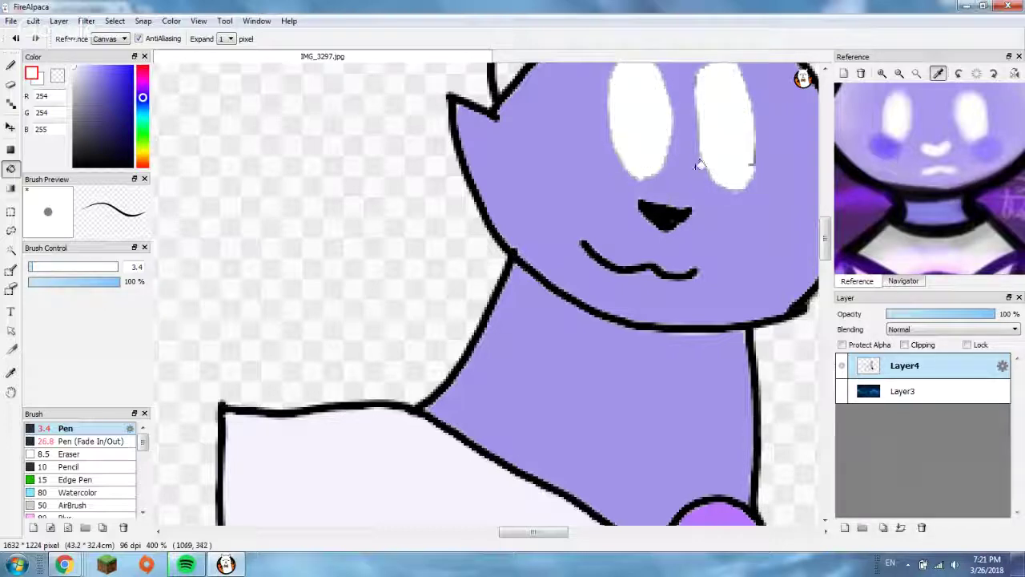
left_click(754, 161)
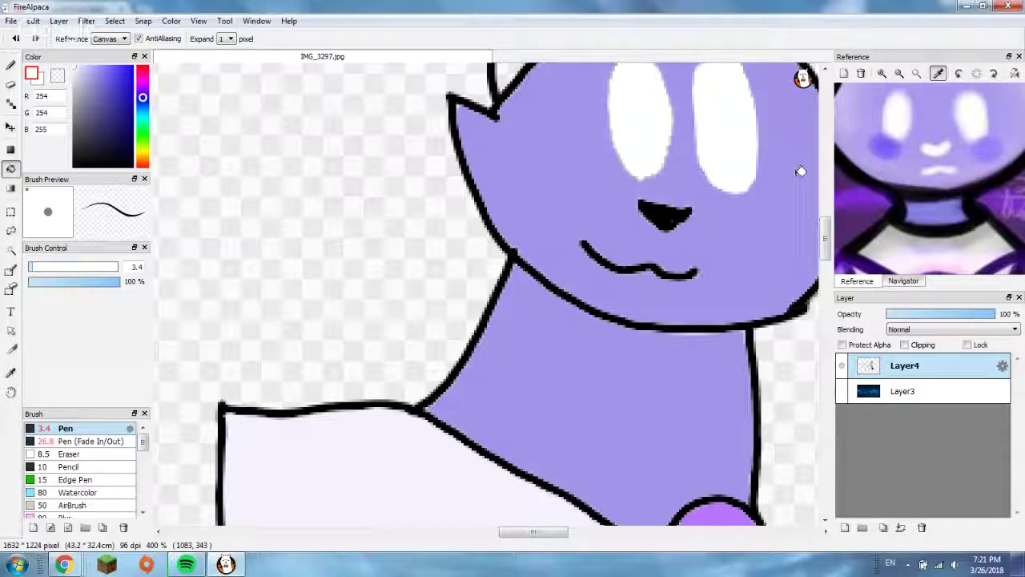
- Fill the black nose and mouth with the same near-white as the eyes
scroll(707, 217, "up", 2)
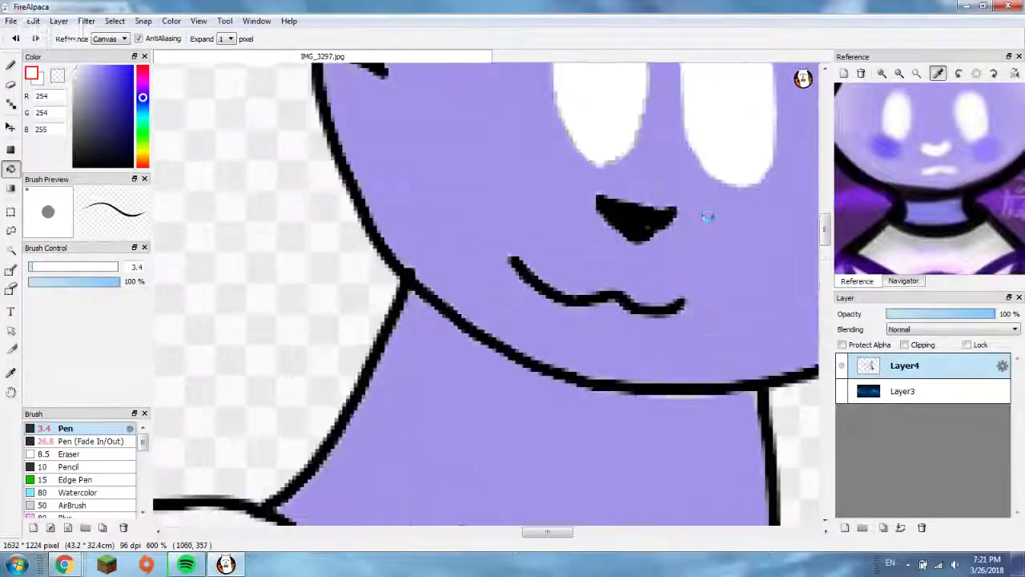
left_click(600, 201)
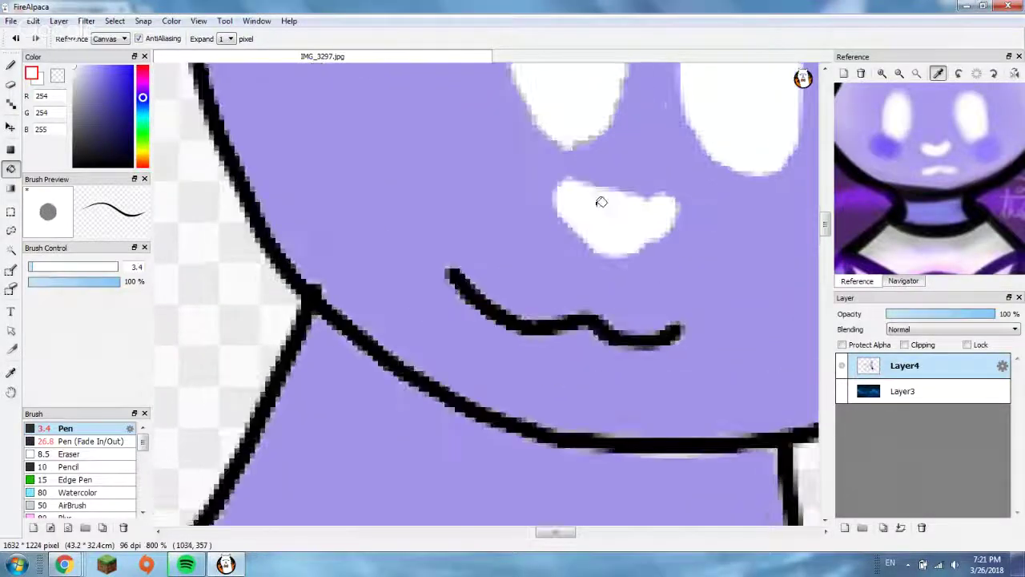
left_click(598, 317)
scroll(679, 293, "down", 2)
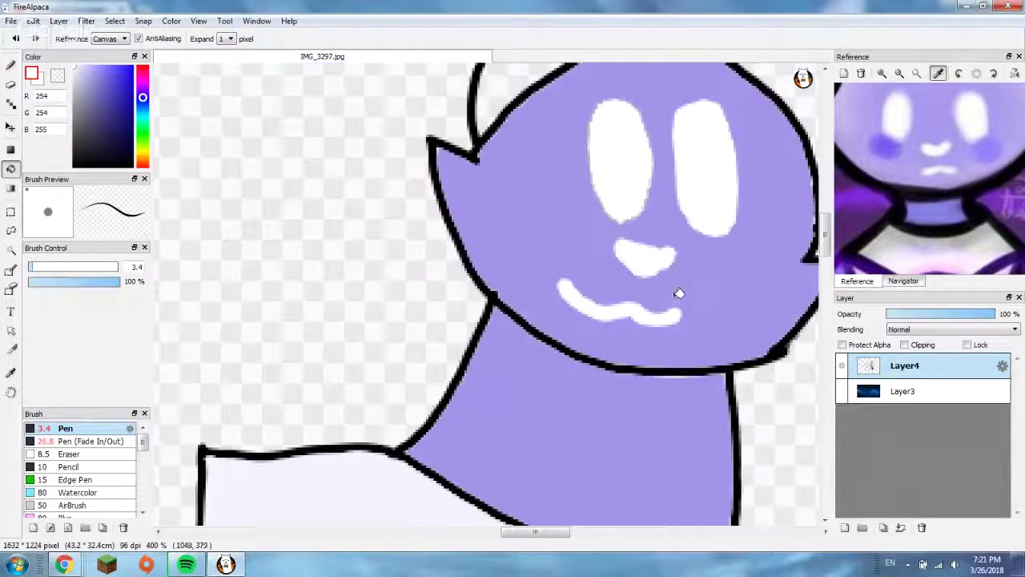
- Sample the blue-violet blush colour (RGB 120, 89, 252) from the reference character's cheek
left_click(880, 147)
scroll(708, 176, "up", 3)
scroll(505, 177, "down", 2)
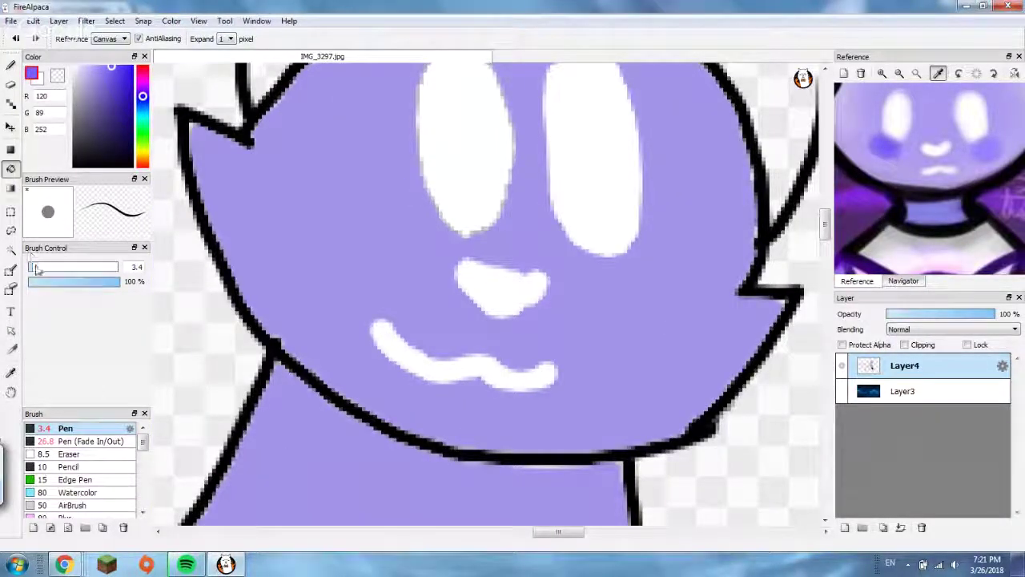
- Try stamping a round size 18 Pen dot under each eye as blush
left_click_drag(38, 266, 62, 273)
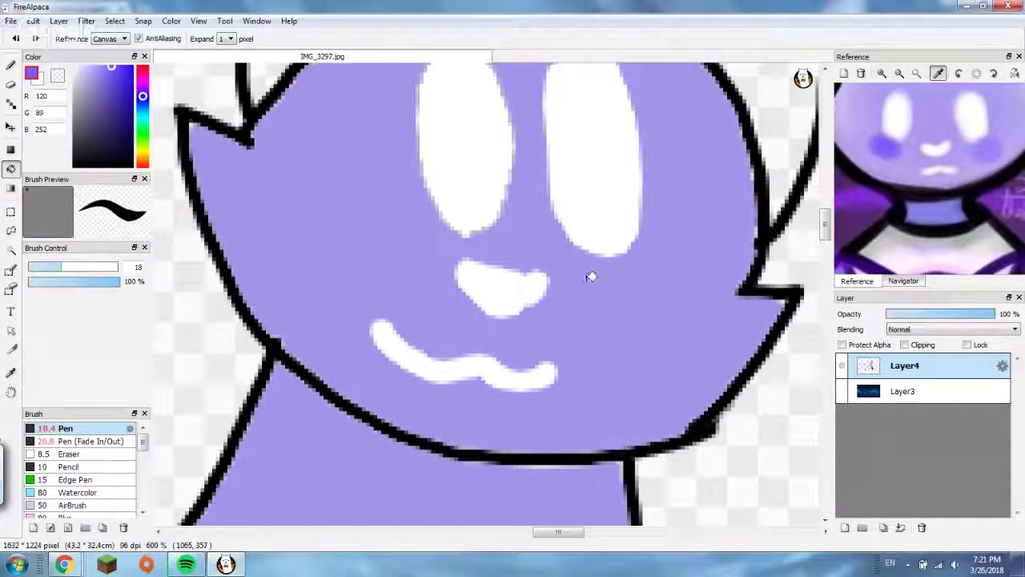
left_click(10, 66)
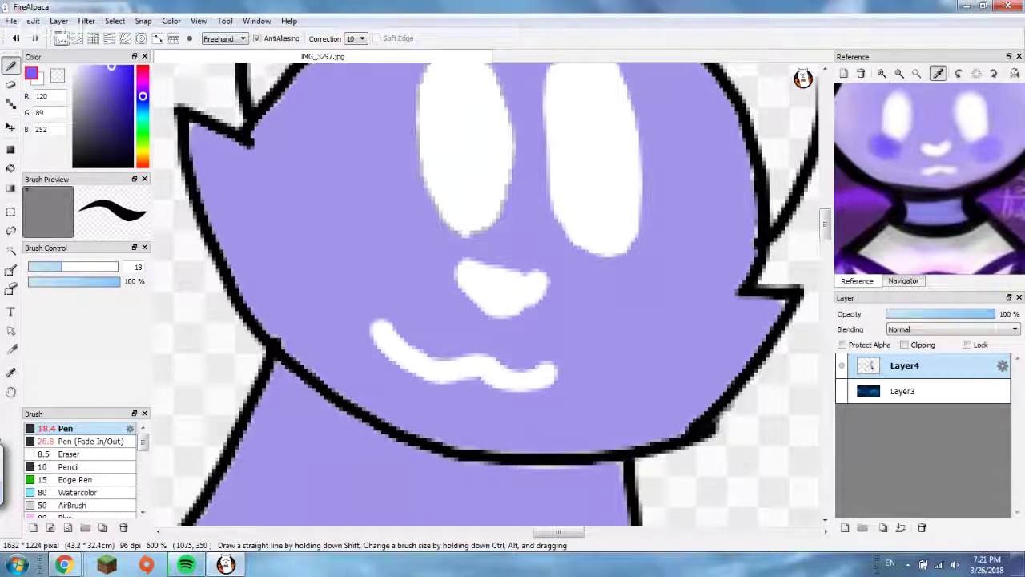
left_click(625, 275)
left_click(426, 237)
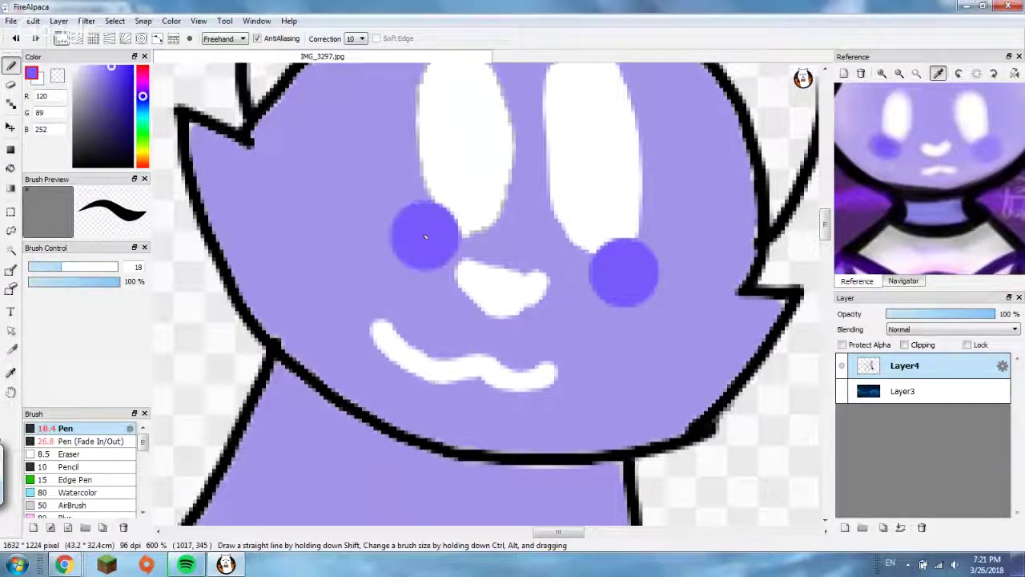
key("ctrl+z")
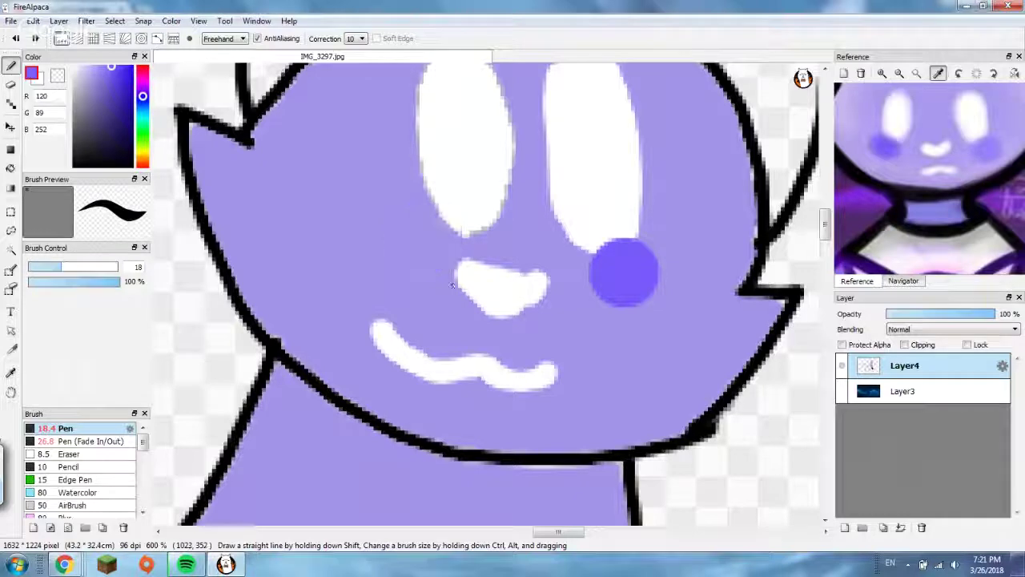
key("ctrl+z")
- Try soft blush on both cheeks with the AirBrush at size 50 and 73 % opacity
left_click(95, 504)
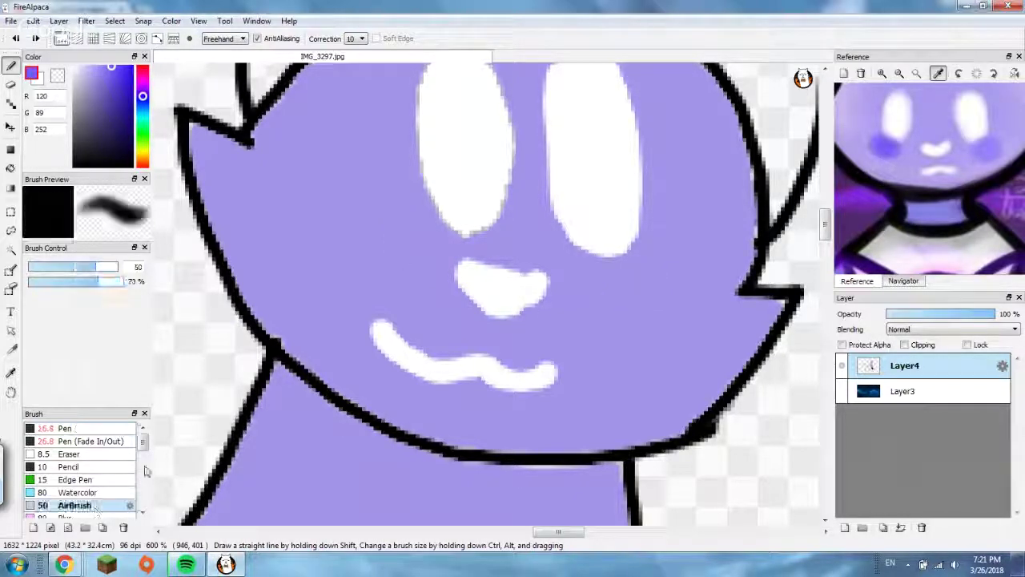
left_click(622, 282)
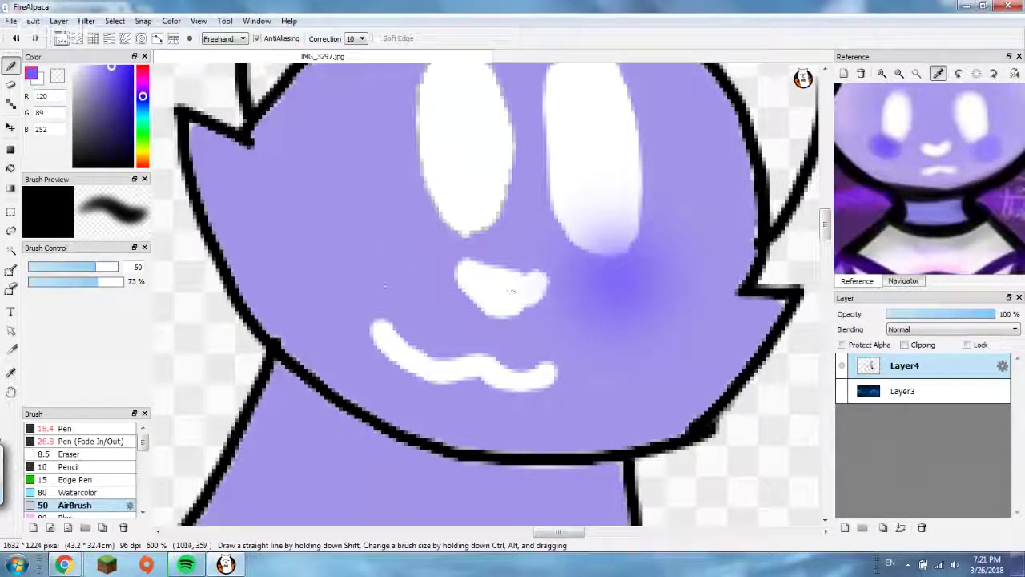
left_click_drag(399, 255, 429, 243)
key("ctrl+z")
key("ctrl+y")
key("ctrl+z")
key("ctrl+z")
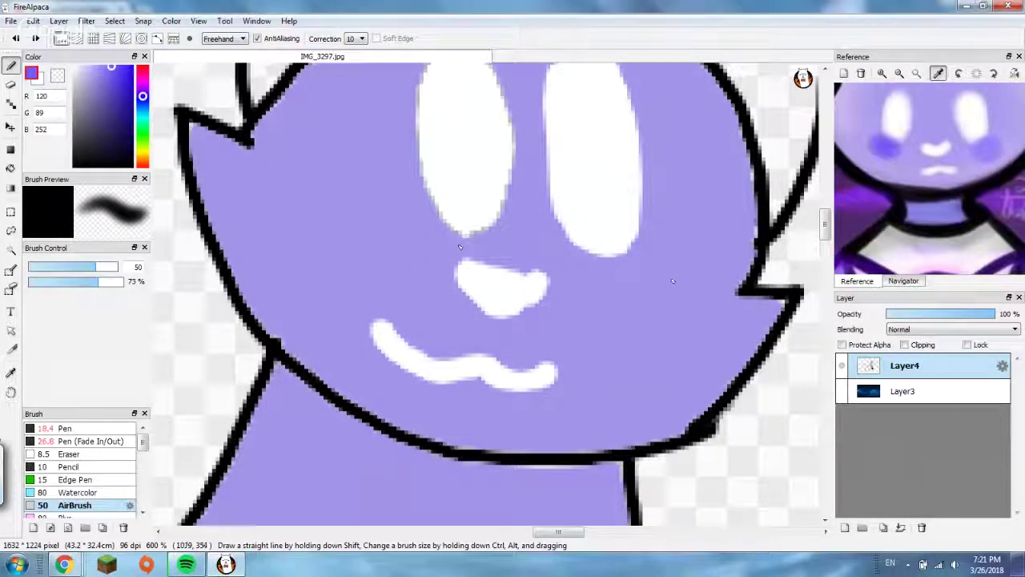
left_click(639, 274)
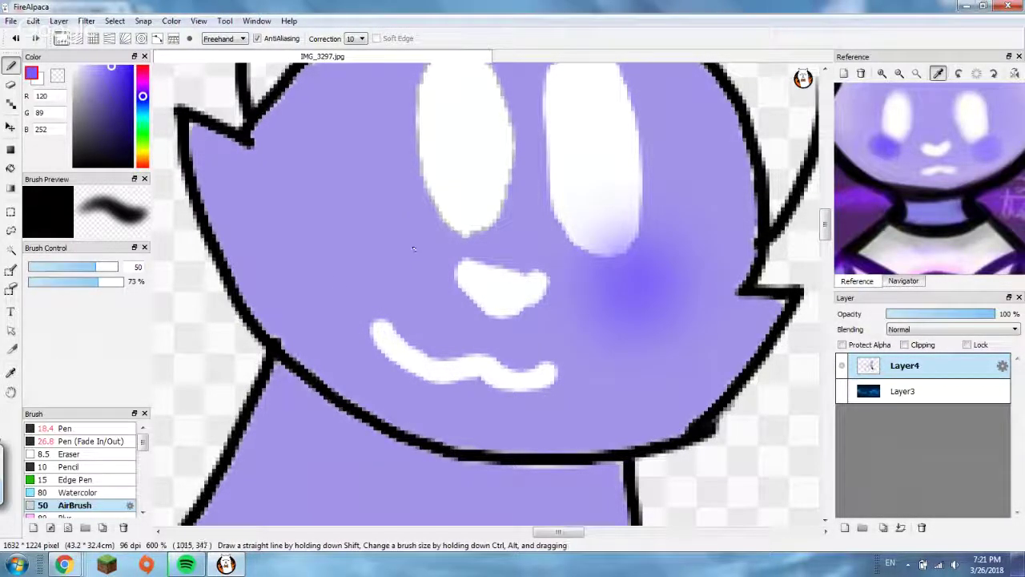
mouse_move(377, 240)
left_mouse_down()
mouse_move(422, 260)
mouse_move(413, 239)
mouse_move(446, 230)
left_mouse_up()
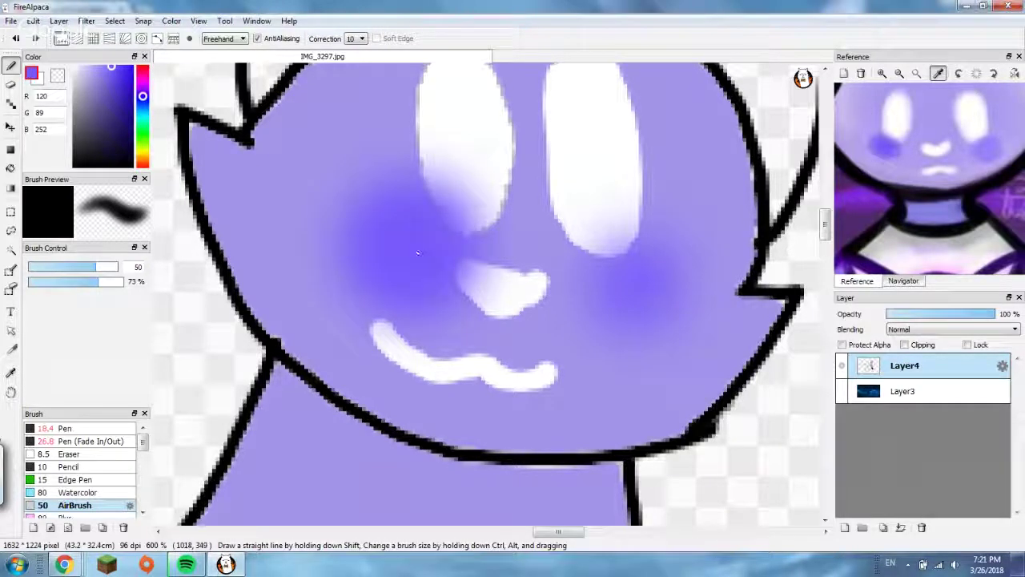
key("ctrl+z")
key("ctrl+z")
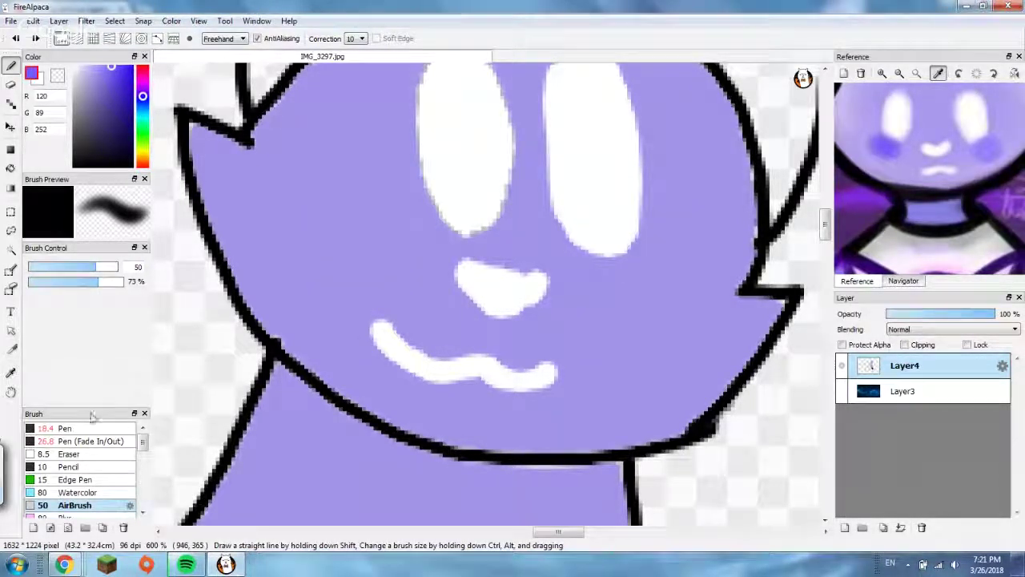
- Paint a round blue-violet blush spot under each eye with the Pen at size 10.5
left_click(97, 430)
left_click_drag(61, 267, 46, 267)
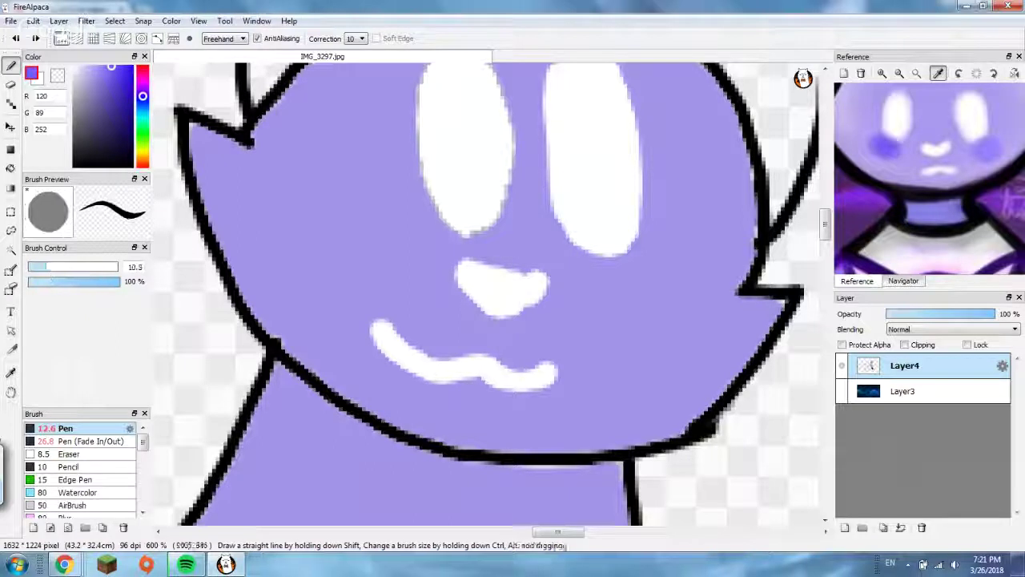
left_click(424, 243)
left_click(597, 284)
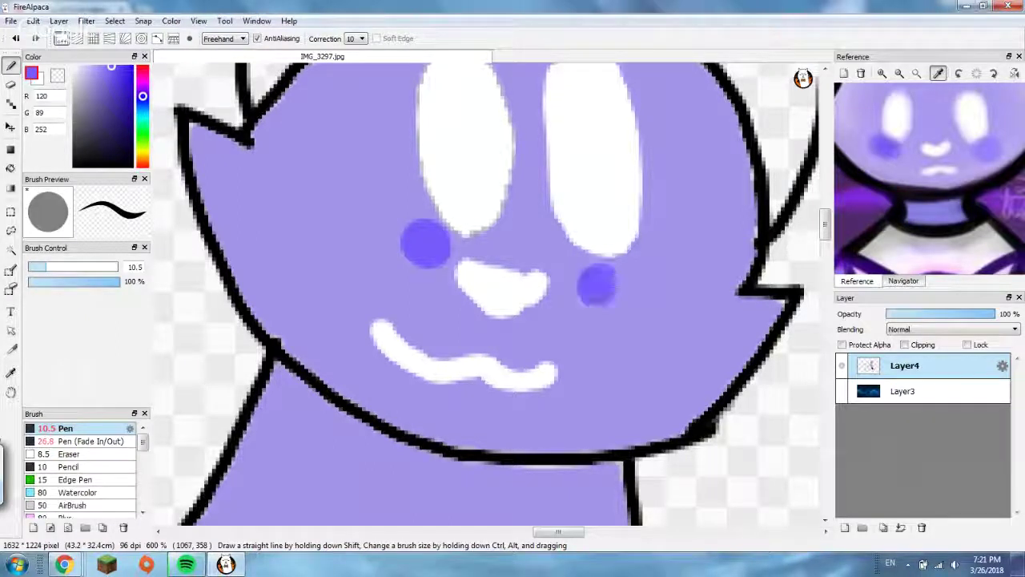
key("ctrl+z")
key("ctrl+z")
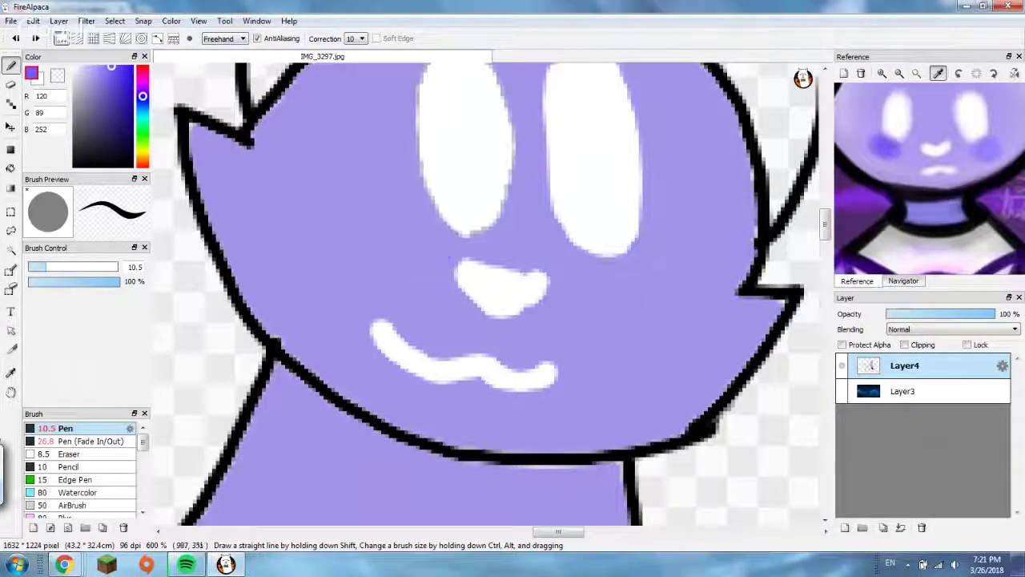
mouse_move(410, 241)
left_mouse_down()
mouse_move(407, 253)
mouse_move(392, 246)
left_mouse_up()
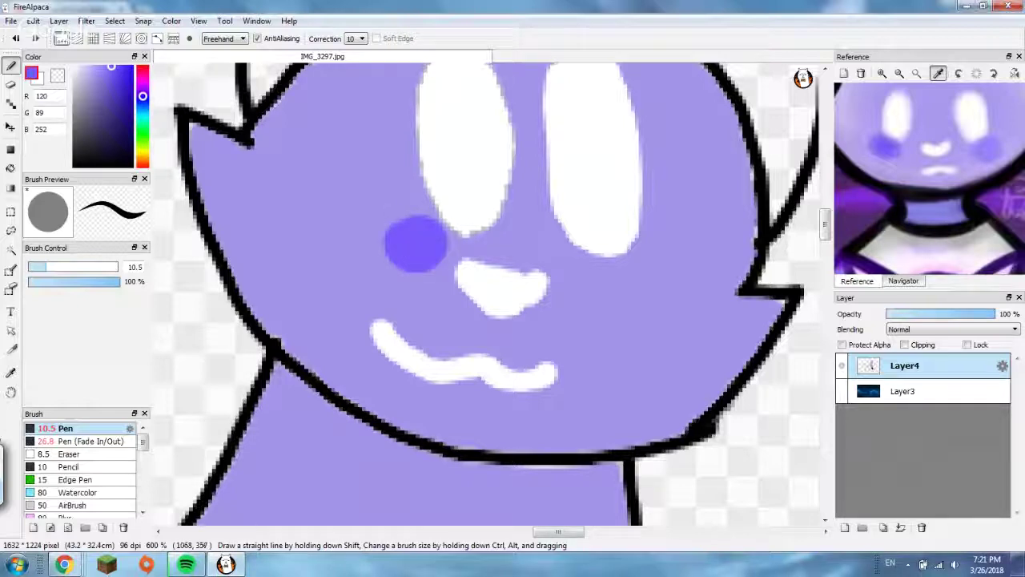
left_click_drag(597, 277, 594, 292)
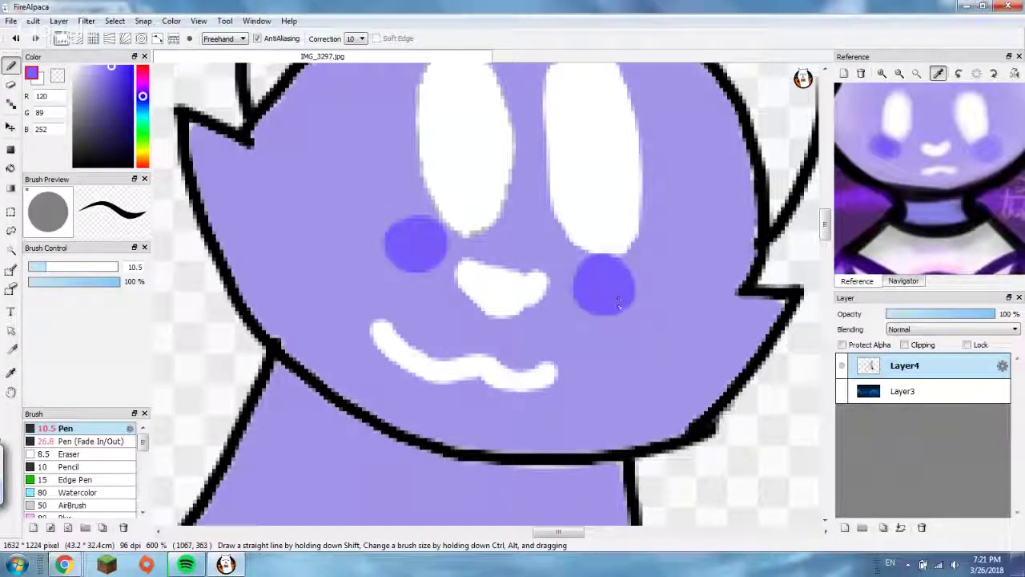
- Try filling both ears and the front torso with light grey (RGB 211, 211, 221) sampled from the reference character's ear
scroll(619, 307, "down", 2)
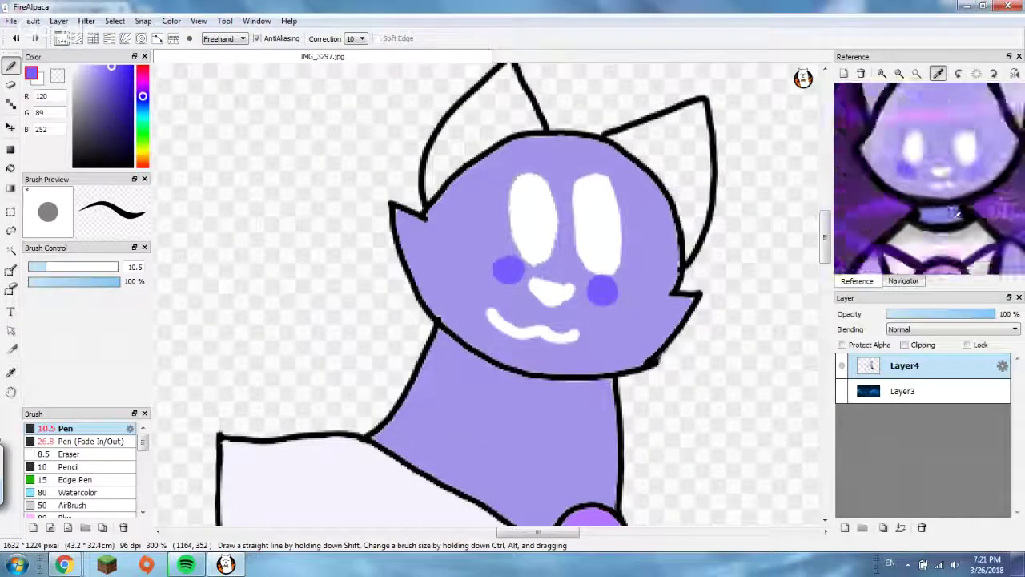
scroll(970, 112, "down", 3)
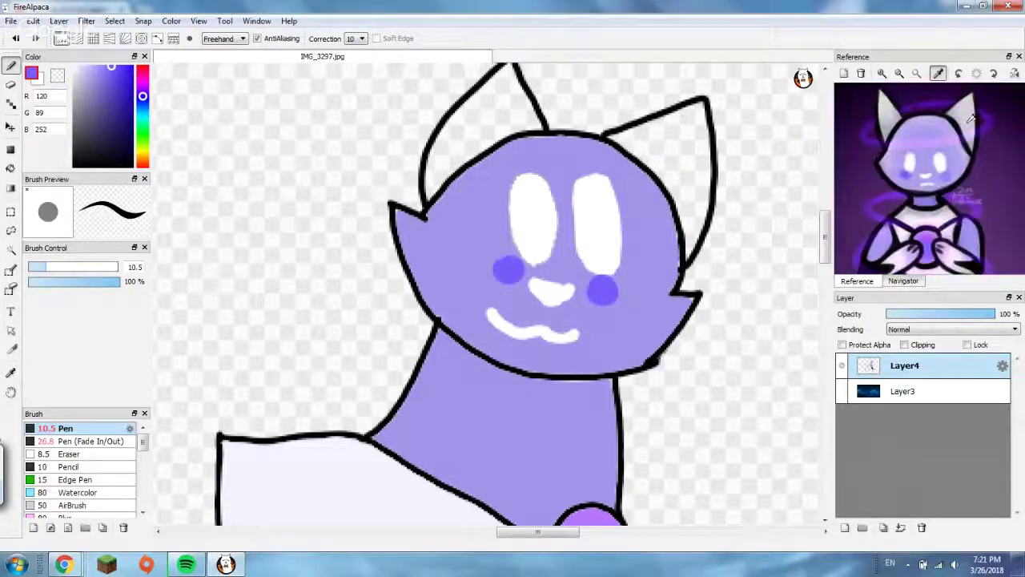
scroll(971, 112, "up", 6)
left_click(967, 109)
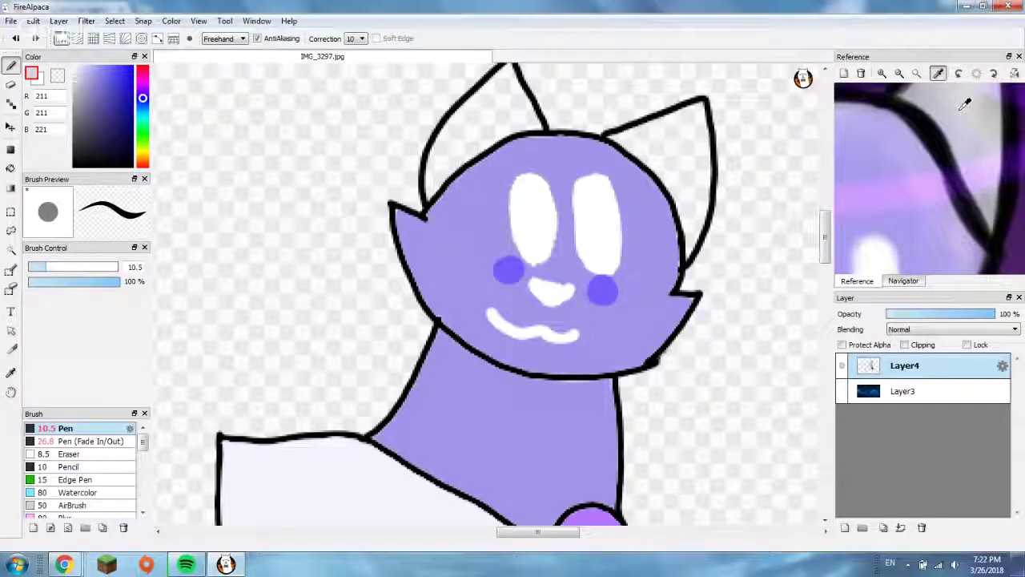
left_click(10, 168)
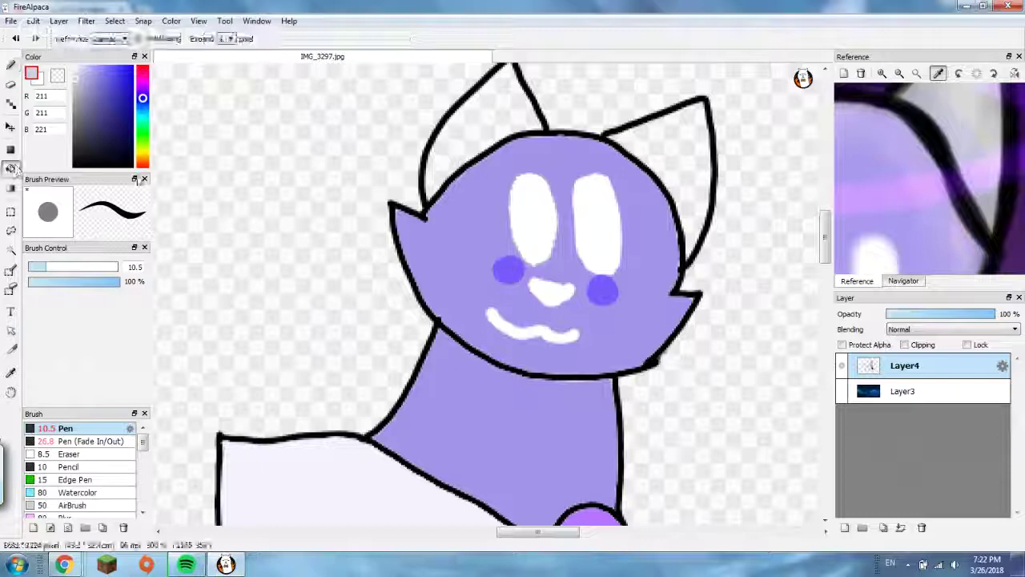
left_click(456, 122)
left_click(667, 139)
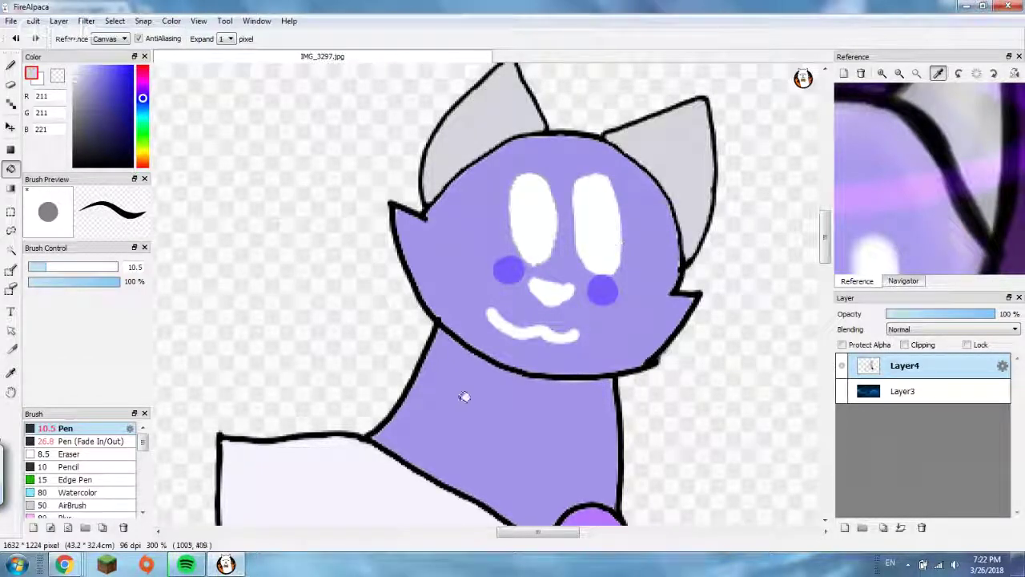
left_click(373, 490)
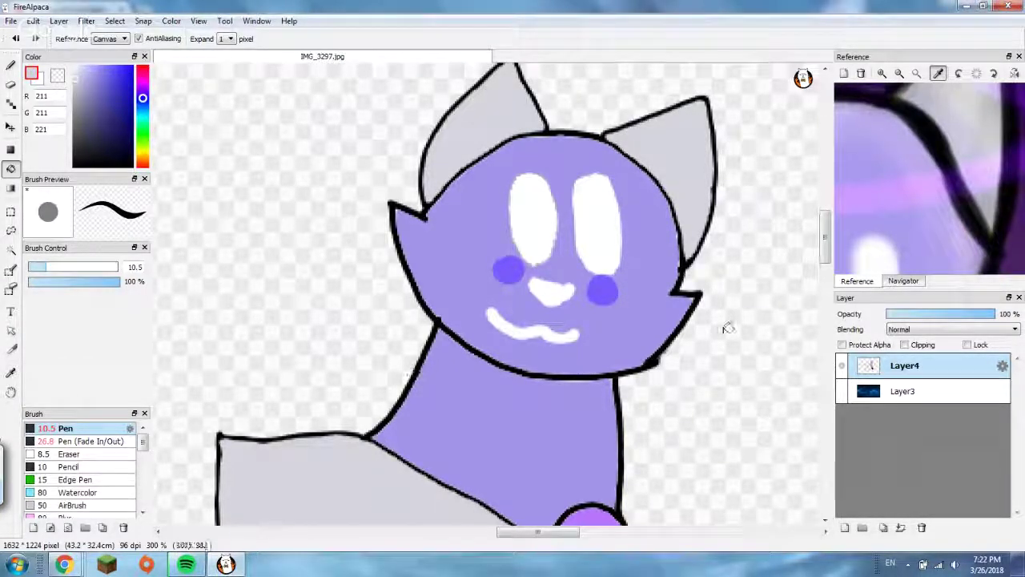
- Sample the near-white colour (RGB 255, 255, 247) from the reference character's eye
scroll(899, 183, "down", 5)
scroll(929, 183, "up", 4)
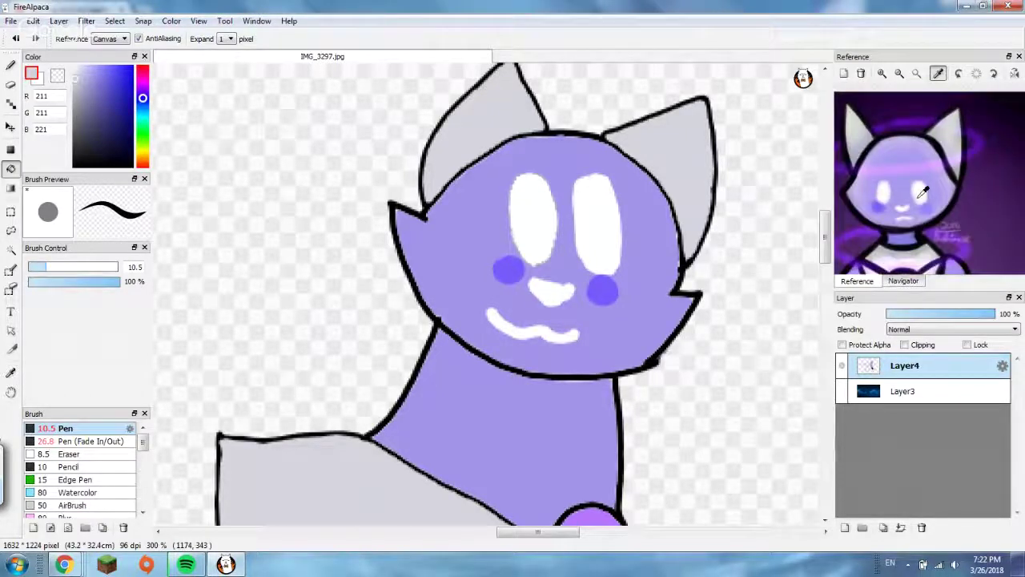
left_click(933, 173)
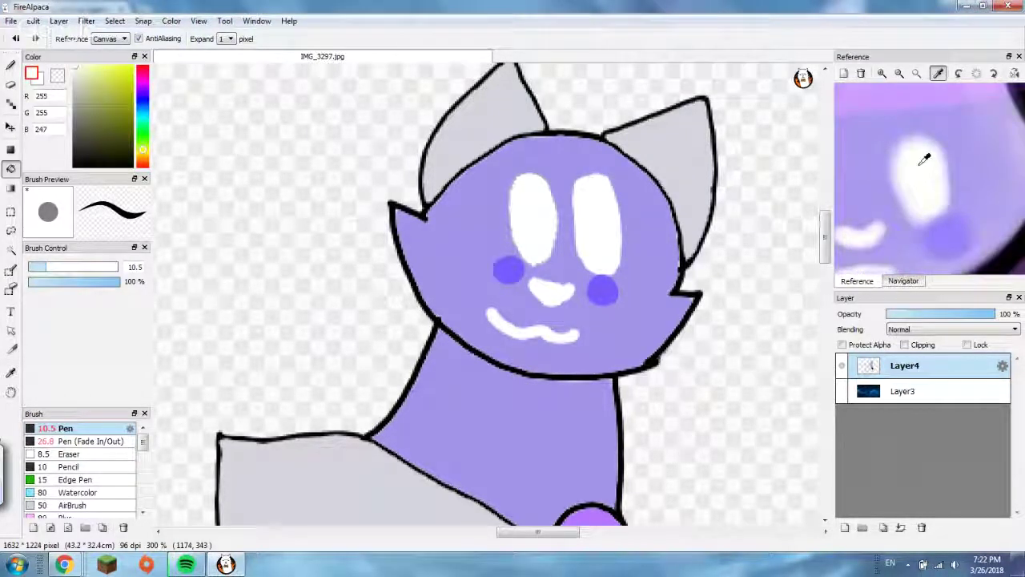
- Try the near-white over one grey ear, and undo it together with the grey fills on the ears and front torso
left_click(488, 112)
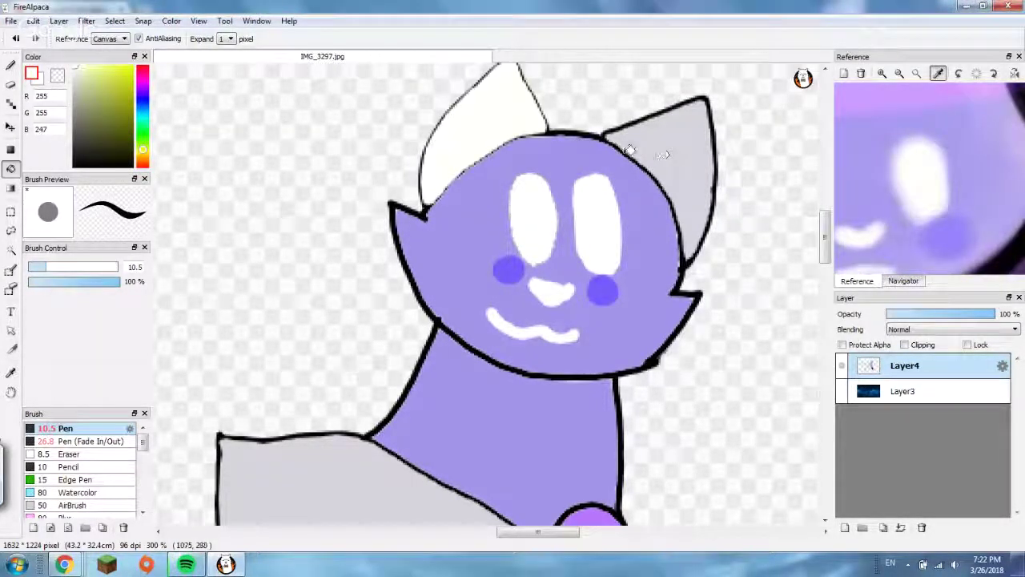
key("ctrl+z")
key("ctrl+z")
key("ctrl+z")
key("ctrl+z")
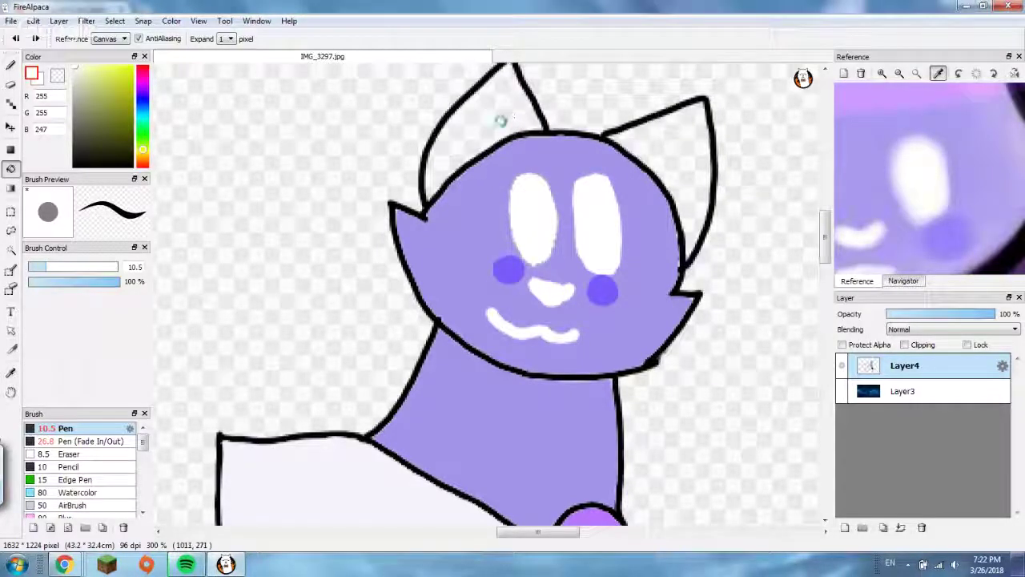
- Fill both unfilled ears with the sampled near-white
left_click(499, 120)
left_click(672, 141)
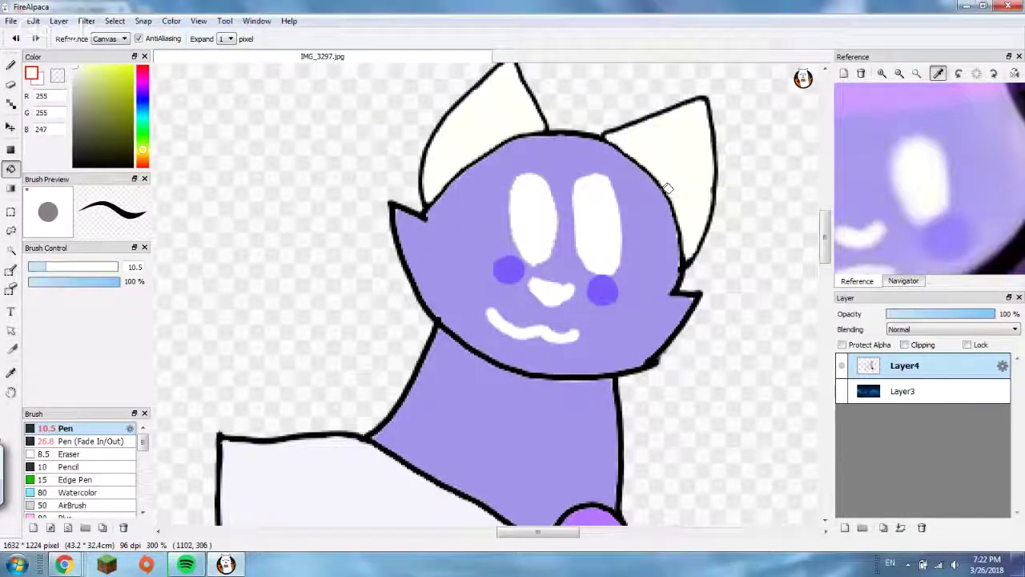
left_click(329, 487)
- Close the outline gap between the near hind thigh and the belly corner with a black Pen stroke at size 3.4
scroll(530, 160, "down", 5)
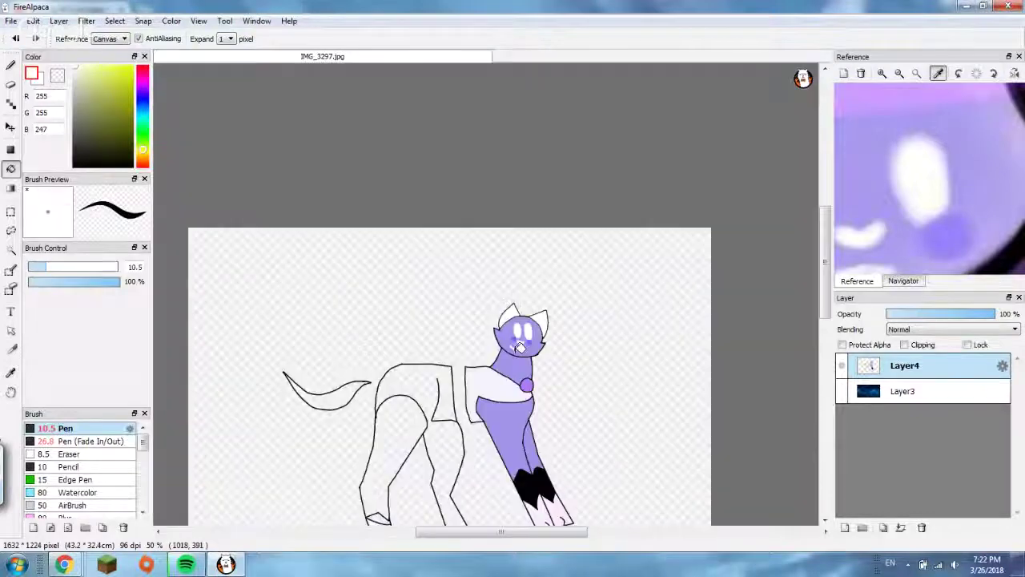
scroll(476, 391, "up", 4)
scroll(476, 391, "down", 3)
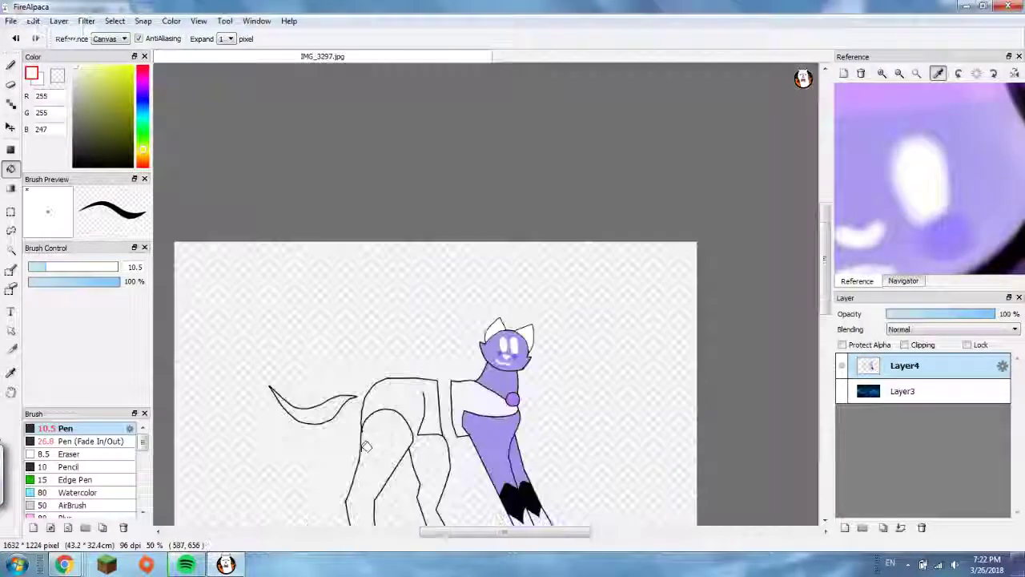
scroll(528, 391, "up", 2)
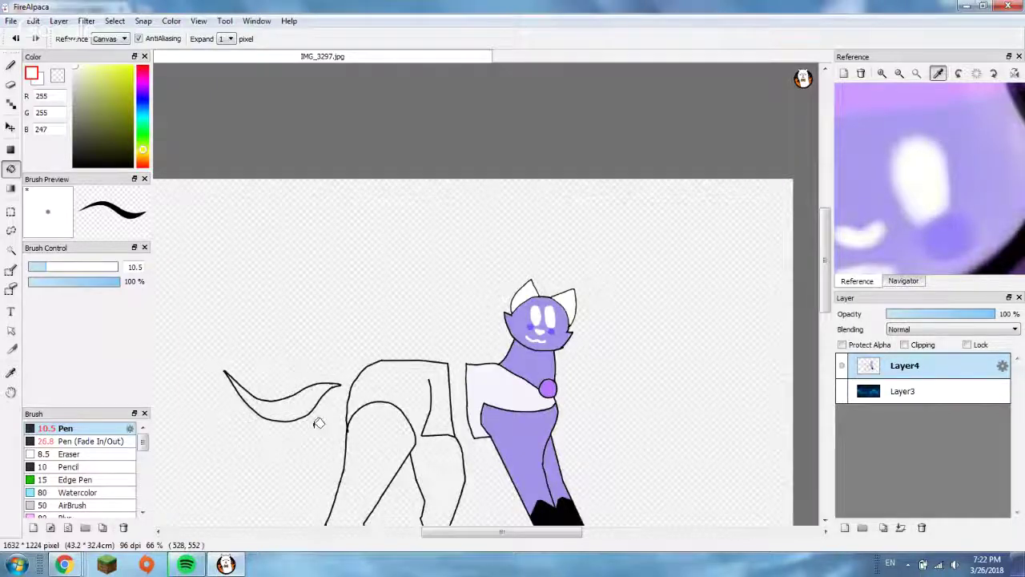
scroll(321, 418, "down", 2)
scroll(355, 474, "up", 6)
scroll(275, 339, "up", 2)
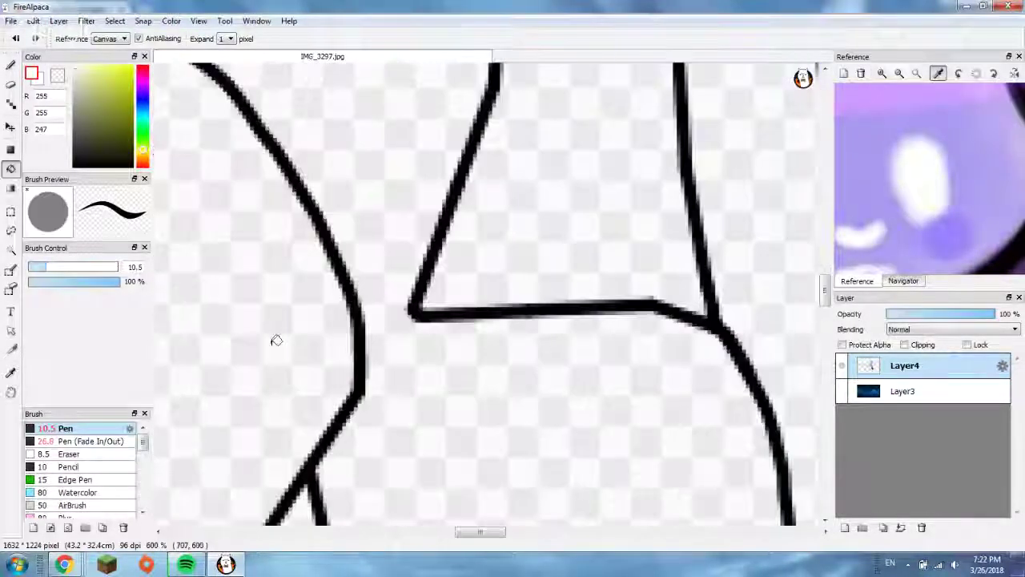
scroll(336, 366, "up", 1)
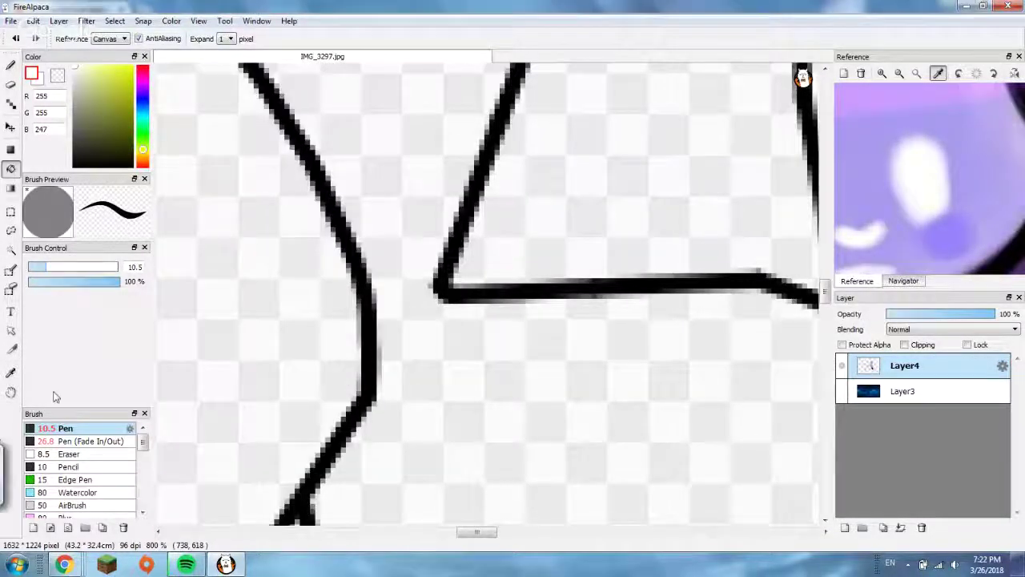
left_click_drag(44, 271, 32, 270)
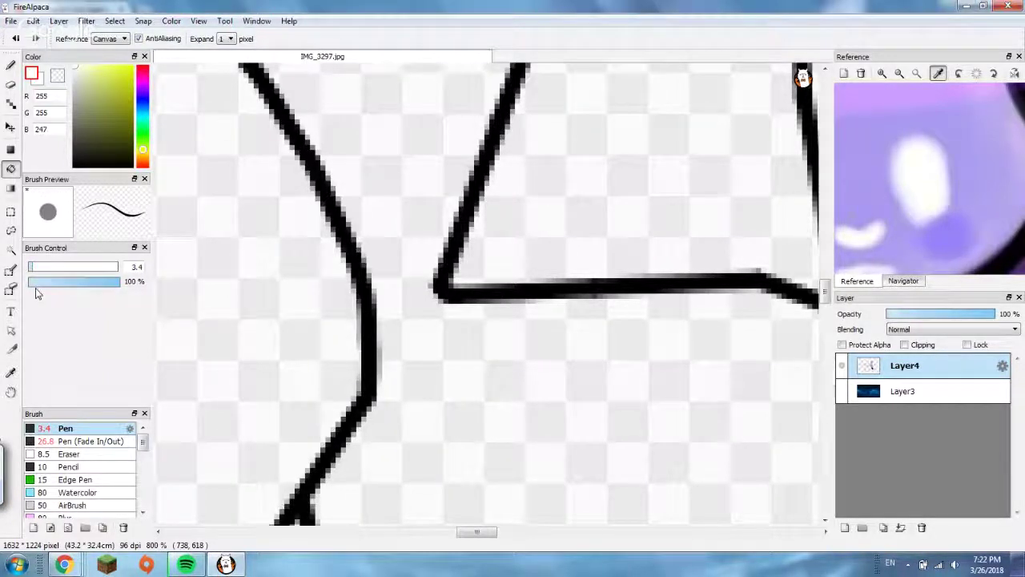
left_click(373, 370, "alt")
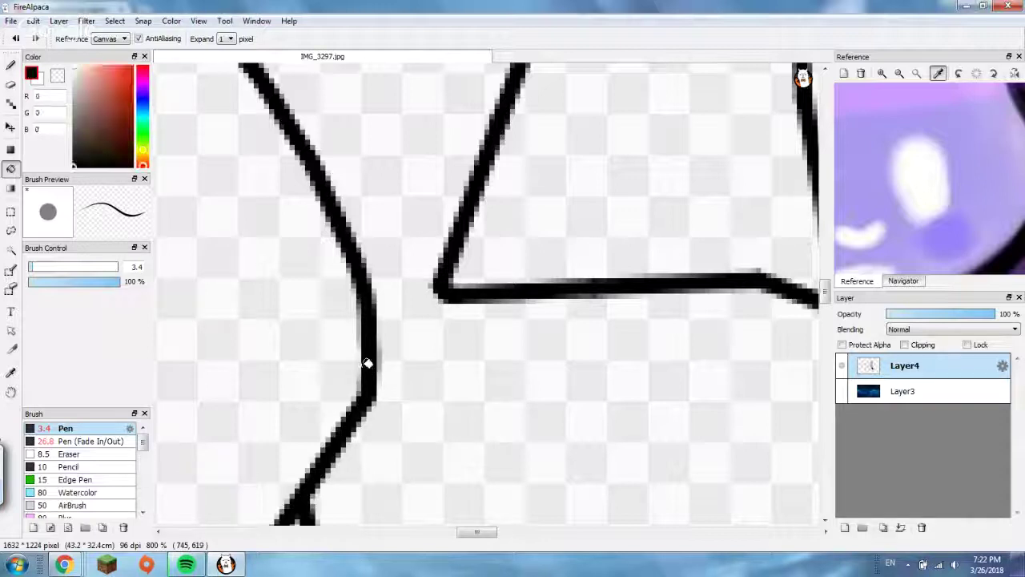
left_click(10, 65)
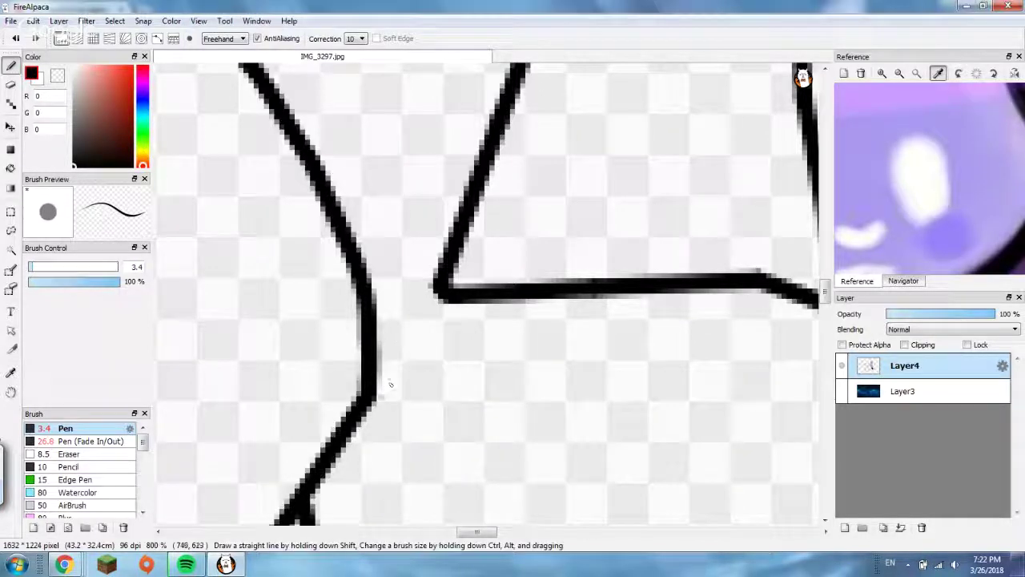
mouse_move(374, 400)
left_mouse_down()
mouse_move(431, 280)
mouse_move(432, 293)
left_mouse_up()
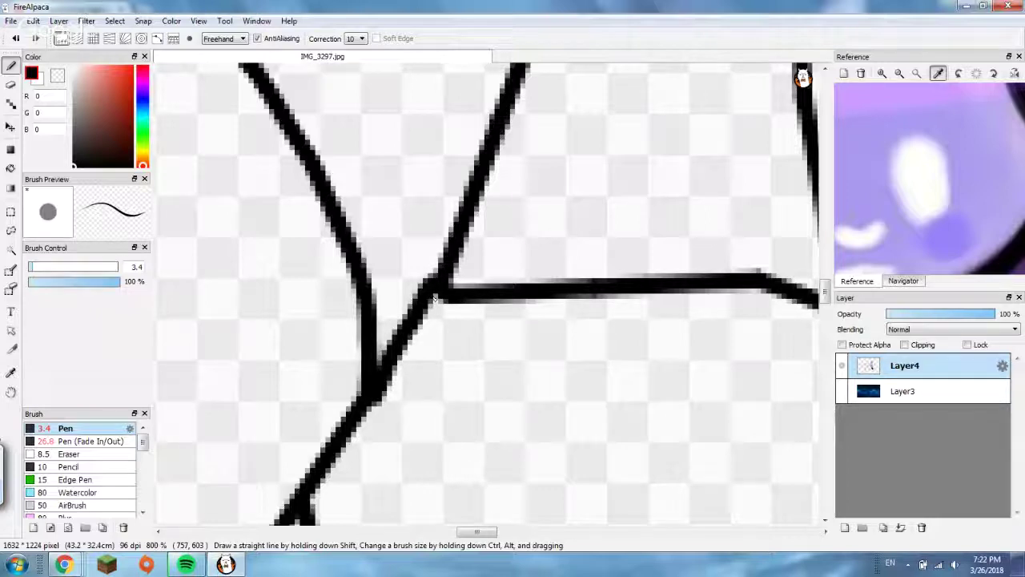
- Sample the pale grey (RGB 234, 227, 234) from the reference character's hips
scroll(439, 289, "down", 6)
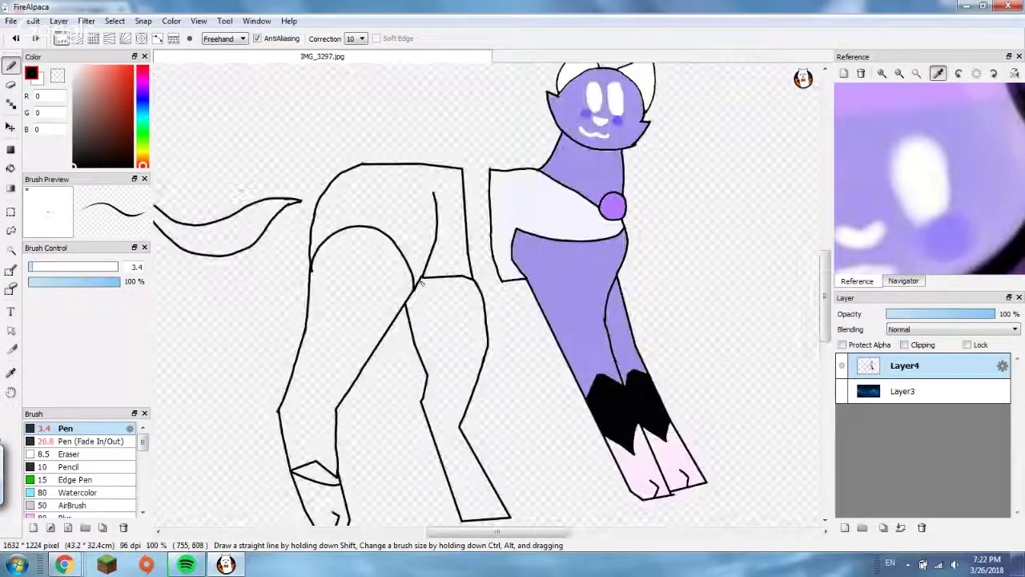
scroll(969, 210, "down", 6)
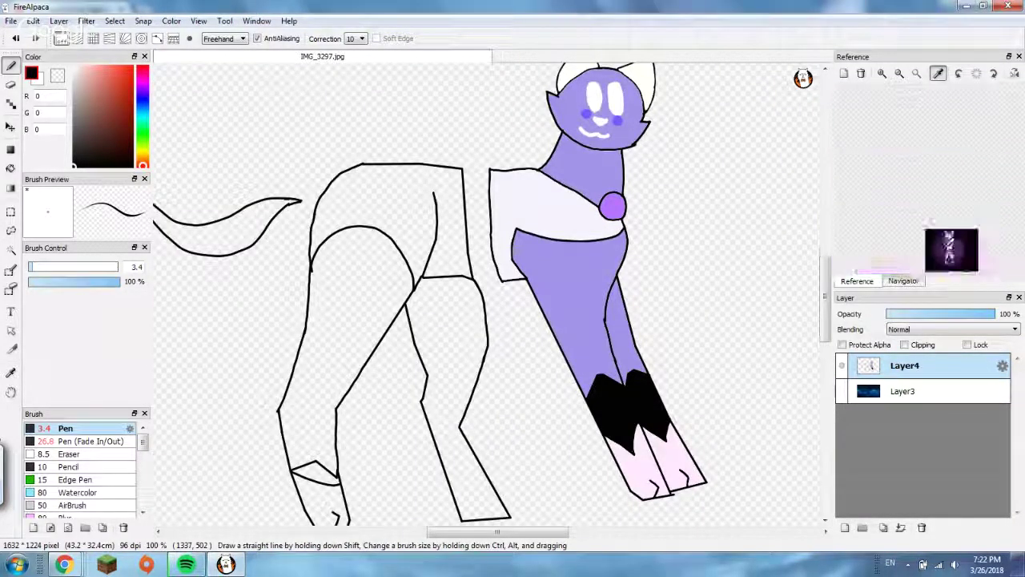
scroll(950, 269, "up", 2)
scroll(950, 270, "up", 2)
scroll(961, 184, "down", 4)
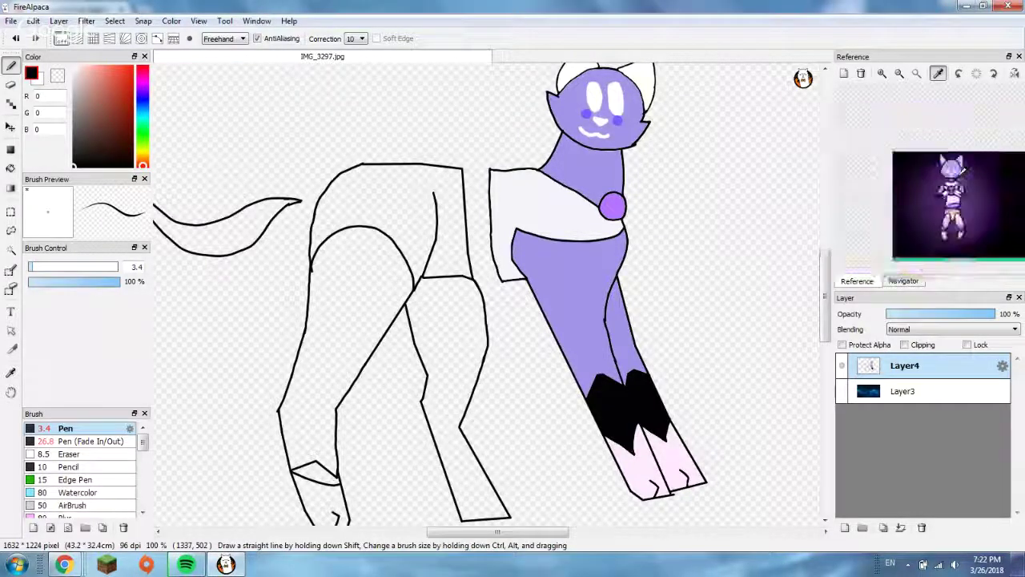
scroll(961, 184, "up", 2)
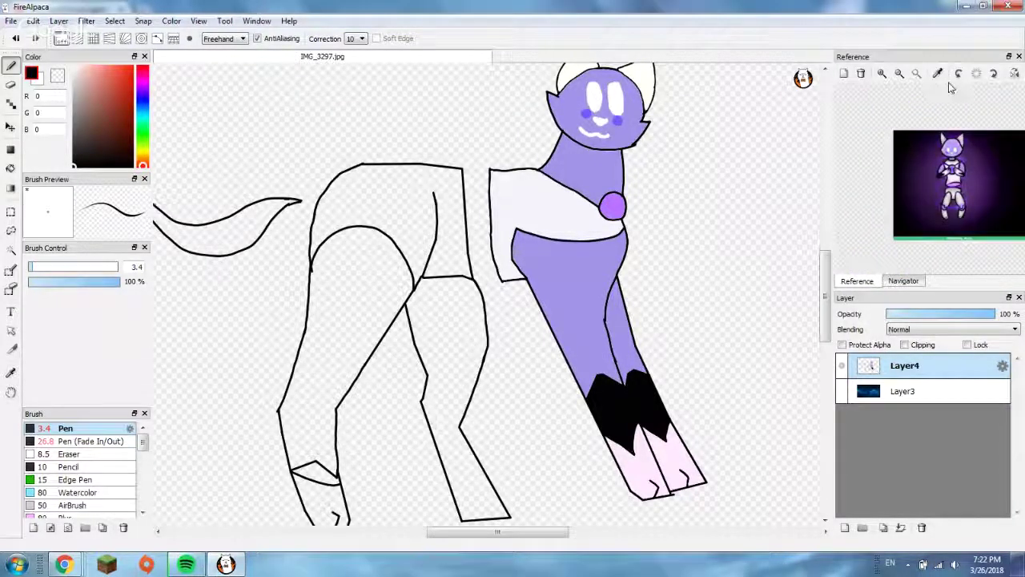
scroll(976, 182, "down", 1)
scroll(976, 182, "up", 4)
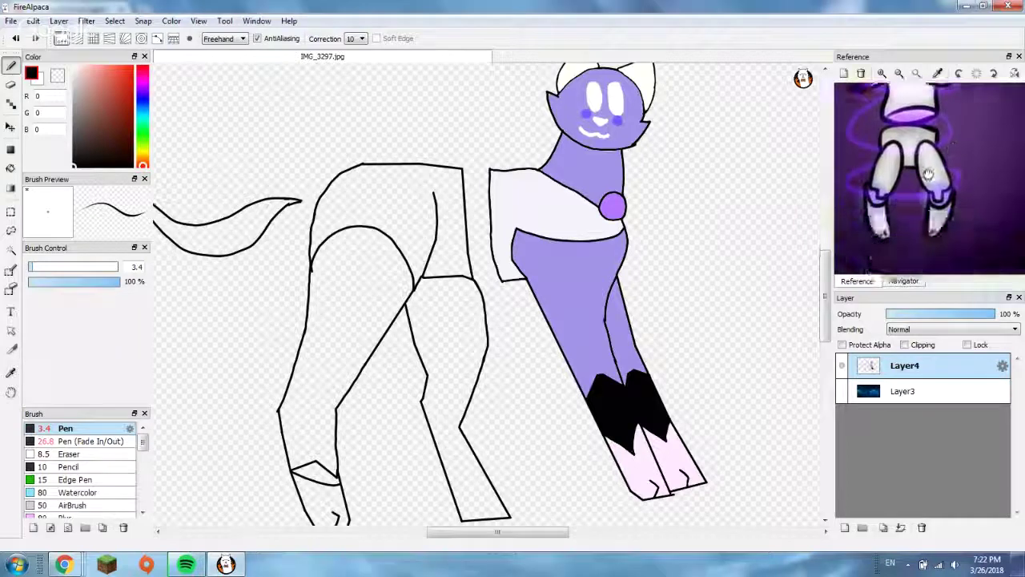
left_click(938, 73)
left_click(897, 116)
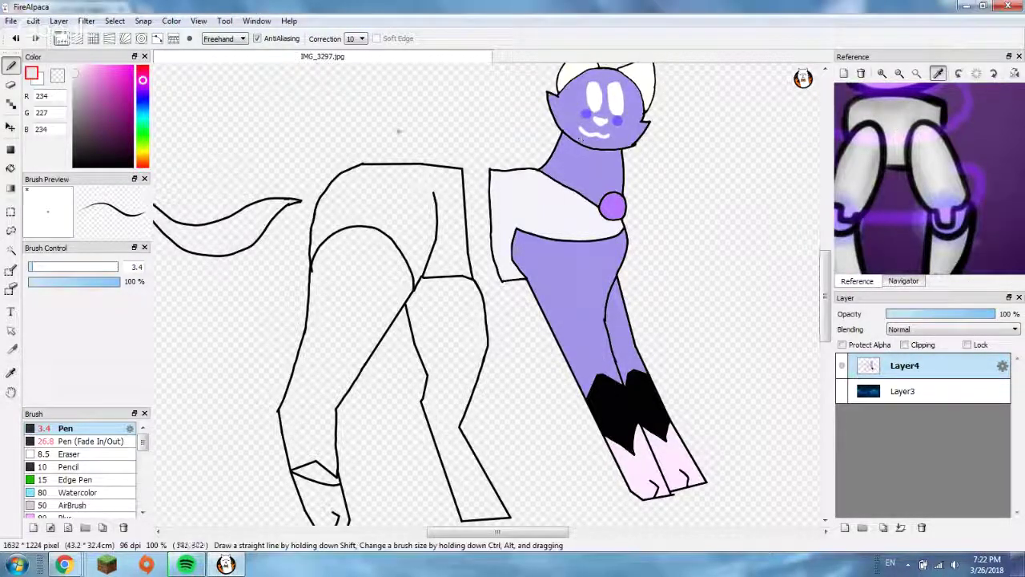
- Set the bucket fill's expansion to 0 pixels and fill the front torso with the sampled pale grey
left_click(10, 168)
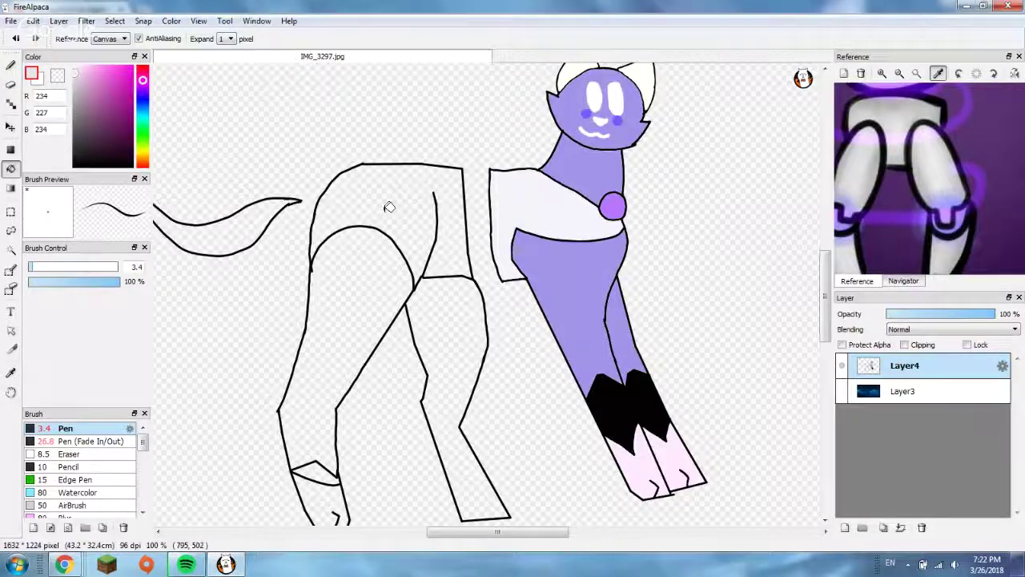
left_click(368, 196)
key("ctrl+z")
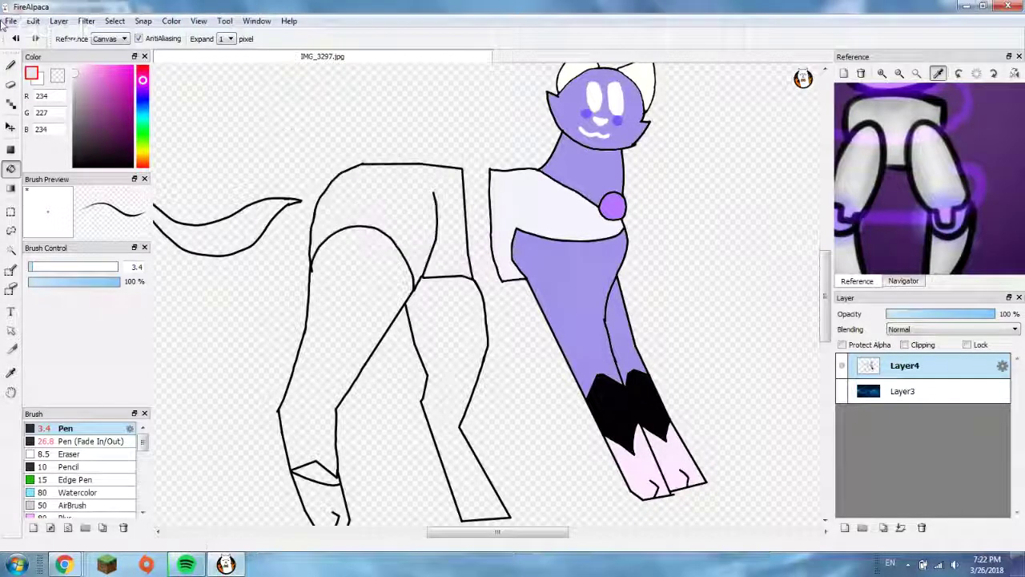
left_click(227, 40)
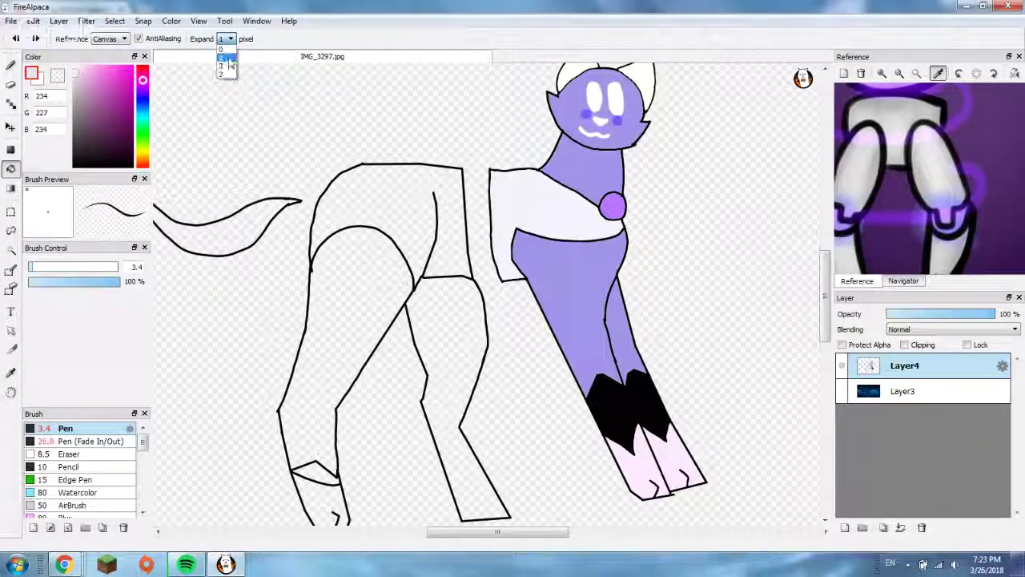
left_click(225, 49)
left_click(528, 200)
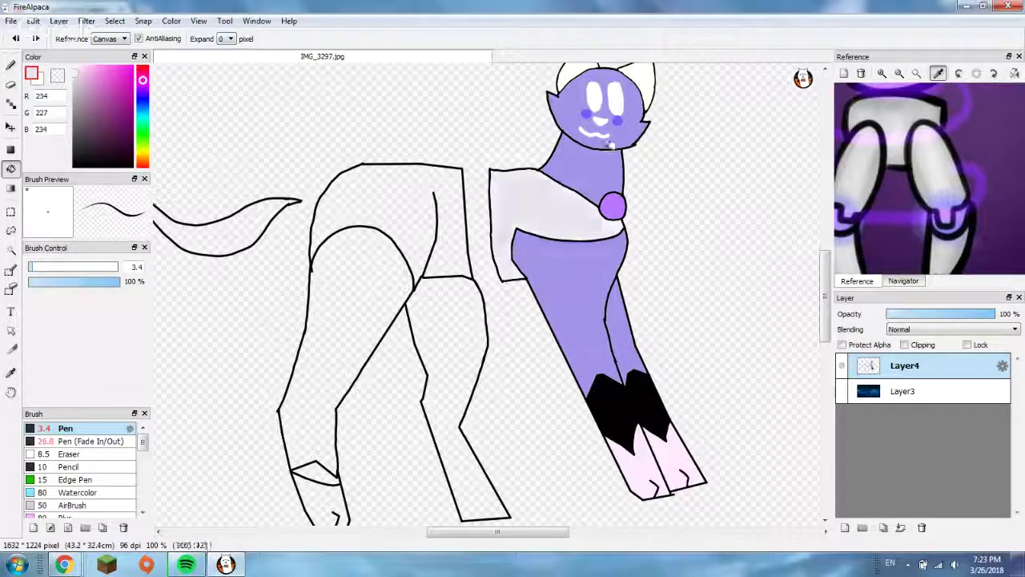
- Fill the hindquarters, both ears and the front paws with the sampled pale grey
left_click(410, 200)
scroll(645, 122, "down", 2)
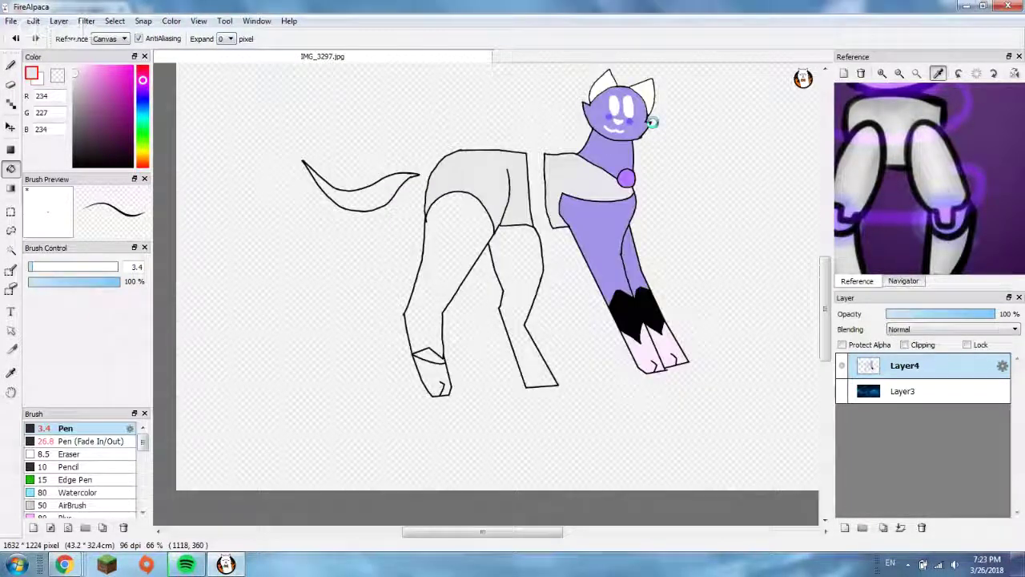
left_click(610, 77)
left_click(649, 87)
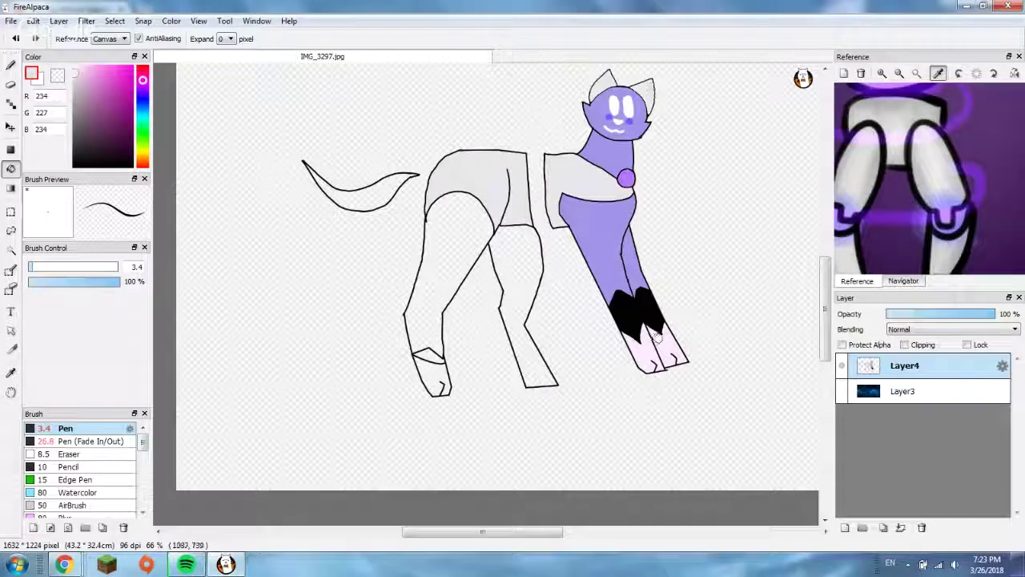
left_click(667, 339)
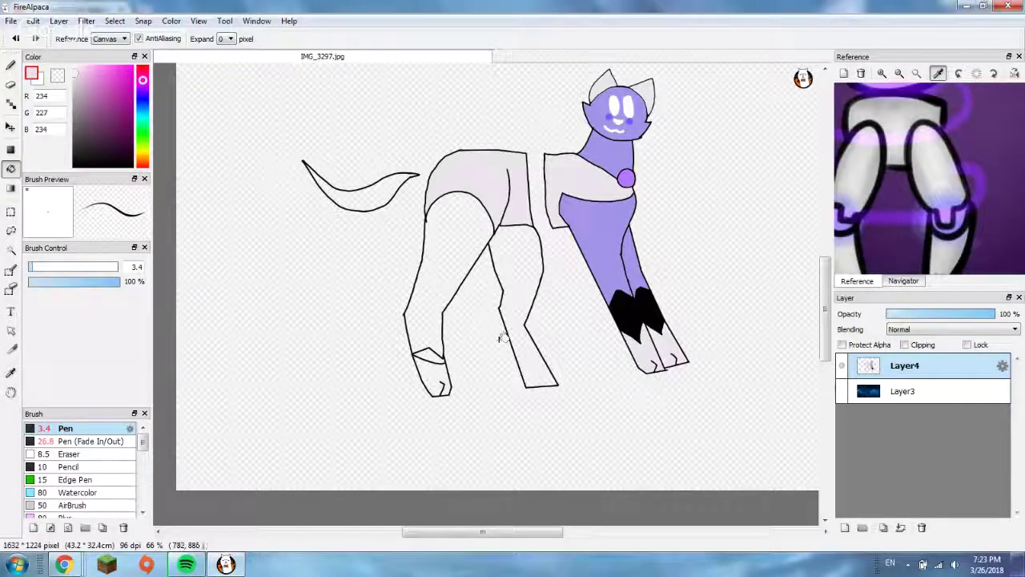
- Fill the near hind leg above the ankle band with the same pale grey
scroll(950, 160, "down", 2)
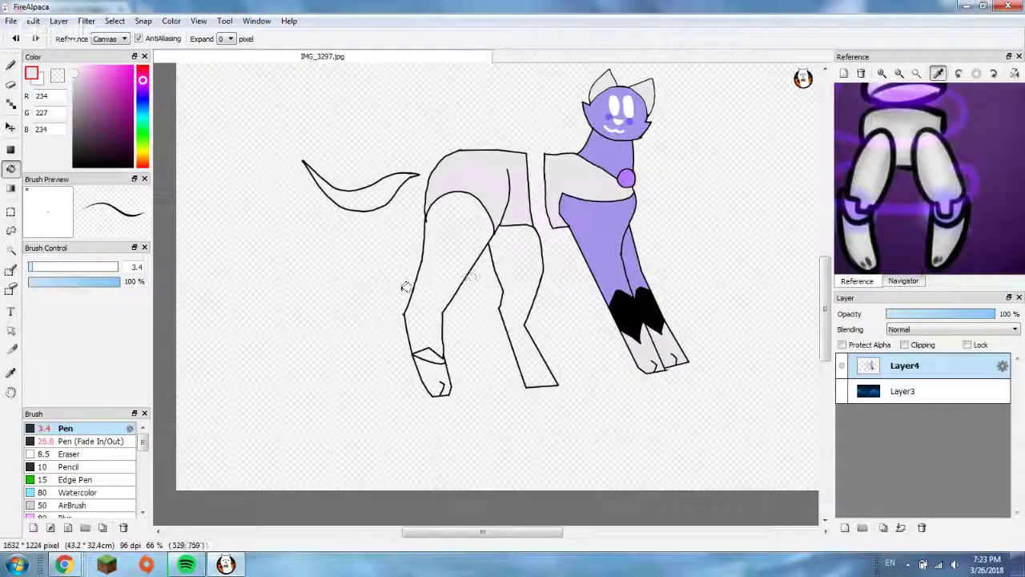
left_click(439, 285)
left_click(530, 269)
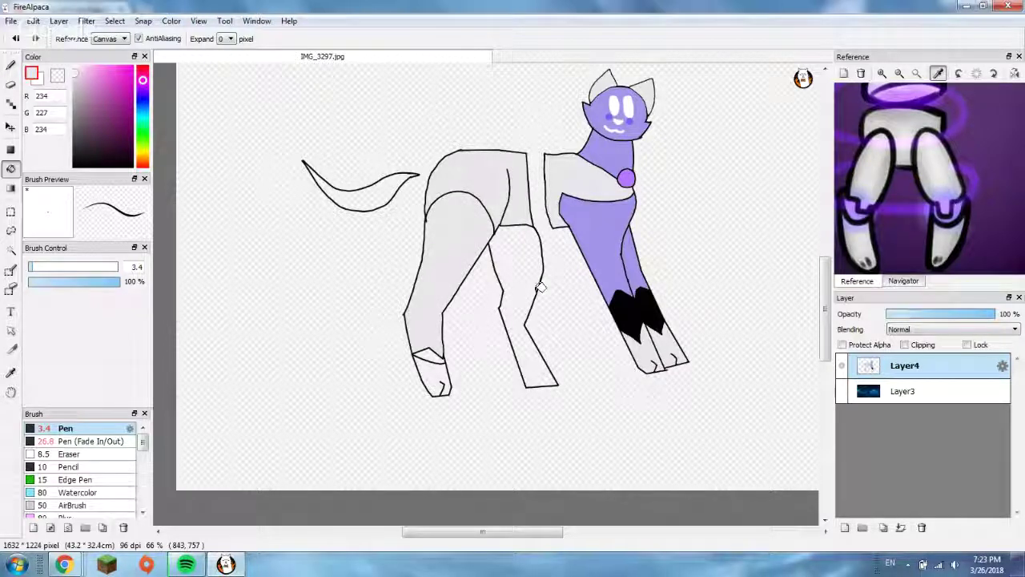
- Sample the black outline colour and draw a bent toe line on the far hind paw with the Pen at size 3.4
scroll(543, 320, "up", 1)
scroll(540, 365, "up", 3)
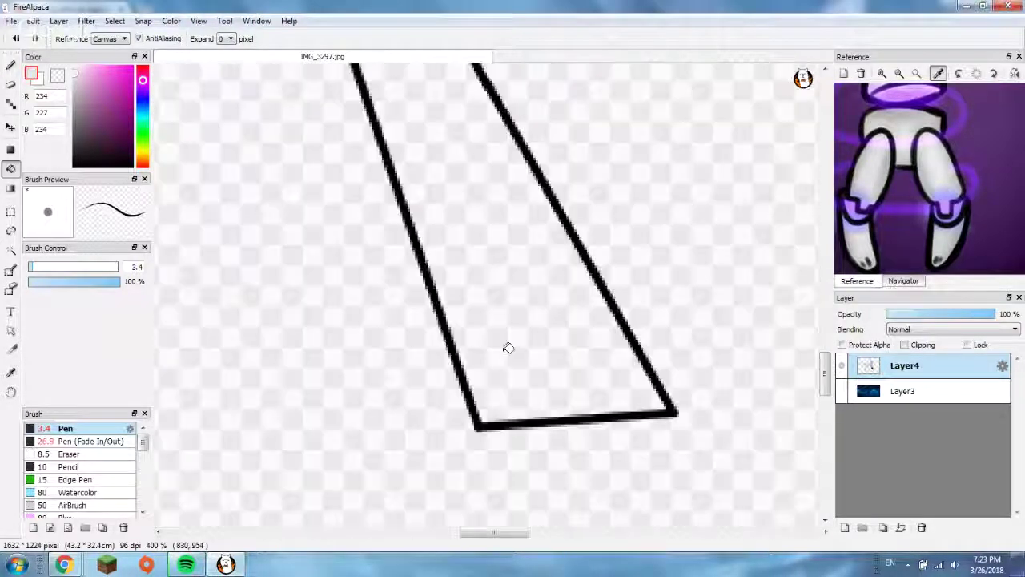
left_click(12, 67)
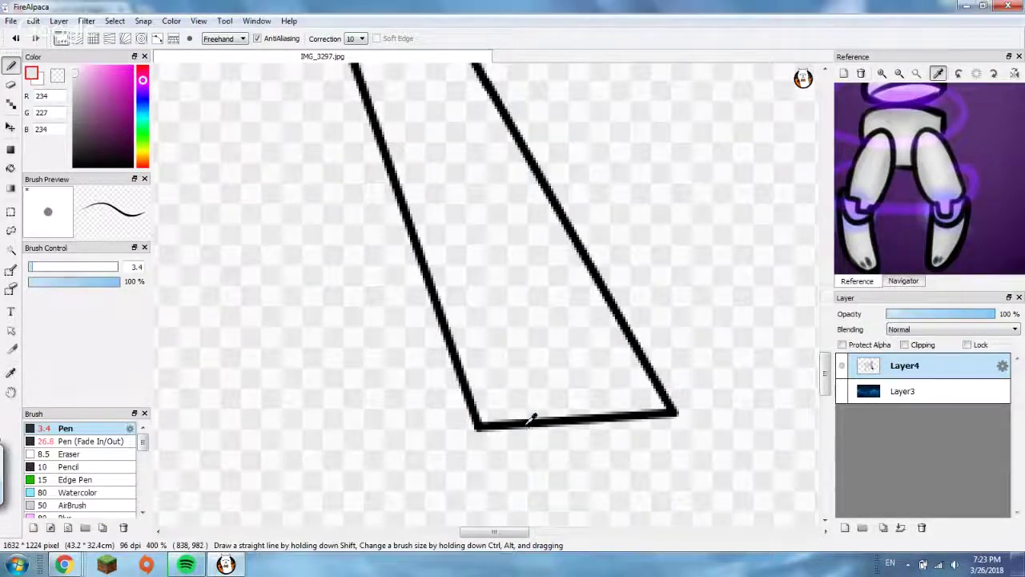
left_click(529, 423, "alt")
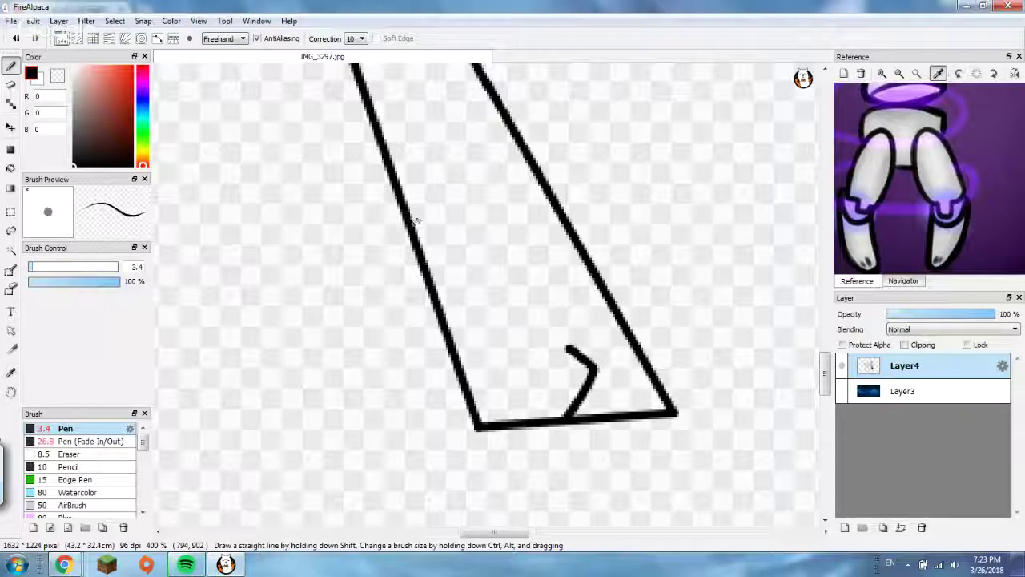
- Draw an ankle band across the far hind leg above the paw with two curved black Pen lines, undoing strokes that miss
mouse_move(401, 170)
left_mouse_down()
mouse_move(494, 159)
mouse_move(538, 193)
left_mouse_up()
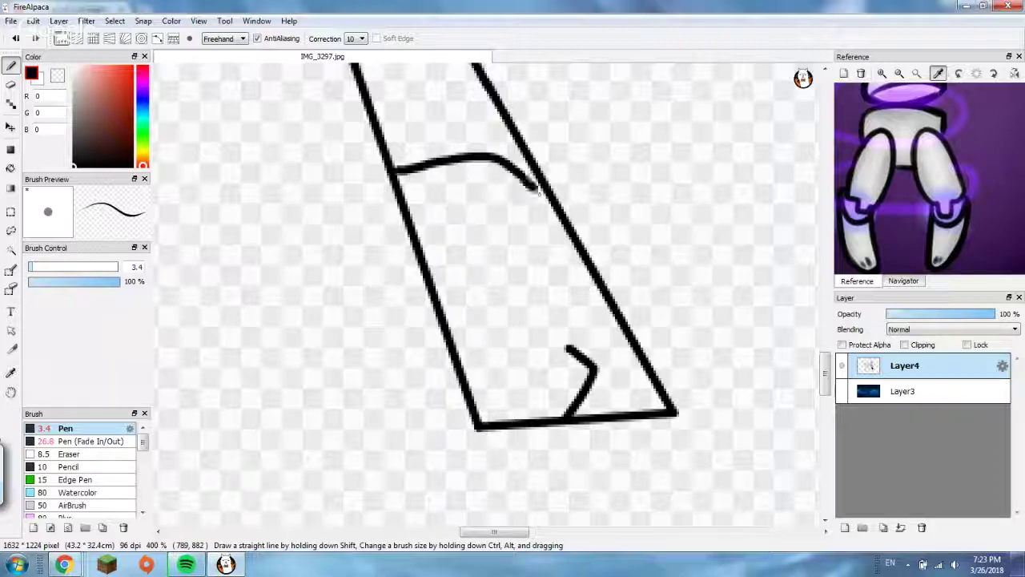
key("ctrl+z")
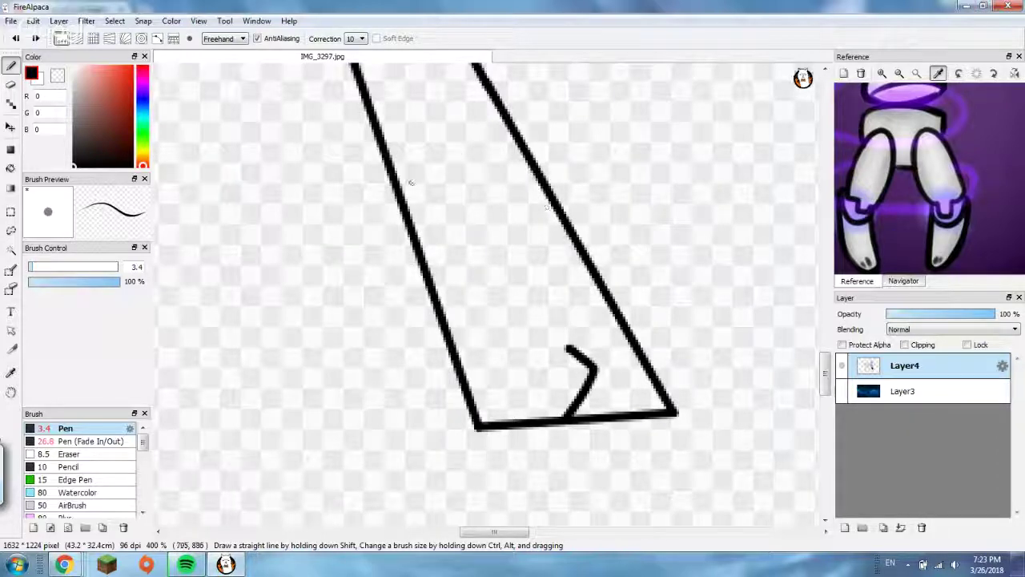
mouse_move(410, 182)
left_mouse_down()
mouse_move(514, 158)
mouse_move(546, 206)
mouse_move(477, 169)
mouse_move(401, 190)
mouse_move(429, 230)
mouse_move(459, 245)
mouse_move(569, 253)
left_mouse_up()
key("ctrl+z")
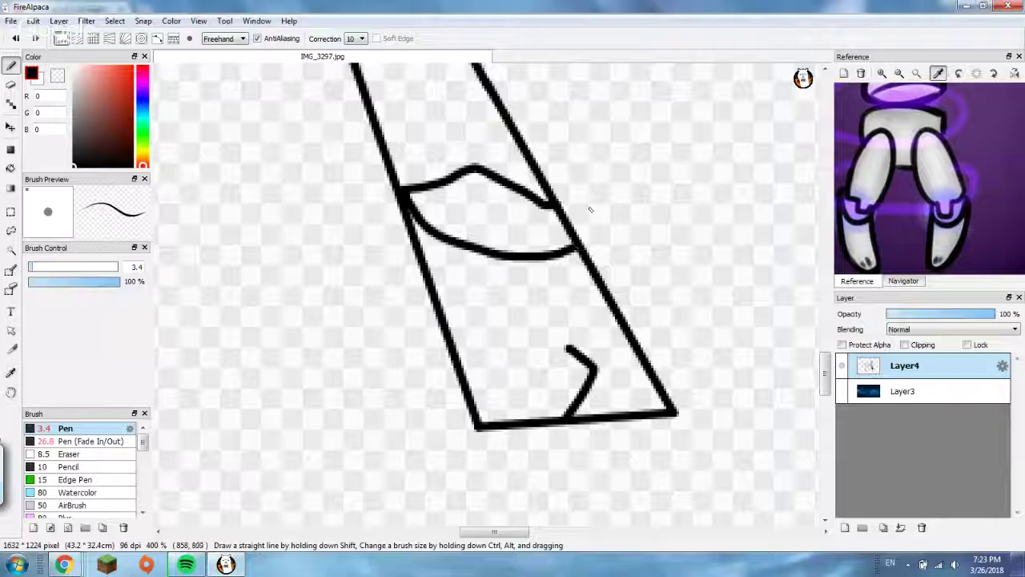
- Sample the purple (RGB 149, 130, 238) from the reference character's ankle joint and bucket-fill both hind ankle bands with it
scroll(895, 182, "up", 5)
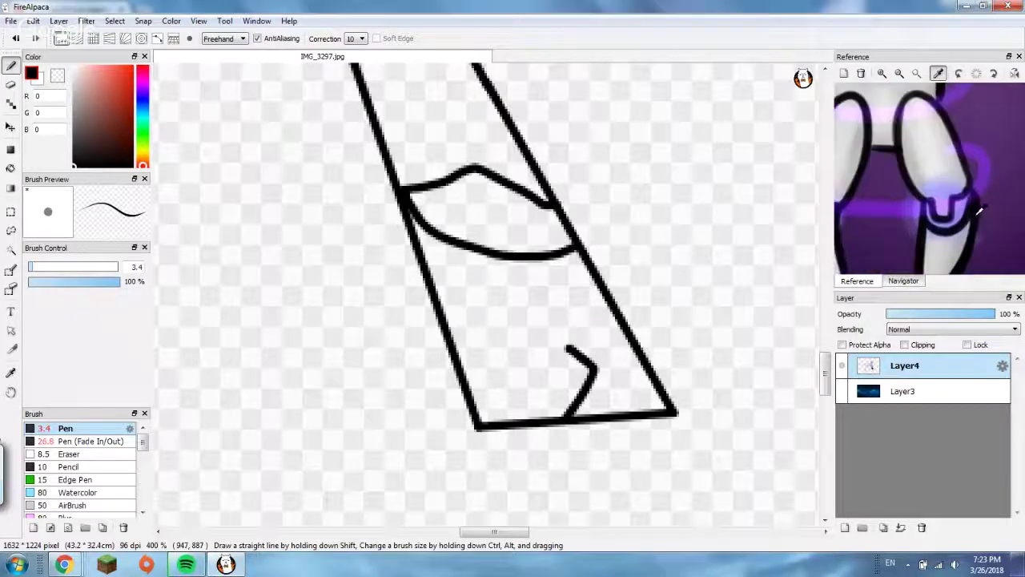
left_click(929, 205)
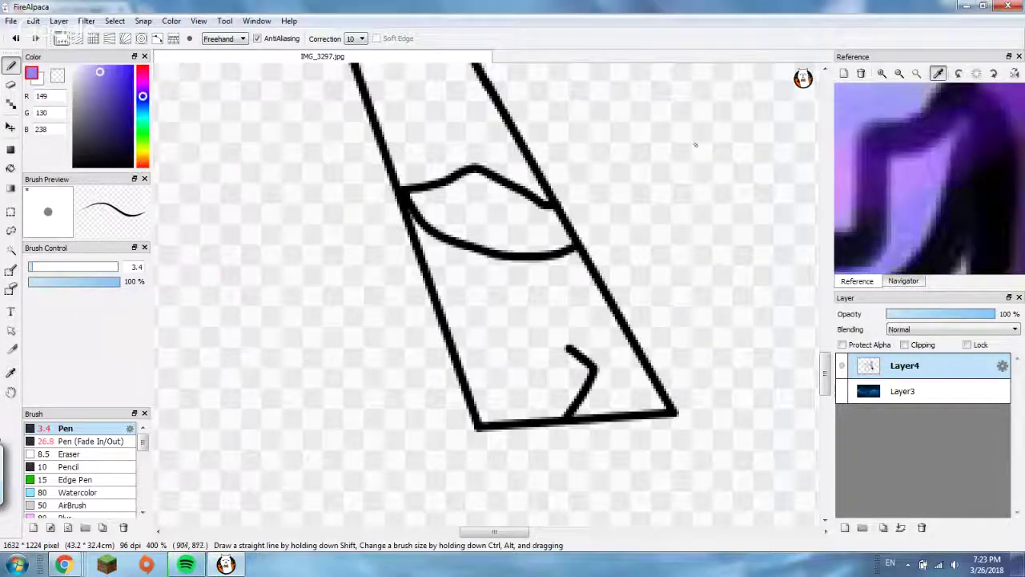
left_click(6, 166)
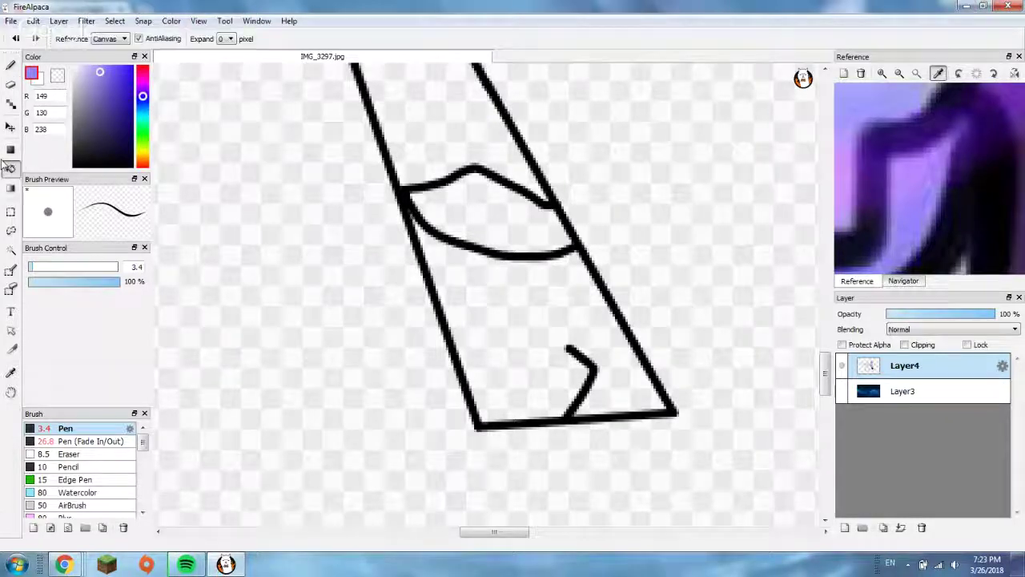
left_click(496, 236)
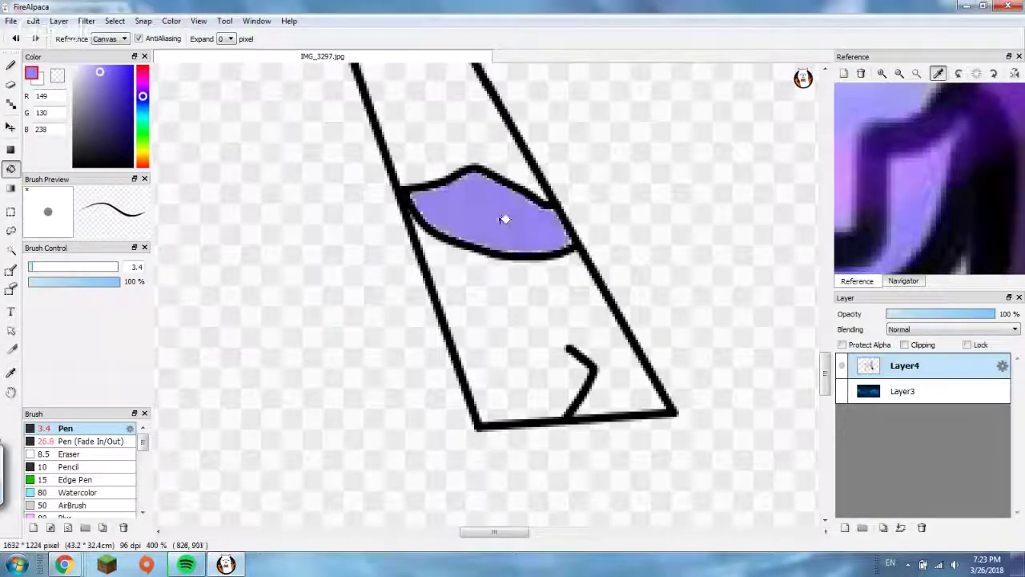
scroll(505, 211, "down", 3)
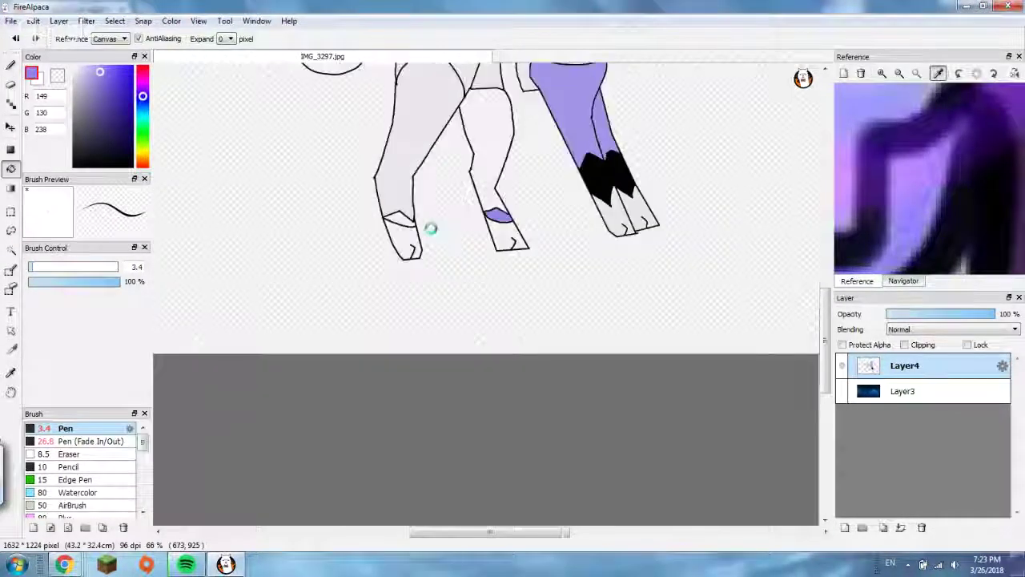
scroll(362, 202, "up", 2)
left_click(362, 202)
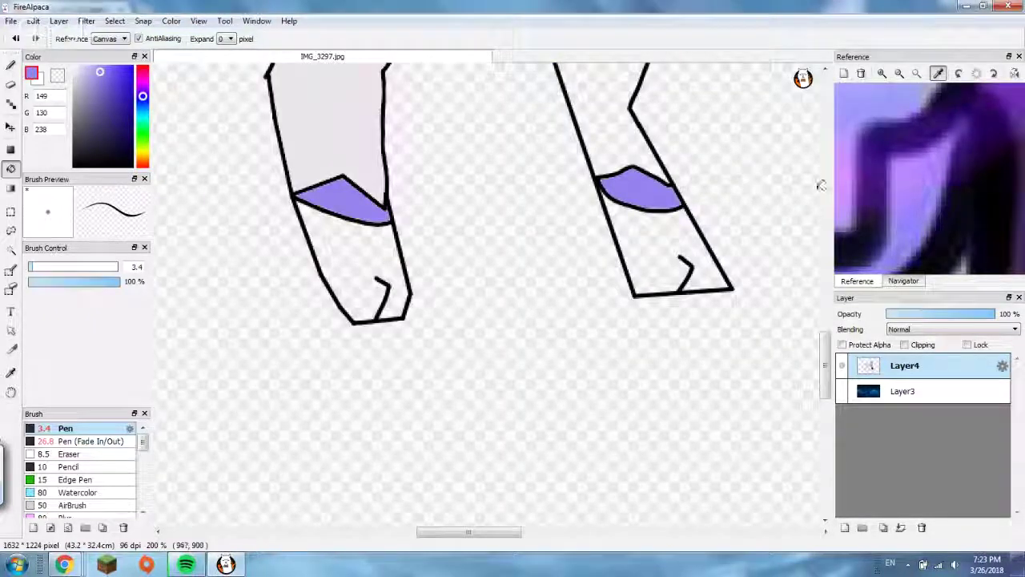
- Sample the pale grey from the reference character's lower leg, just above the toes
scroll(925, 188, "down", 3)
scroll(925, 188, "down", 2)
scroll(925, 188, "up", 5)
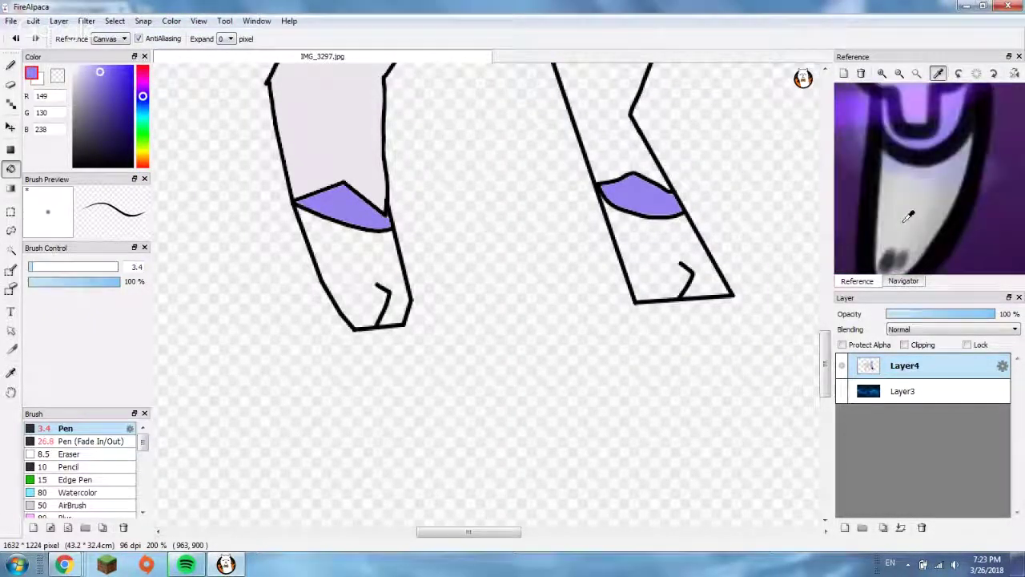
- Sample the light grey (RGB 234, 227, 234) of the near hind leg and fill the far hind leg and both hind paws
scroll(656, 196, "down", 3)
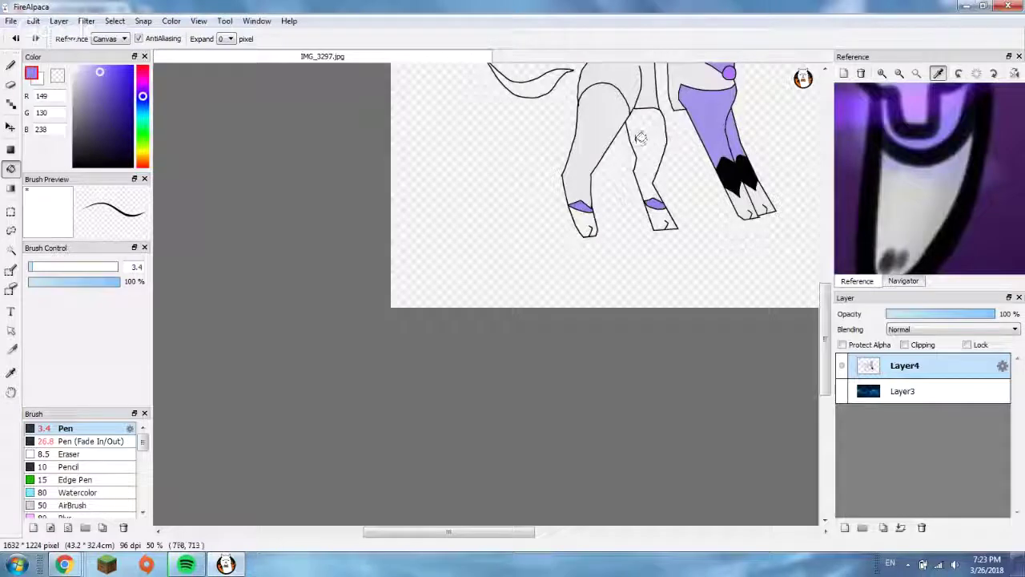
left_click(612, 125, "alt")
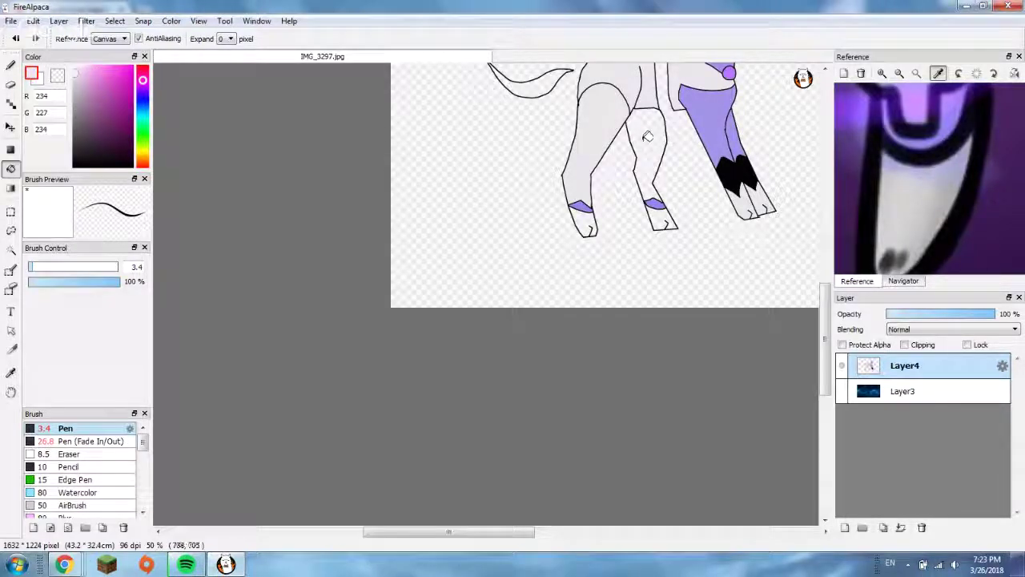
scroll(664, 212, "up", 3)
left_click(664, 213)
left_click(350, 232)
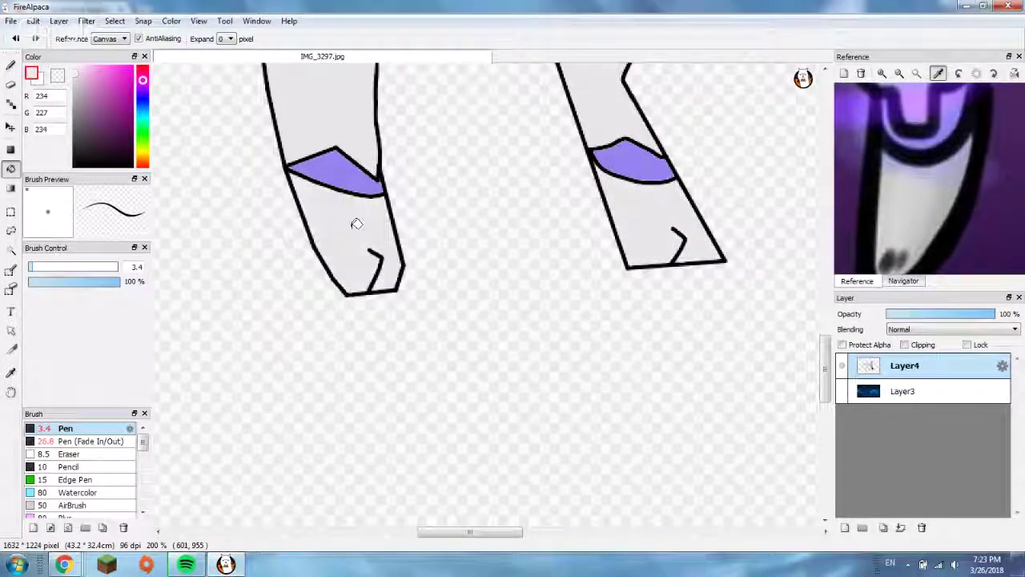
- Fill the inside of the cat's tail with the same light grey
scroll(354, 222, "down", 6)
scroll(402, 151, "up", 3)
scroll(404, 154, "up", 1)
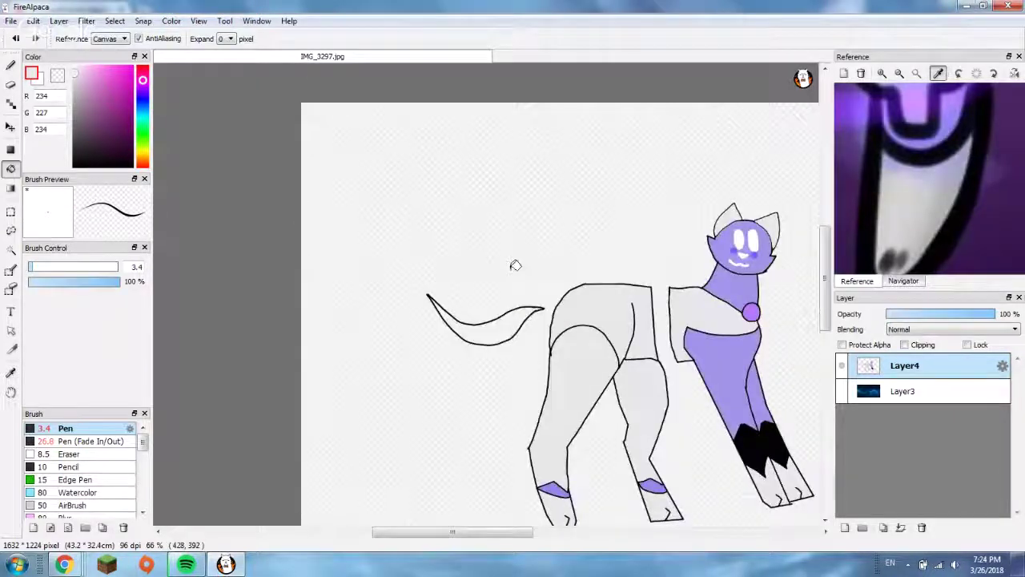
scroll(579, 294, "up", 4)
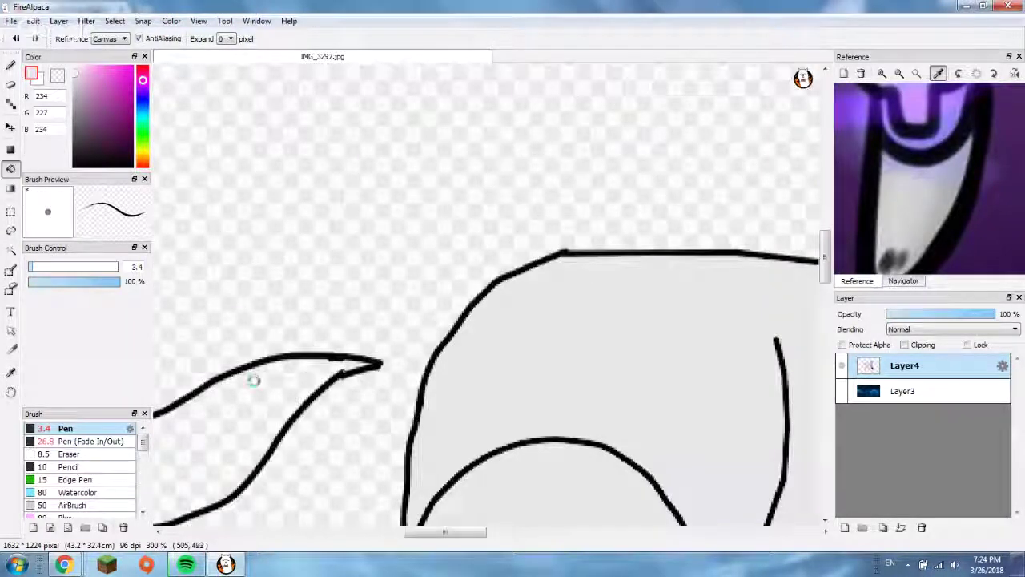
left_click(256, 379)
- Make the starry background on Layer3 visible behind the cat
scroll(450, 341, "down", 3)
scroll(450, 342, "down", 4)
scroll(913, 208, "down", 3)
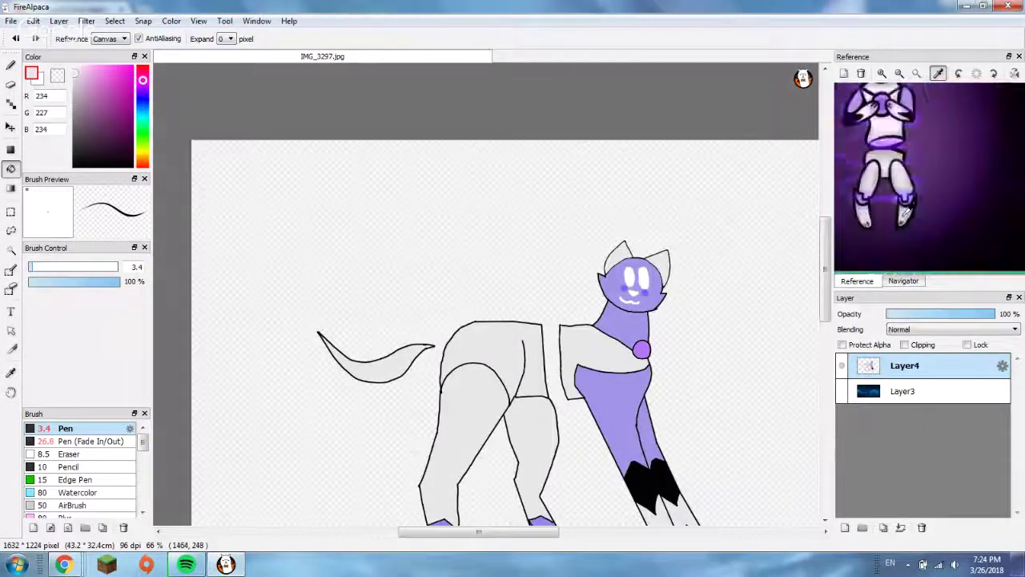
left_click(843, 392)
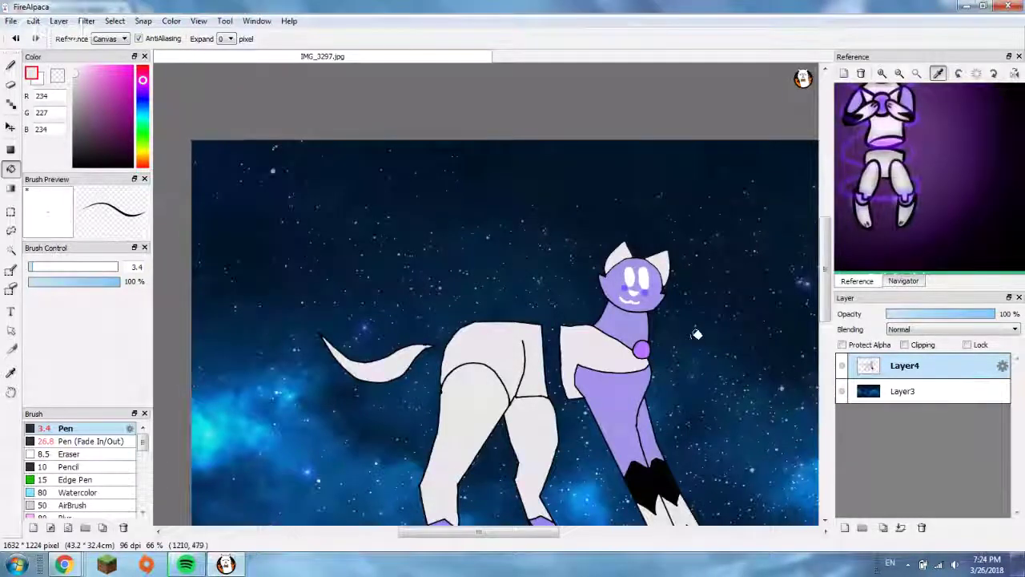
- Sample the neck's purple (RGB 161, 147, 234) and paint over the black outline just above the chest gem with the 3.4 Pen
scroll(697, 334, "down", 1)
scroll(666, 335, "up", 2)
scroll(666, 334, "up", 5)
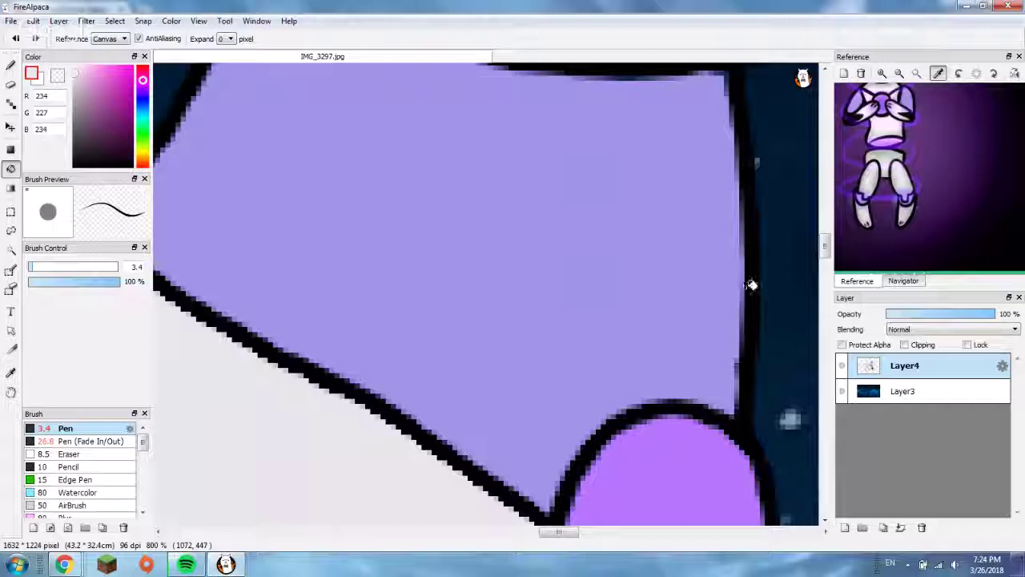
left_click(691, 280, "alt")
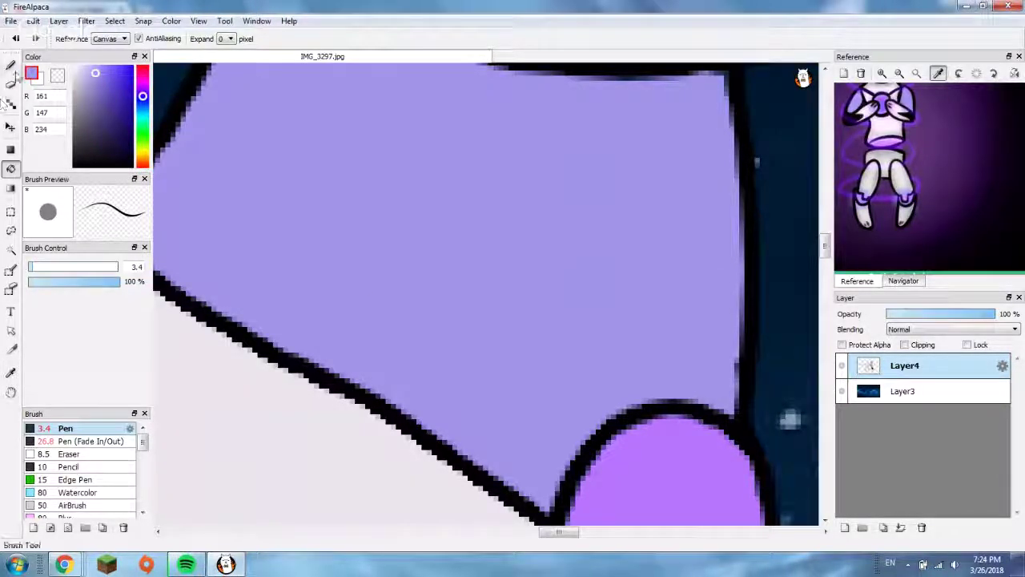
left_click(11, 67)
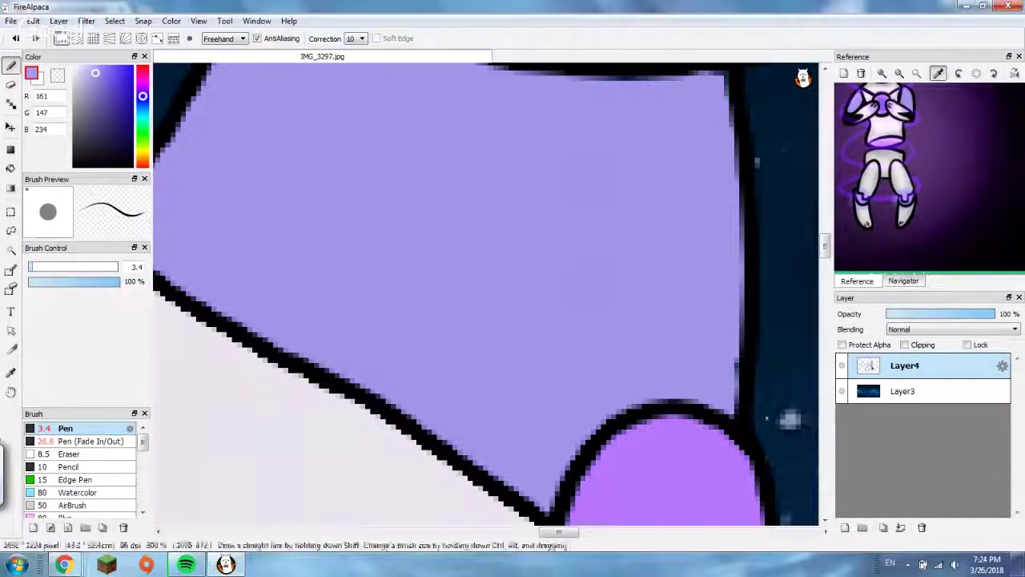
mouse_move(734, 414)
left_mouse_down()
mouse_move(721, 421)
mouse_move(769, 436)
mouse_move(739, 369)
left_mouse_up()
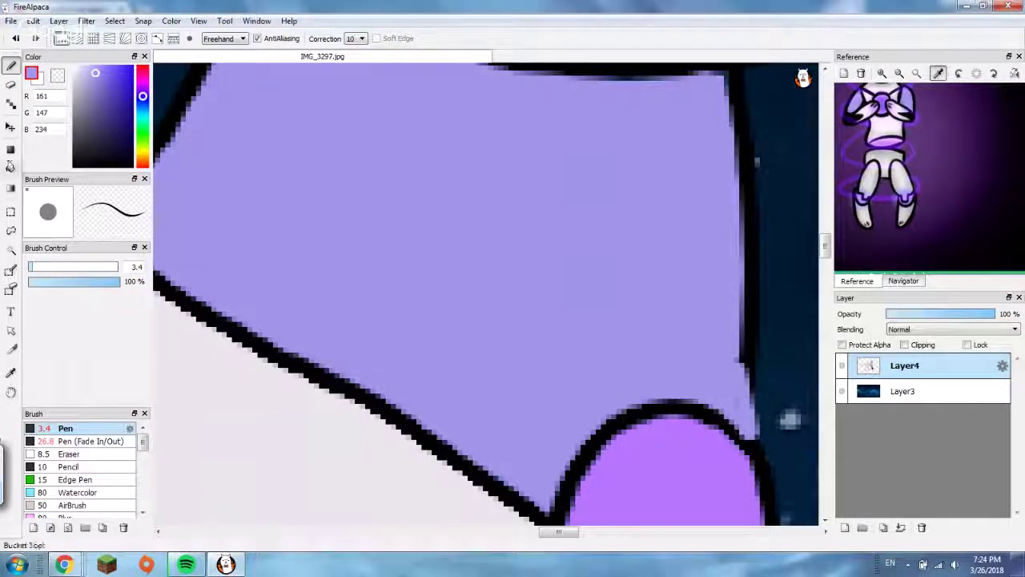
- Try to recolour the neck's black outline with a purple bucket fill and undo it
key("f")
left_click(753, 278)
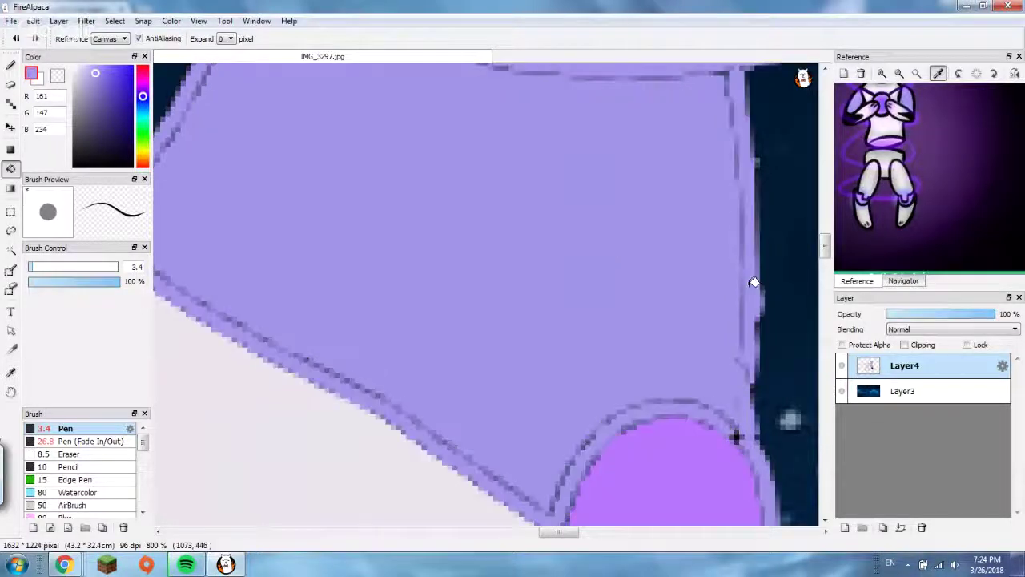
scroll(753, 282, "down", 4)
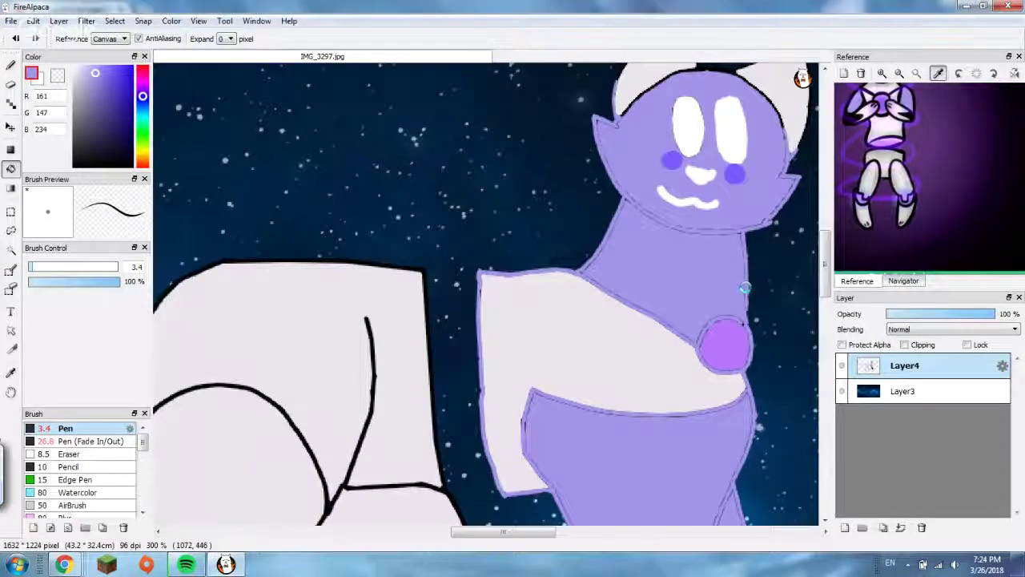
key("ctrl+z")
scroll(771, 308, "up", 3)
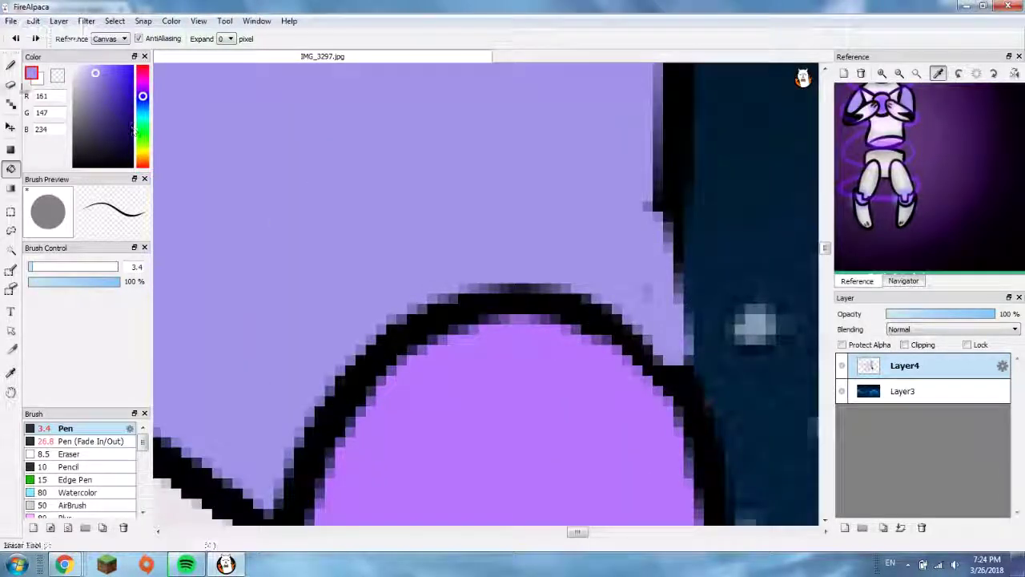
- Paint purple over the neck's black outline above the gem and where the back of the neck meets the shoulder
key("b")
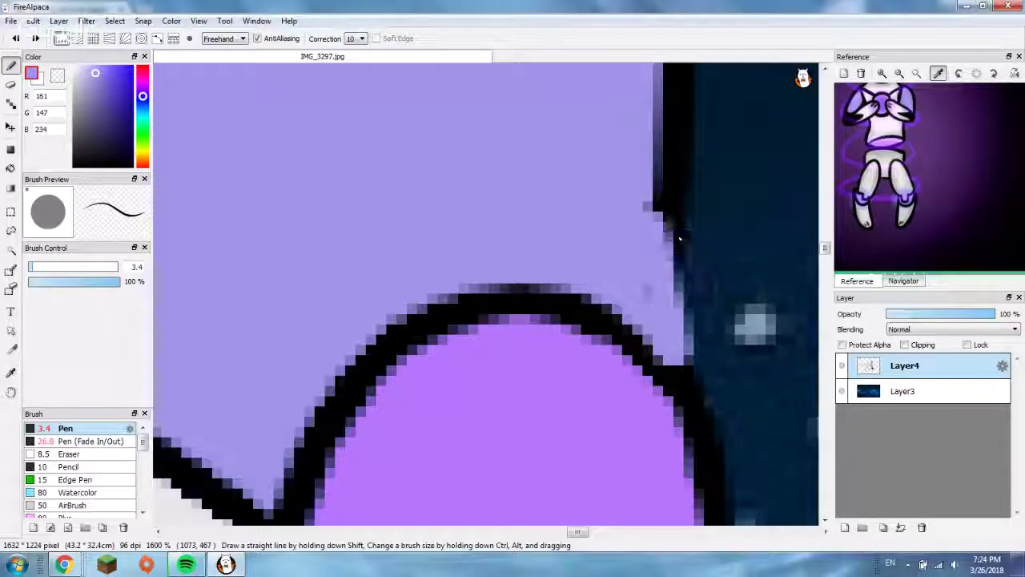
left_click_drag(679, 237, 664, 264)
scroll(666, 264, "down", 4)
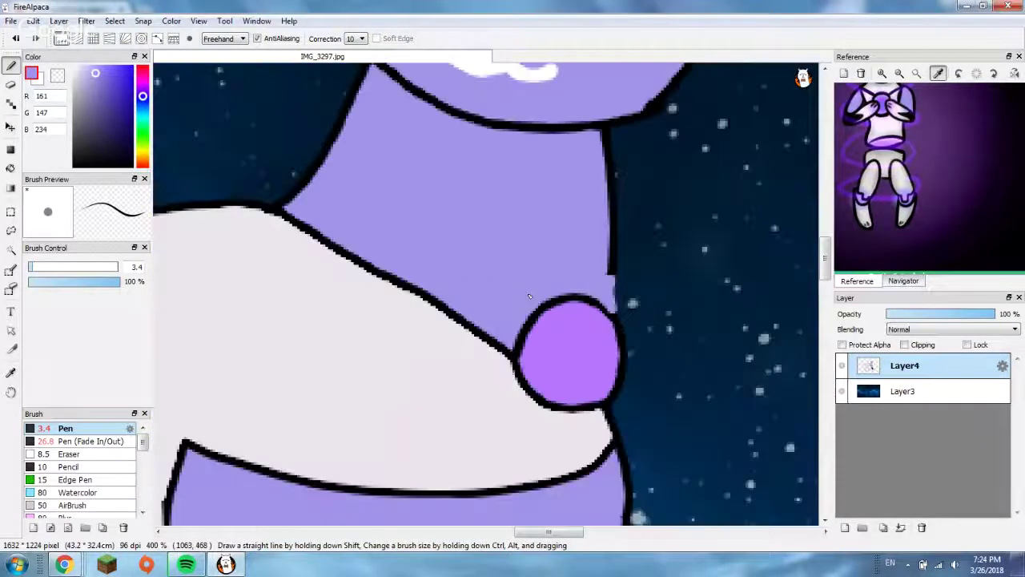
scroll(312, 286, "up", 5)
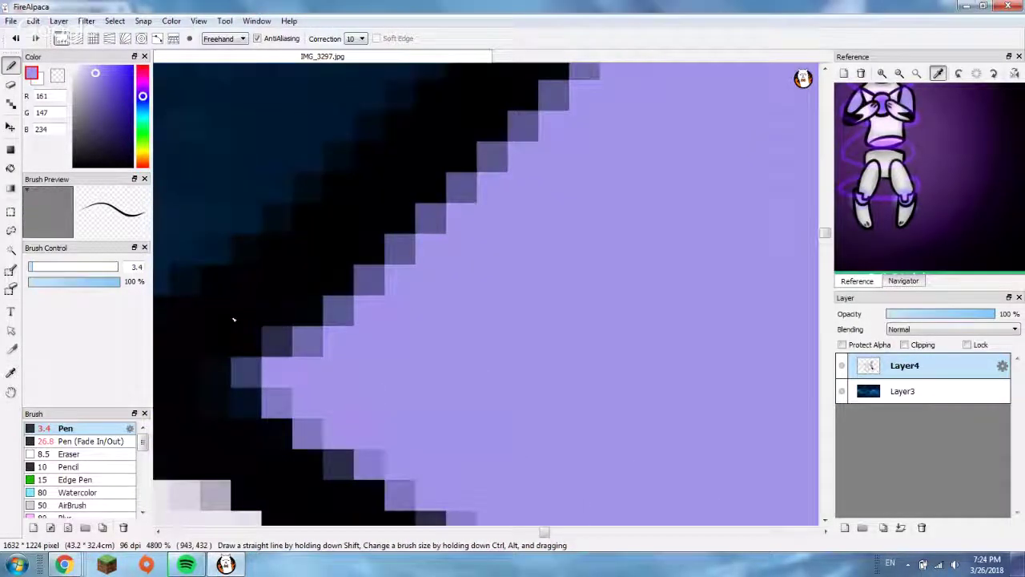
scroll(236, 320, "down", 3)
mouse_move(230, 327)
left_mouse_down()
mouse_move(242, 302)
mouse_move(289, 295)
mouse_move(222, 303)
mouse_move(240, 314)
mouse_move(359, 243)
mouse_move(274, 285)
mouse_move(348, 225)
left_mouse_up()
- Try to bucket-fill the black outline along the back of the neck with purple
left_click(10, 168)
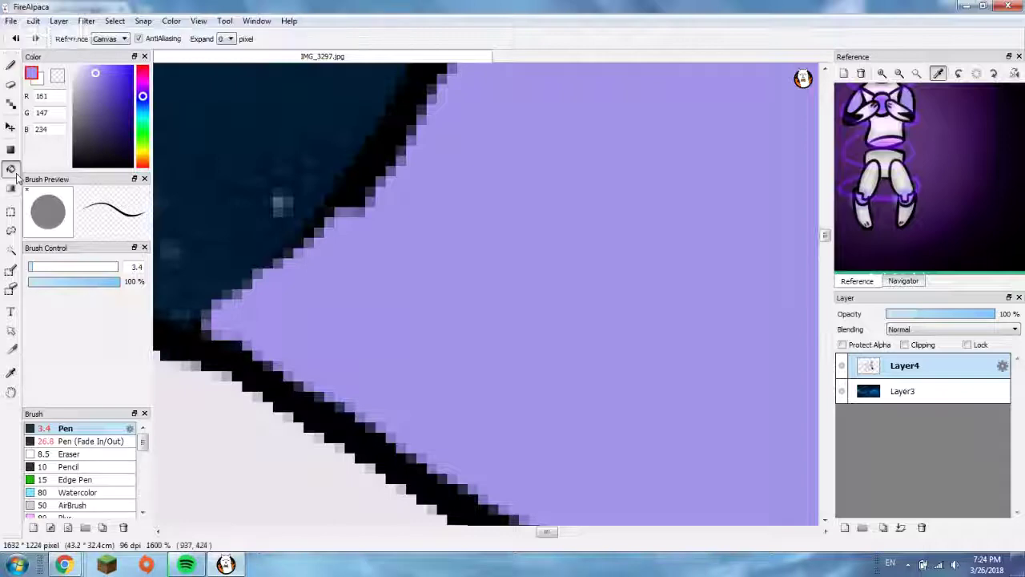
left_click(370, 174)
scroll(376, 172, "down", 3)
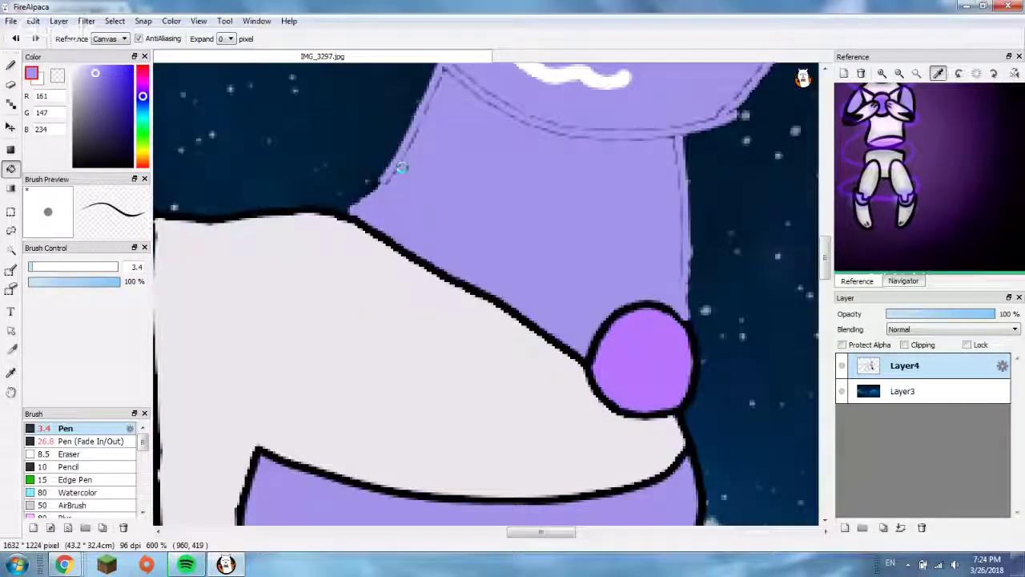
scroll(401, 167, "down", 5)
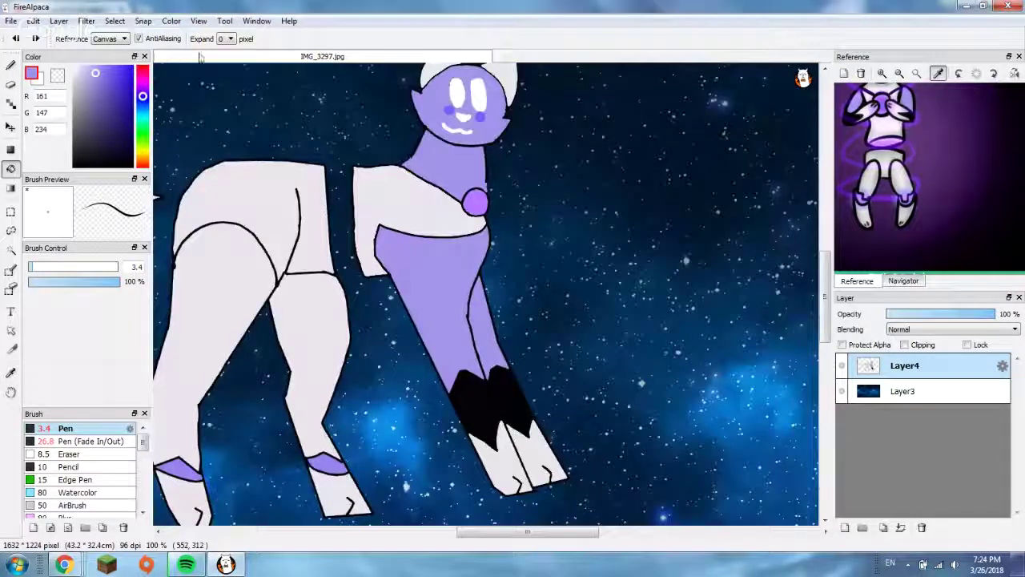
- Set the bucket fill's expansion to 1 pixel and retry filling the outline along the back of the neck with purple
left_click(230, 39)
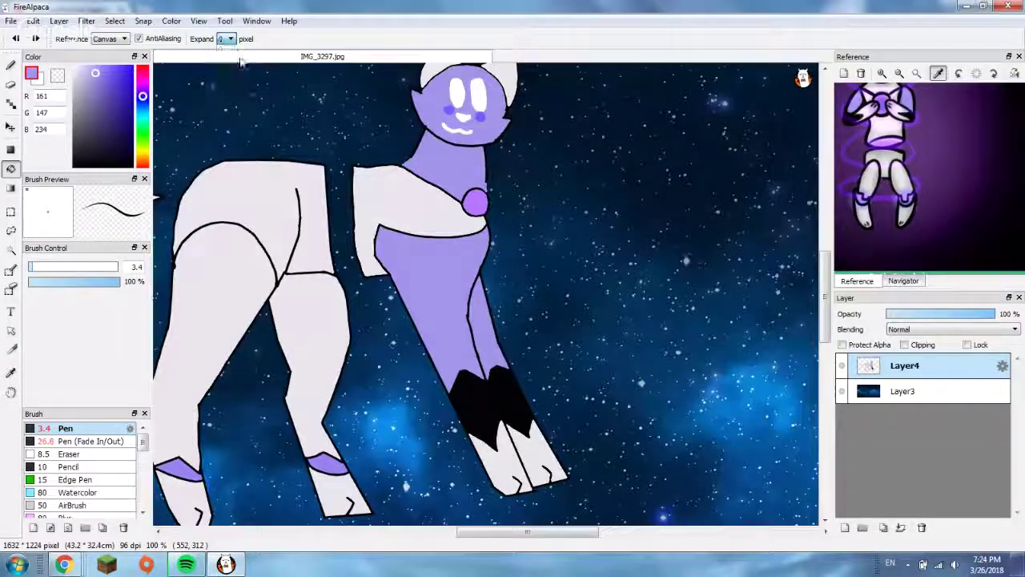
left_click(224, 58)
scroll(380, 179, "up", 8)
left_click(373, 179)
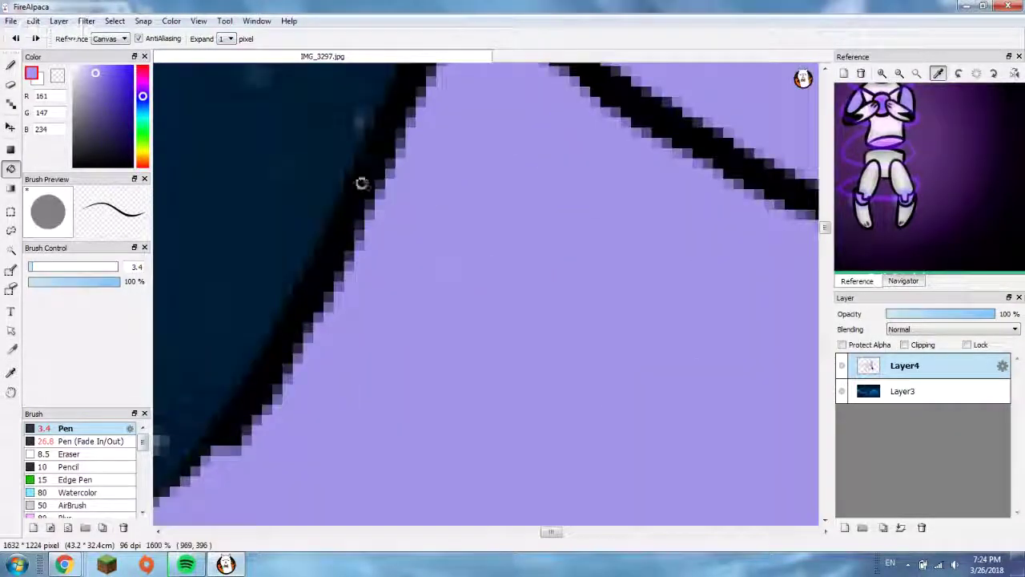
scroll(413, 161, "down", 9)
scroll(410, 164, "up", 4)
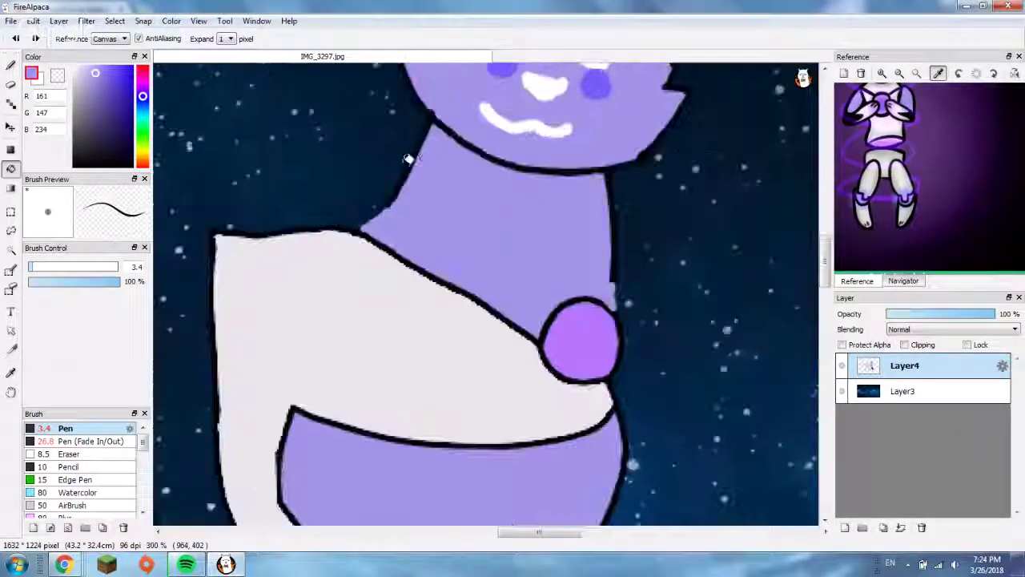
scroll(408, 156, "down", 2)
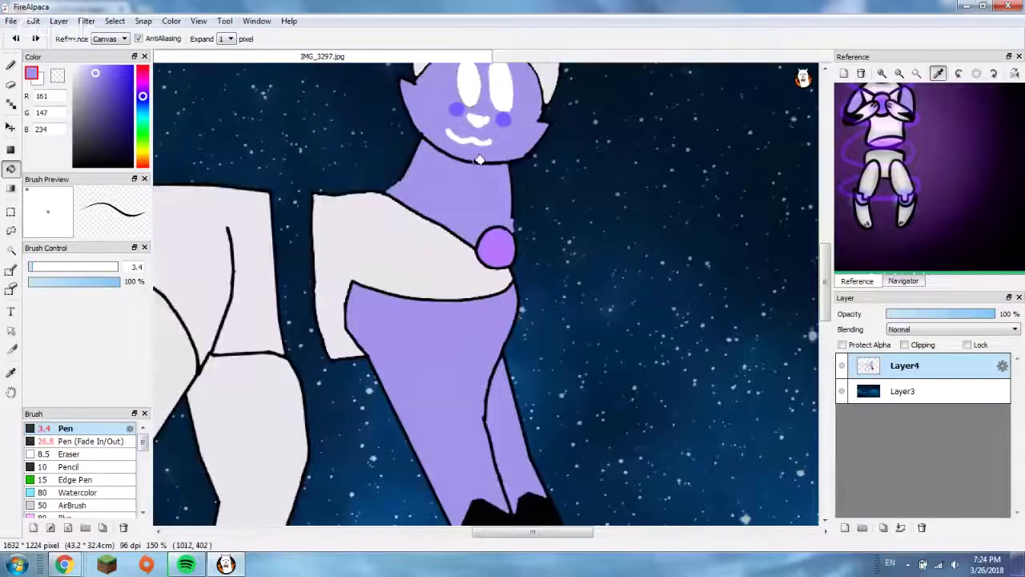
- Use the Navigator to frame the cat's head and neck, and resample the neck's purple (RGB 161, 147, 234)
left_click(901, 254)
left_click(904, 280)
left_click_drag(933, 216, 941, 172)
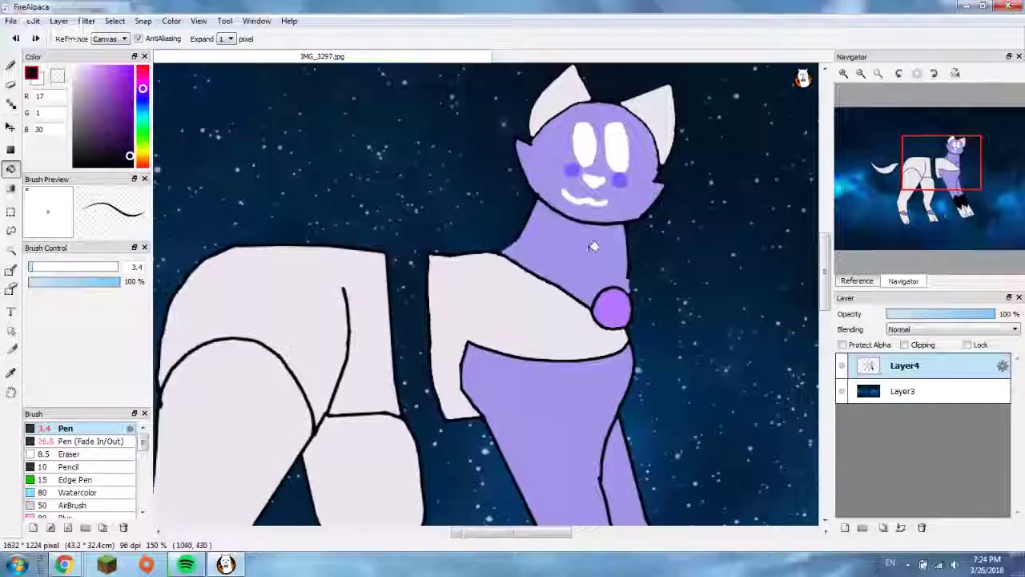
left_click(610, 260)
scroll(610, 260, "up", 6)
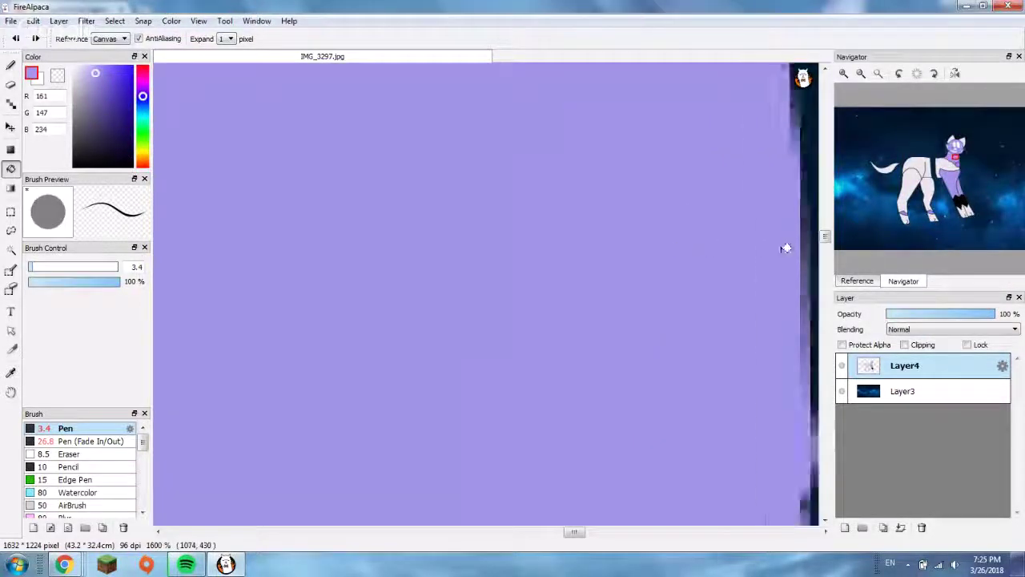
scroll(675, 233, "down", 6)
scroll(686, 209, "up", 2)
- Undo the purple edits made to the neck outline
key("ctrl+z")
key("ctrl+z")
key("ctrl+z")
key("ctrl+z")
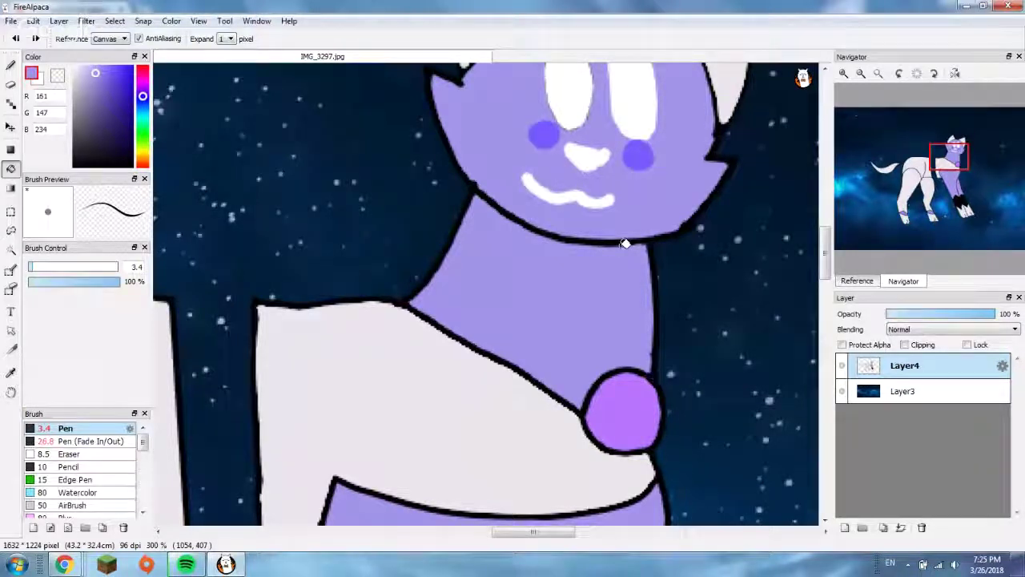
scroll(625, 270, "down", 5)
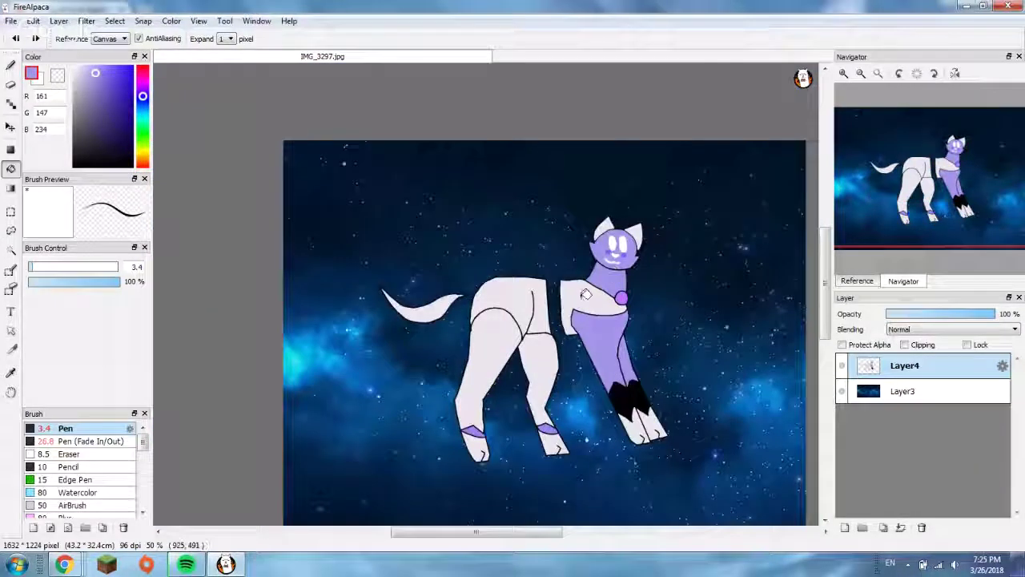
- Show the reference image again and sample the lighter purple beside the character's eye (RGB 184, 168, 239)
mouse_move(920, 238)
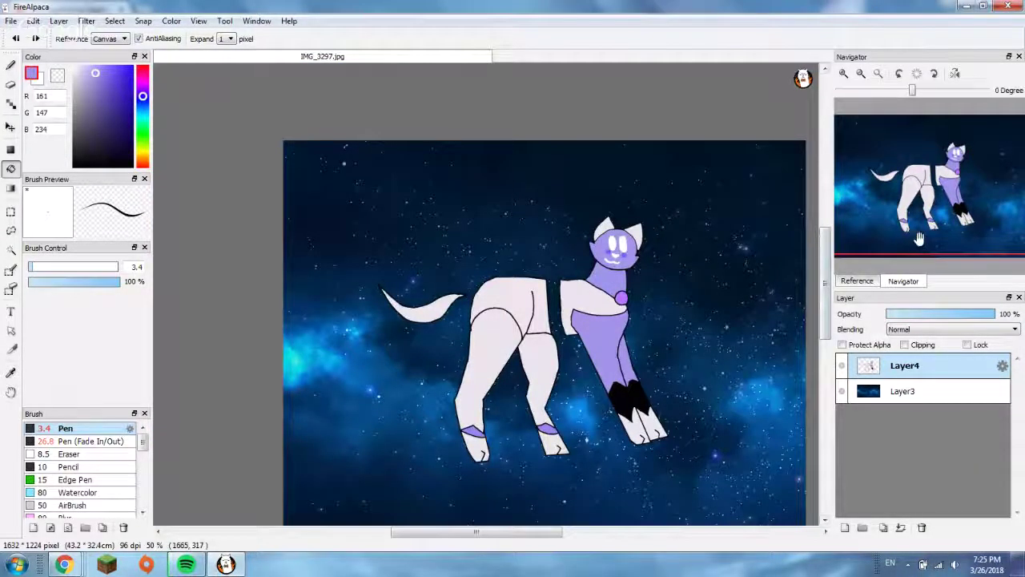
left_click(857, 280)
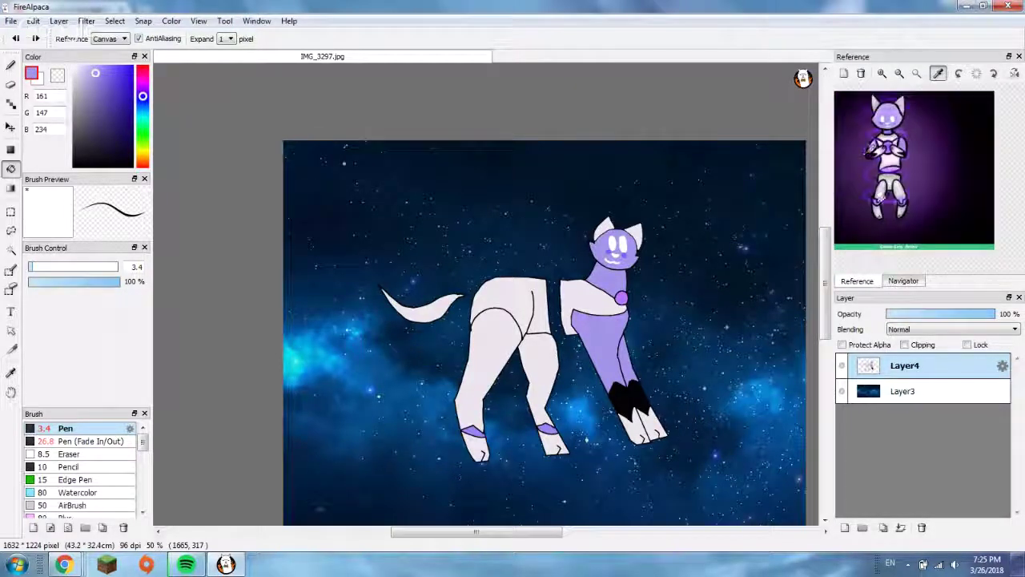
scroll(897, 103, "up", 3)
scroll(897, 102, "down", 2)
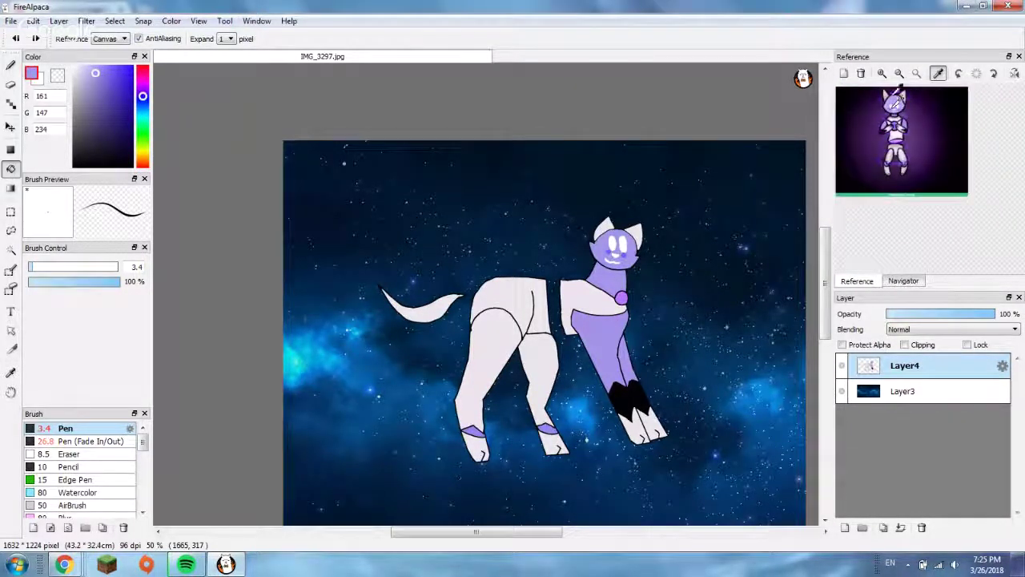
scroll(898, 102, "up", 3)
left_click(910, 124)
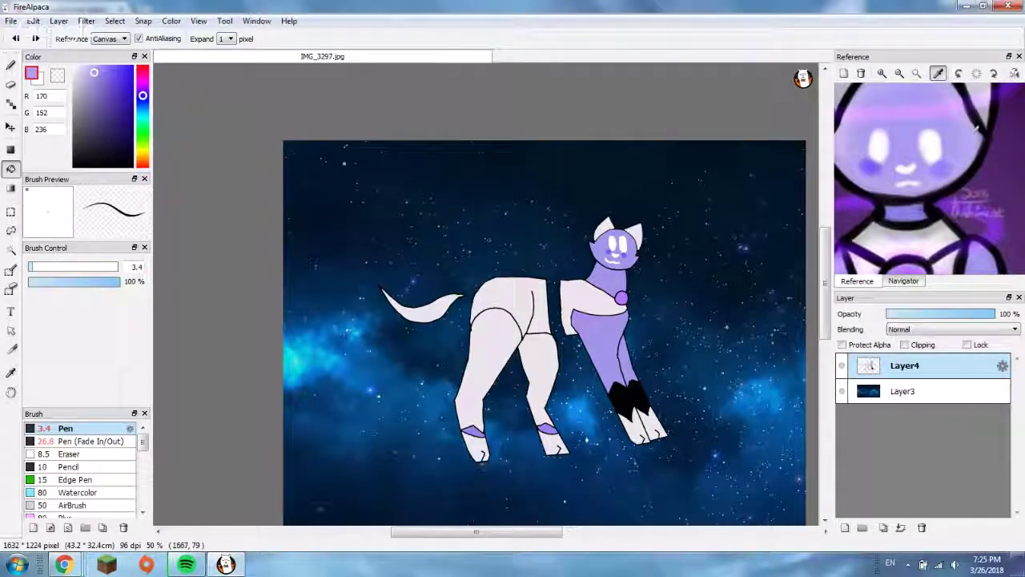
left_click(873, 148)
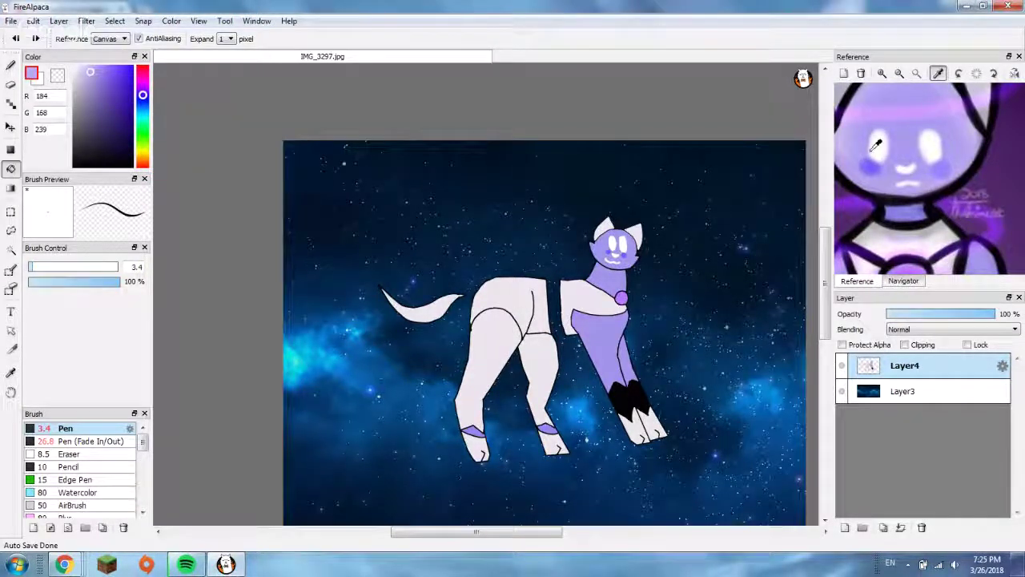
- Select the cat's face area with the Magic Wand and switch to the brush tool with the Pen
scroll(766, 176, "down", 2)
scroll(702, 184, "up", 5)
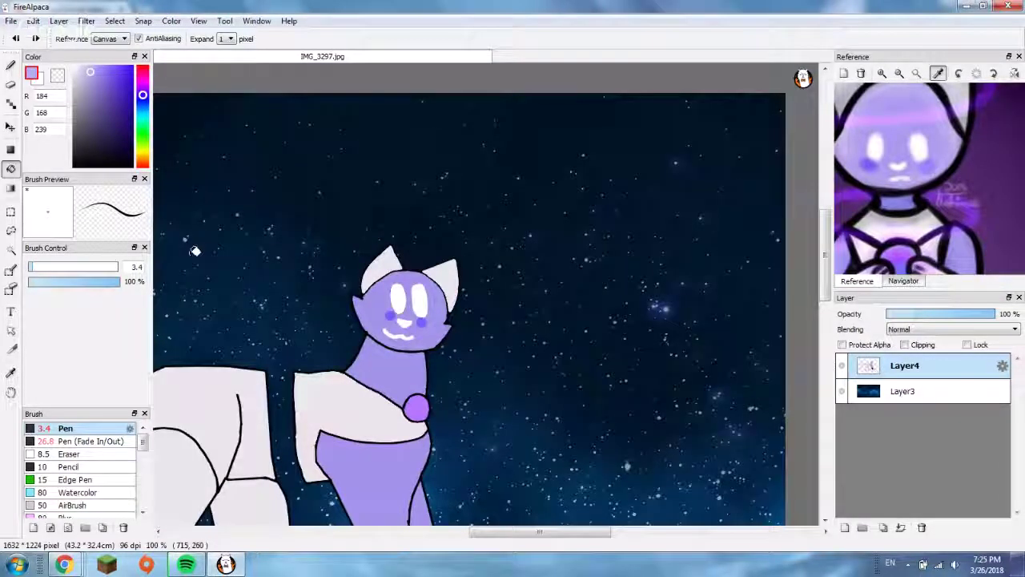
left_click(10, 250)
scroll(507, 315, "up", 3)
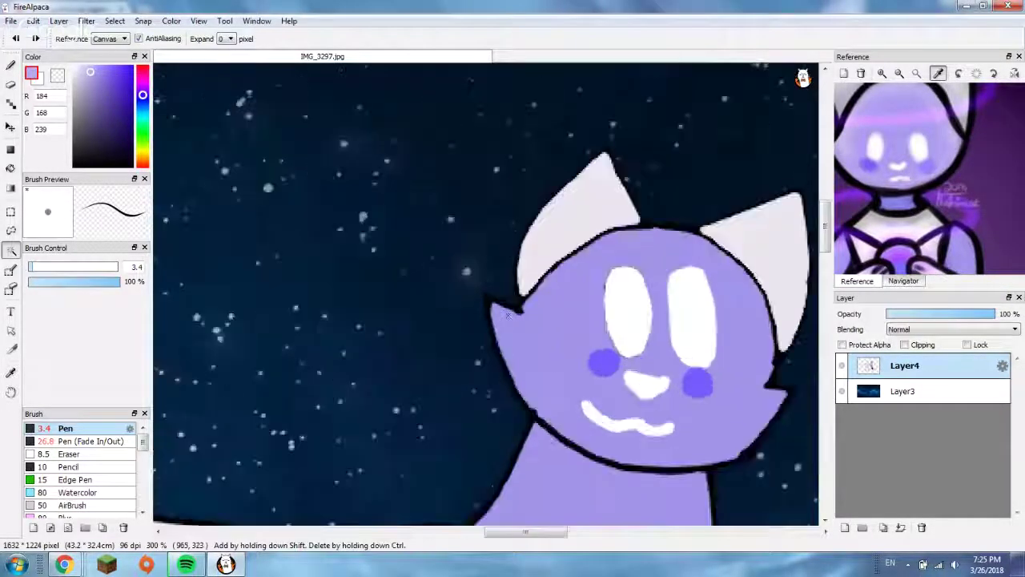
scroll(508, 317, "down", 4)
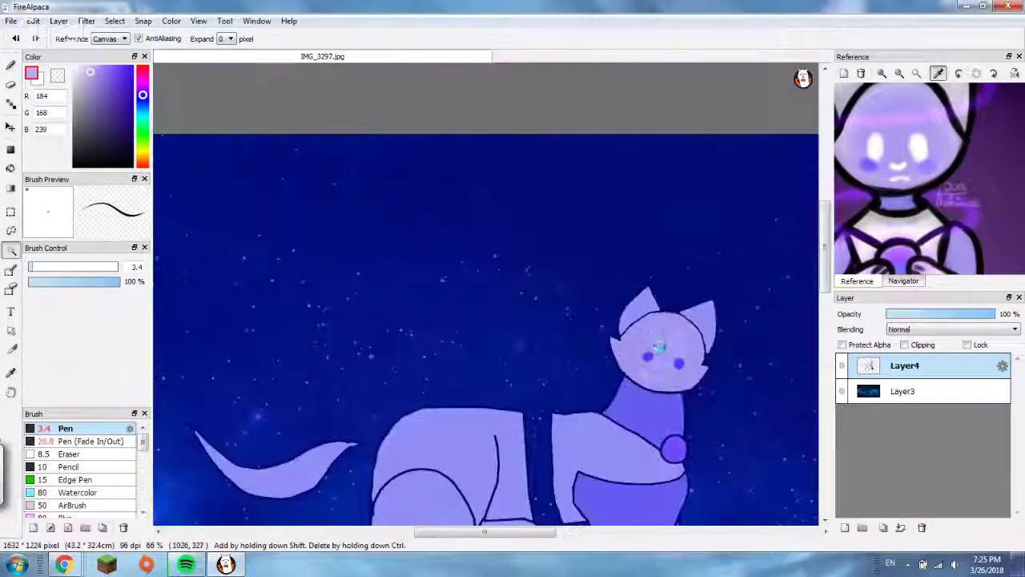
left_click(658, 346)
scroll(673, 351, "up", 3)
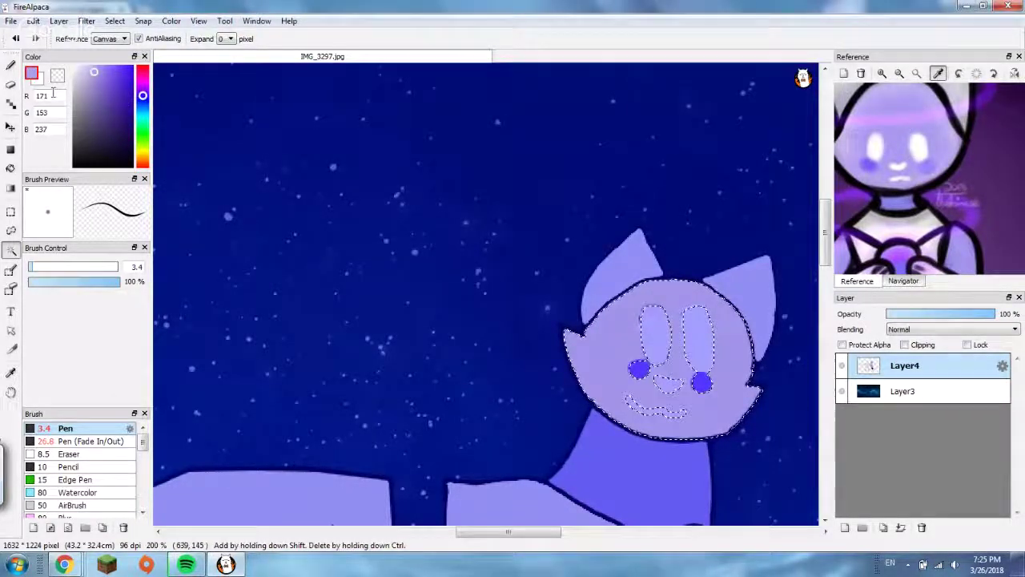
key("b")
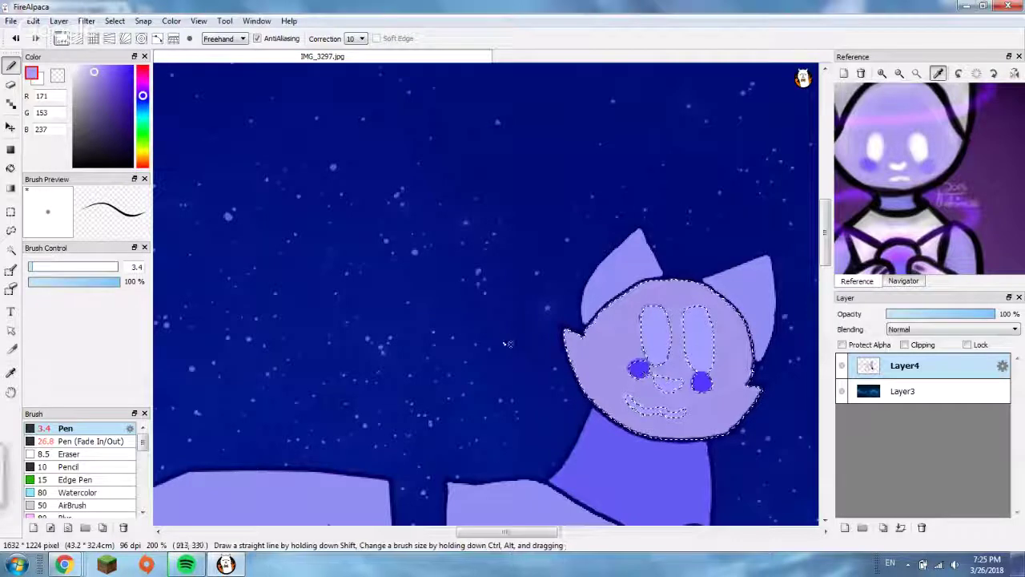
- Sample a lighter purple (RGB 185, 170, 237) from the reference face, set the Pen size to 154, and paint over the selected face
left_click(957, 142)
left_click_drag(49, 265, 121, 267)
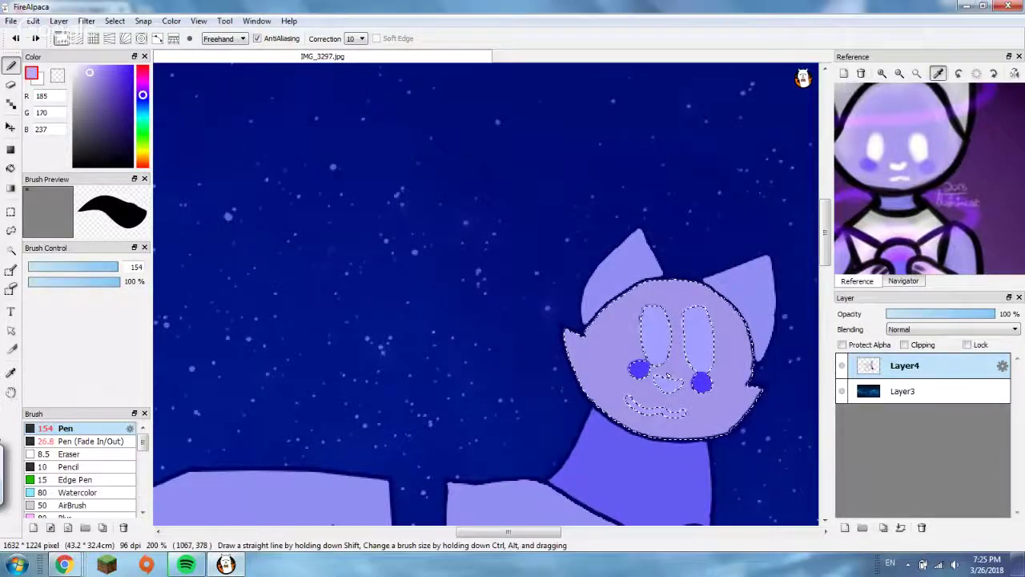
key("Delete")
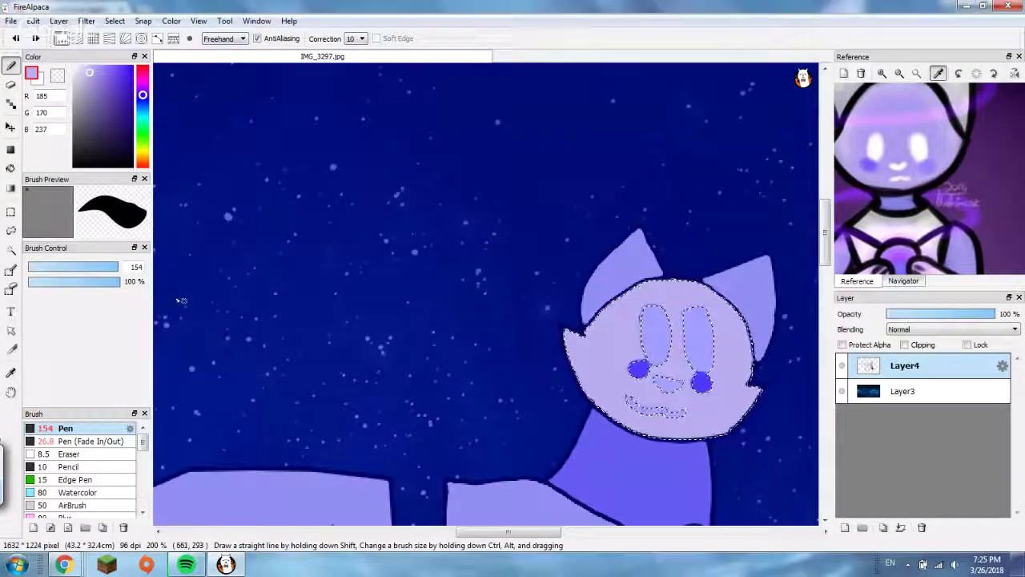
- Reduce the Pen size to 20 and sample a paler purple (RGB 196, 176, 235) beside the reference character's eye
mouse_move(51, 269)
left_mouse_down()
mouse_move(85, 266)
mouse_move(64, 266)
left_mouse_up()
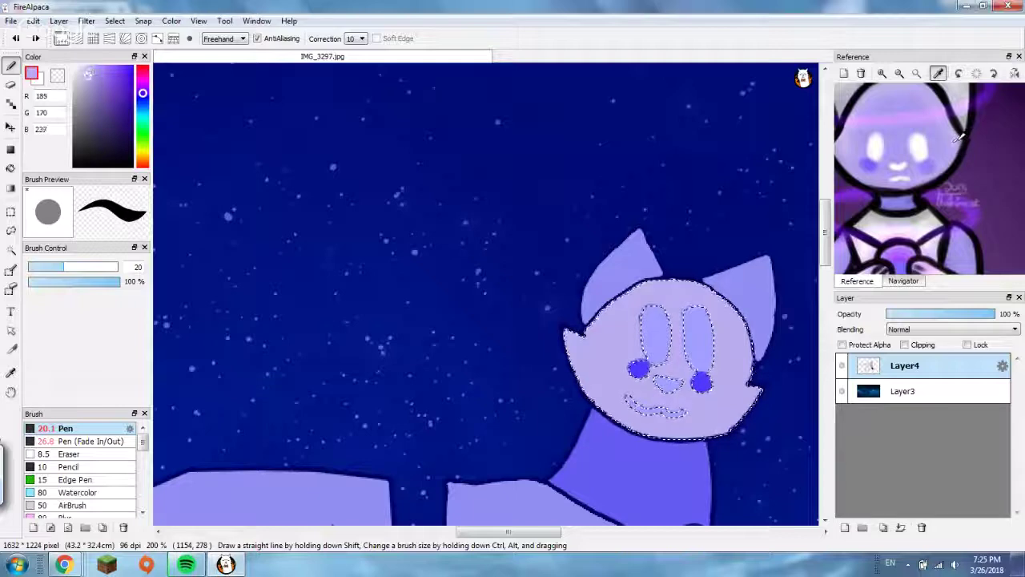
left_click(883, 152)
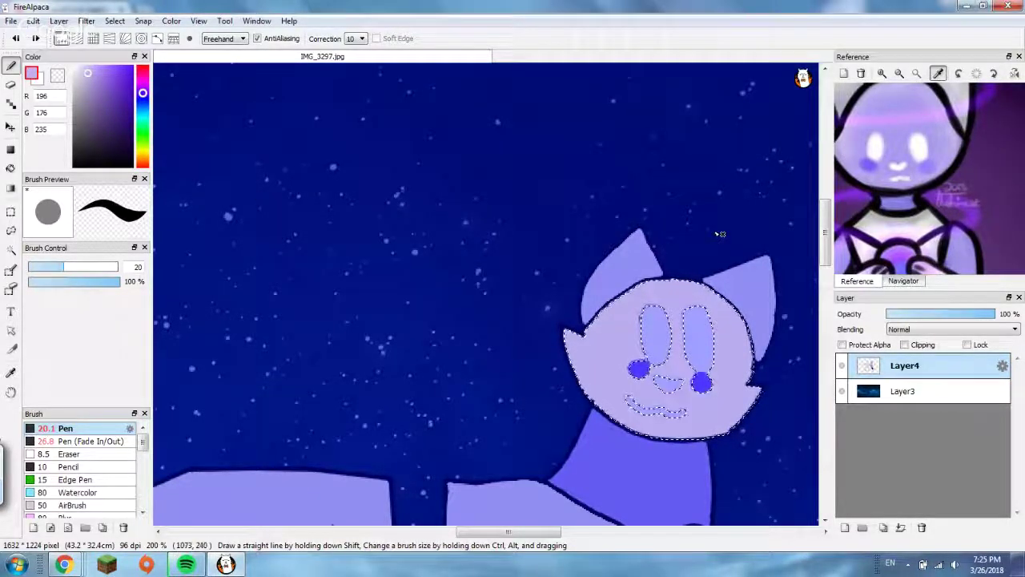
scroll(714, 231, "down", 3)
scroll(698, 308, "up", 5)
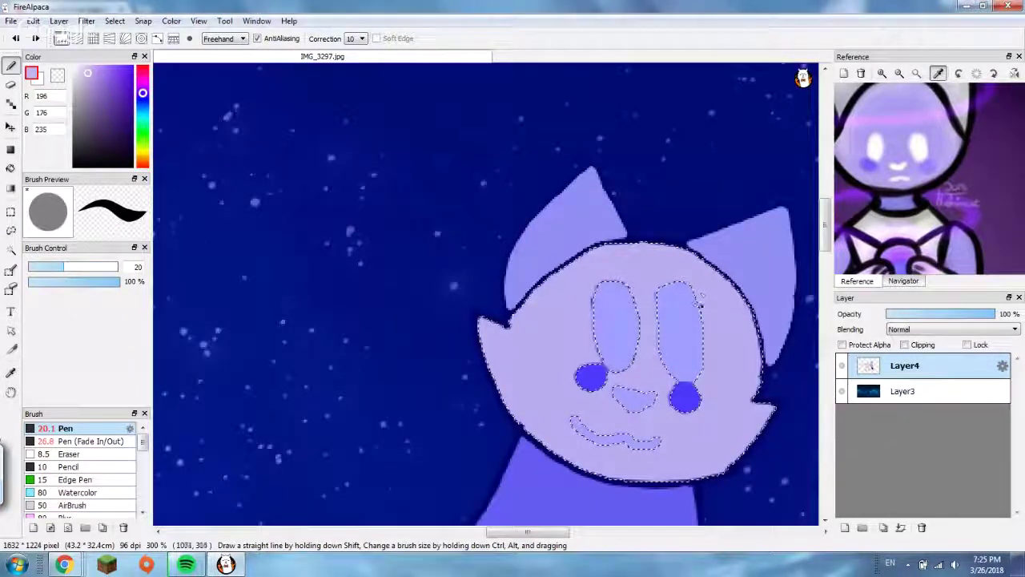
- Sample the purple between the reference character's eyes (RGB 170, 152, 236), set the Pen size to 413, and repaint the selected face
left_click(899, 133)
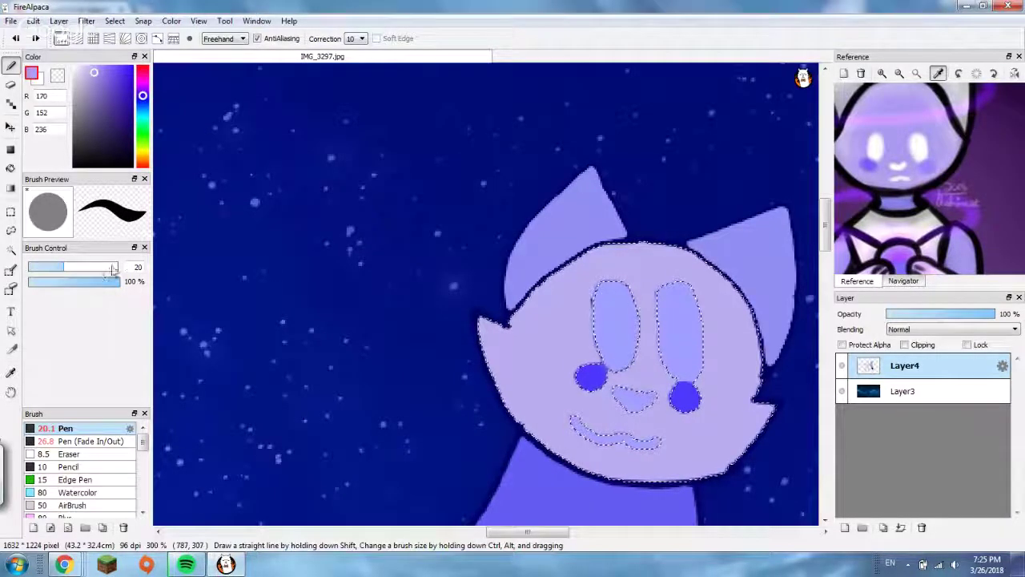
left_click_drag(110, 267, 119, 267)
left_click(633, 352)
key("ctrl+z")
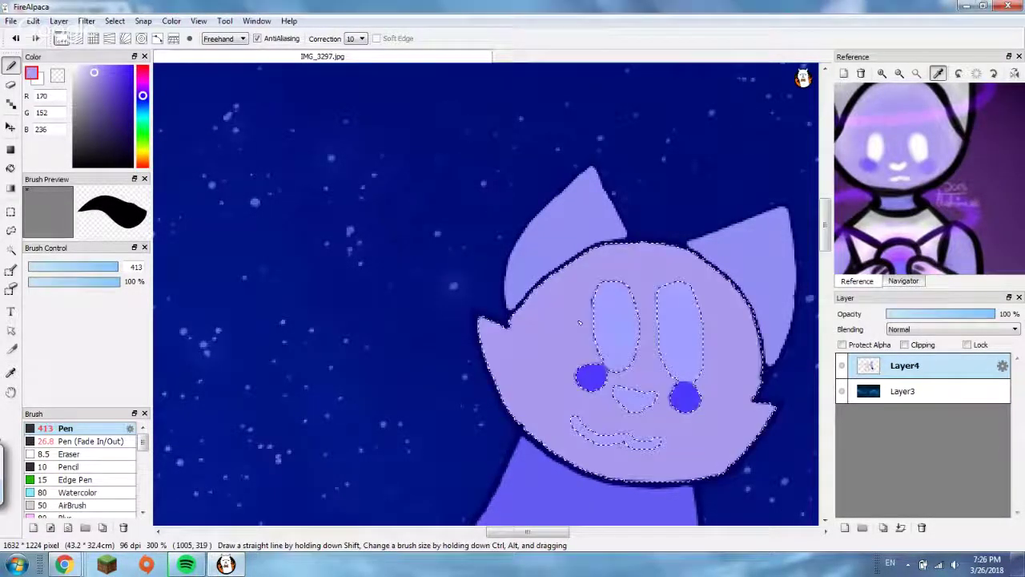
- Remove the selection around the face with the Select Eraser
left_click(10, 288)
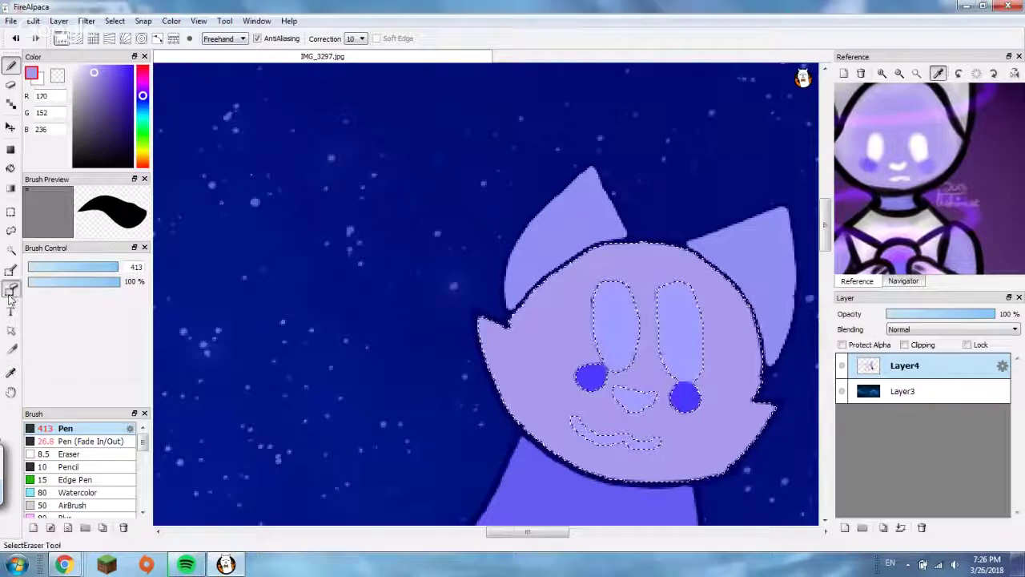
left_click(597, 344)
scroll(596, 344, "down", 8)
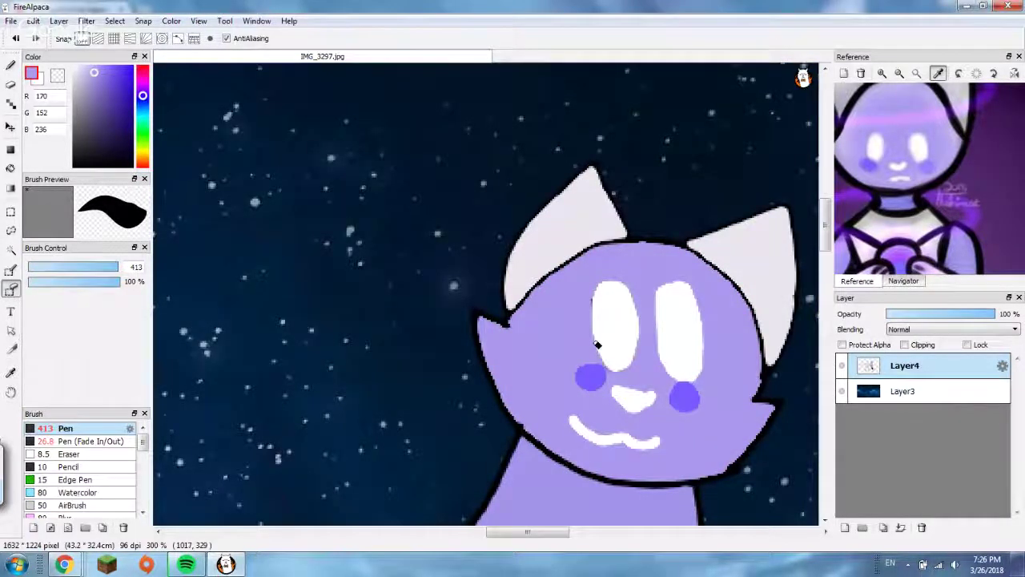
scroll(564, 398, "up", 4)
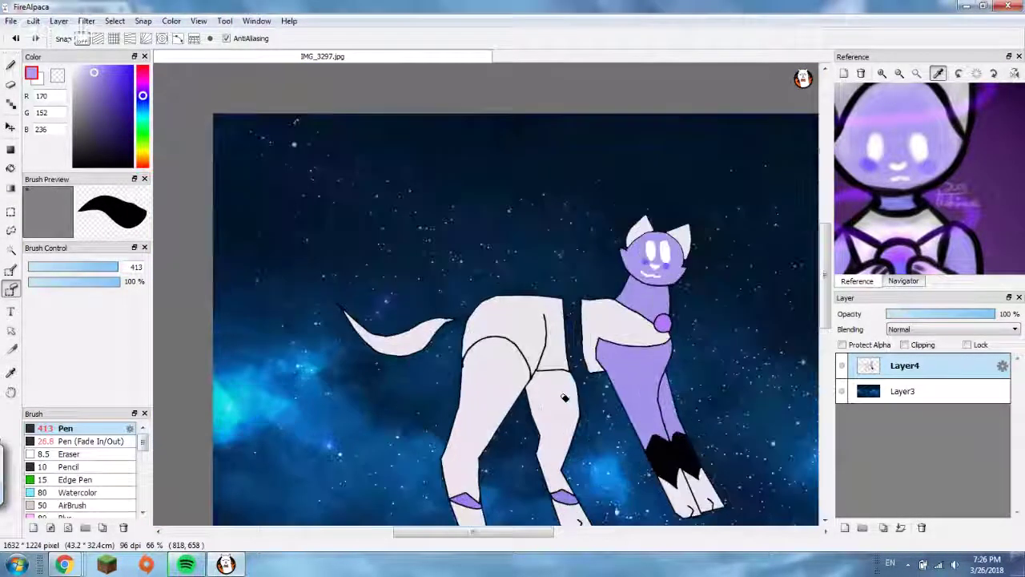
scroll(899, 124, "down", 3)
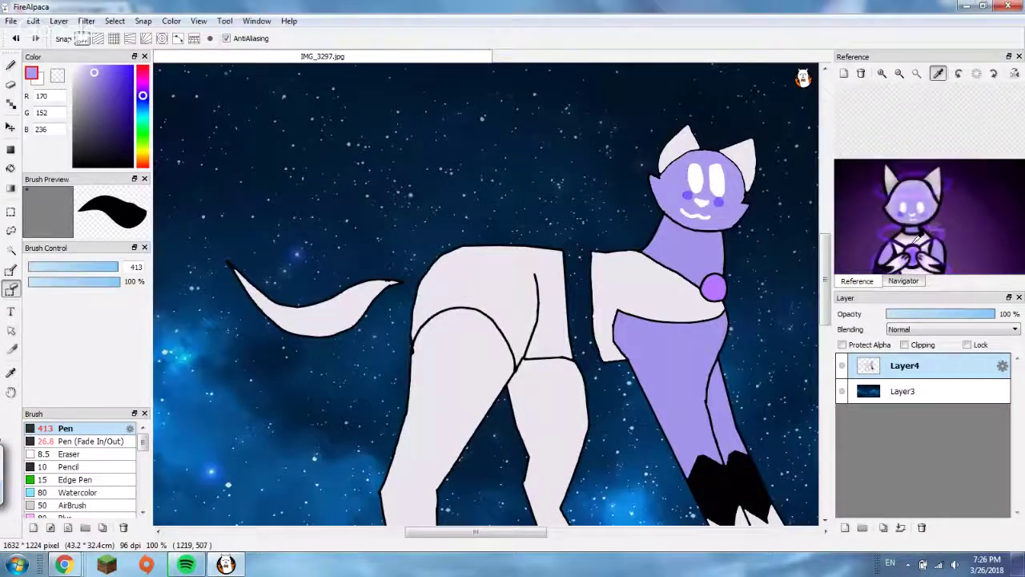
- Frame the reference character's glowing waist and sample its pink-purple (RGB 212, 127, 255) and darker purple (RGB 132, 52, 203)
left_click(937, 74)
left_click_drag(921, 214, 925, 186)
scroll(925, 186, "up", 4)
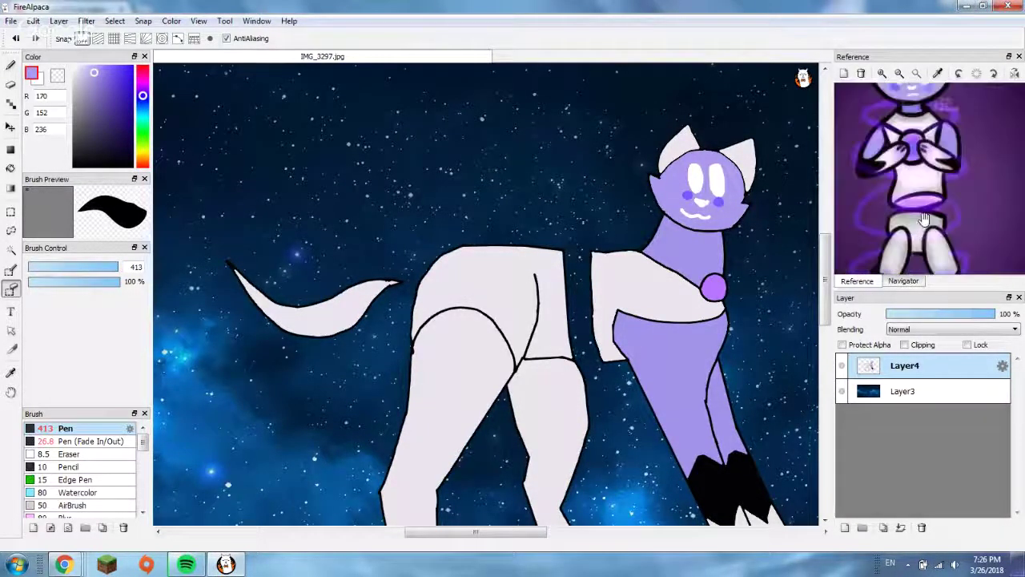
left_click(937, 73)
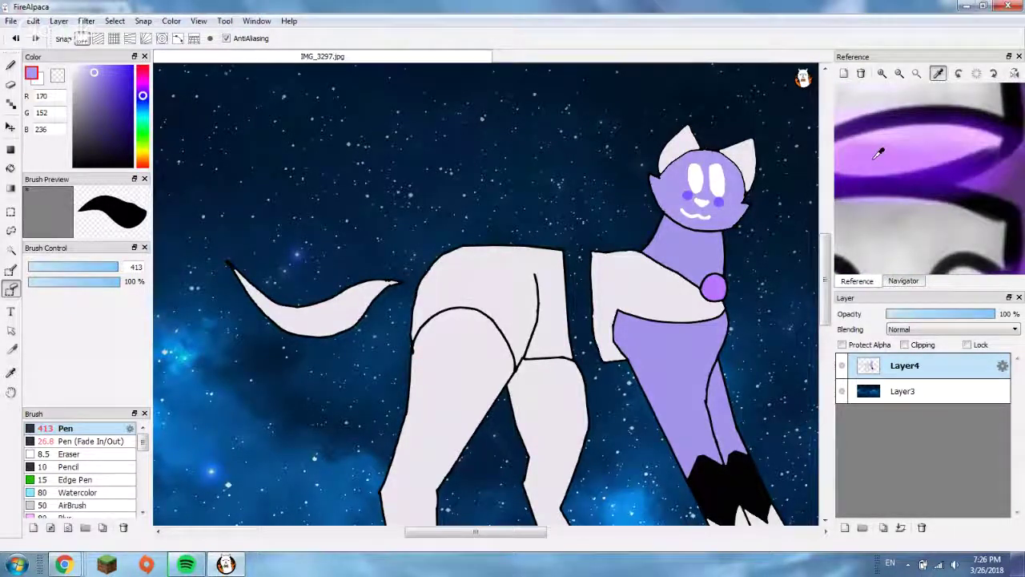
left_click(879, 153)
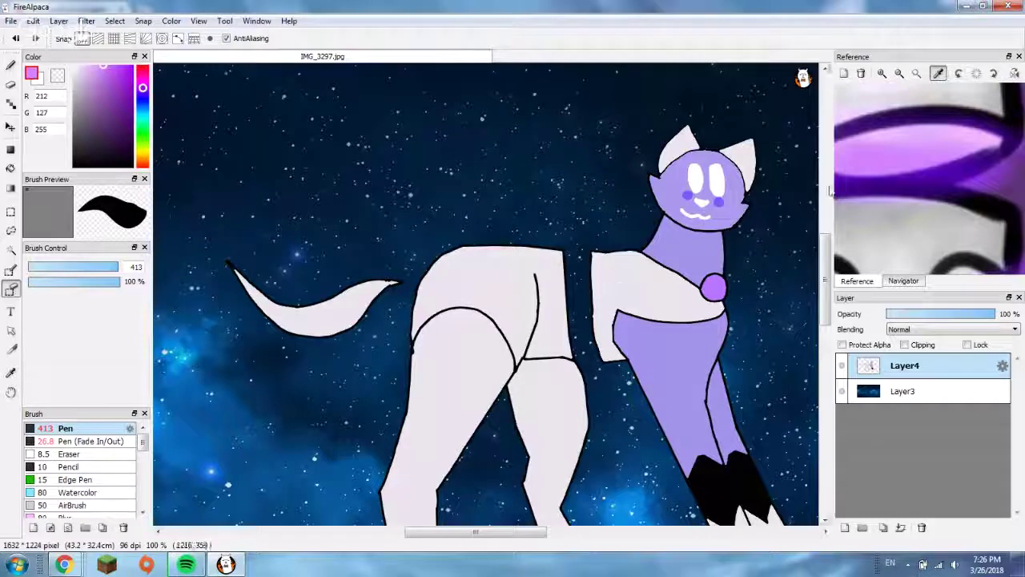
left_click(891, 175)
left_click(992, 176)
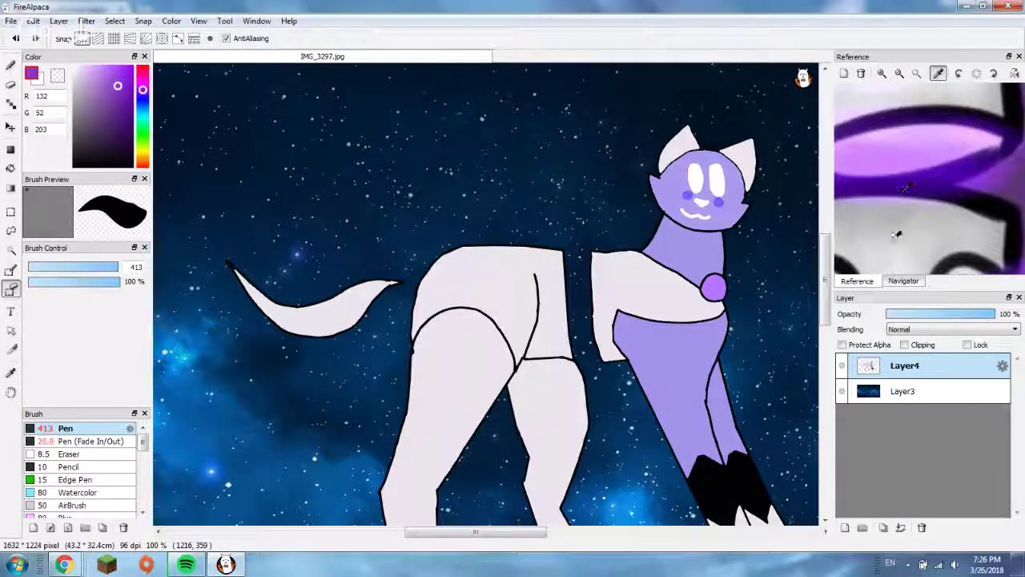
- Load IMG_3298 from the Pictures library as the reference image
left_click(843, 72)
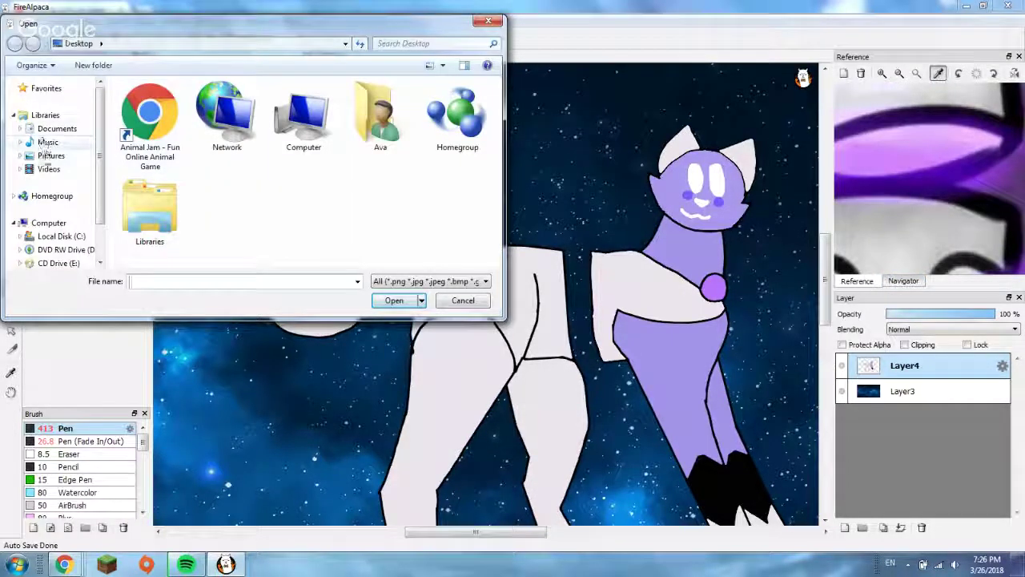
left_click(50, 155)
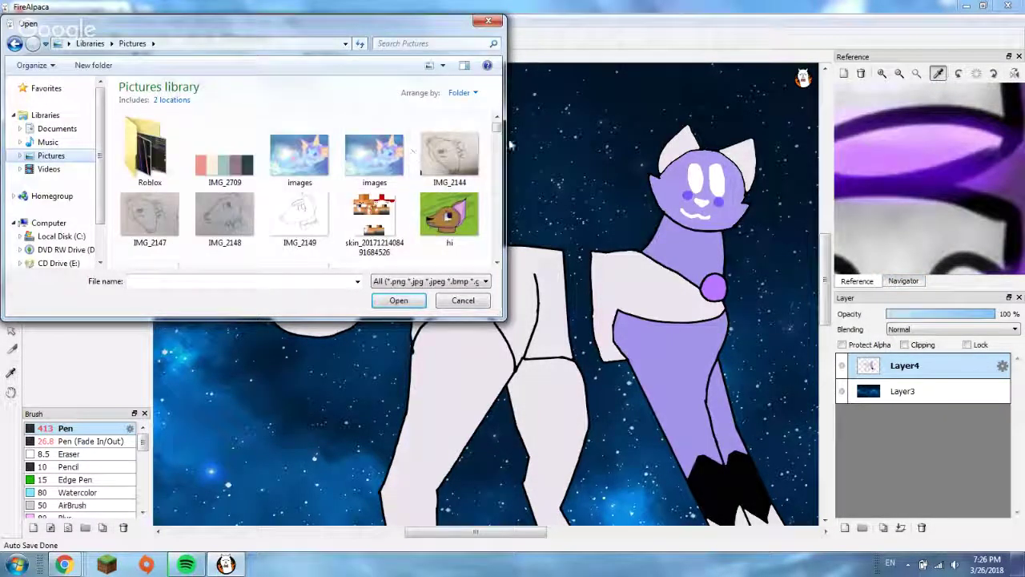
scroll(497, 137, "down", 10)
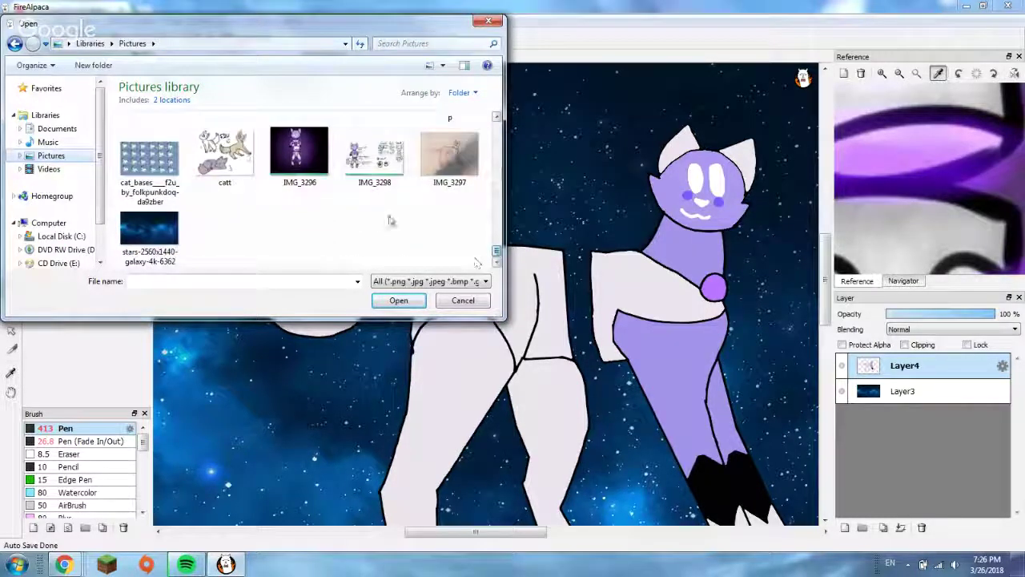
left_click(373, 157)
left_click(399, 300)
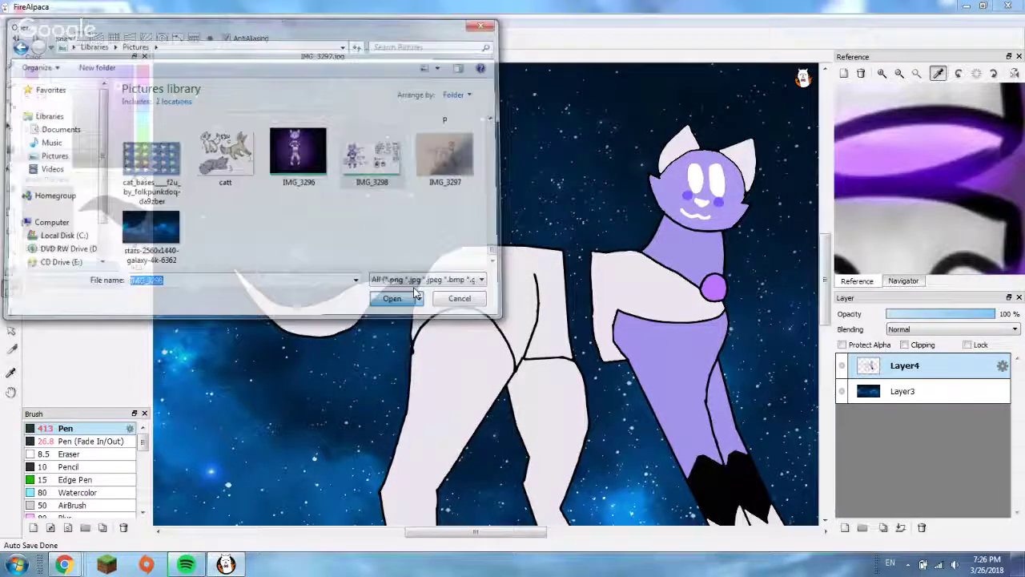
scroll(929, 152, "up", 6)
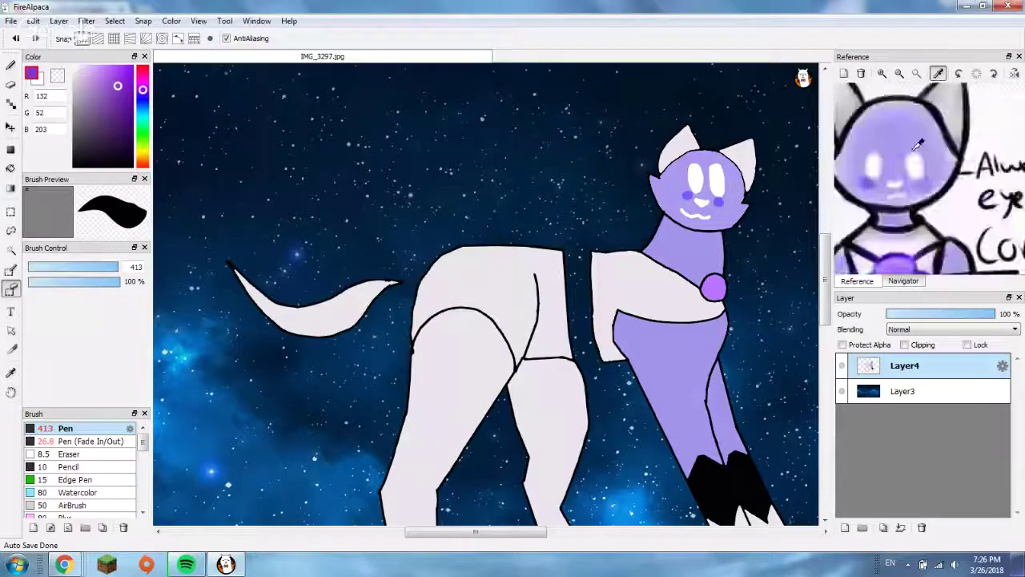
- Frame the purple waist section of the new reference image and sample its colour (RGB 148, 72, 224)
scroll(919, 147, "down", 4)
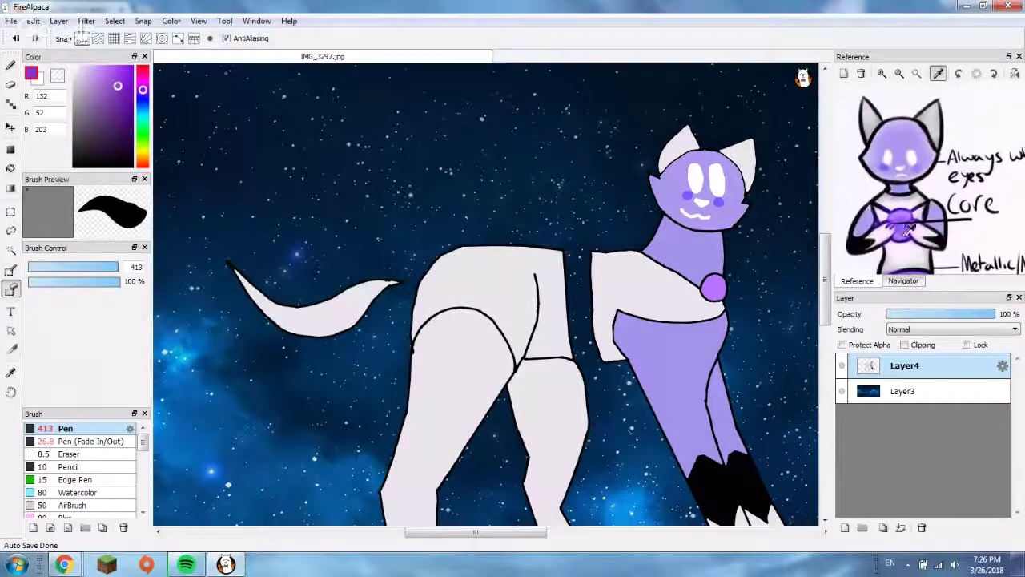
scroll(911, 230, "up", 2)
scroll(929, 225, "down", 4)
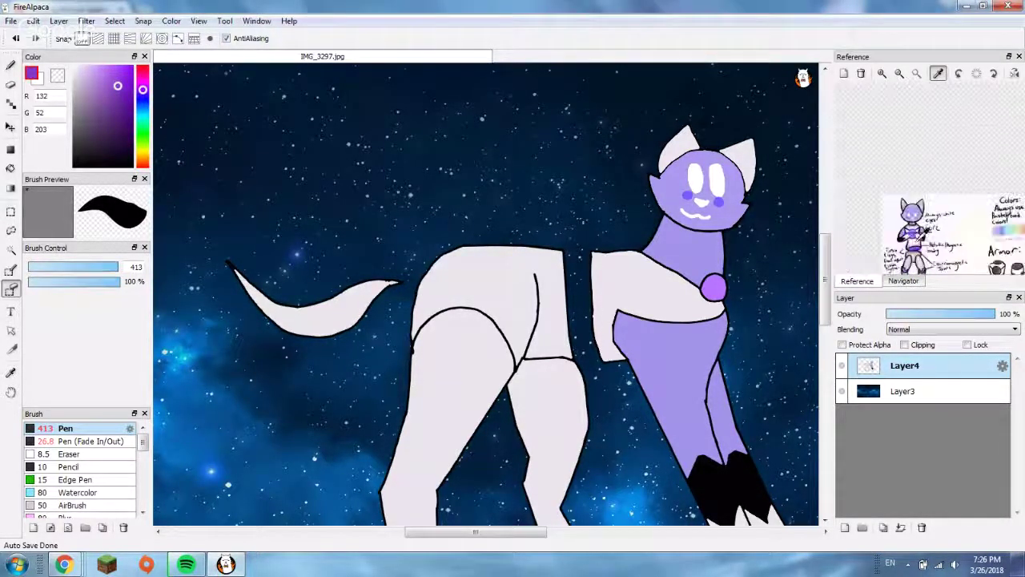
scroll(920, 236, "up", 2)
scroll(895, 194, "up", 4)
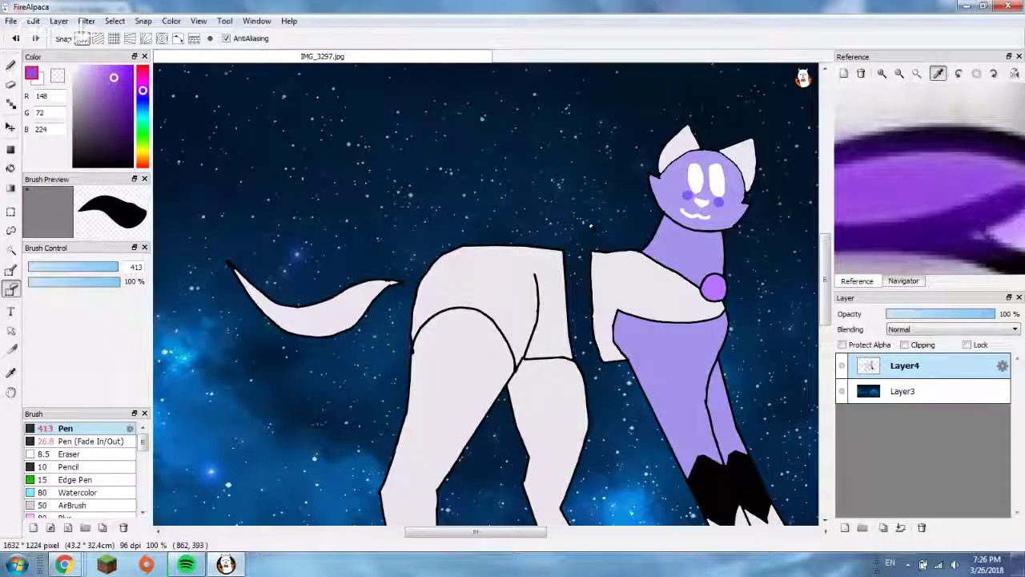
- Choose the AirBrush at size 50, try a purple stroke in the gap between the two body segments, and undo it
left_click(114, 504)
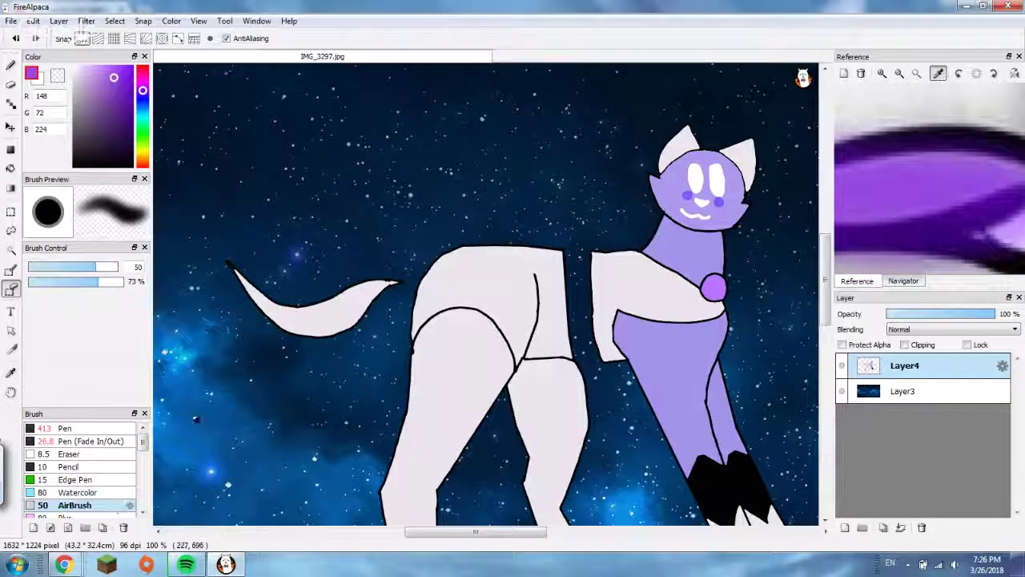
left_click(10, 67)
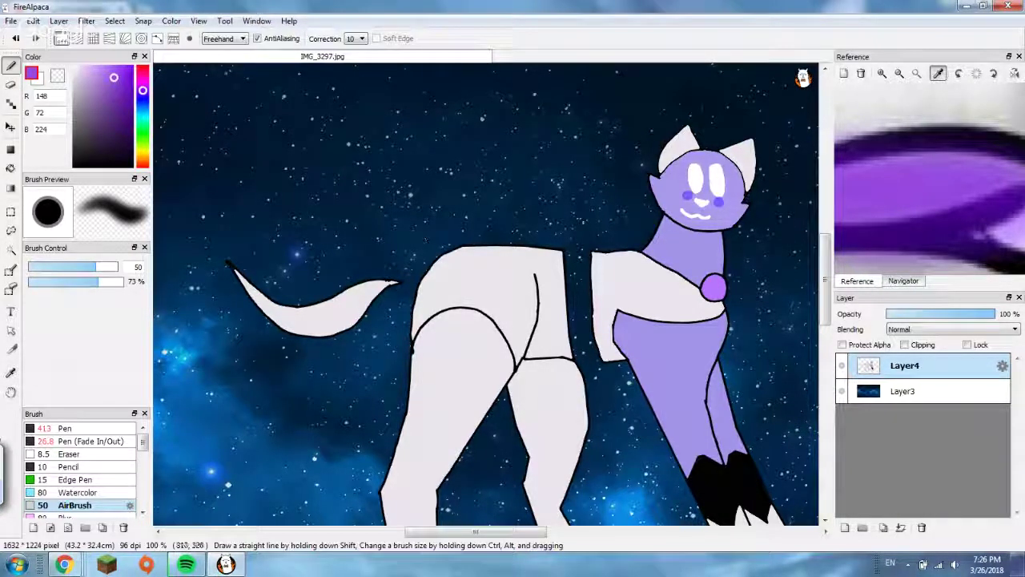
mouse_move(574, 319)
left_mouse_down()
mouse_move(578, 353)
mouse_move(577, 256)
mouse_move(592, 364)
mouse_move(587, 257)
left_mouse_up()
key("ctrl+z")
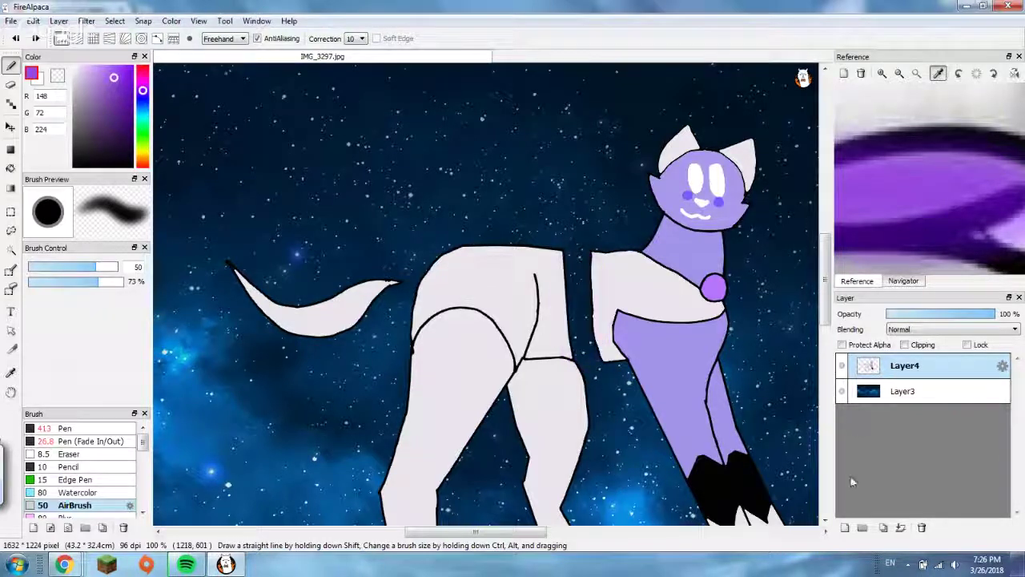
- Add a new layer, airbrush a purple band across the gap between the body segments, and lower the layer's opacity to 47%
left_click(845, 527)
mouse_move(571, 258)
left_mouse_down()
mouse_move(600, 347)
mouse_move(573, 273)
mouse_move(598, 372)
mouse_move(578, 310)
left_mouse_up()
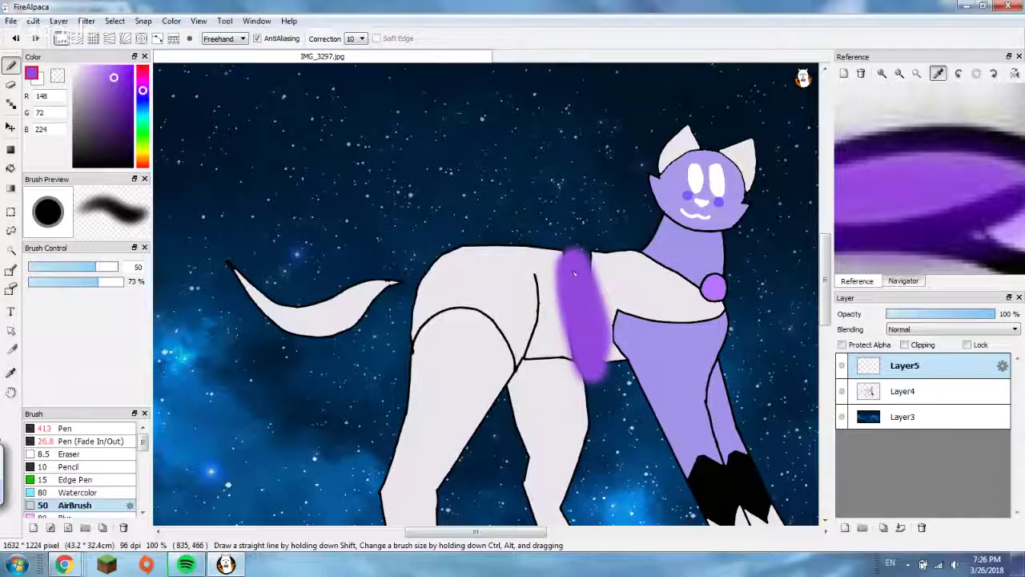
left_click_drag(961, 319, 929, 319)
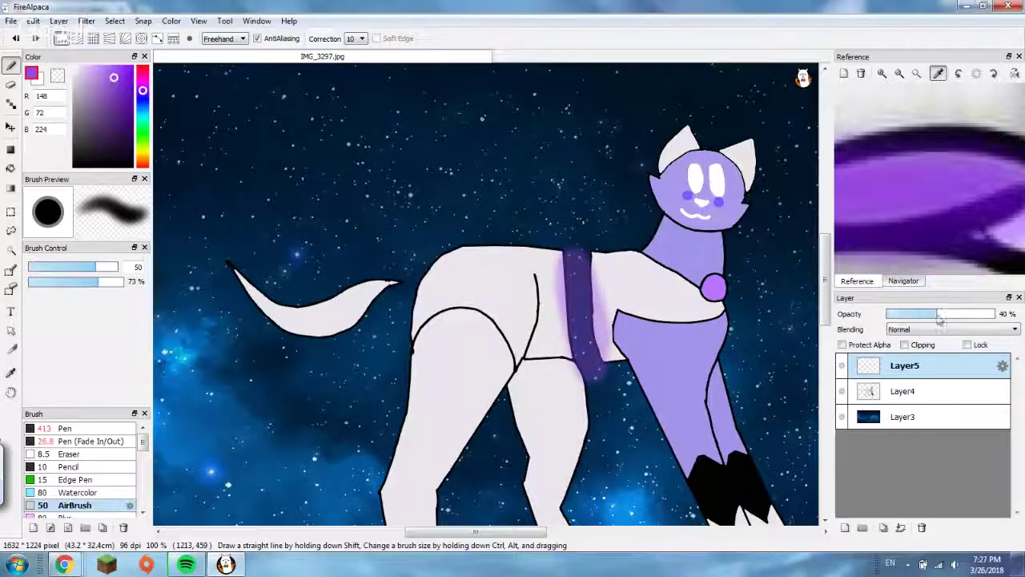
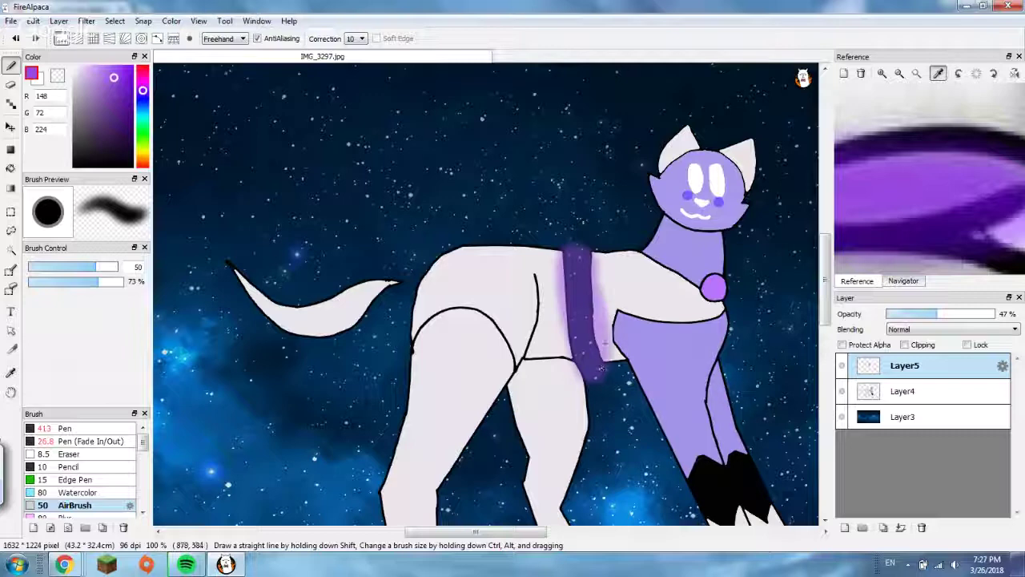
scroll(888, 167, "down", 6)
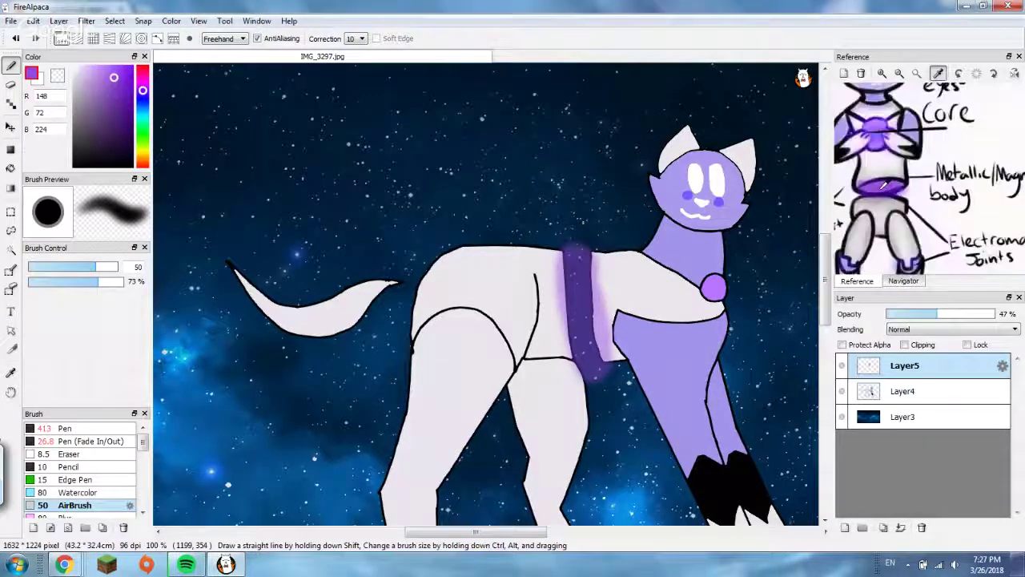
- Airbrush purple glows around the round chest core and over the purple ankle joints of both hind legs
scroll(889, 167, "up", 3)
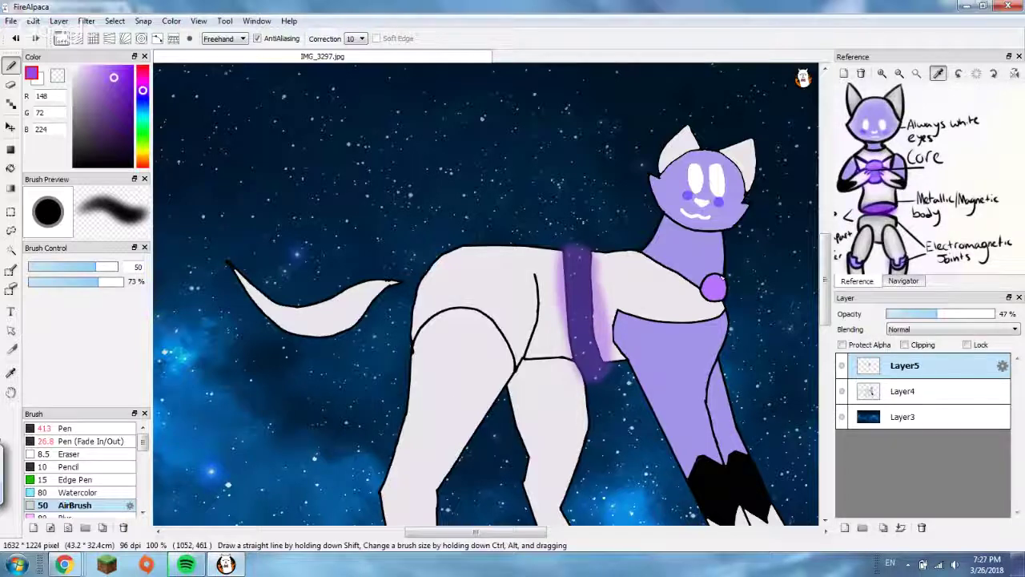
left_click_drag(709, 288, 724, 295)
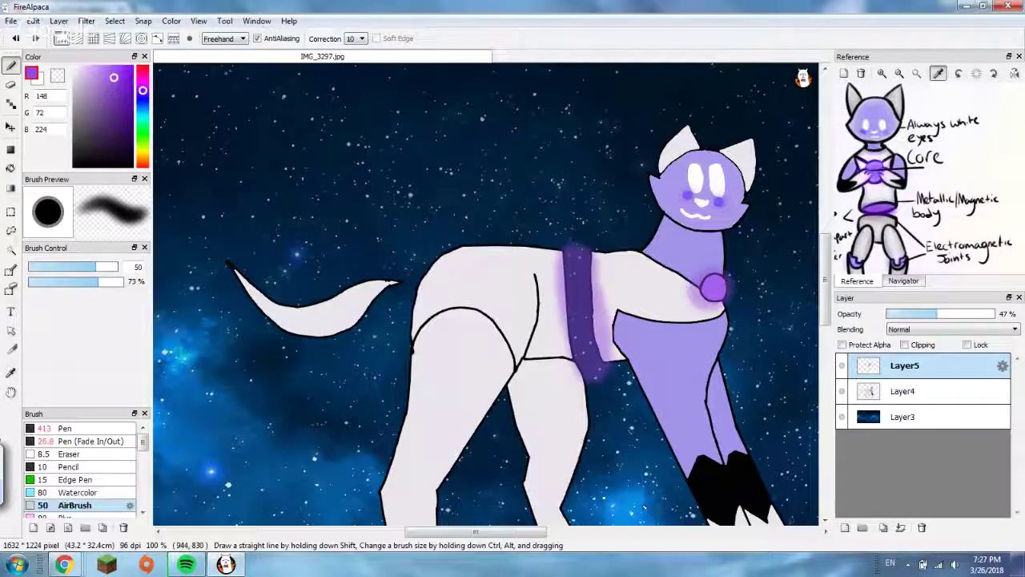
scroll(572, 420, "down", 3)
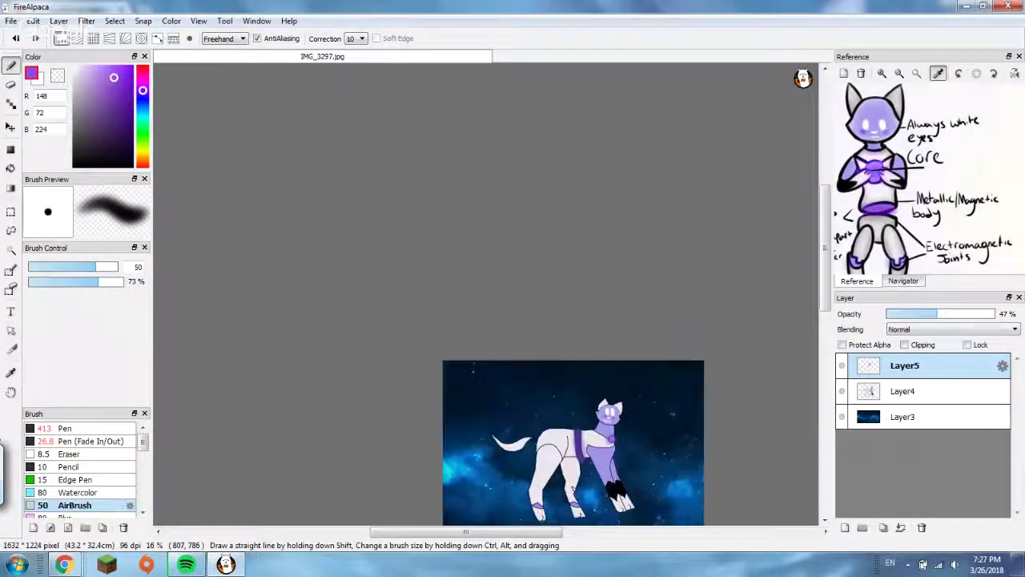
scroll(573, 421, "up", 1)
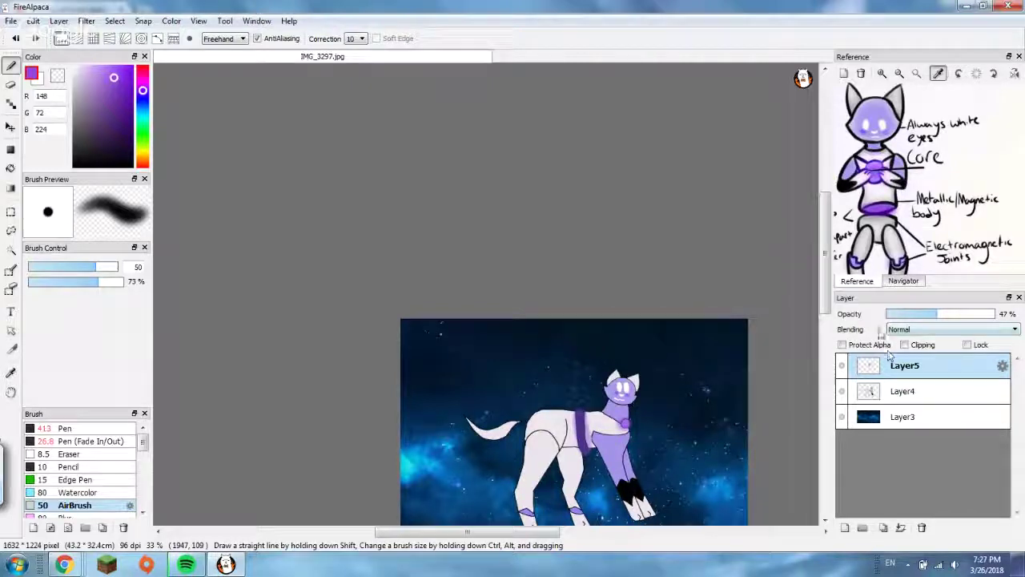
left_click(903, 280)
left_click(905, 223)
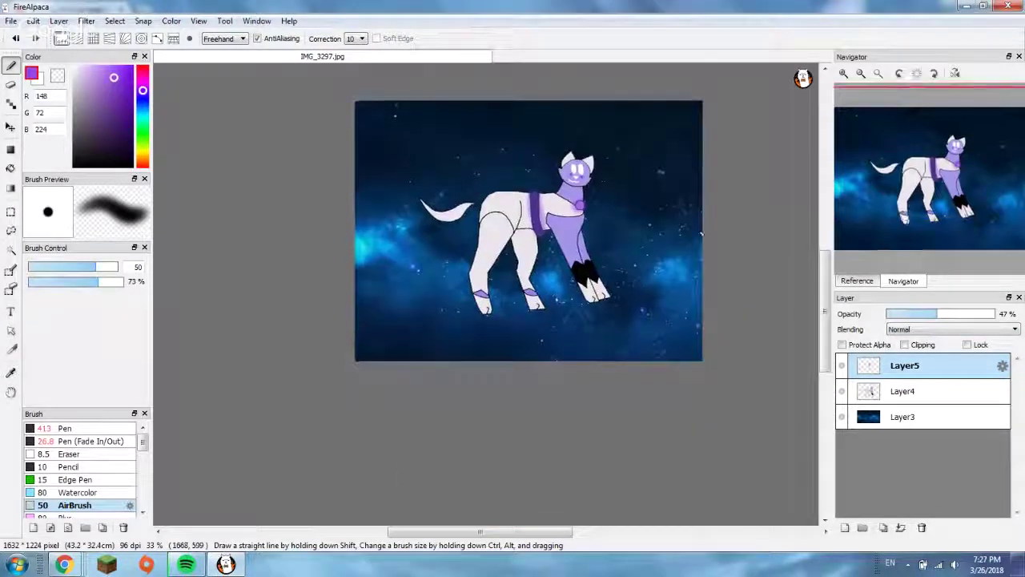
scroll(445, 273, "up", 6)
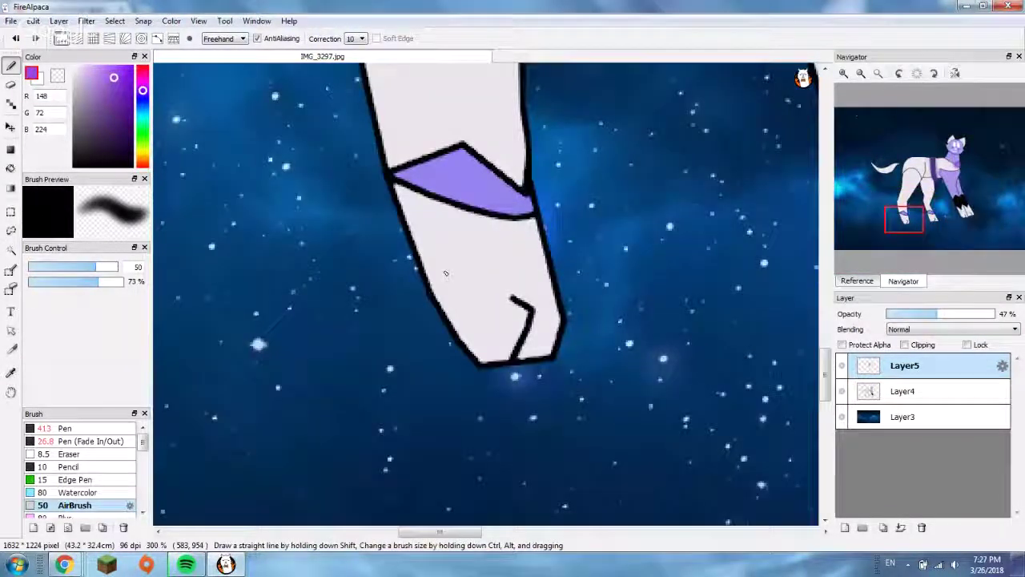
mouse_move(386, 149)
left_mouse_down()
mouse_move(395, 168)
mouse_move(451, 156)
mouse_move(524, 197)
mouse_move(509, 207)
left_mouse_up()
scroll(508, 207, "down", 3)
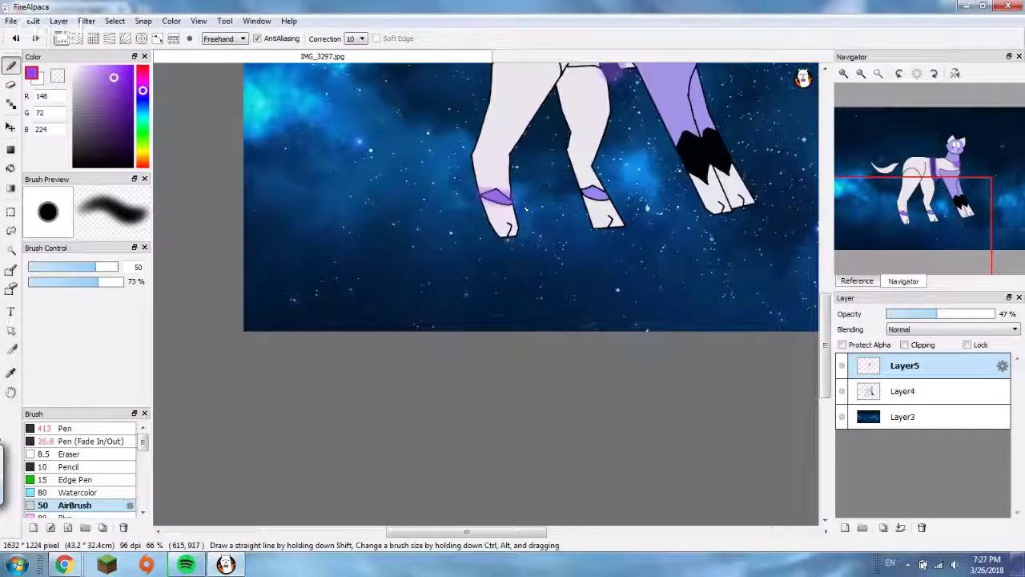
scroll(608, 166, "up", 2)
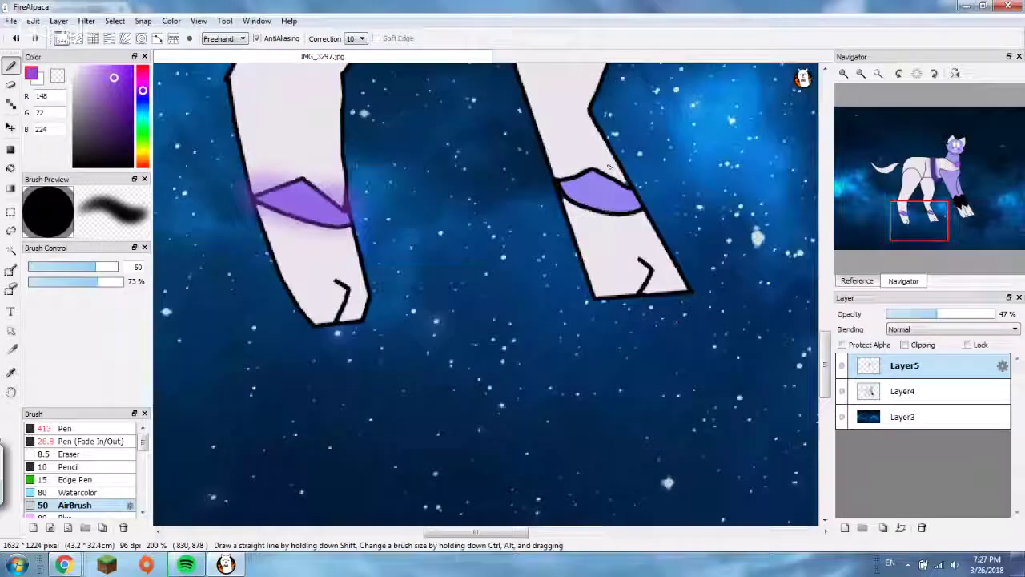
mouse_move(583, 210)
left_mouse_down()
mouse_move(560, 179)
mouse_move(631, 189)
mouse_move(652, 208)
left_mouse_up()
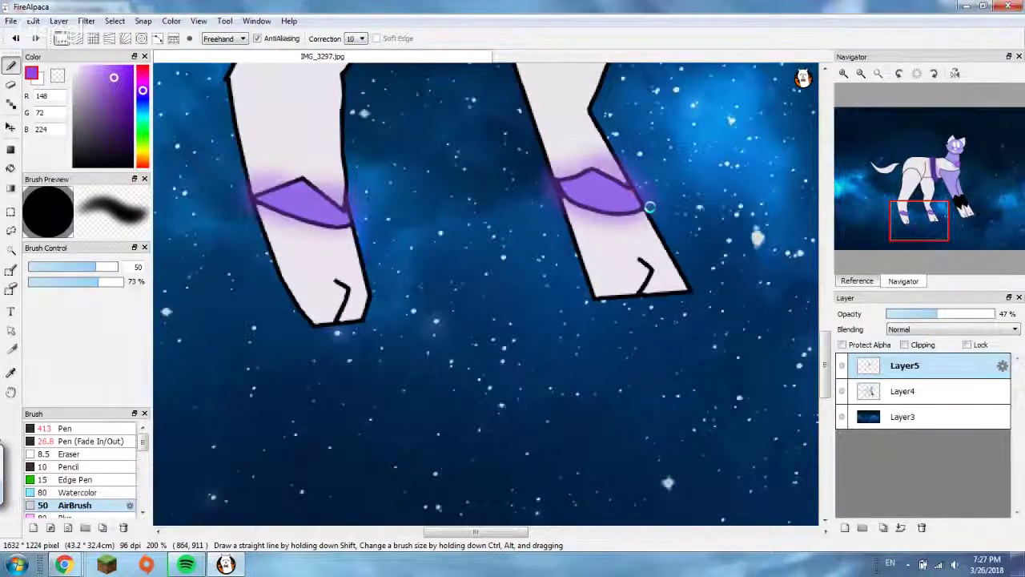
- Frame the grey legs in the reference image and sample their shading colour (RGB 189, 189, 189)
scroll(652, 206, "down", 6)
scroll(650, 173, "up", 3)
scroll(649, 173, "up", 2)
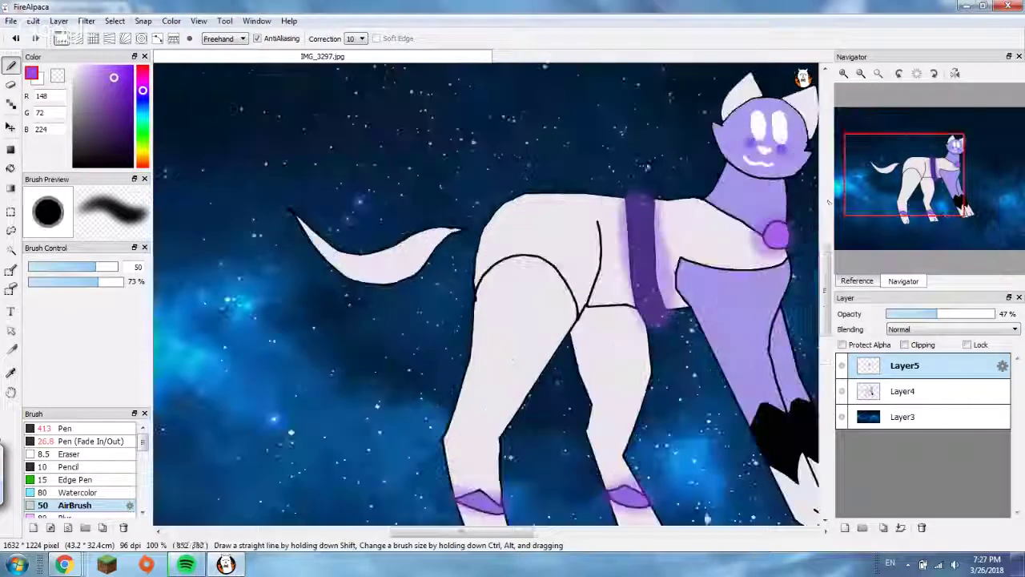
left_click(858, 282)
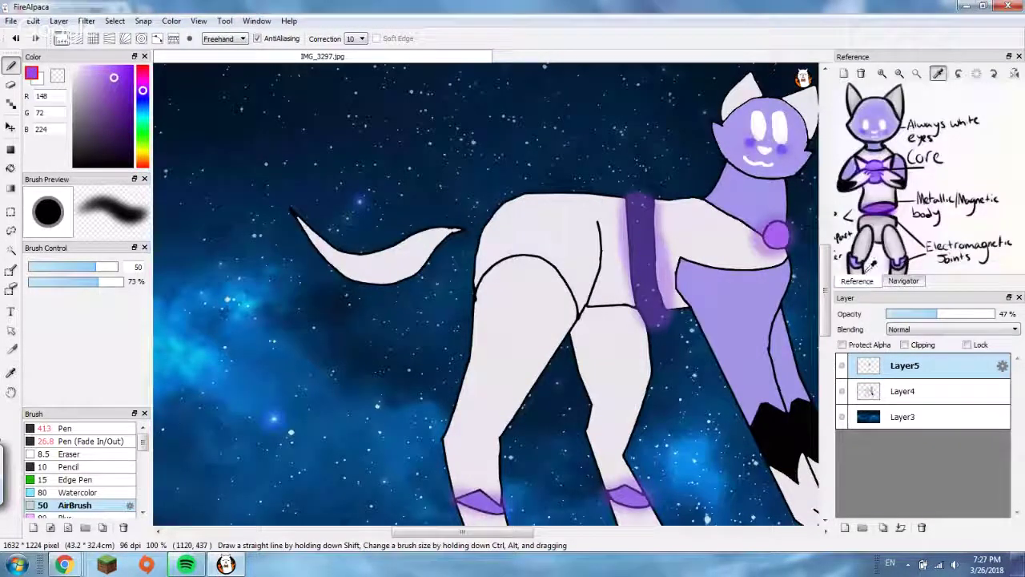
scroll(879, 210, "down", 4)
scroll(885, 216, "up", 1)
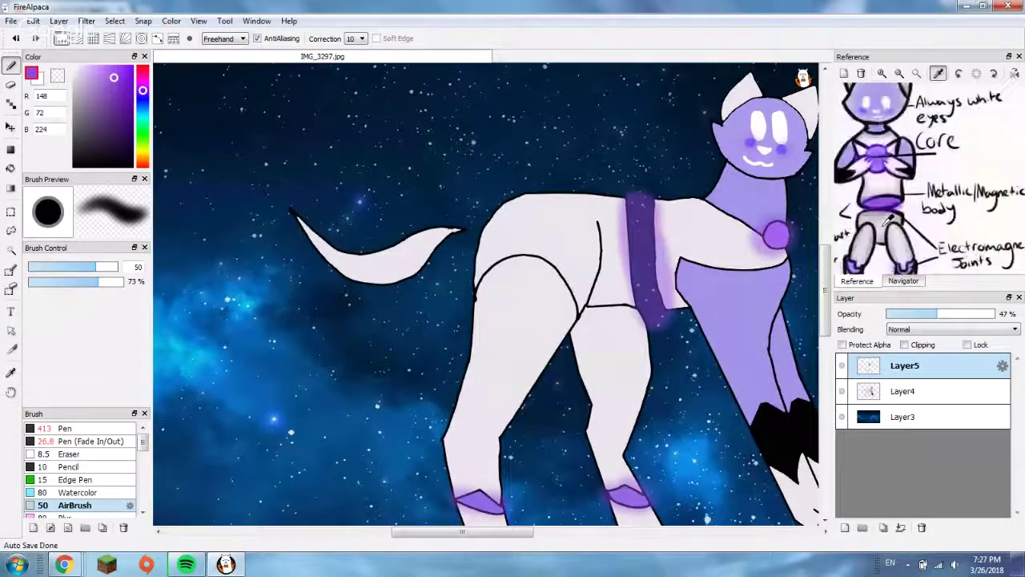
scroll(889, 220, "up", 2)
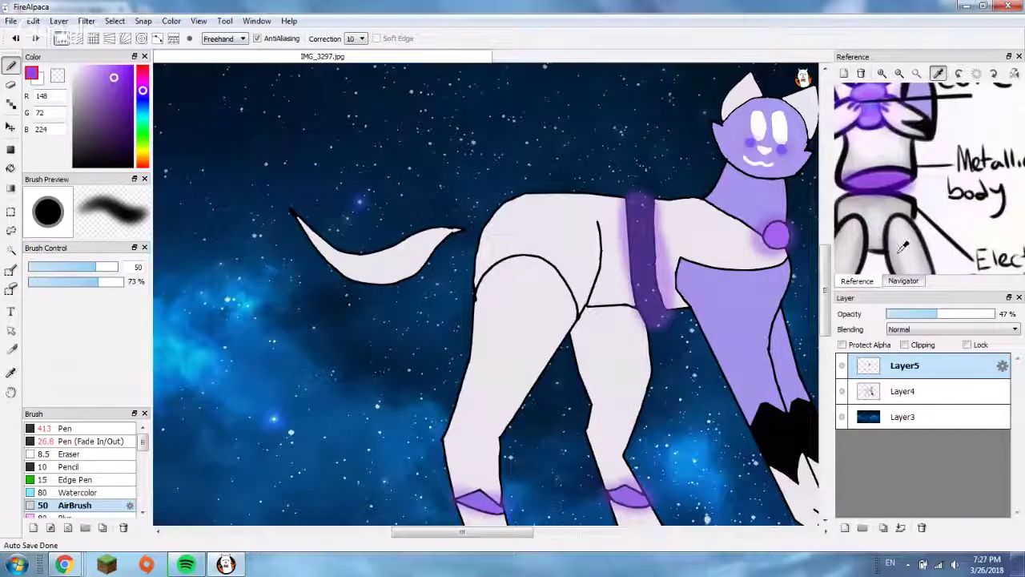
left_click(900, 249)
left_click(897, 249)
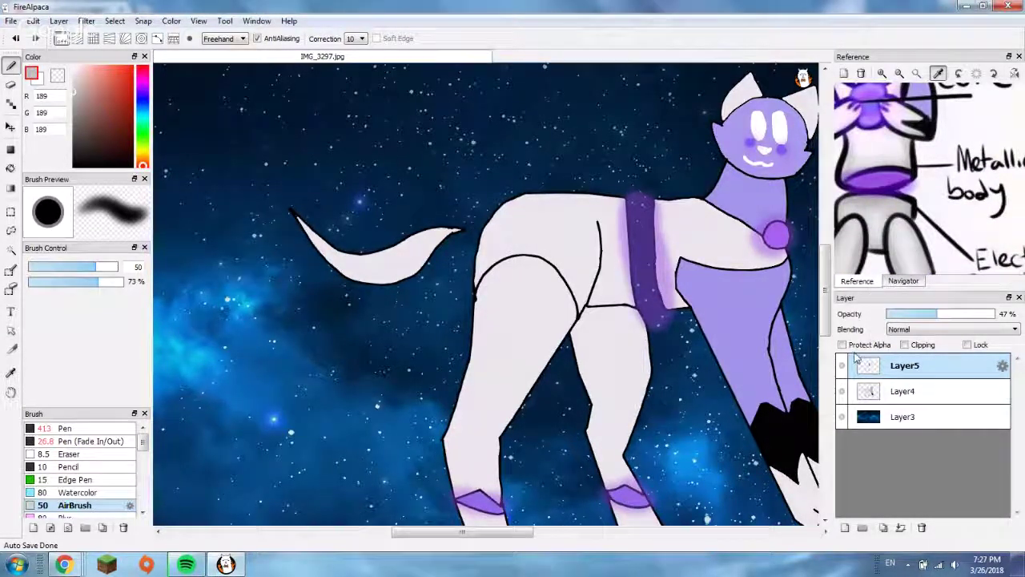
- Duplicate the glow layer and undo the duplication
left_click(884, 528)
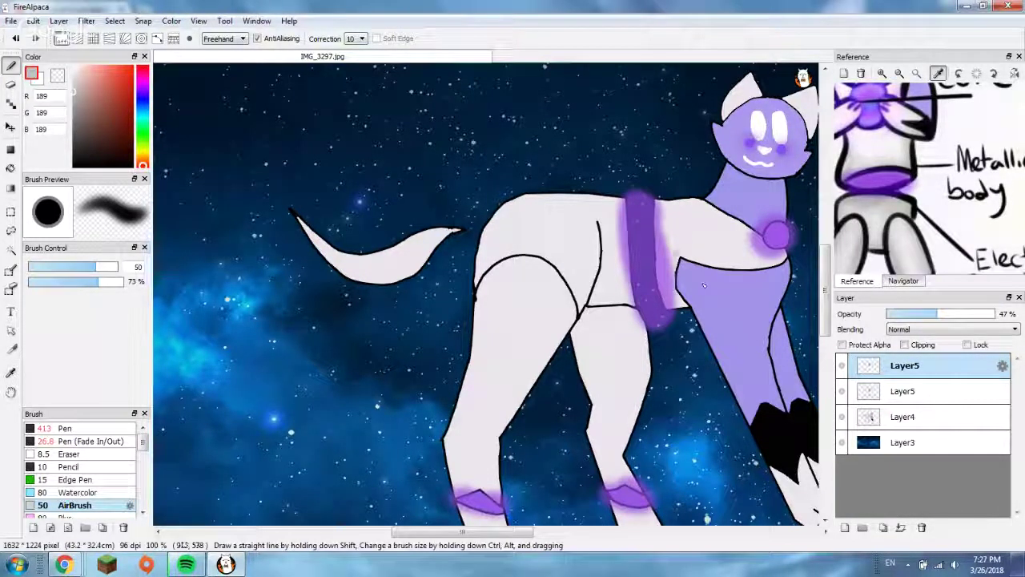
key("ctrl+z")
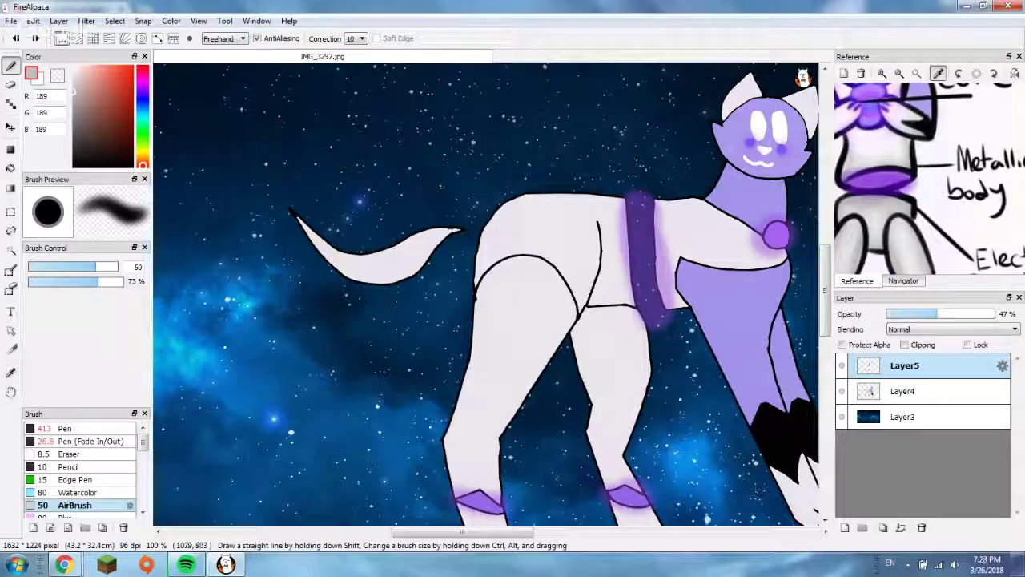
- Add a new layer and try to select the light-grey rear body, tail and hind legs with the Magic Wand
left_click(844, 528)
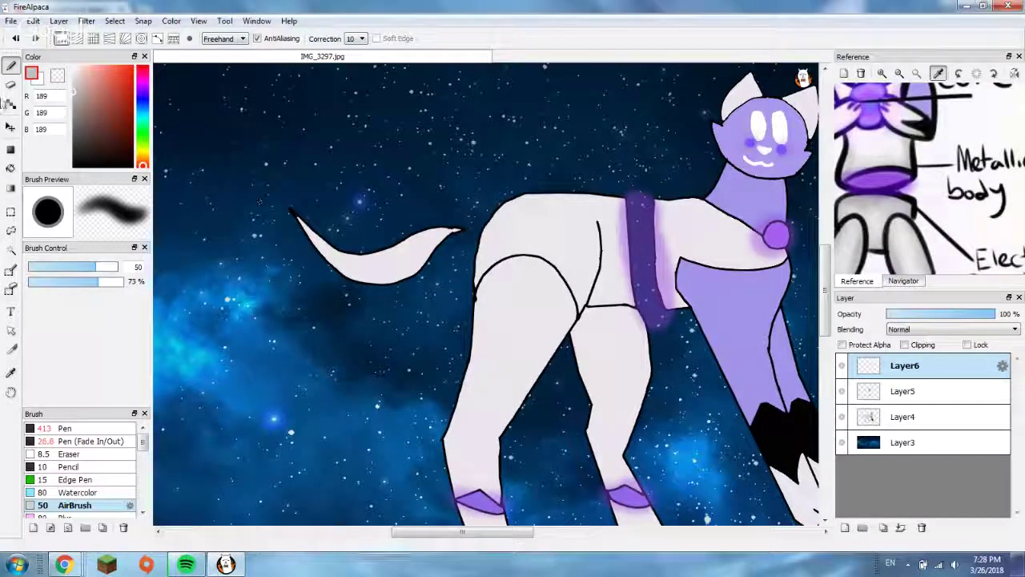
left_click(10, 250)
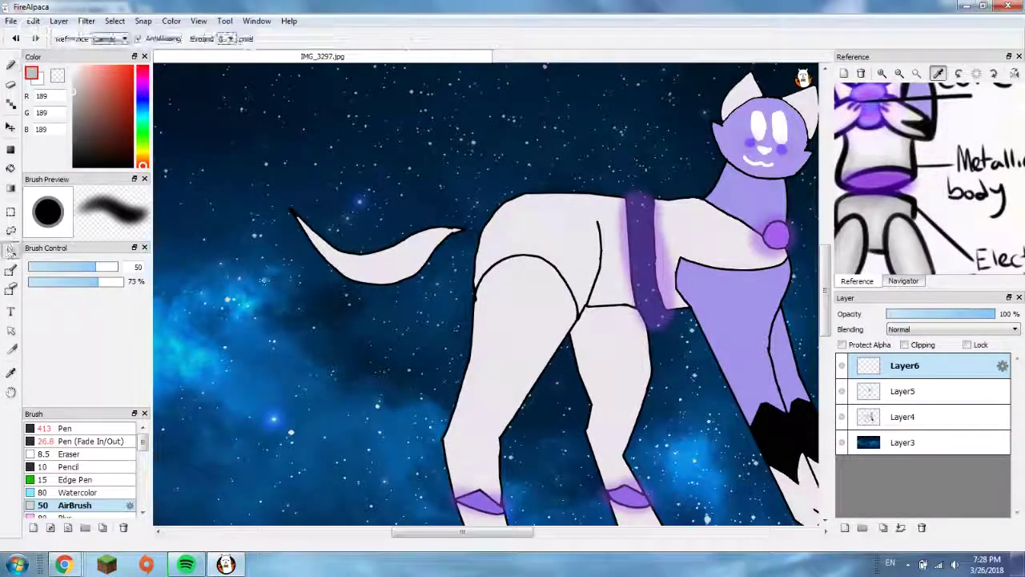
left_click(563, 239)
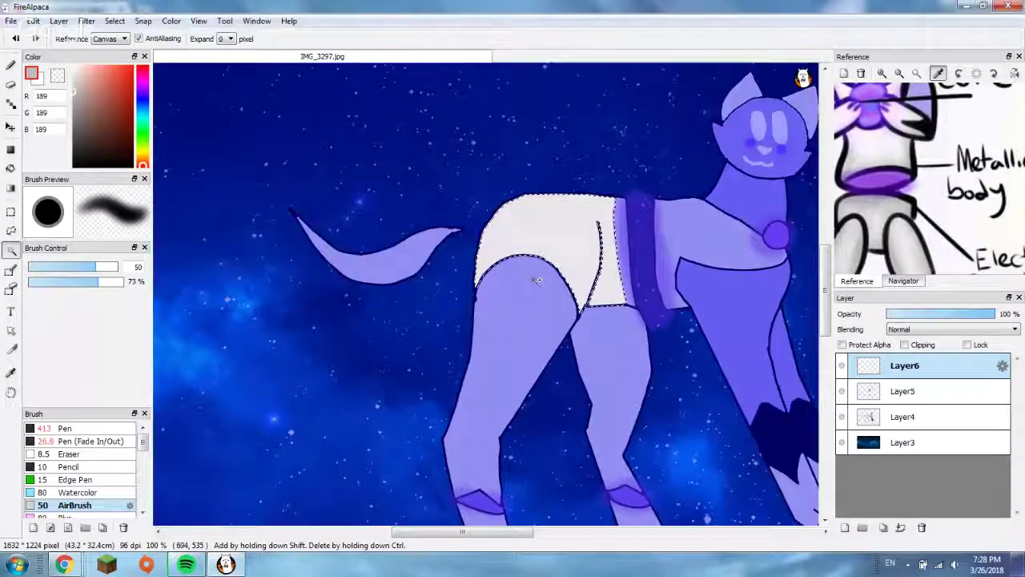
left_click(535, 280, "shift")
left_click(384, 257, "shift")
left_click(616, 384, "shift")
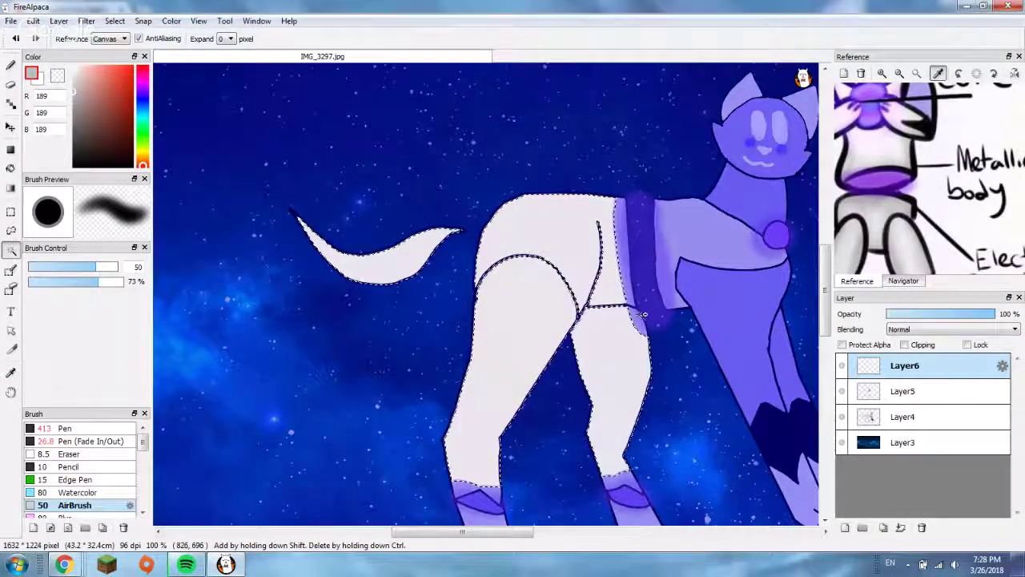
left_click(629, 284, "shift")
- Toggle the visibility of the layers to check the selected area, and undo the selection and the new layer
scroll(629, 285, "up", 2)
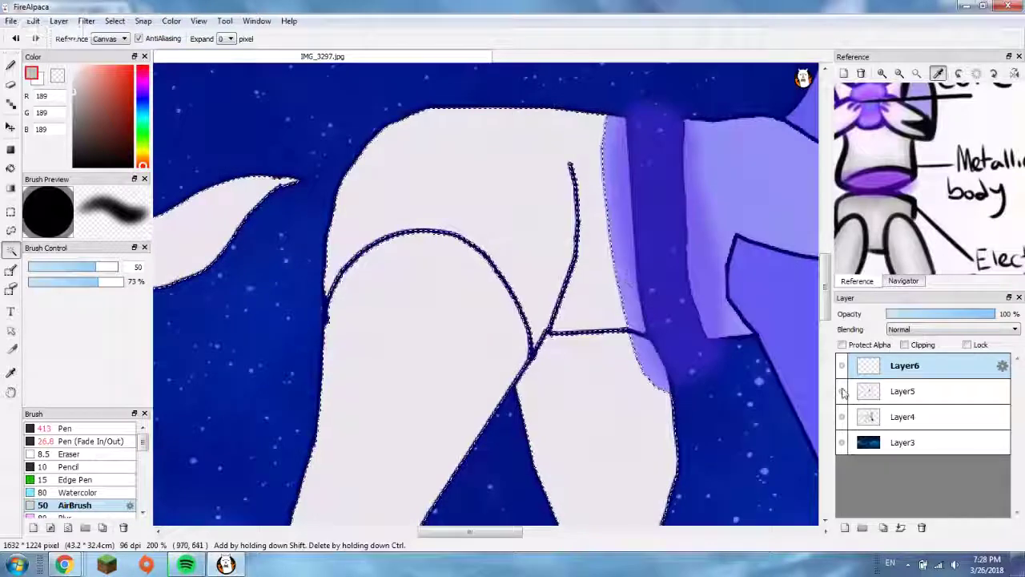
left_click(839, 389)
left_click(841, 391)
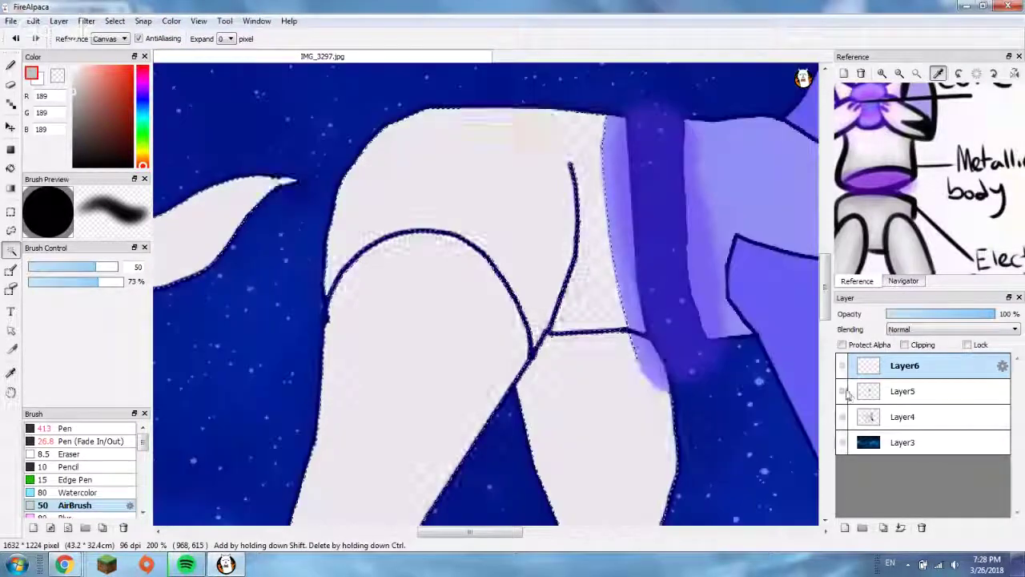
left_click(842, 392)
left_click(842, 394)
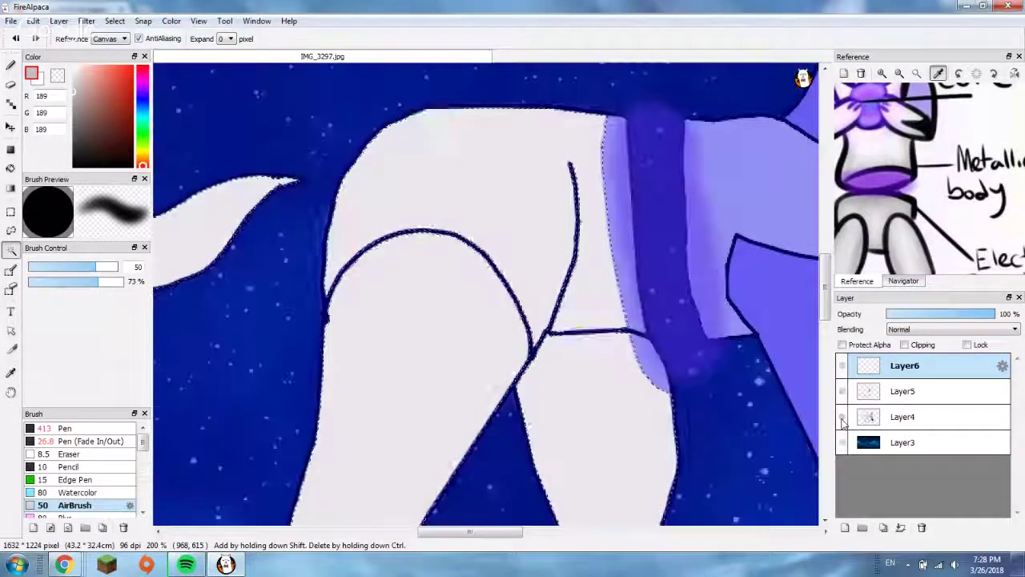
left_click(841, 391)
left_click(842, 367)
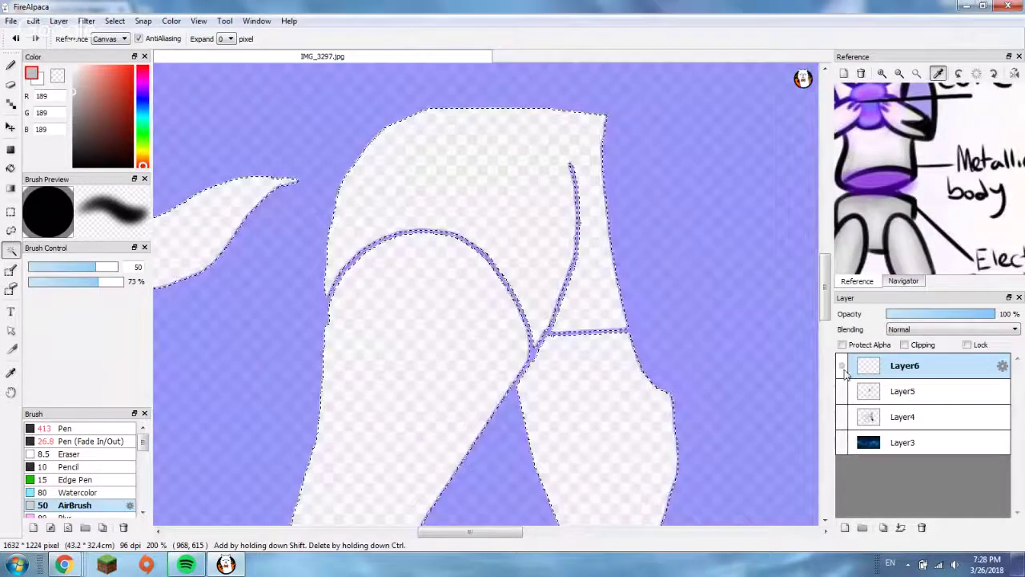
left_click(842, 391)
left_click(843, 370)
key("ctrl+z")
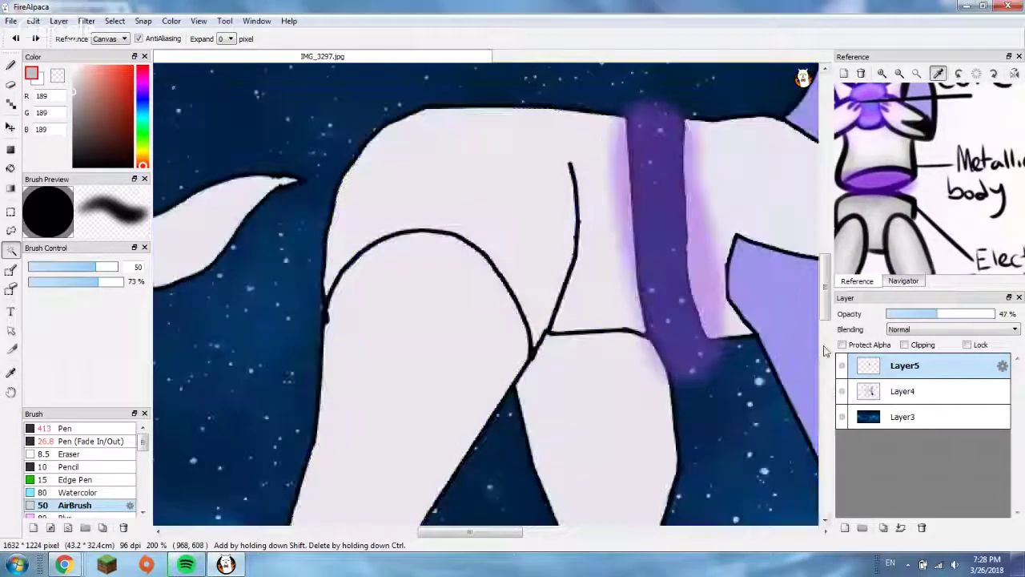
- Add two new layers above the glow layer and make the lower one, Layer6, active
left_click(845, 527)
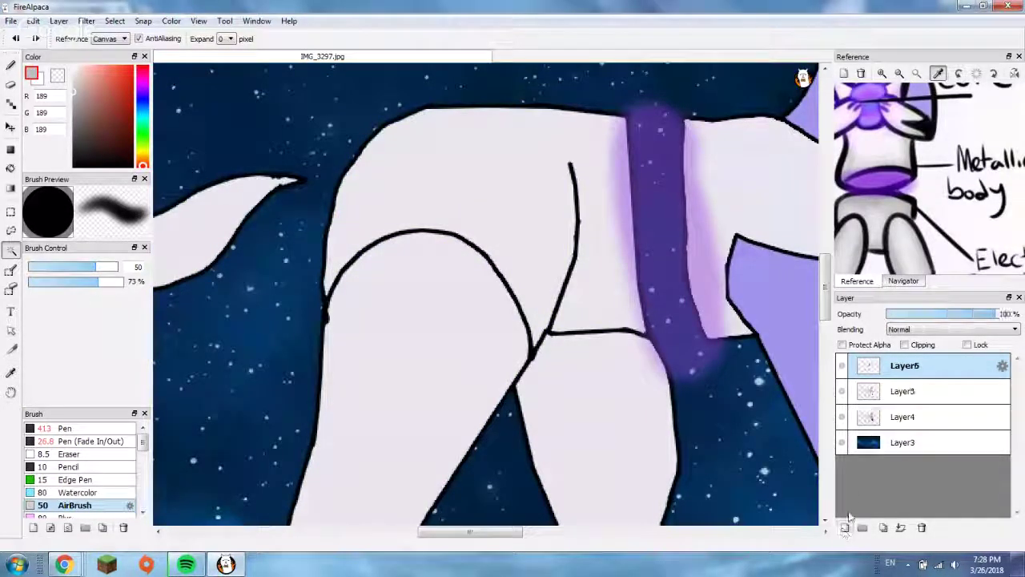
left_click(845, 527)
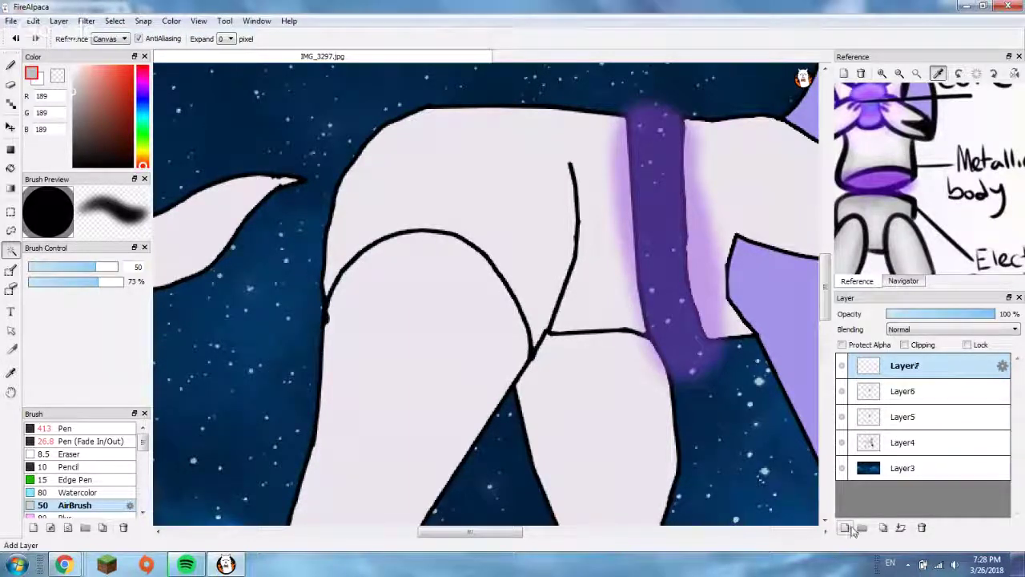
left_click(905, 393)
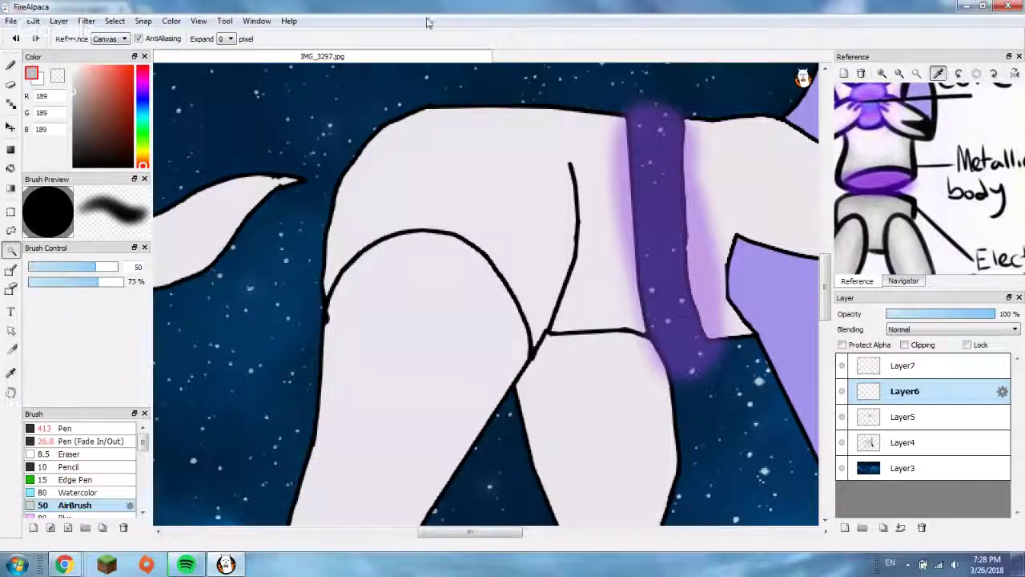
- Hide the purple glow layer, Layer5, keeping the character layer visible
scroll(361, 172, "down", 2)
scroll(441, 486, "down", 3)
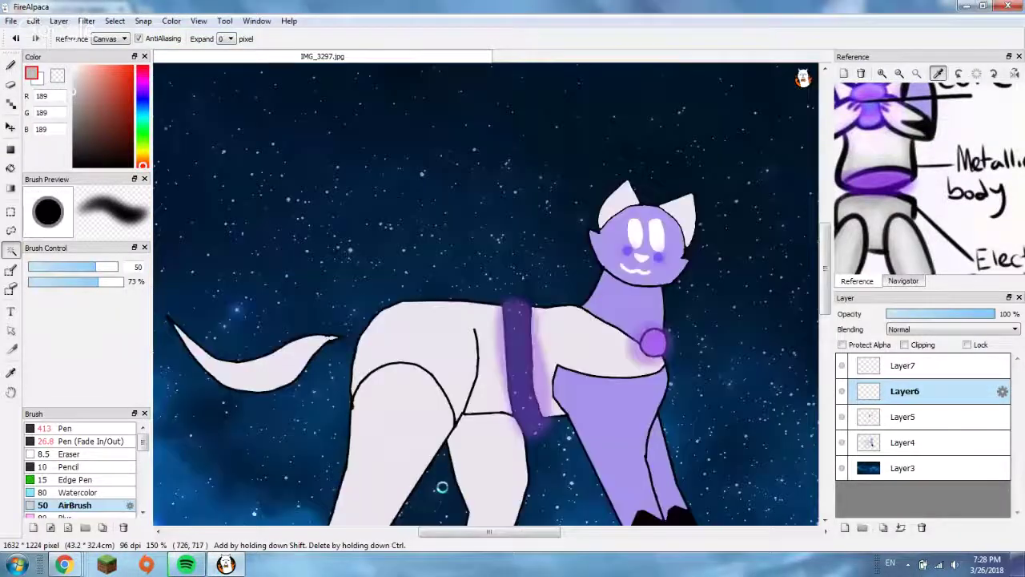
scroll(441, 486, "down", 3)
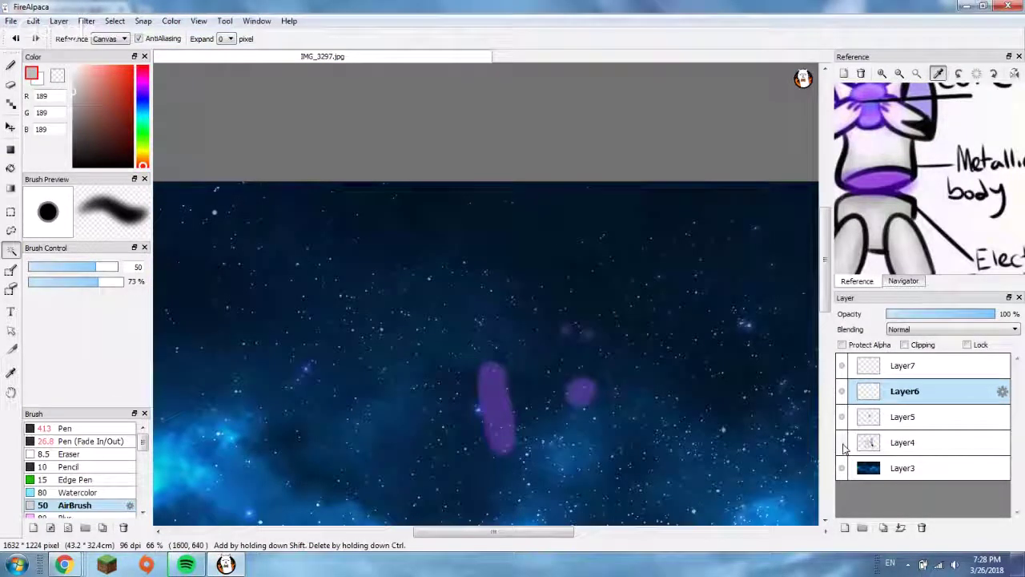
left_click(842, 442)
left_click(843, 418)
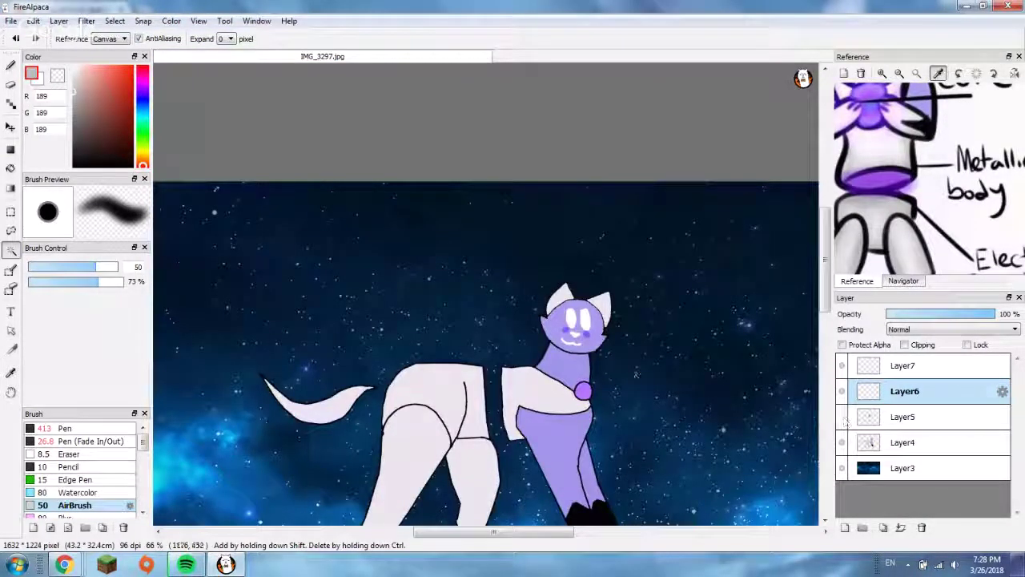
- Select the light-grey rump, tail, both hind legs and chest piece together with the Magic Wand
scroll(635, 374, "up", 3)
left_click(594, 397)
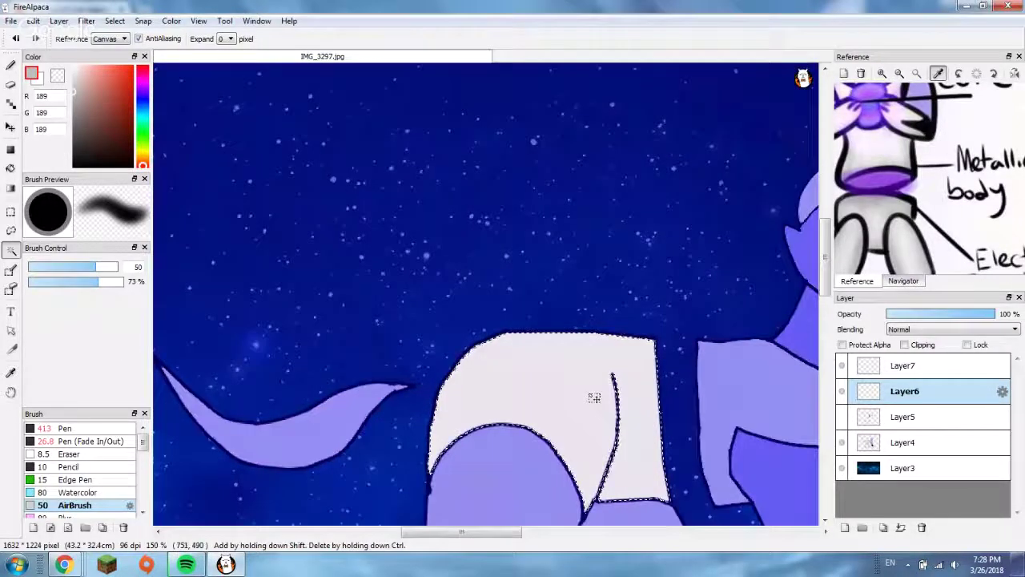
scroll(508, 401, "down", 2)
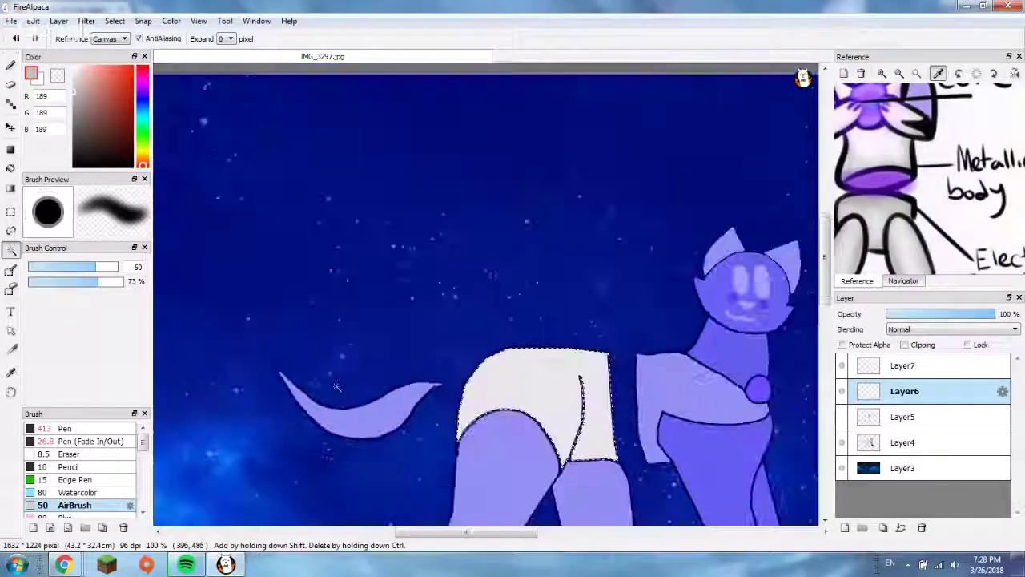
left_click(364, 431, "shift")
left_click(903, 281)
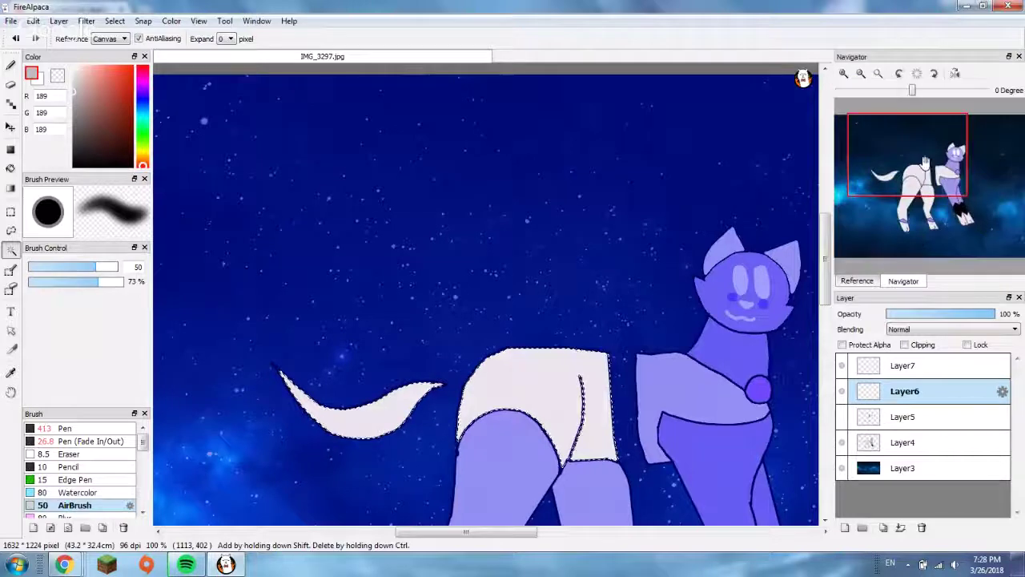
left_click_drag(925, 162, 942, 181)
left_click(417, 416, "shift")
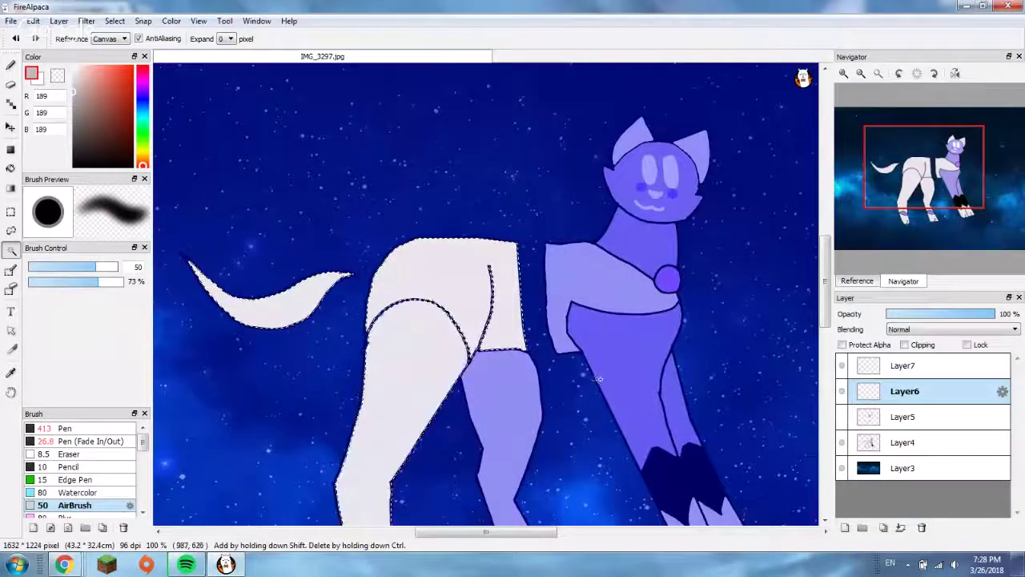
left_click(513, 406, "shift")
left_click(593, 281, "shift")
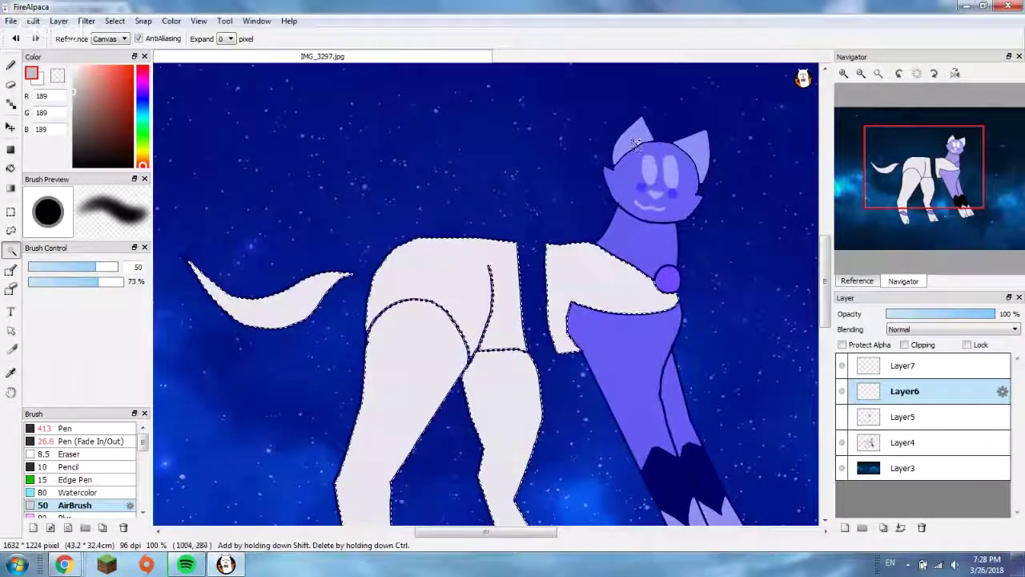
- Add both light-grey ears, the hind paws and the front paws to the Magic Wand selection
left_click(635, 143, "shift")
left_click(695, 156, "shift")
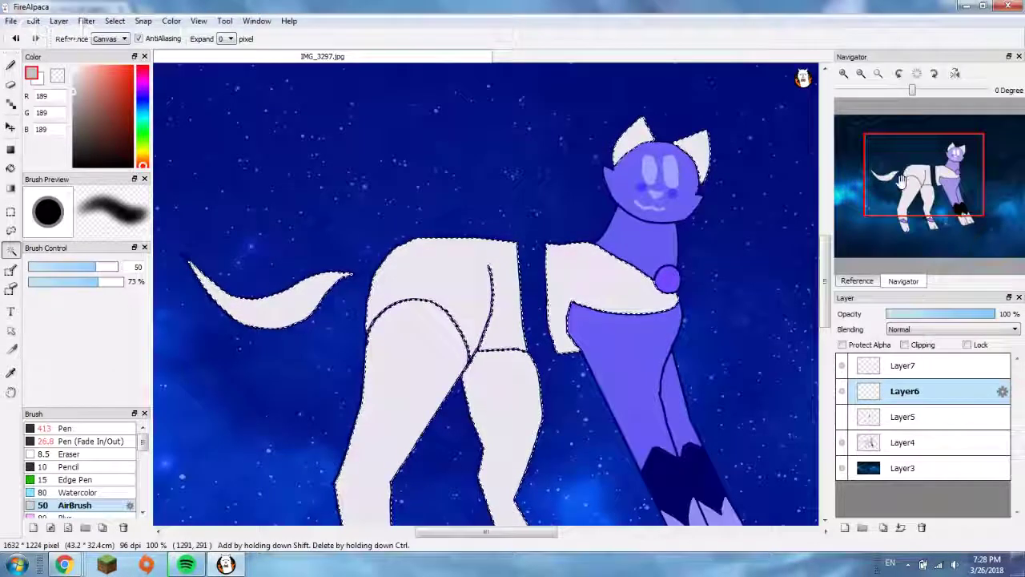
left_click_drag(901, 183, 871, 227)
left_click(709, 288, "shift")
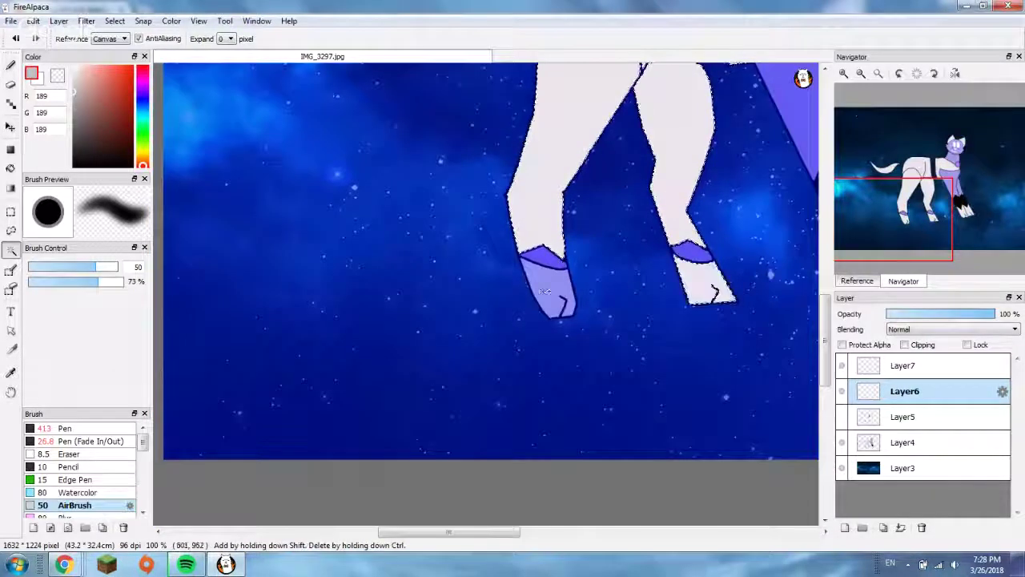
left_click_drag(894, 218, 910, 185)
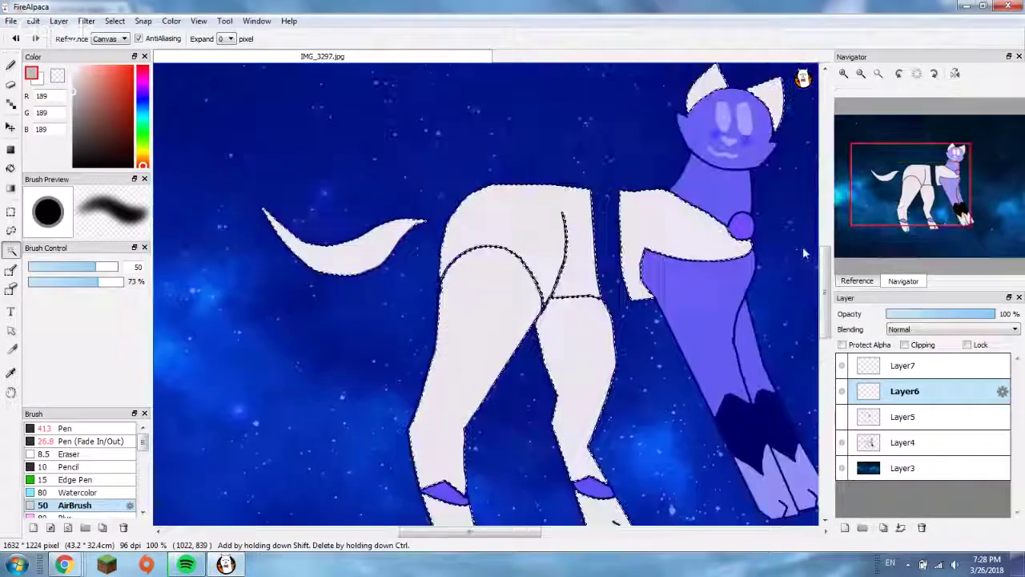
left_click(801, 461, "shift")
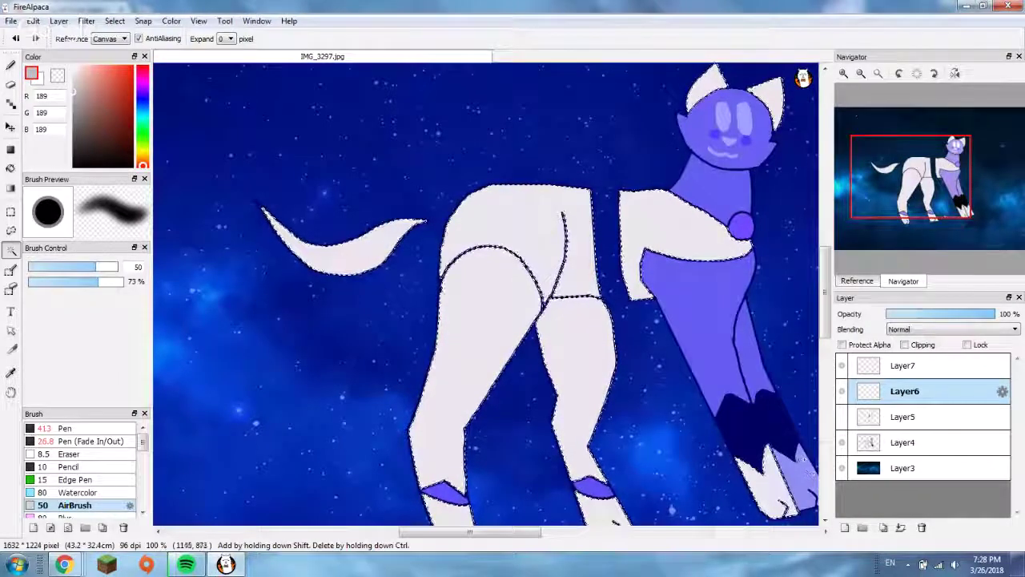
- Bring back the reference image, clear the selection of the light-grey parts and undo that deselection
left_click(857, 280)
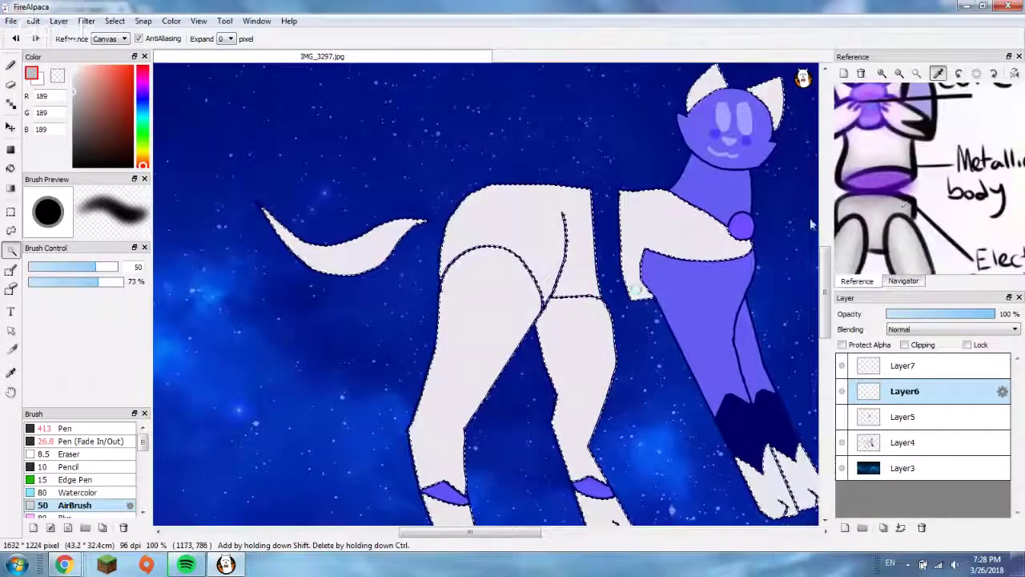
scroll(720, 280, "up", 2)
scroll(532, 374, "down", 4)
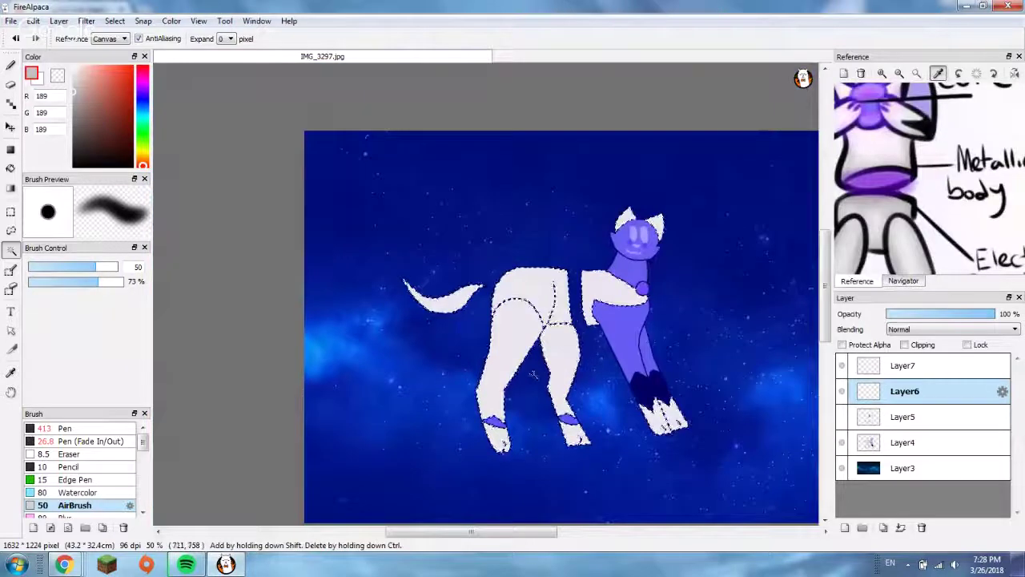
key("ctrl+d")
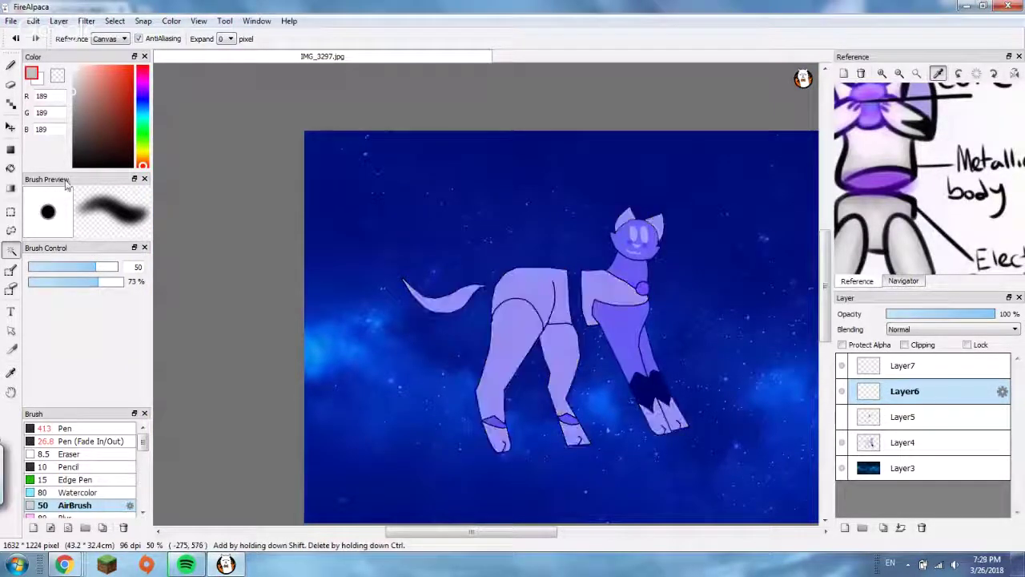
key("ctrl+z")
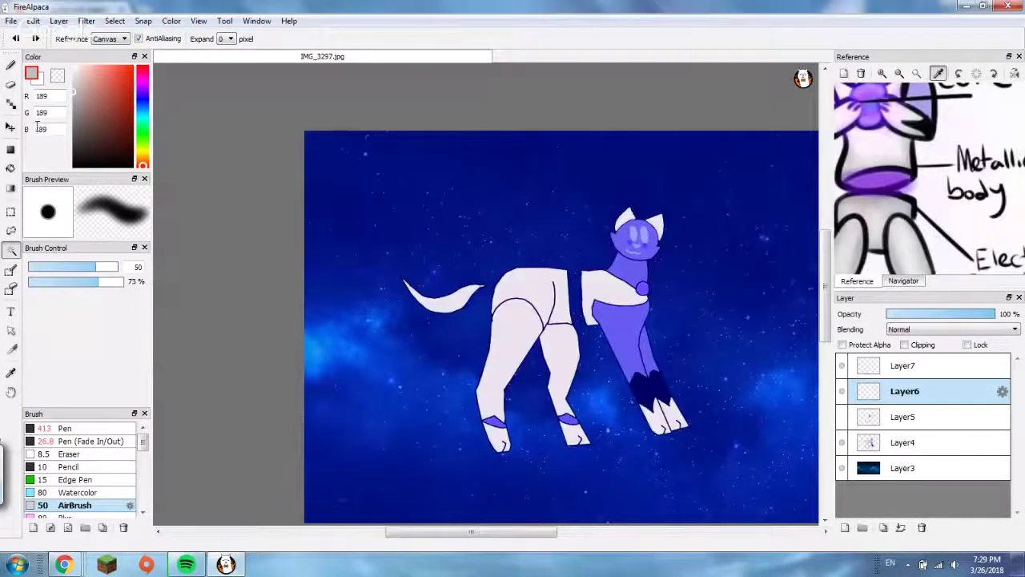
- Airbrush grey shading along the edges of the near hind leg and paw on Layer6, and set the layer's opacity to 49 %
left_click(11, 65)
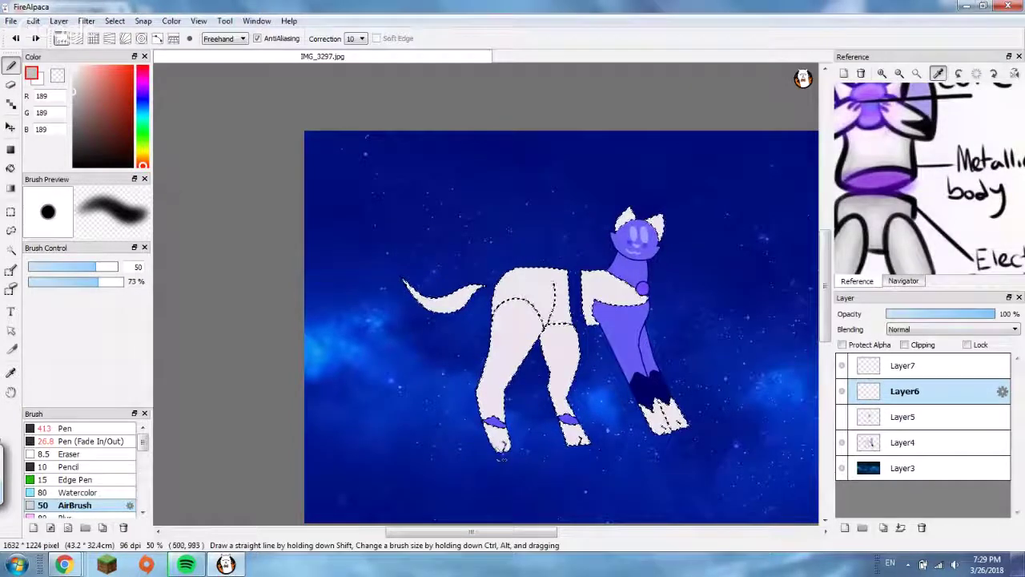
left_click_drag(496, 443, 479, 377)
scroll(464, 400, "down", 2)
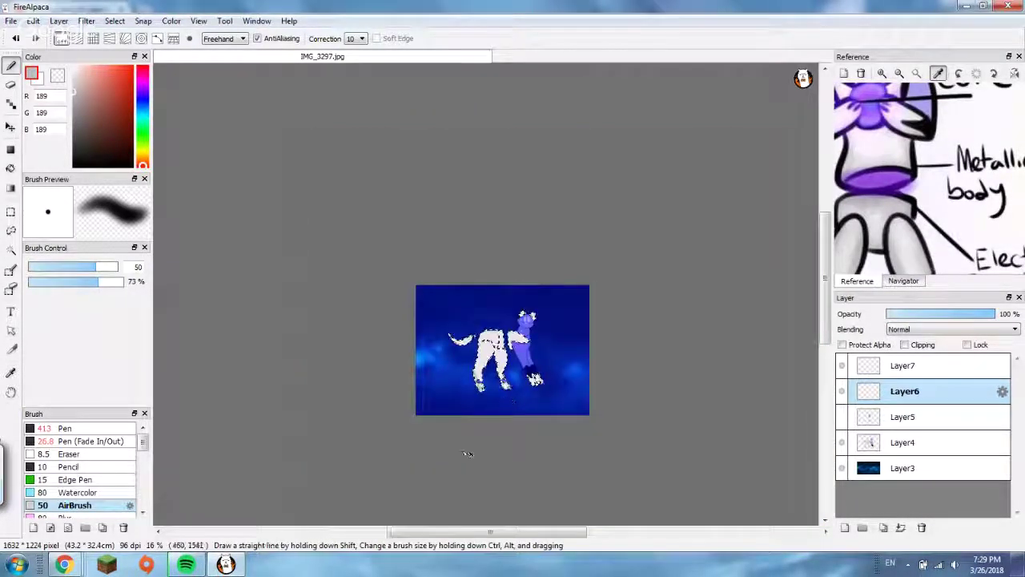
scroll(481, 444, "up", 5)
scroll(638, 296, "down", 3)
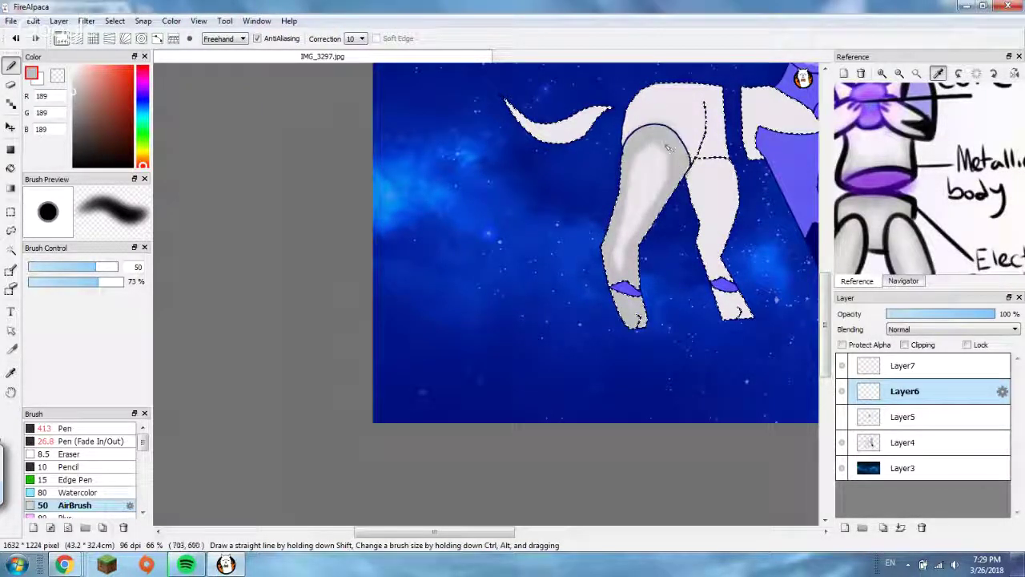
left_click(939, 314)
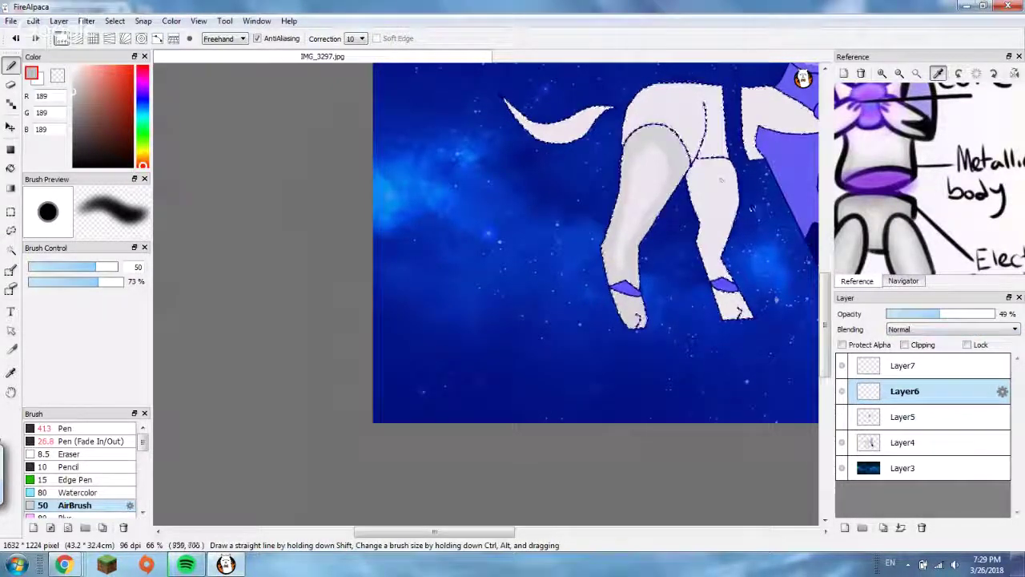
- Enlarge the reference image area so the reference's legs show, keeping a shorter layer list below it
left_click_drag(913, 298, 911, 109)
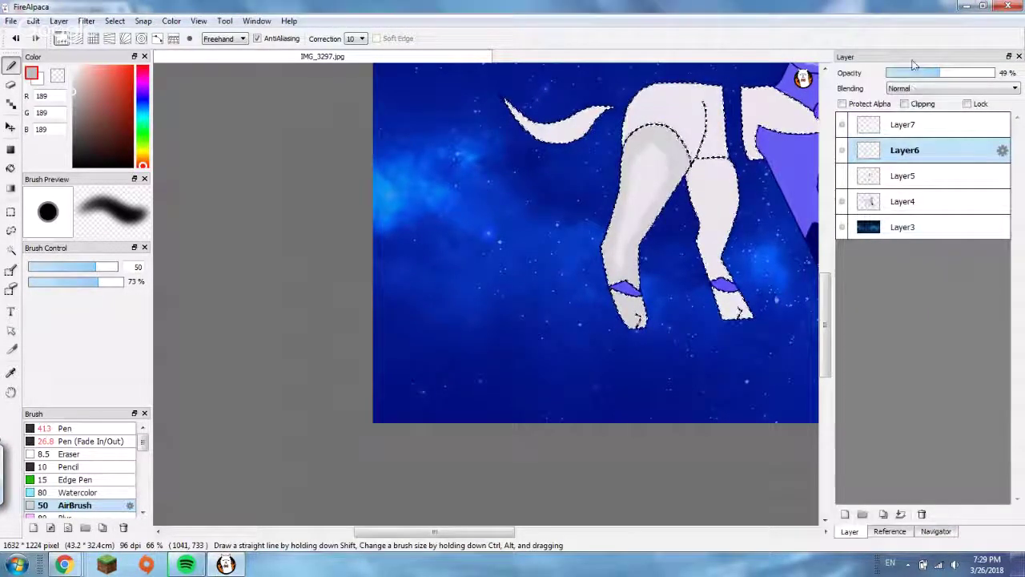
left_click_drag(913, 64, 939, 454)
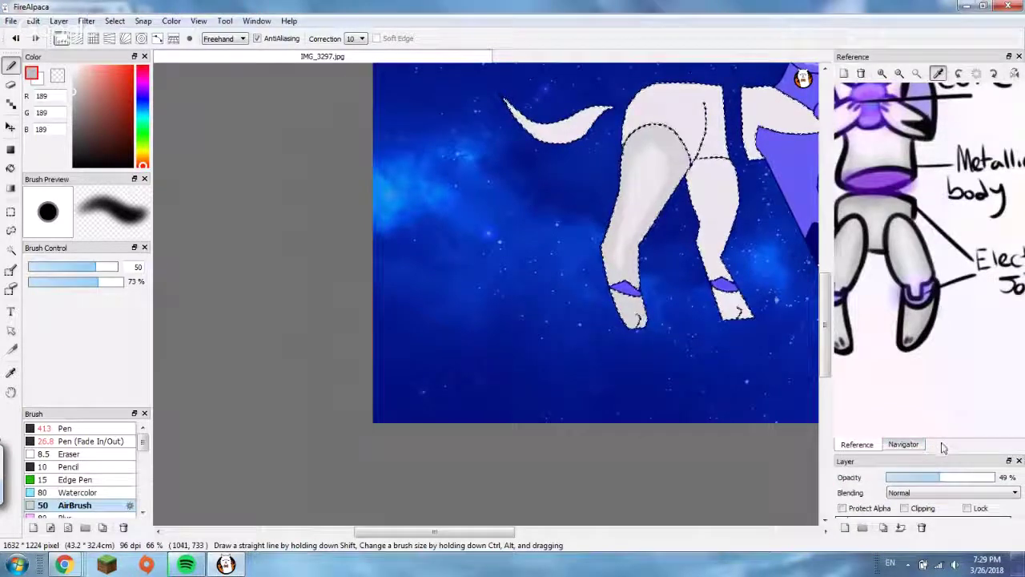
left_click_drag(943, 454, 950, 371)
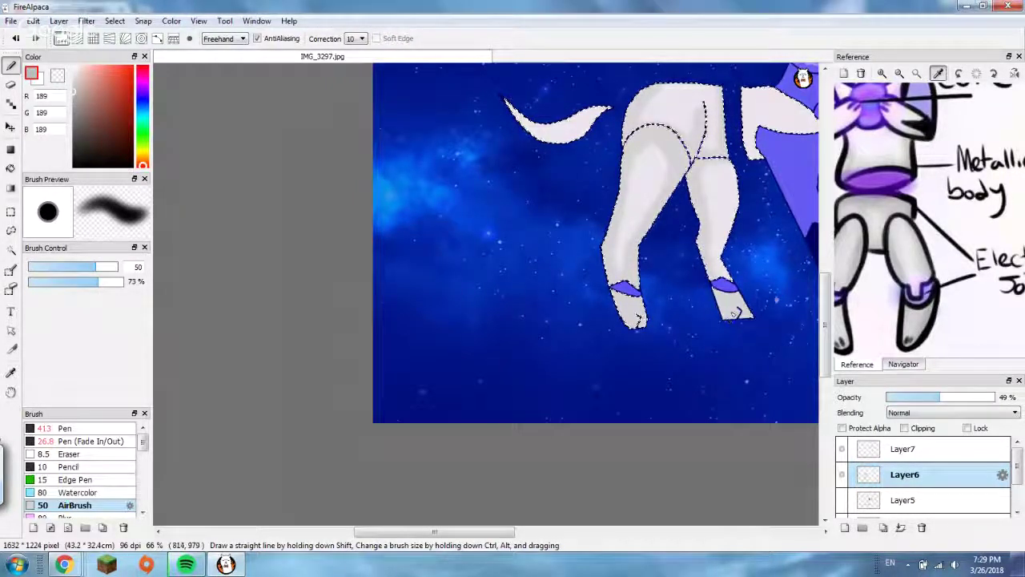
- Airbrush grey shading onto the rump, the far hind leg and the tail within the selection on Layer6
left_click_drag(735, 240, 729, 212)
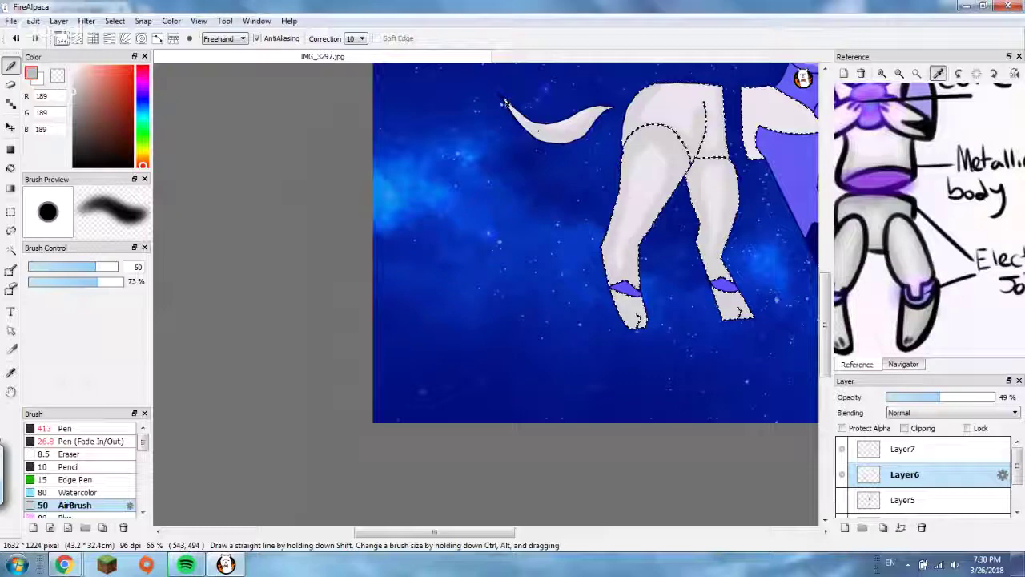
scroll(504, 103, "down", 5)
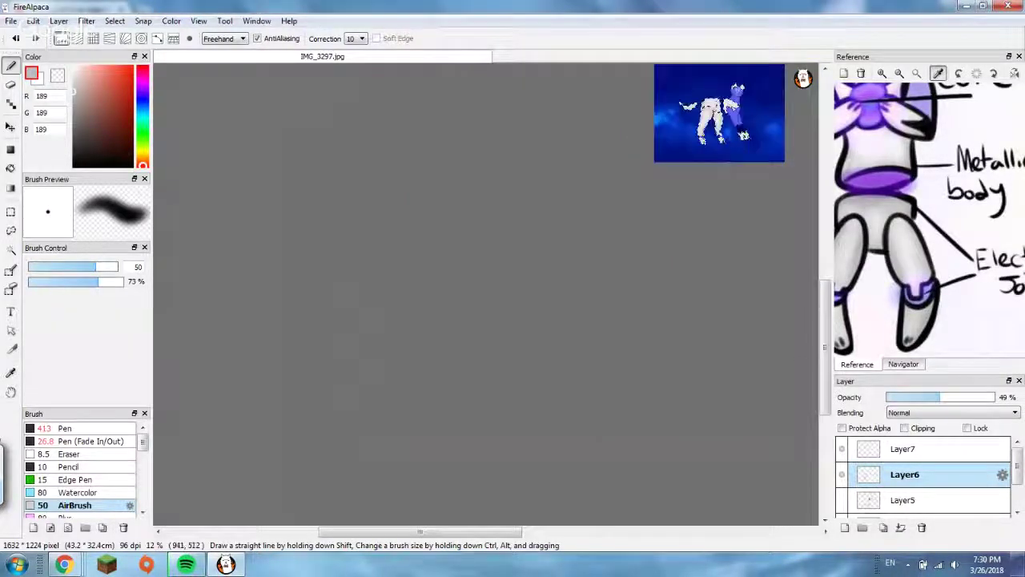
- Airbrush grey shading along the lower, rear and upper edges of the light-grey chest piece
left_click(904, 364)
left_click(957, 218)
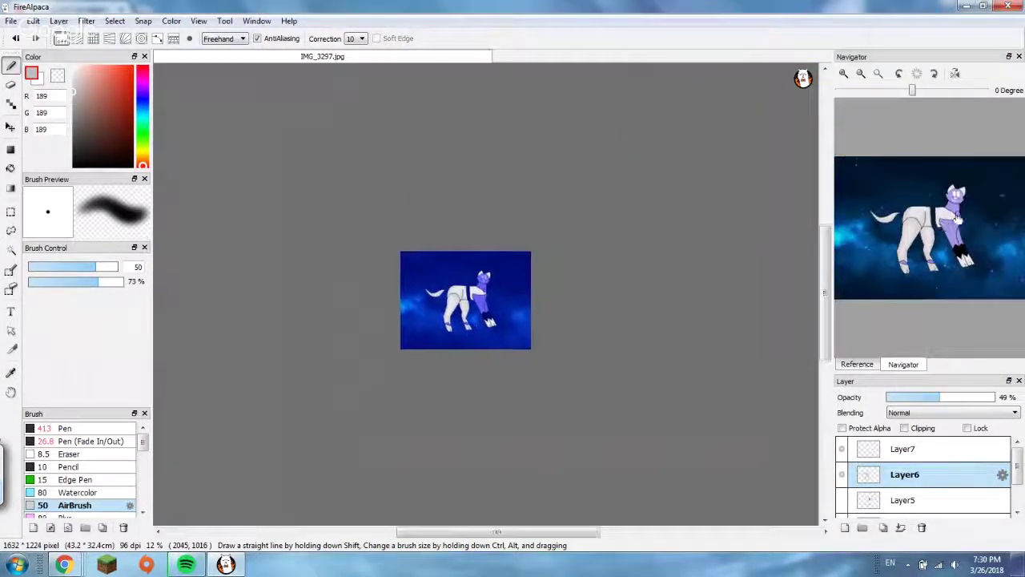
scroll(484, 290, "up", 8)
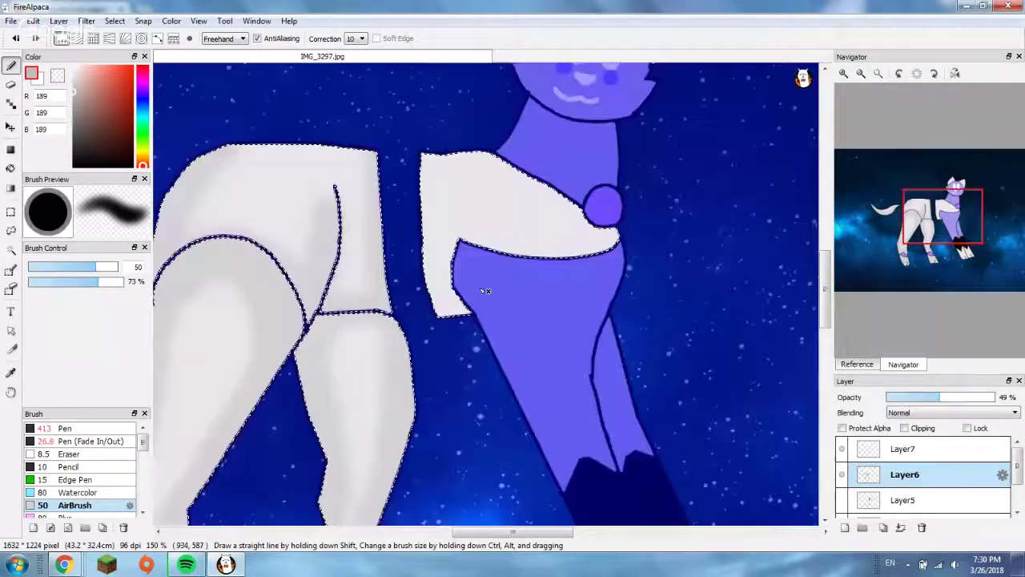
scroll(485, 290, "up", 2)
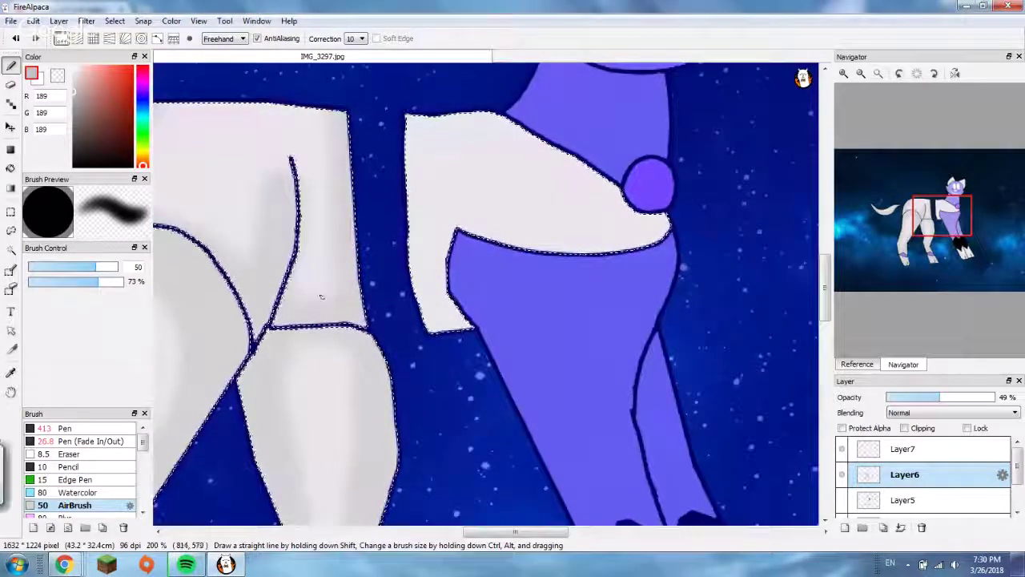
left_click_drag(321, 296, 304, 309)
key("ctrl+z")
mouse_move(442, 305)
left_mouse_down()
mouse_move(438, 323)
mouse_move(424, 280)
mouse_move(437, 240)
mouse_move(460, 217)
mouse_move(528, 242)
mouse_move(656, 228)
mouse_move(594, 209)
left_mouse_up()
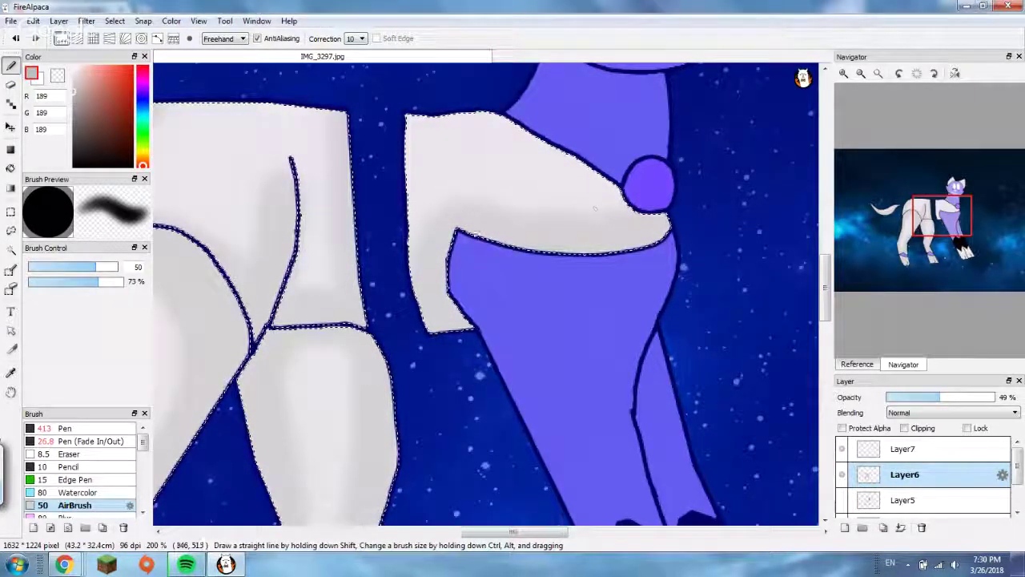
left_click_drag(416, 232, 421, 128)
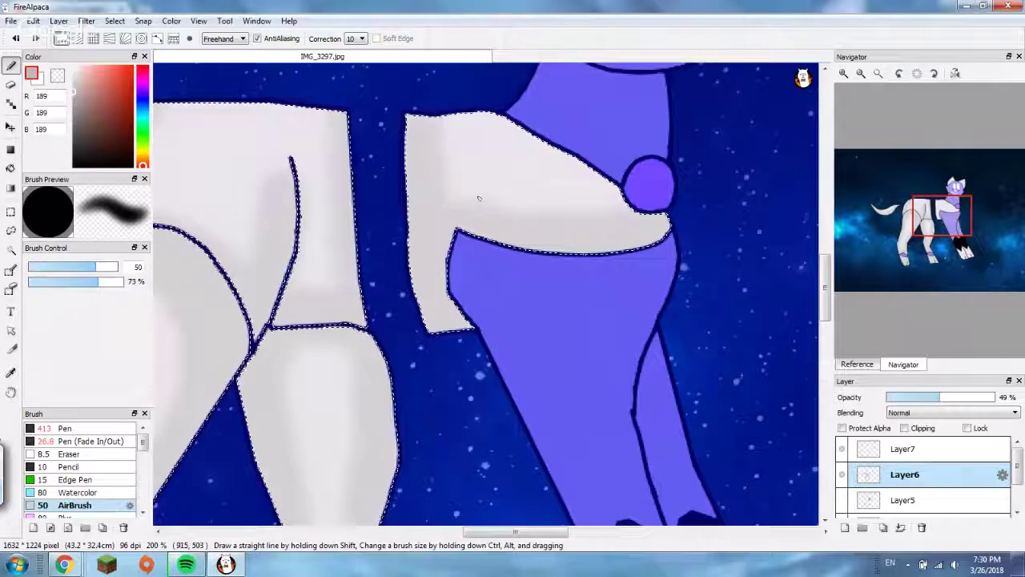
mouse_move(478, 198)
left_mouse_down()
mouse_move(601, 196)
mouse_move(529, 133)
mouse_move(625, 207)
left_mouse_up()
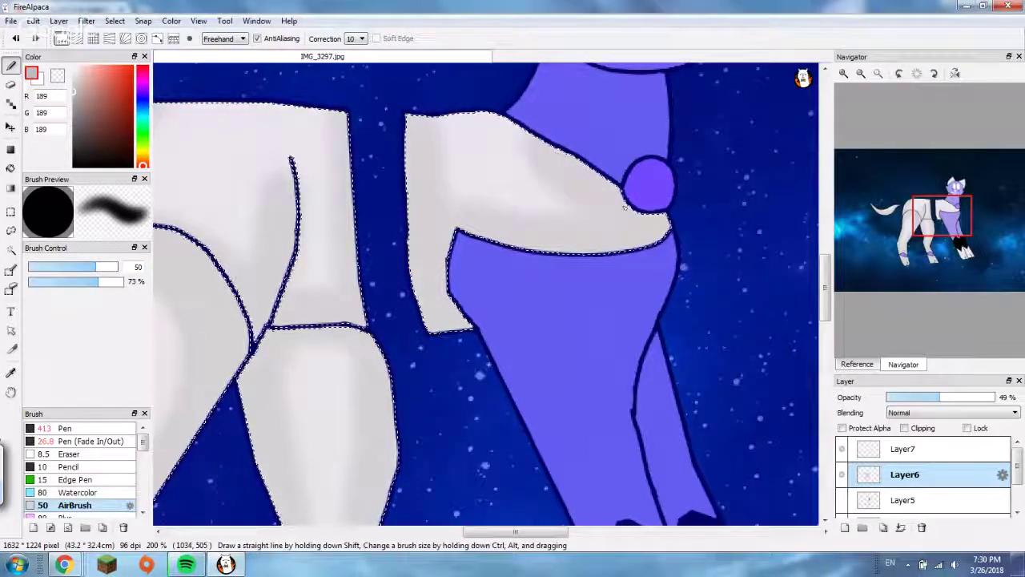
- Airbrush grey shading over the light-grey front paws, keeping the selection active
scroll(633, 441, "down", 5)
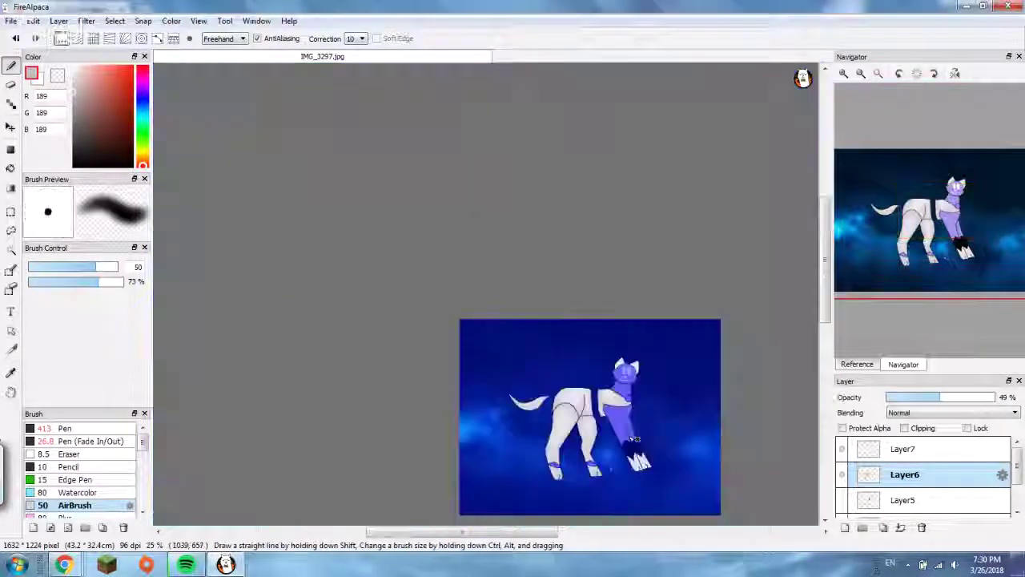
scroll(632, 439, "up", 7)
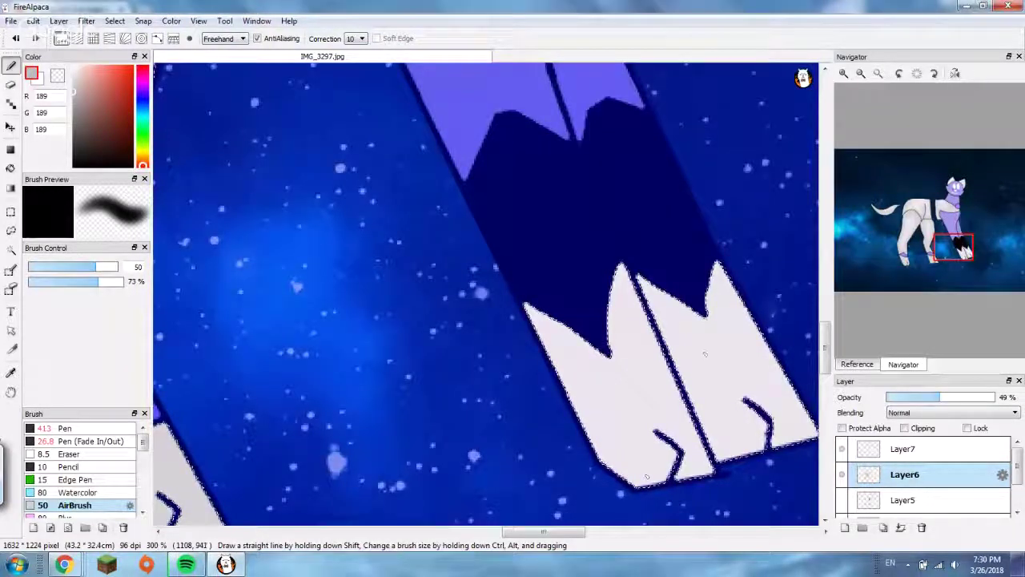
key("ctrl+d")
mouse_move(640, 321)
left_mouse_down()
mouse_move(705, 449)
mouse_move(744, 452)
left_mouse_up()
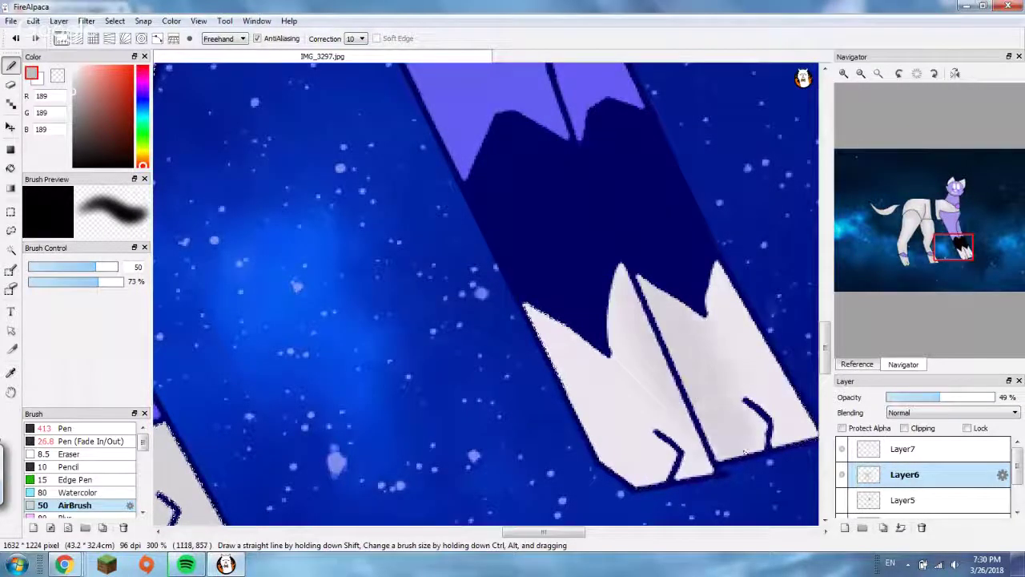
key("ctrl+z")
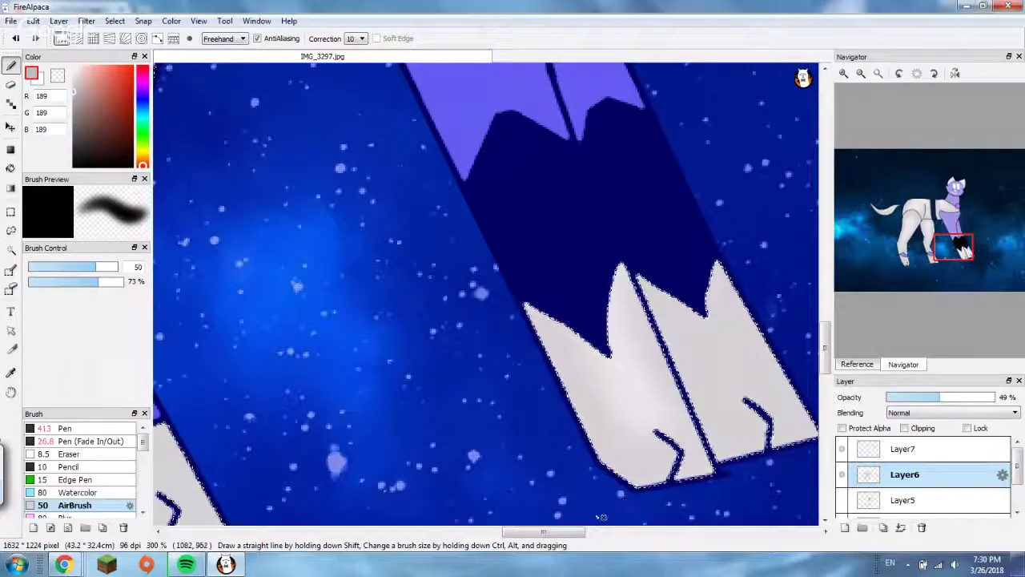
scroll(601, 517, "down", 5)
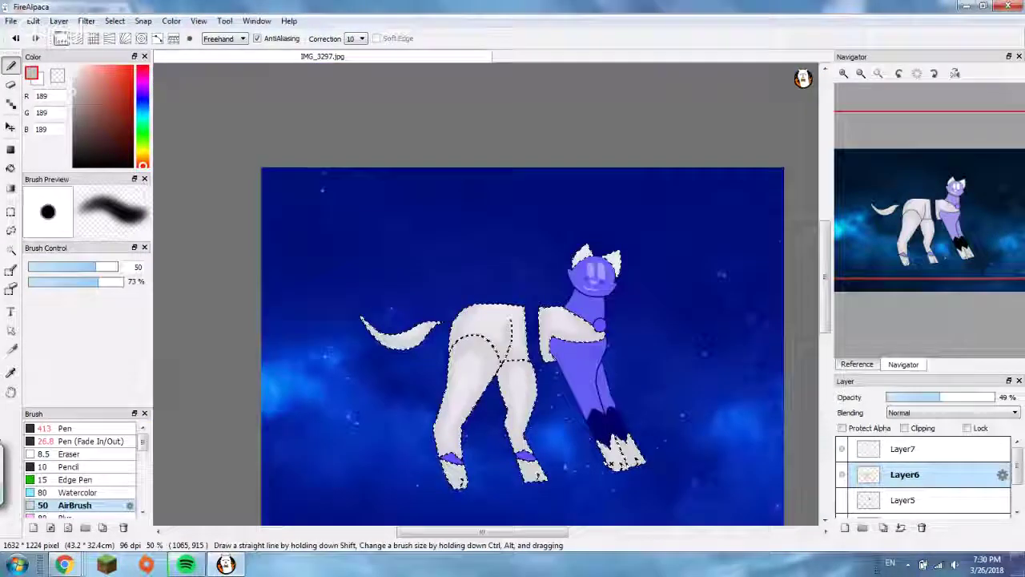
scroll(609, 462, "up", 1)
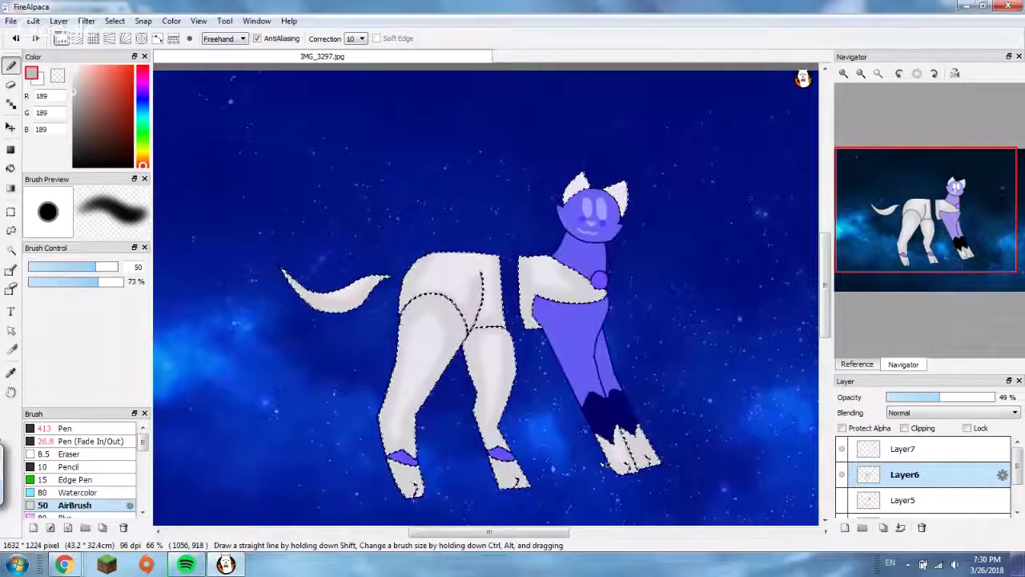
- Switch to the Blur brush at size 80 and reduce Layer6's opacity to 24%
left_click(143, 515)
left_click(144, 515)
left_click(144, 515)
left_click(144, 515)
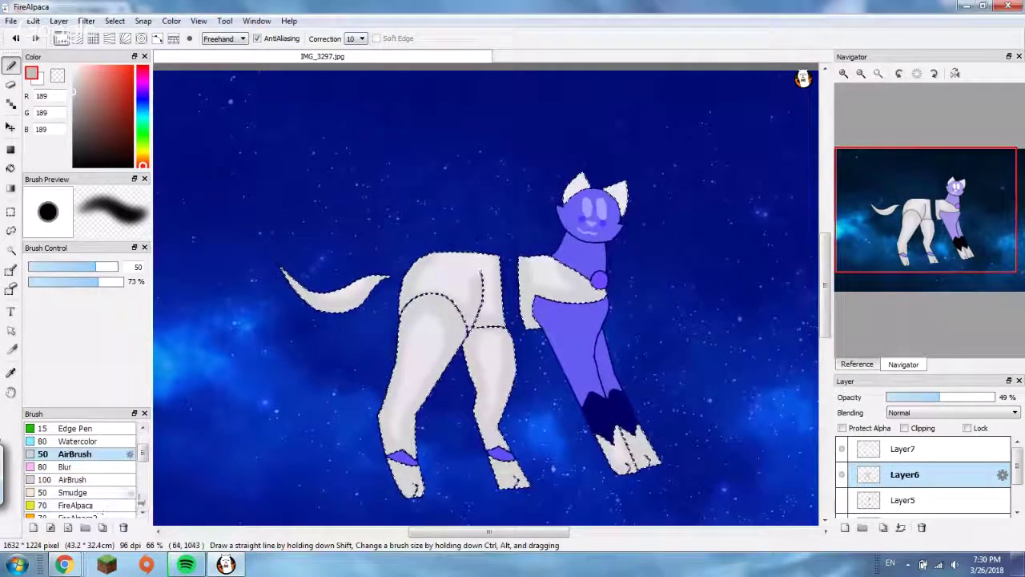
left_click(143, 514)
left_click(66, 453)
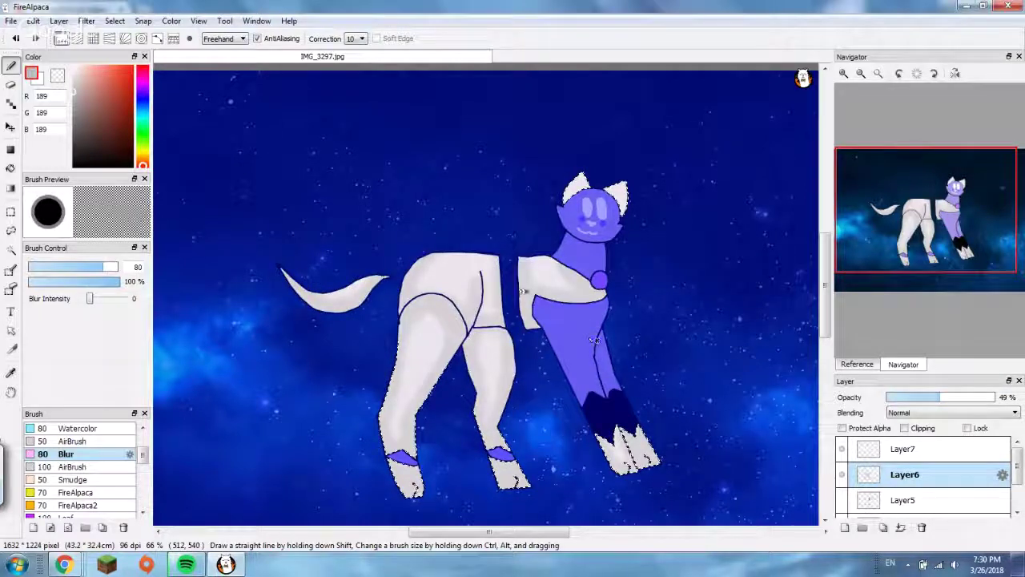
left_click_drag(937, 398, 912, 398)
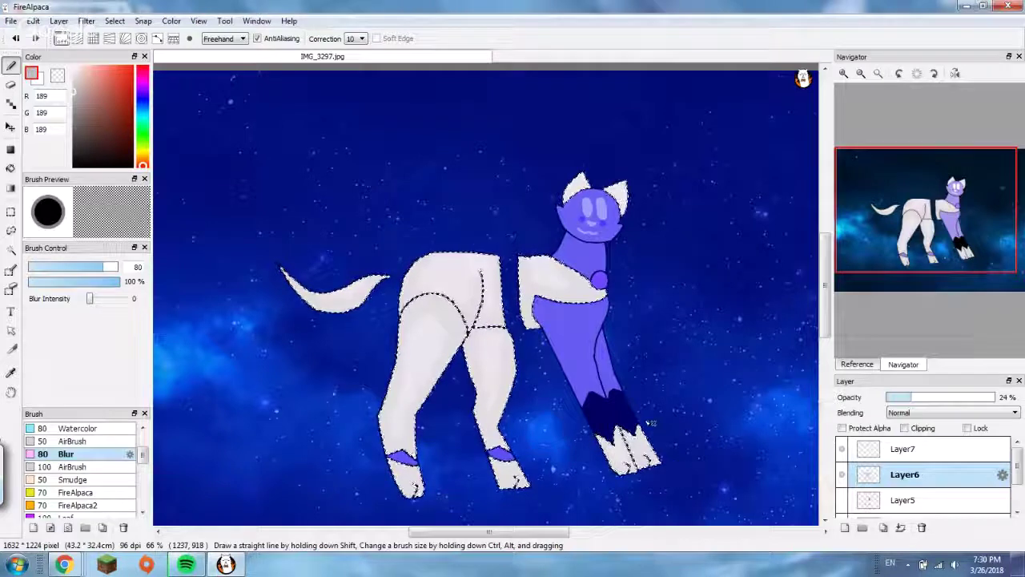
scroll(231, 228, "up", 4)
scroll(628, 393, "down", 4)
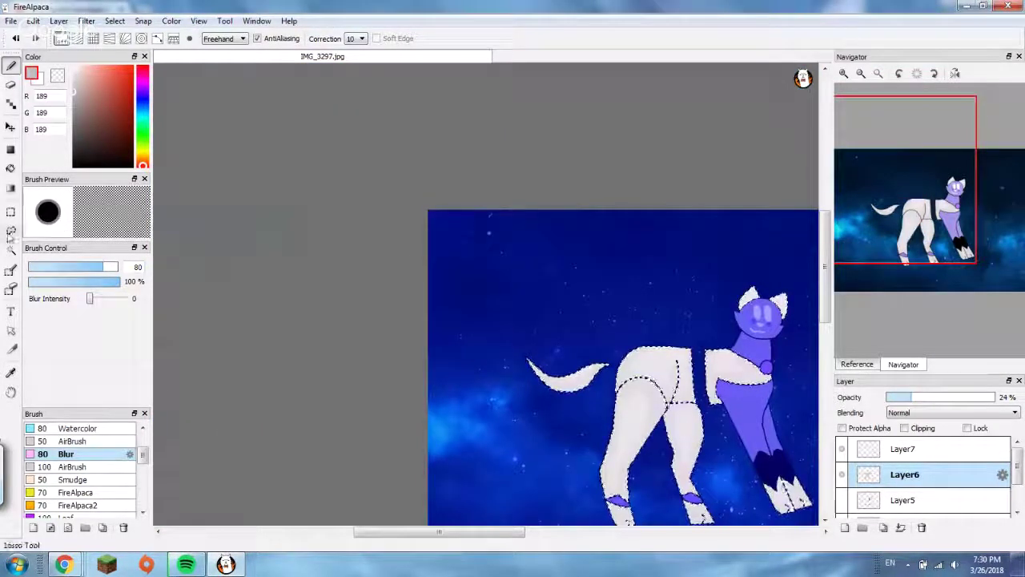
- Clear the whole selection with the Select Eraser, using the Pen (Fade In/Out) brush enlarged to size 989
left_click(10, 289)
scroll(72, 464, "up", 3)
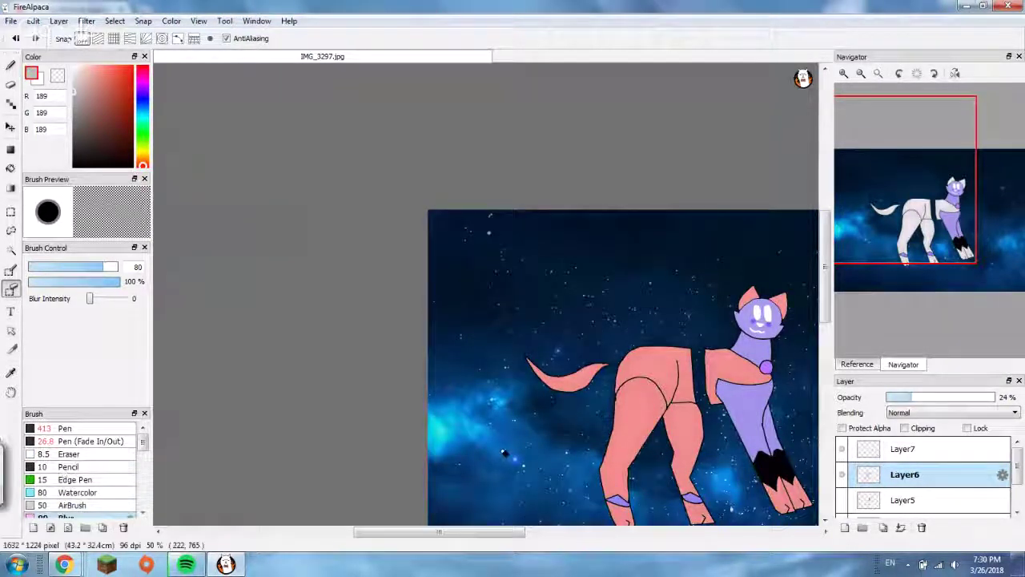
left_click(90, 441)
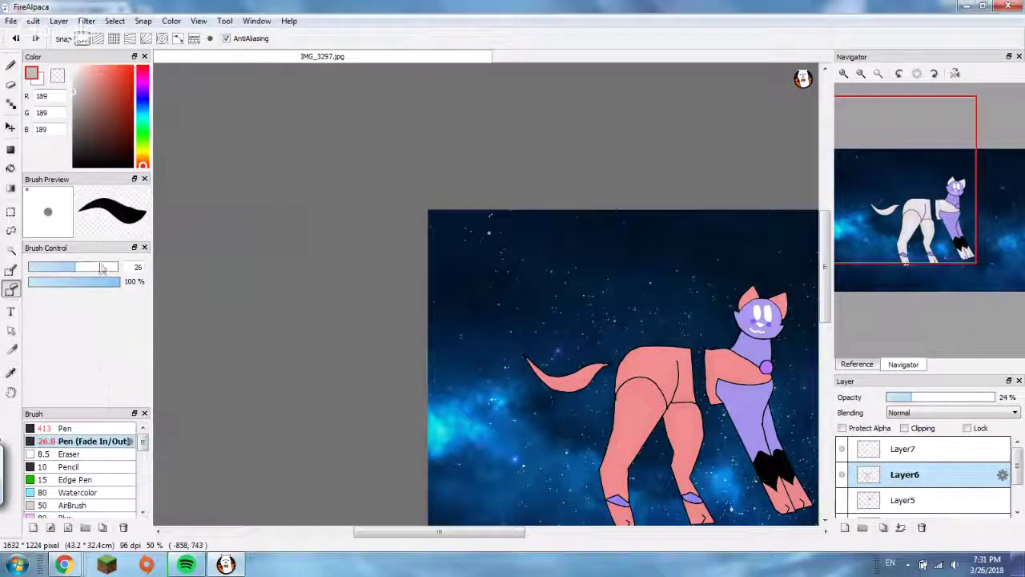
left_click_drag(105, 268, 152, 267)
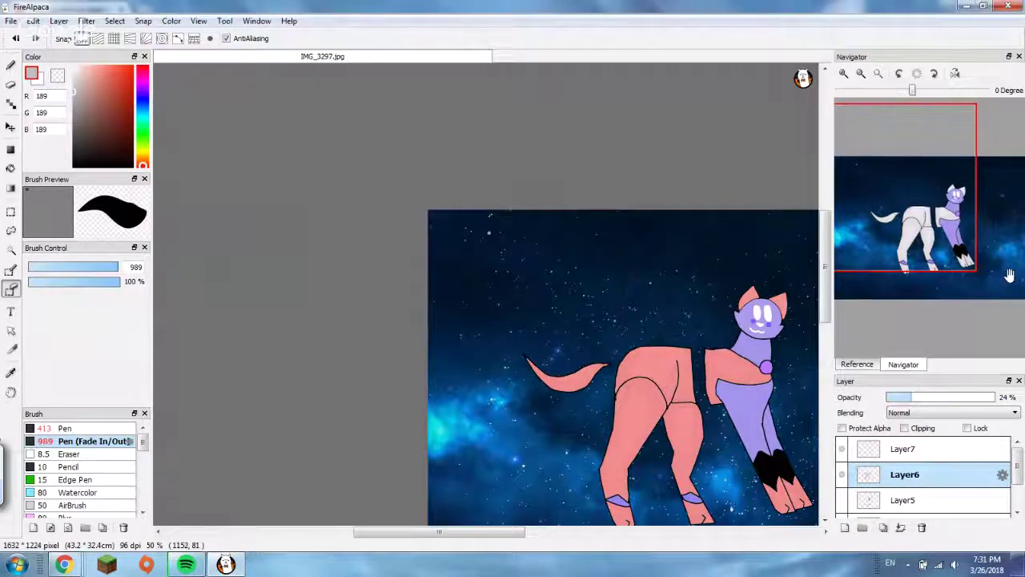
left_click_drag(956, 180, 959, 250)
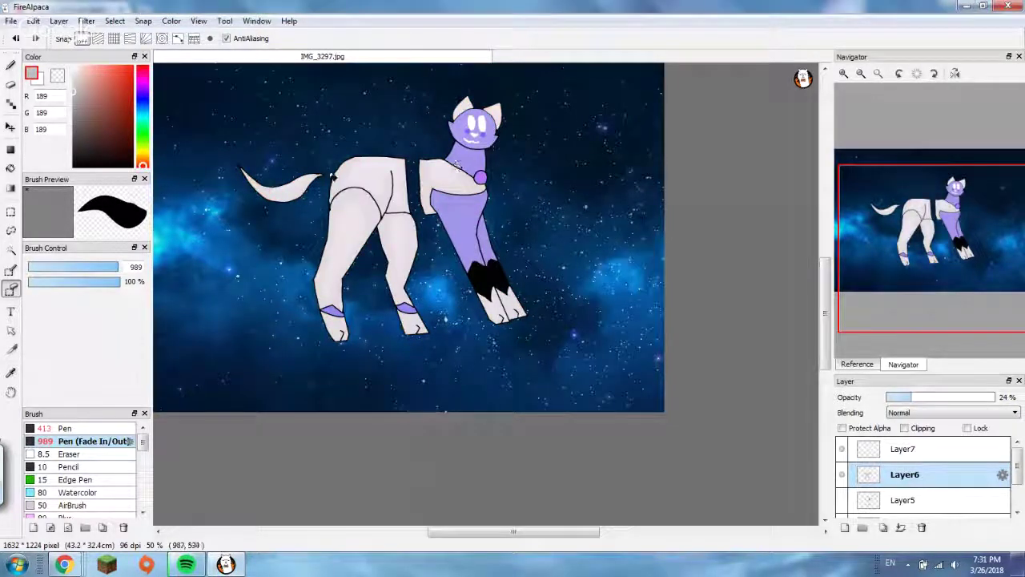
- Sample the light purple from the reference image and darken it to RGB 147, 134, 214
left_click(857, 365)
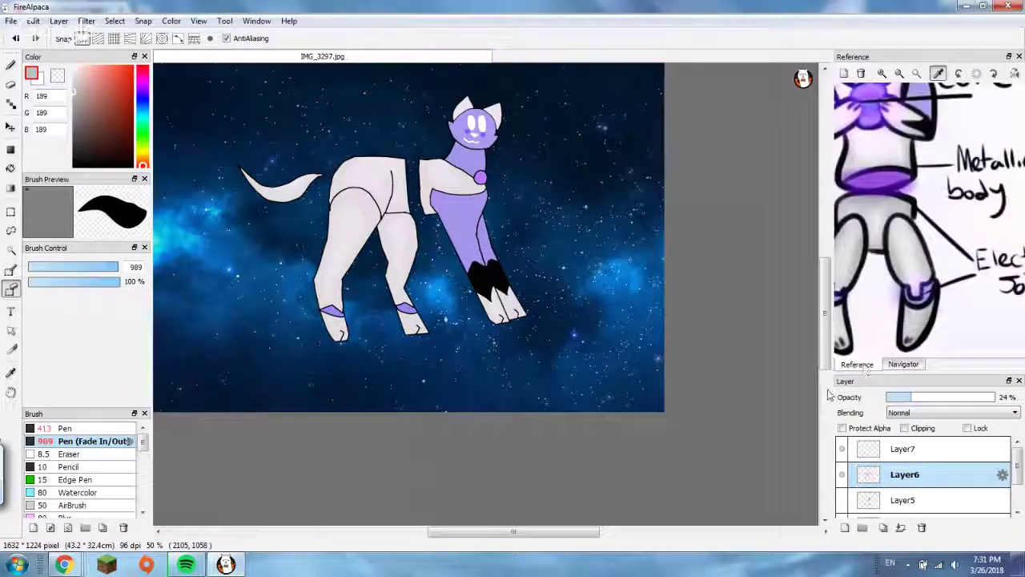
scroll(927, 121, "down", 2)
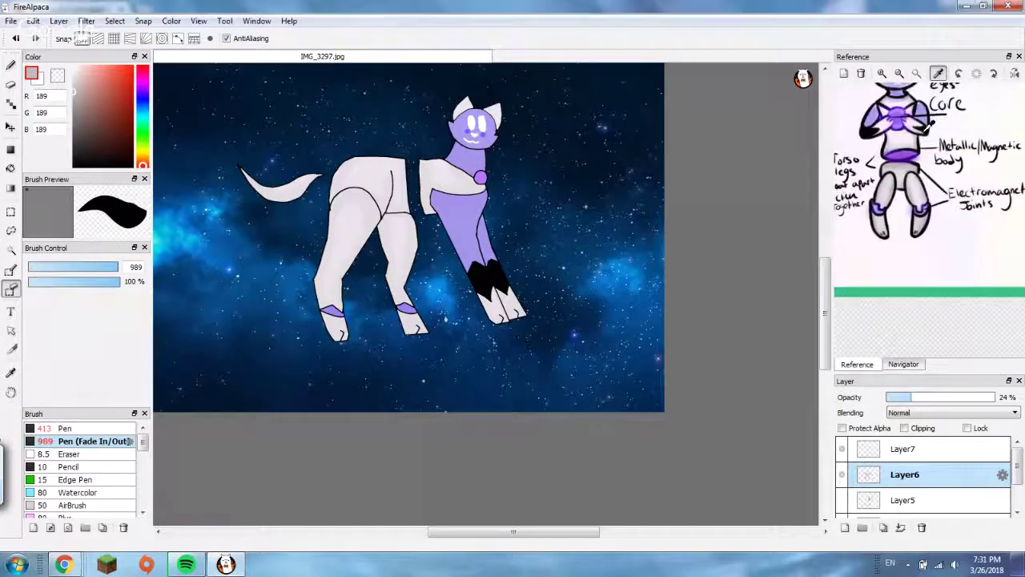
scroll(928, 120, "up", 4)
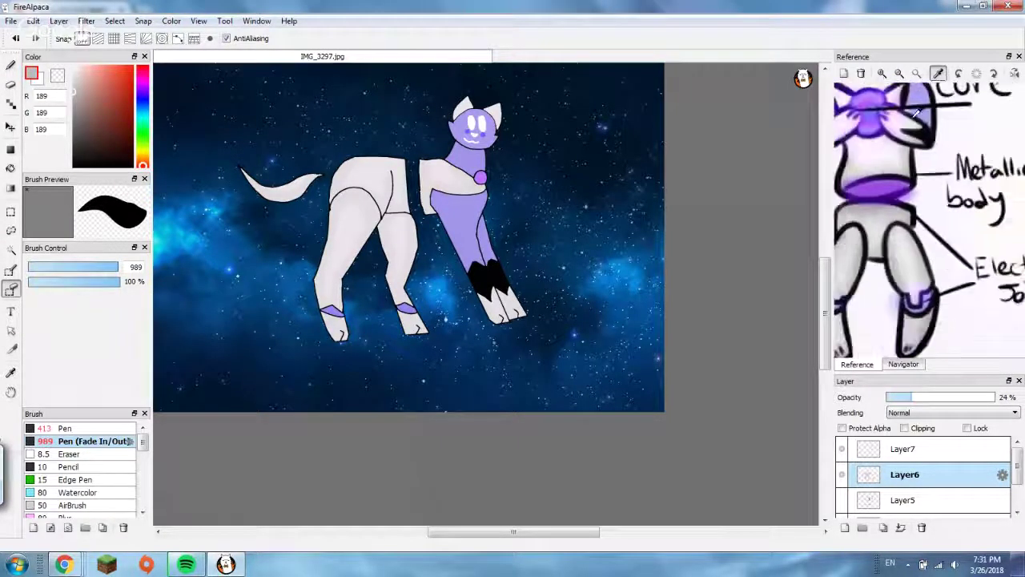
scroll(916, 112, "up", 2)
left_click(939, 110)
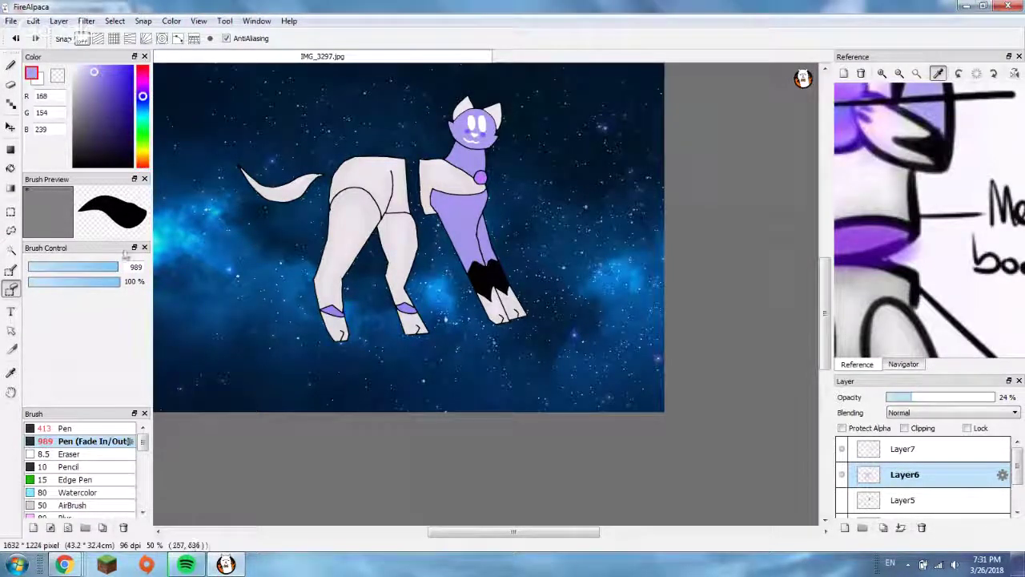
left_click(95, 78)
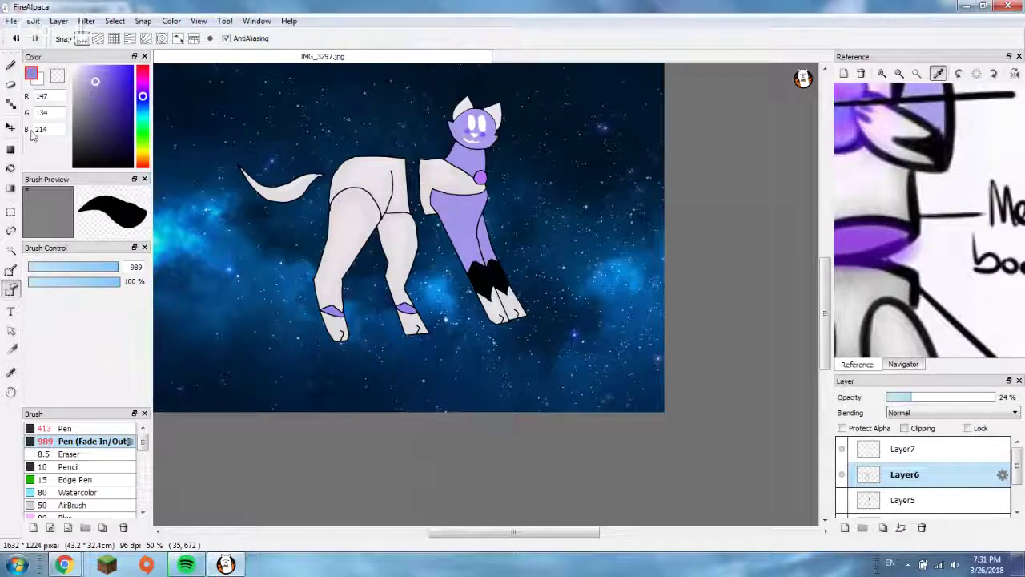
- Select the purple ankle joints of both hind legs with the Magic Wand
left_click(11, 250)
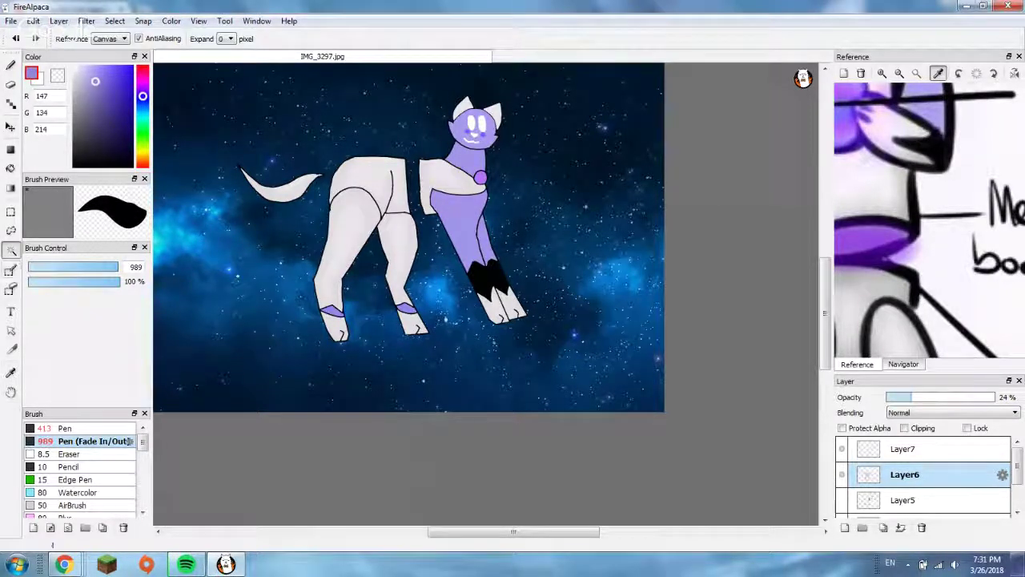
scroll(314, 336, "up", 5)
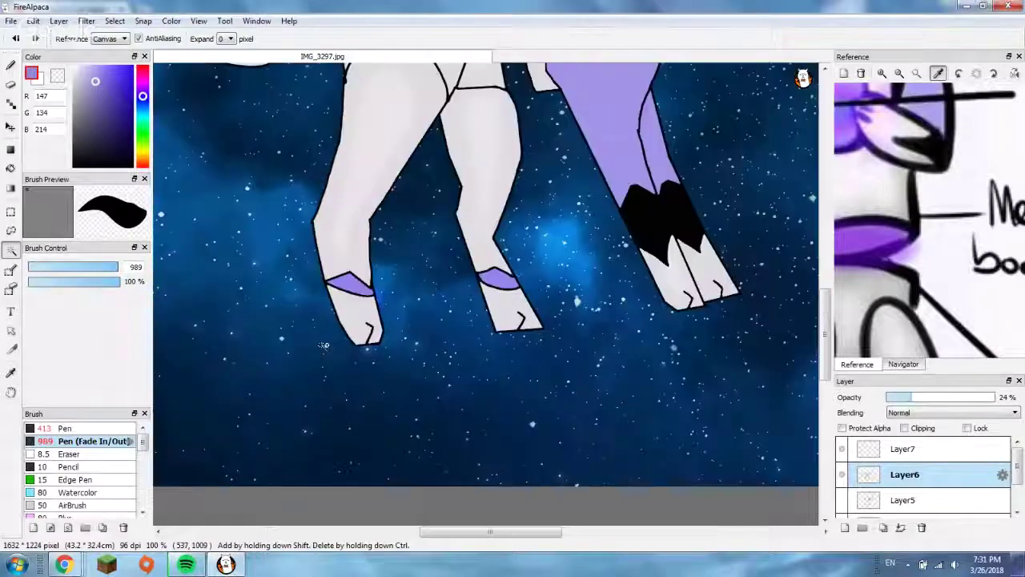
scroll(283, 269, "down", 1)
left_click(283, 269)
scroll(282, 269, "down", 1)
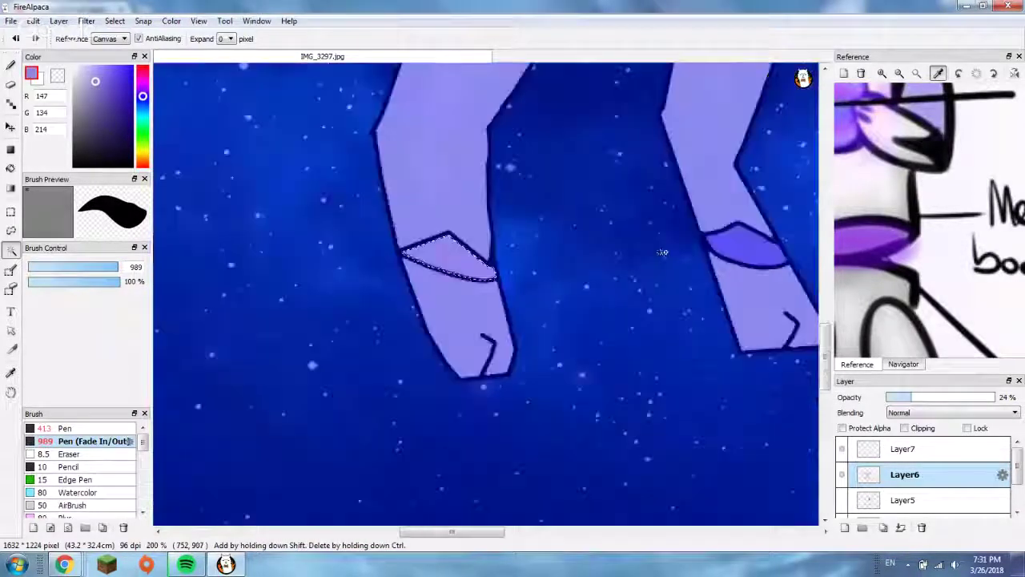
left_click(743, 244, "shift")
scroll(743, 244, "down", 5)
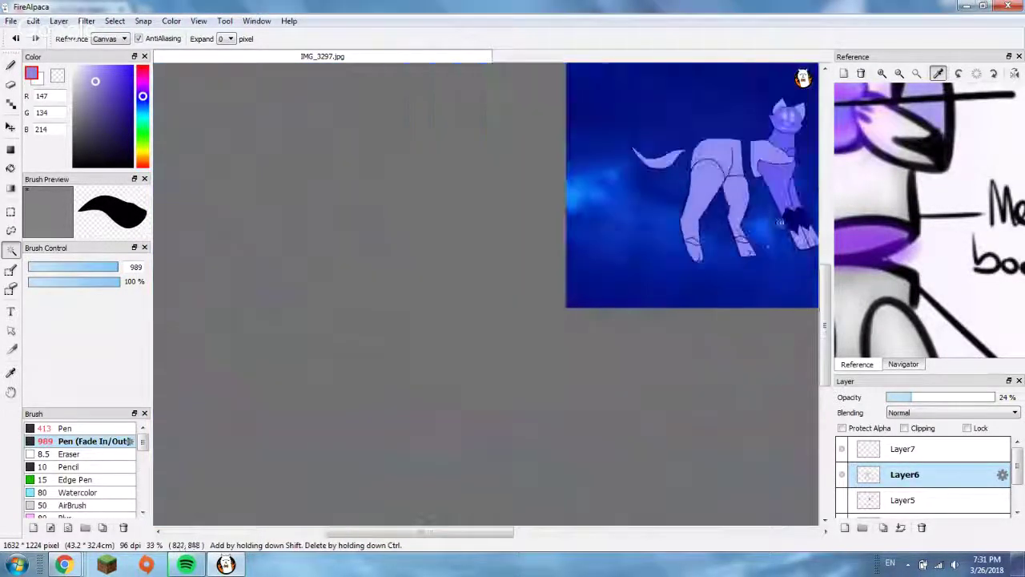
- Add the purple chest, both front legs, the neck and the face with its markings to the selection
left_click(903, 363)
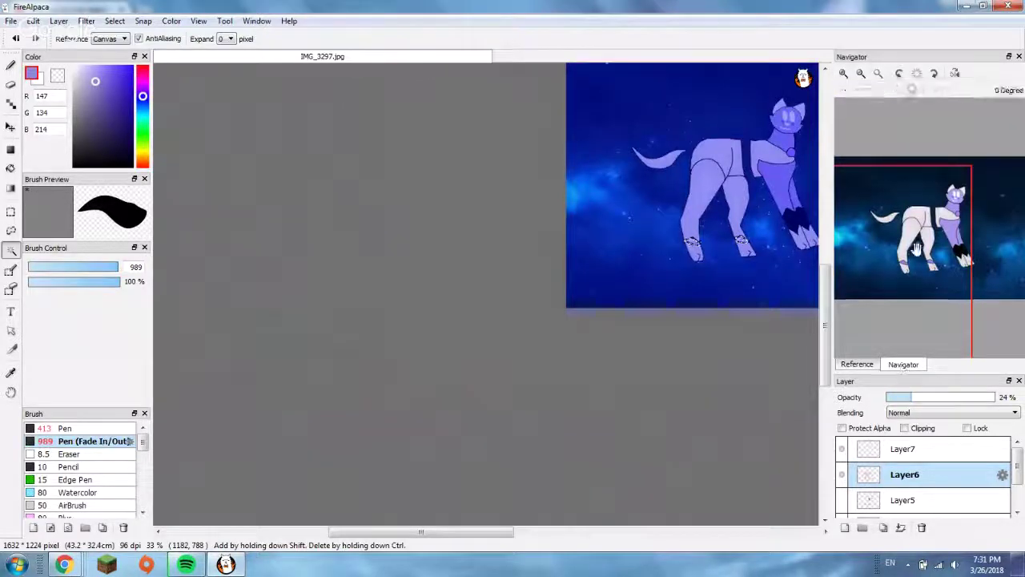
left_click(929, 220)
left_click(508, 276, "shift")
scroll(521, 256, "up", 3)
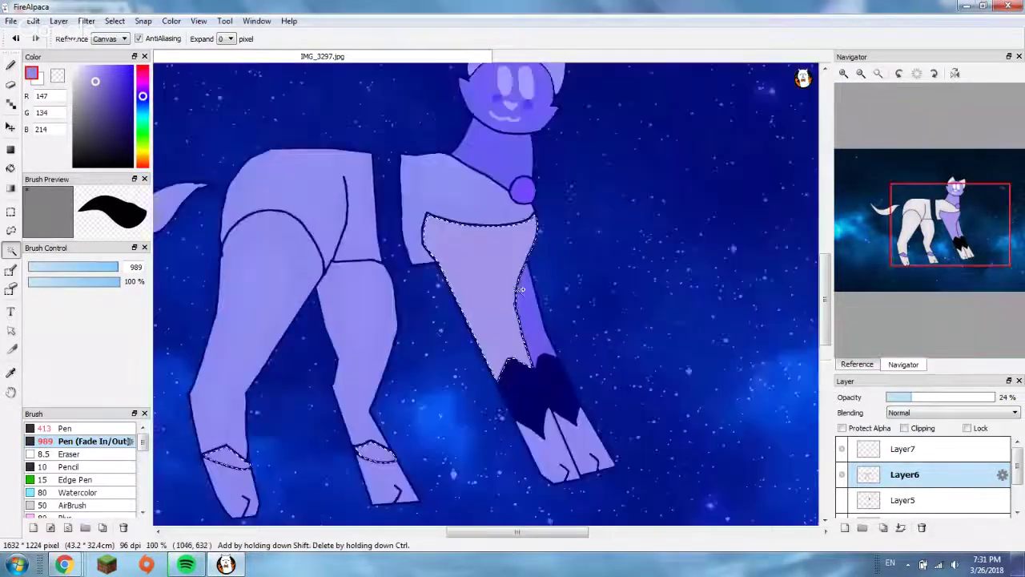
left_click(500, 148, "shift")
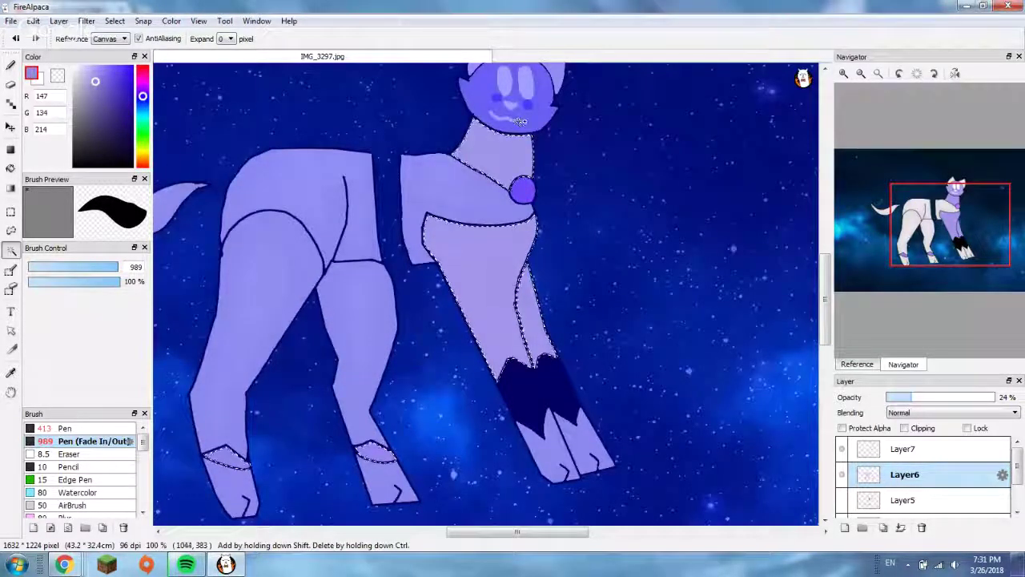
left_click(520, 118, "shift")
scroll(520, 118, "down", 3)
scroll(446, 154, "up", 2)
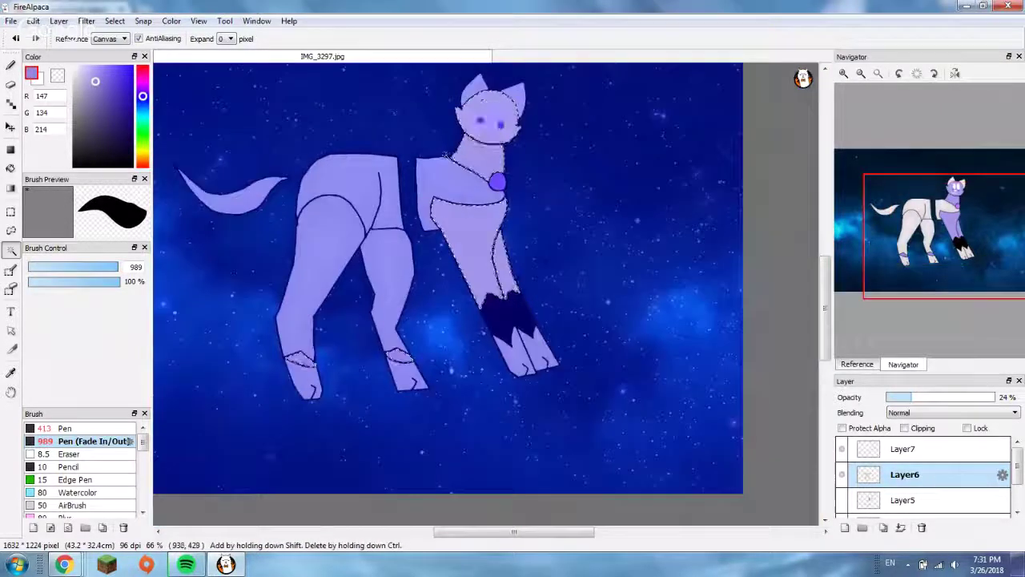
left_click(490, 120, "shift")
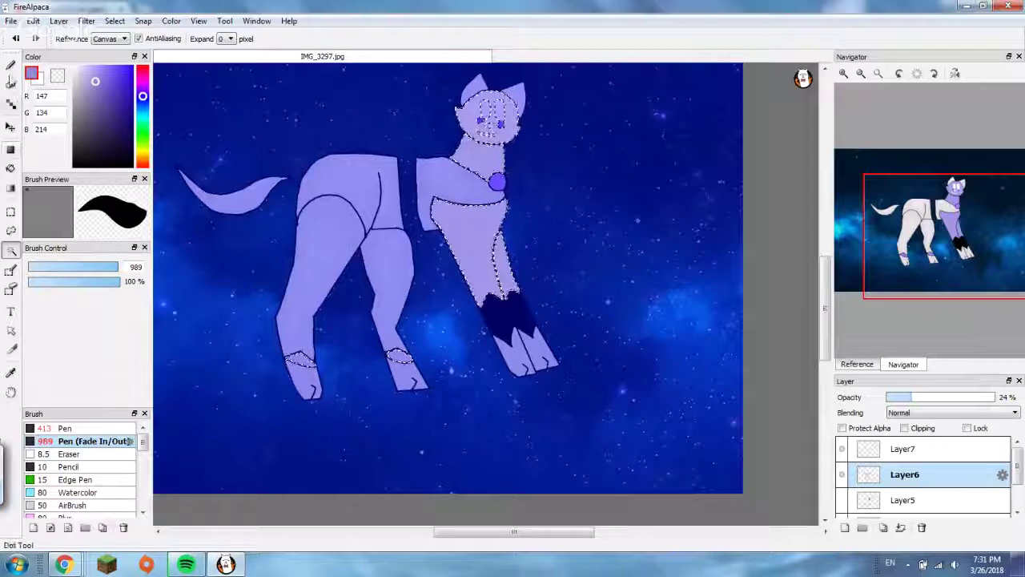
key("b")
key("ctrl+d")
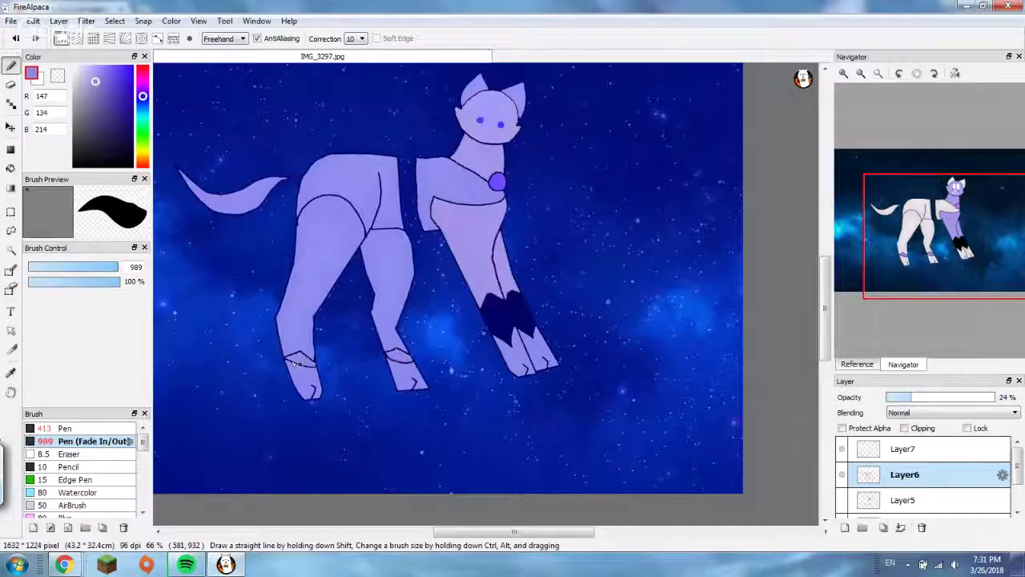
key("ctrl+z")
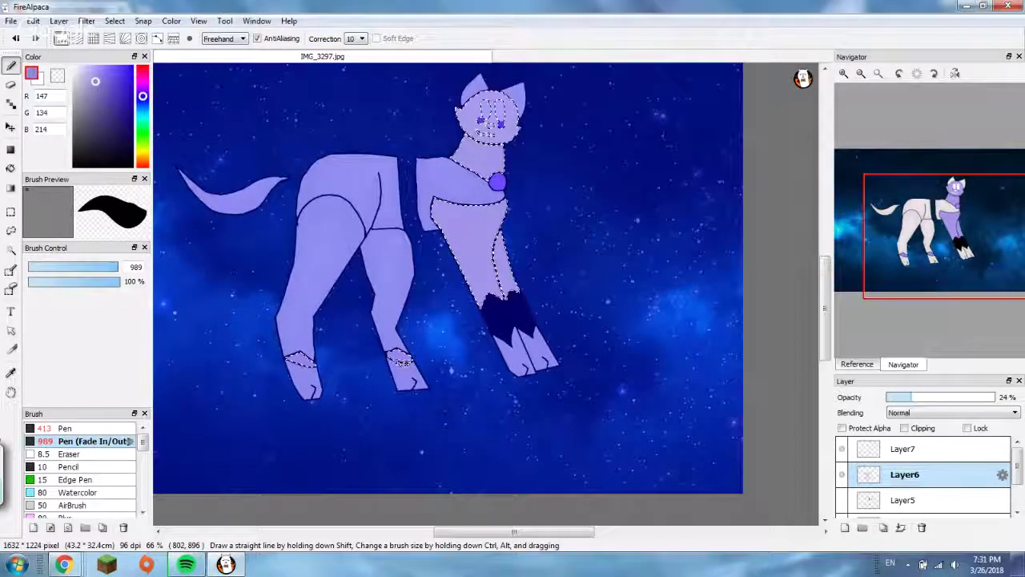
left_click_drag(541, 298, 489, 316)
key("ctrl+d")
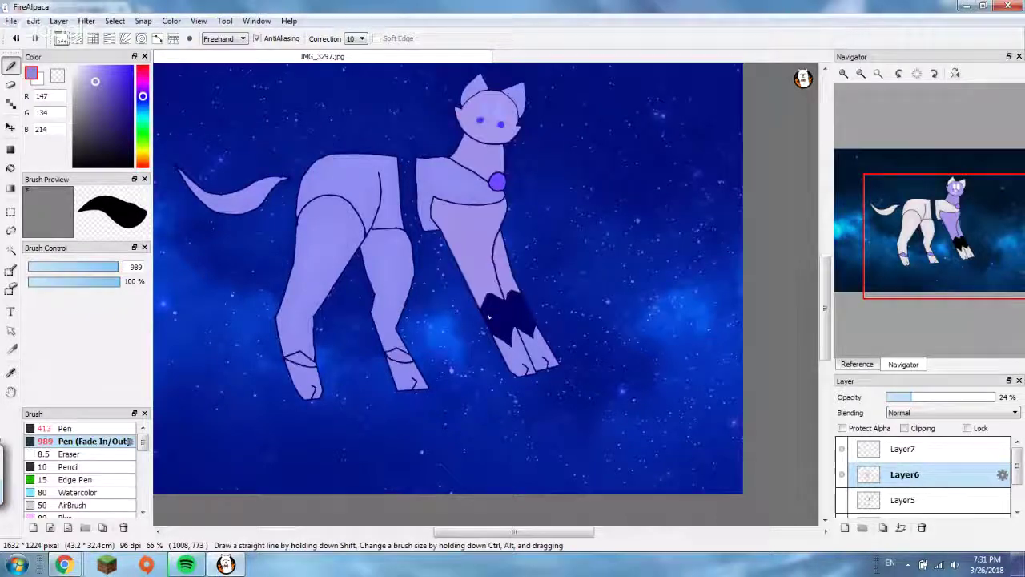
key("ctrl+z")
scroll(462, 297, "up", 5)
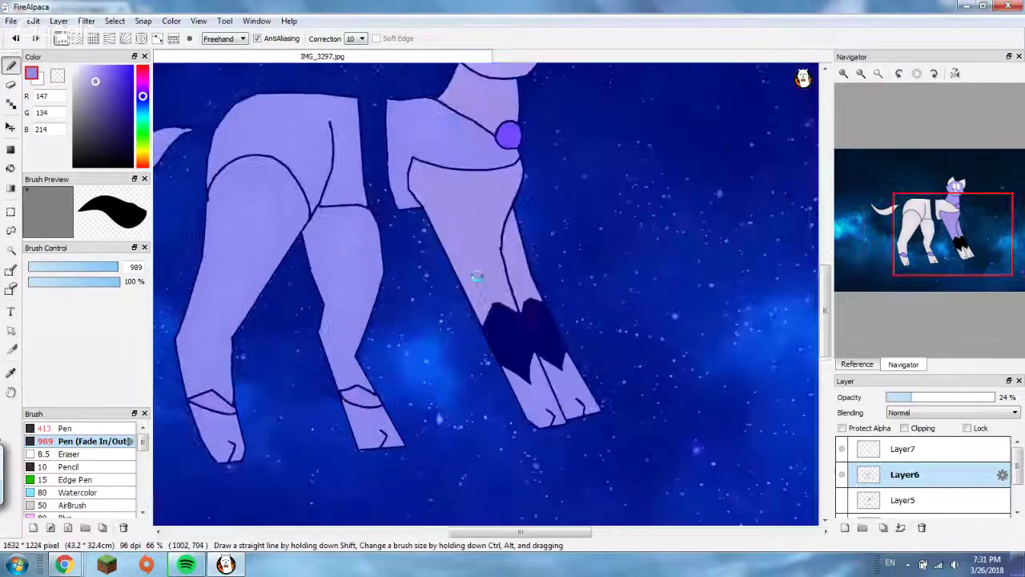
scroll(490, 307, "down", 1)
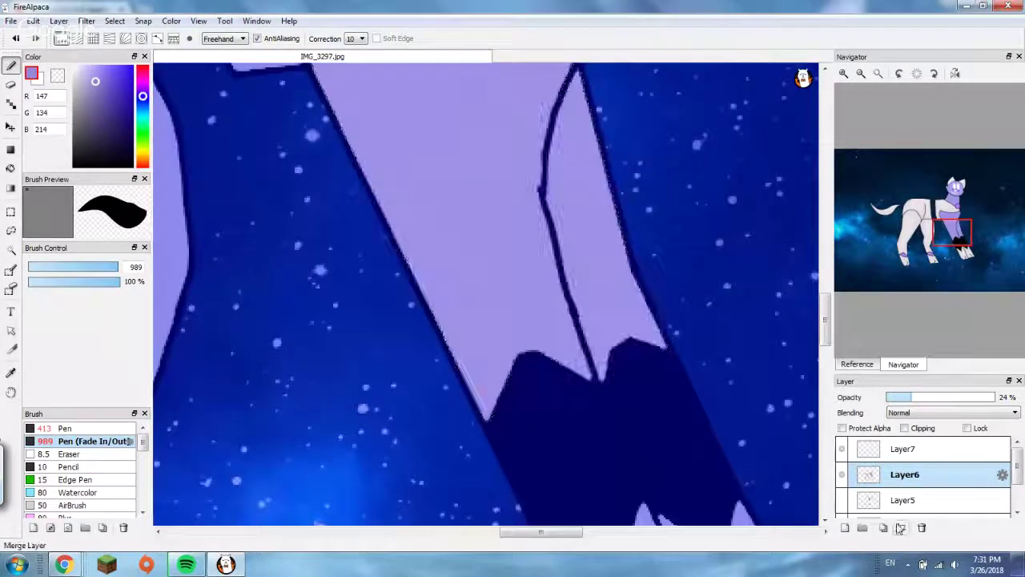
- Make Layer5 with the purple glows visible and redo the selection of the neck
left_click(921, 450)
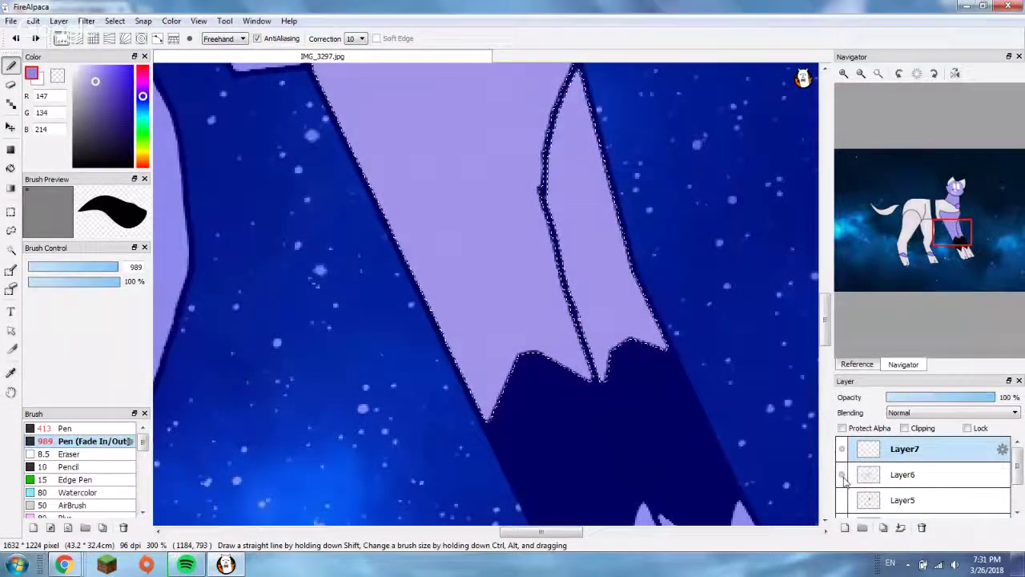
scroll(632, 418, "down", 1)
scroll(632, 417, "down", 1)
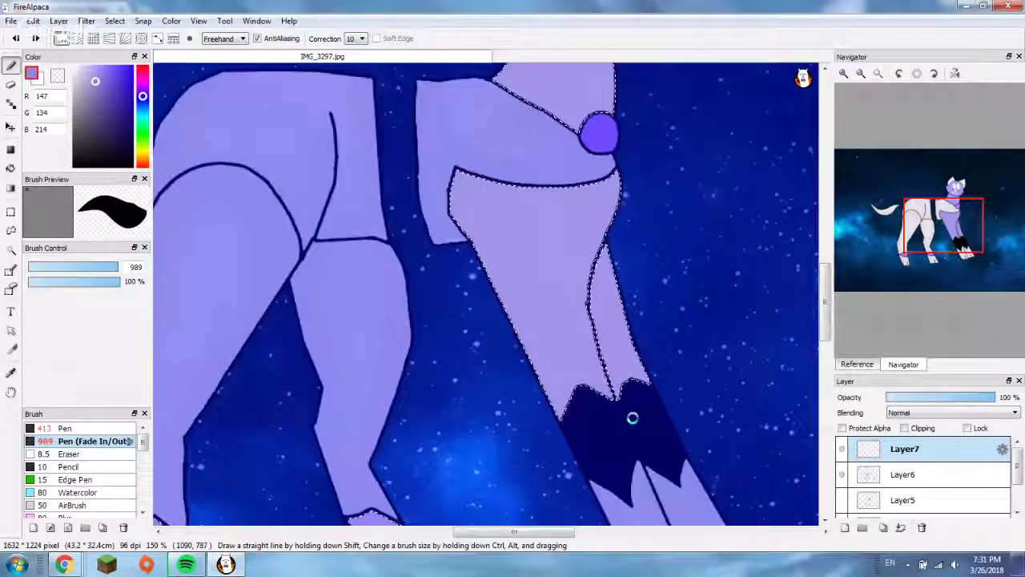
left_click(843, 500)
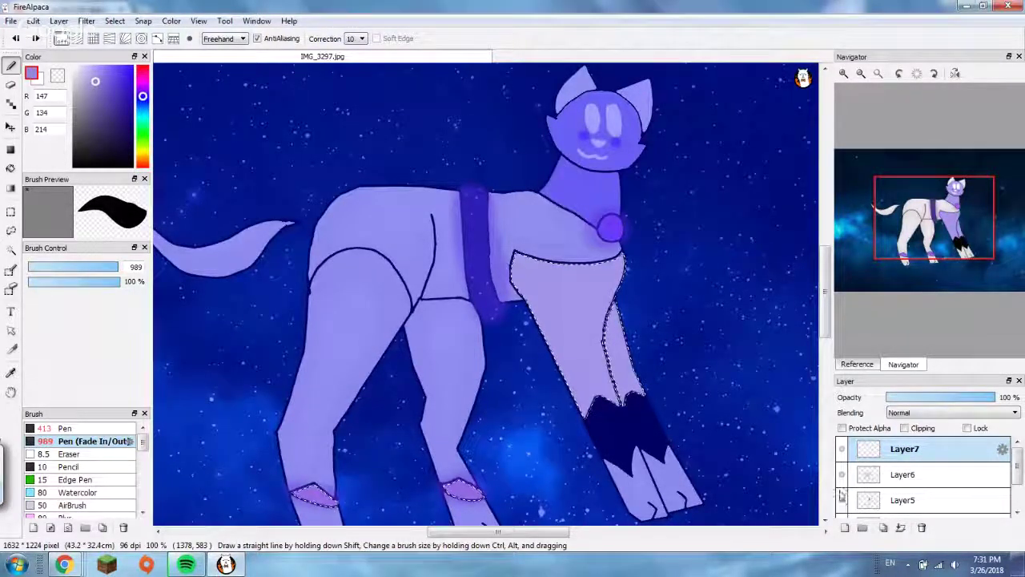
left_click(35, 38)
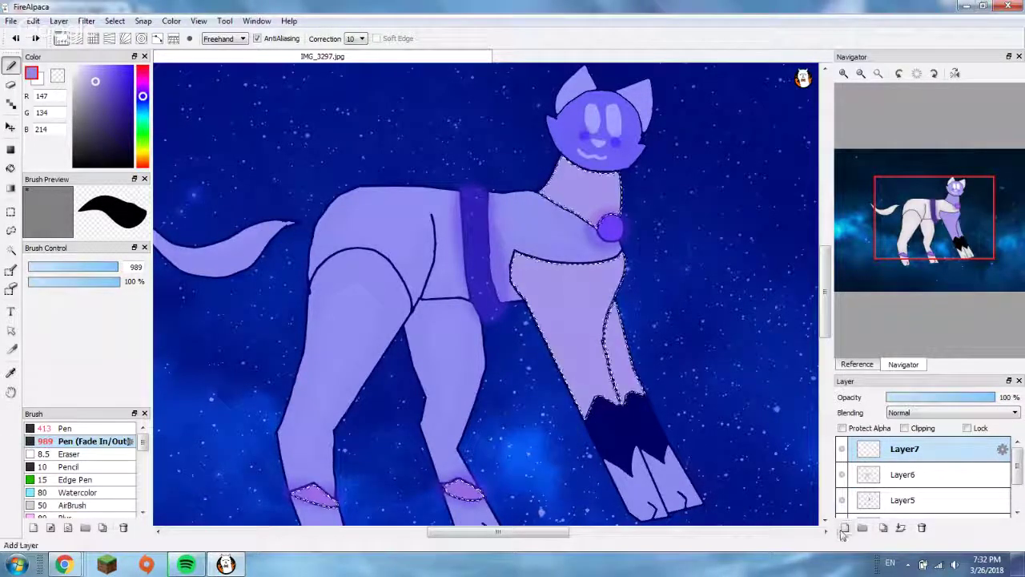
- Add a new layer and shade the chest's edges with the Pen (Fade In/Out) brush at size 9.2
left_click(845, 527)
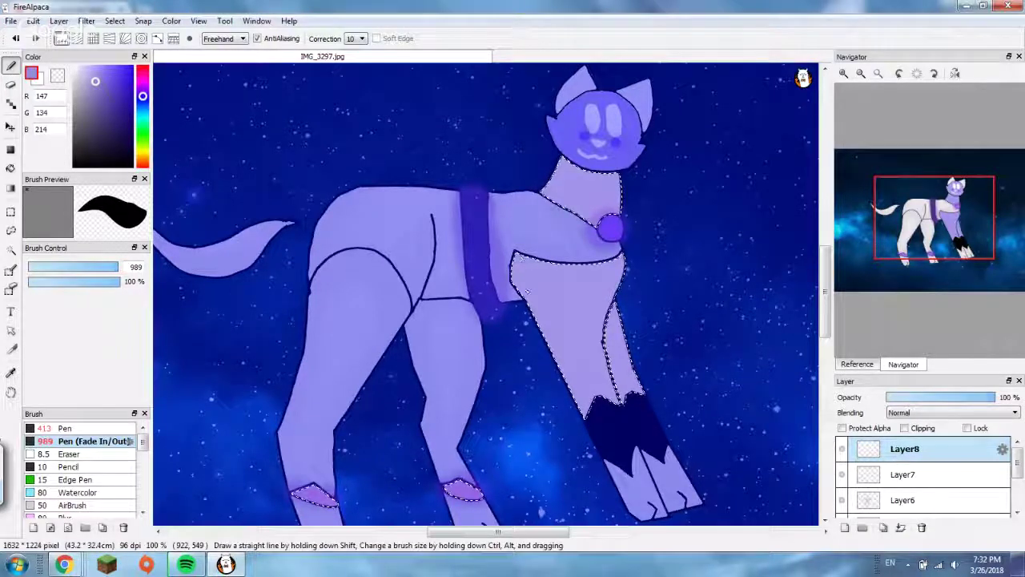
key("ctrl+d")
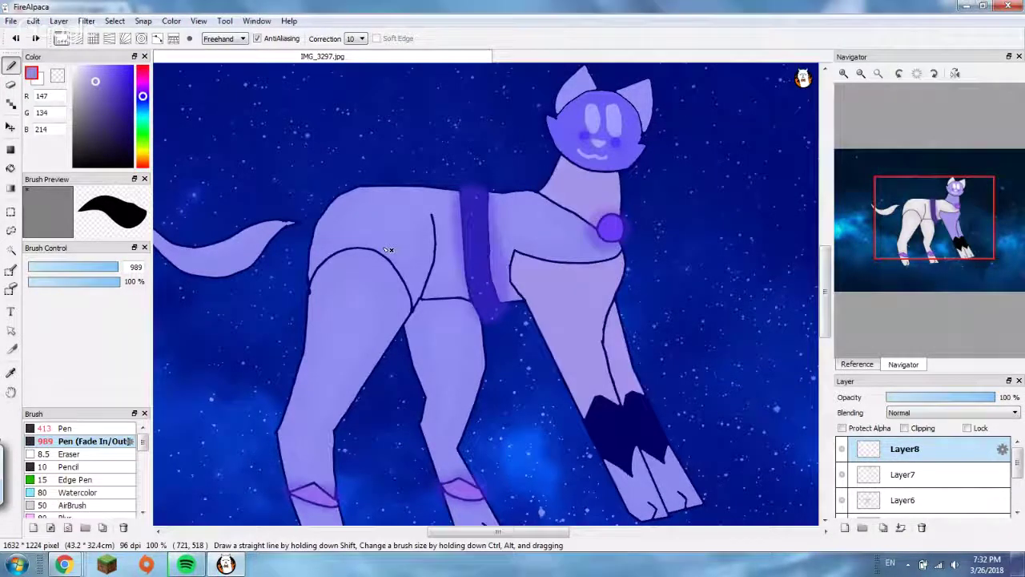
left_click_drag(95, 268, 44, 268)
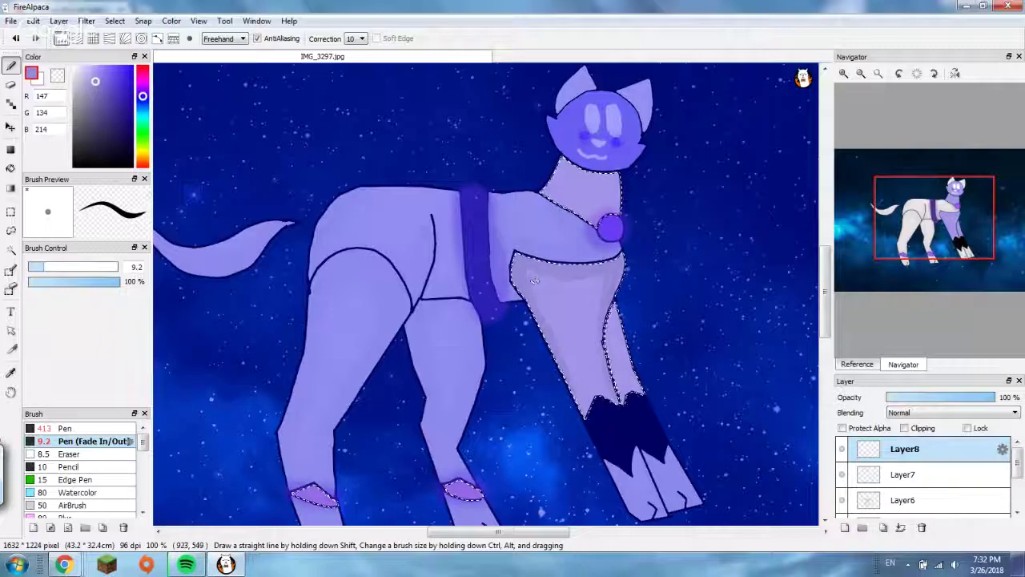
- Shade the chest, front legs and neck in darker purple with the Pen brush at size 23
left_click(64, 428)
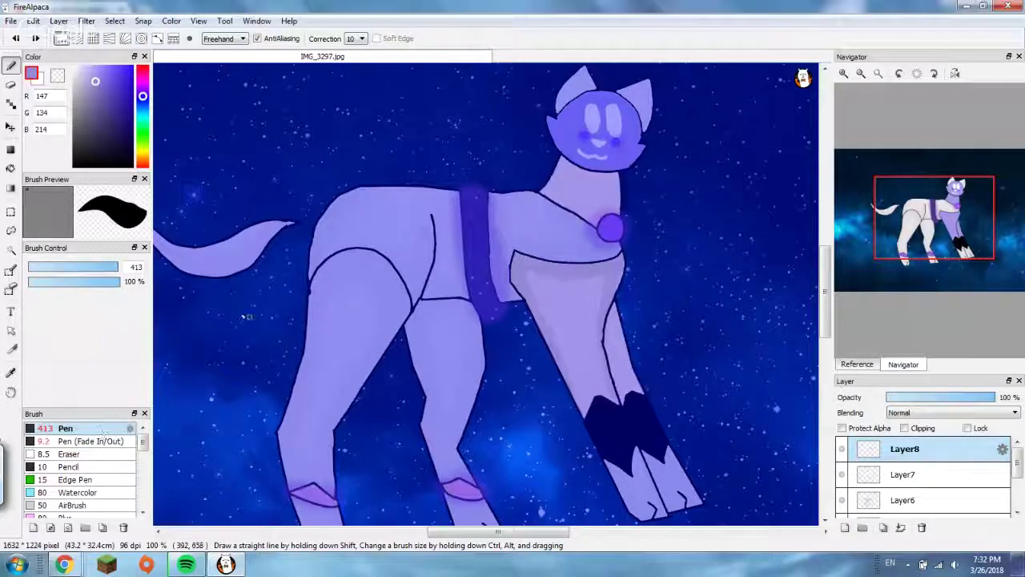
left_click(550, 283)
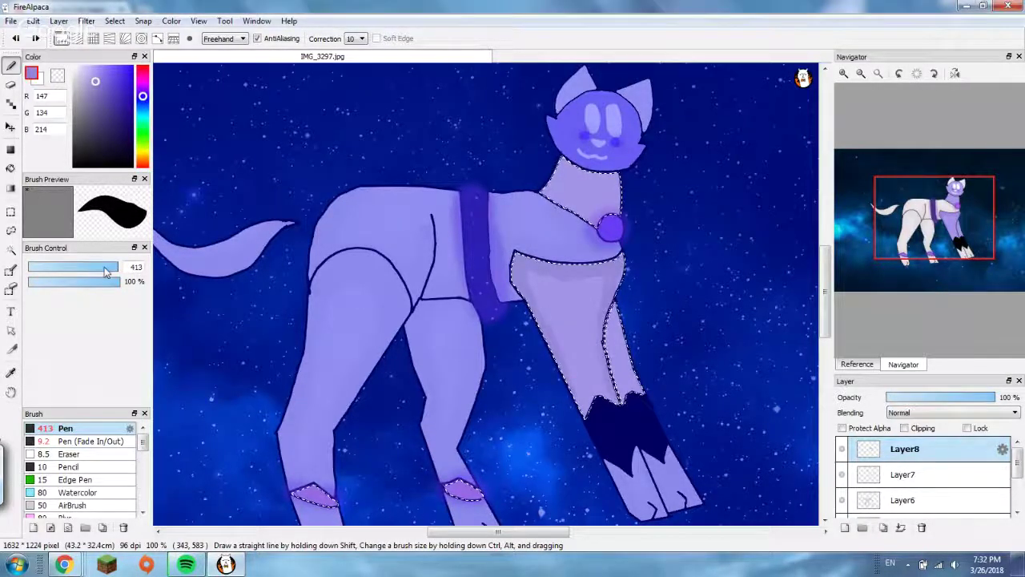
key("ctrl+d")
left_click_drag(118, 266, 70, 266)
key("ctrl+z")
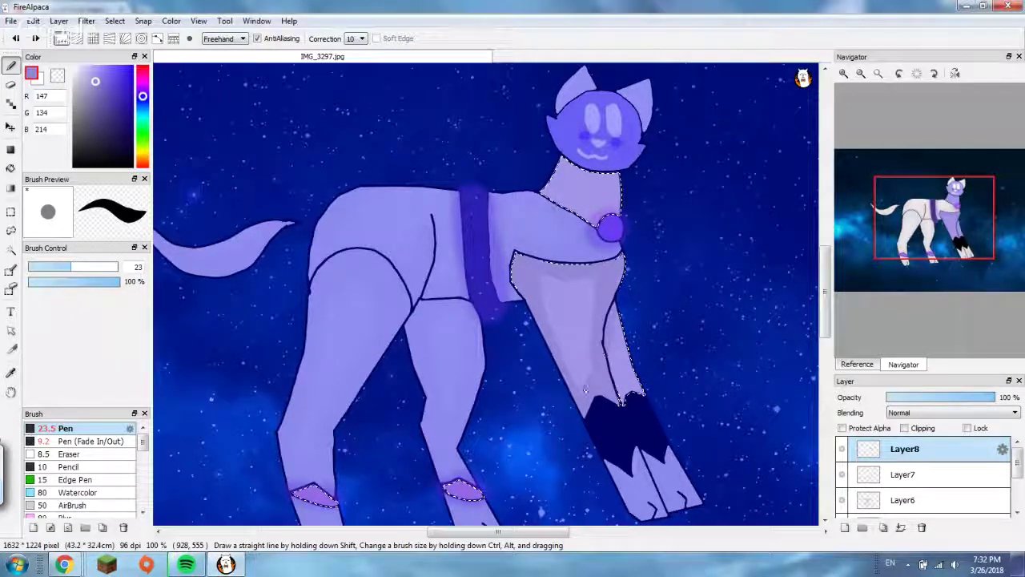
key("ctrl+z")
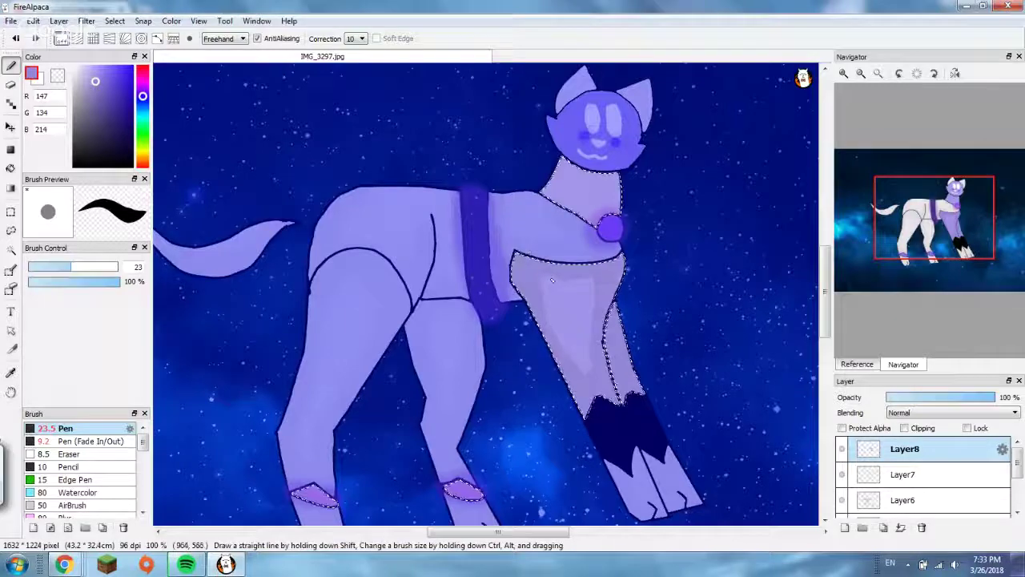
- Check the live chat on the YouTube stream page and return to the drawing in FireAlpaca
left_click(967, 5)
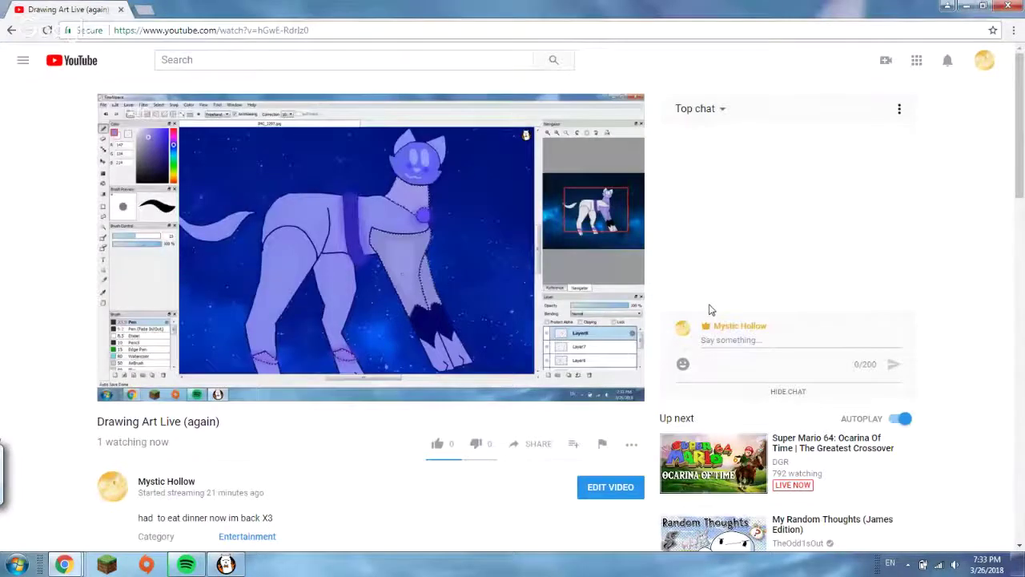
left_click(227, 566)
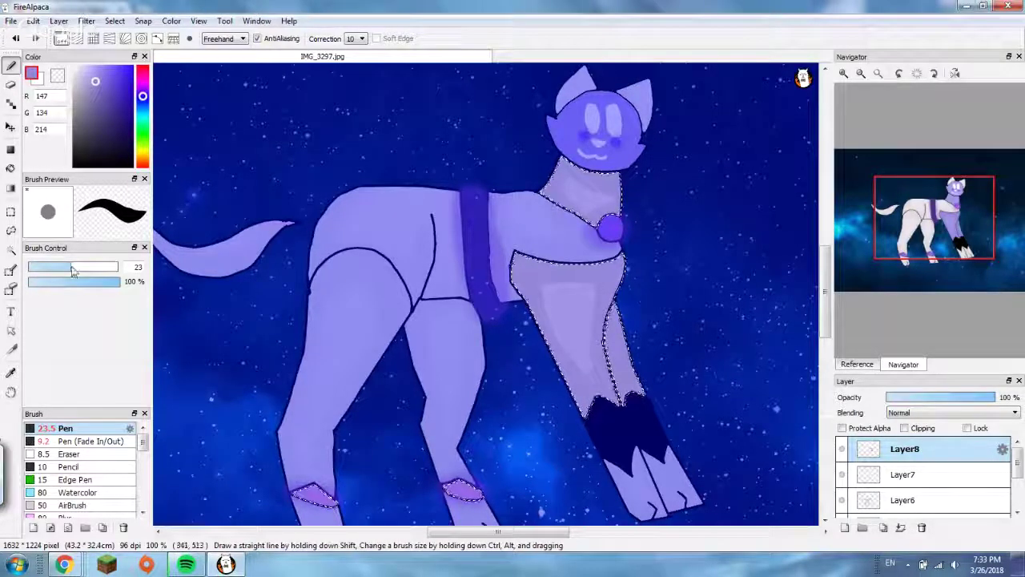
- Soften the purple shading with the size 80 Blur brush and lower Layer8's opacity to 45%
left_click(11, 290)
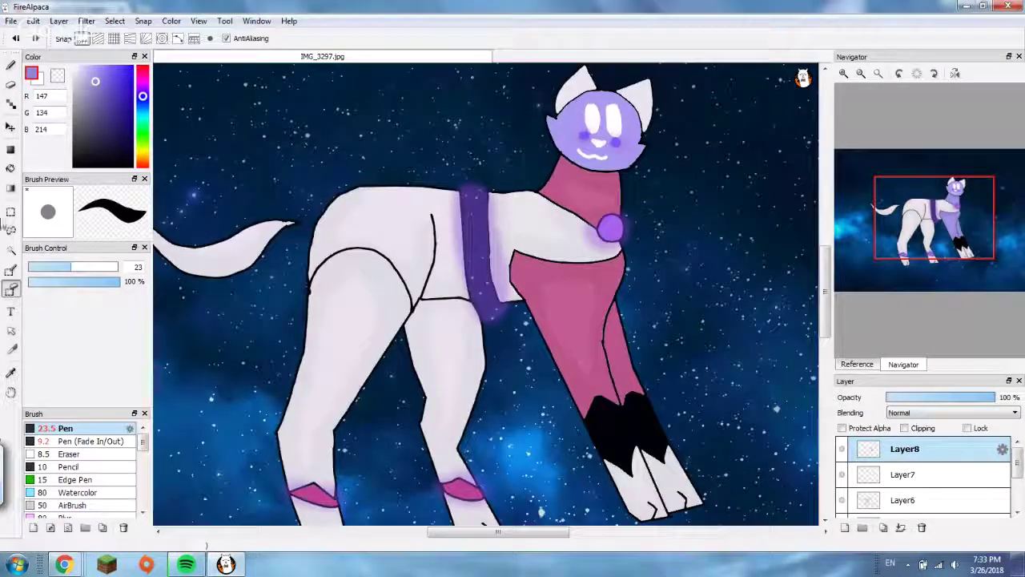
left_click(11, 66)
left_click(144, 513)
left_click(144, 513)
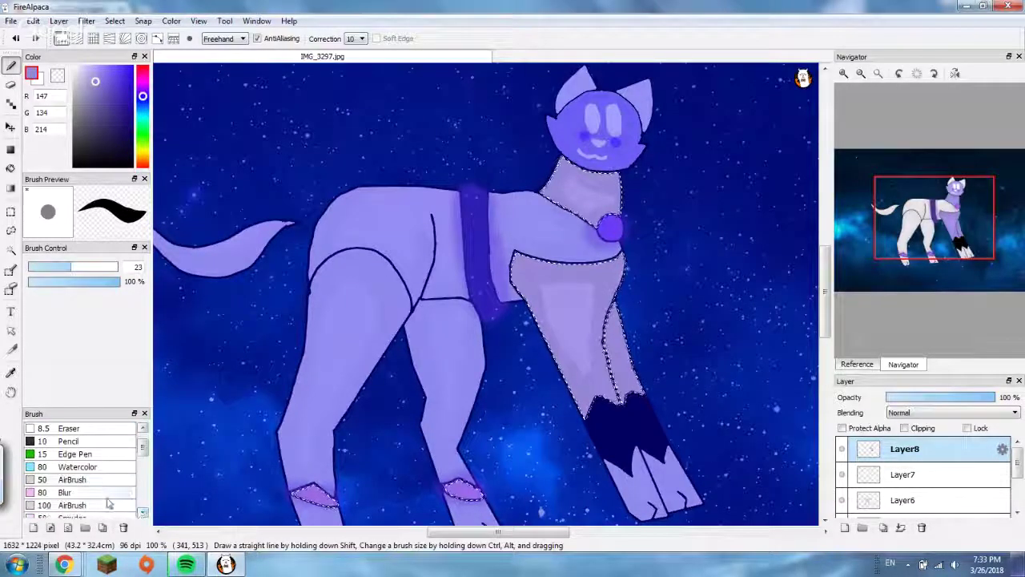
left_click(105, 505)
left_click(95, 492)
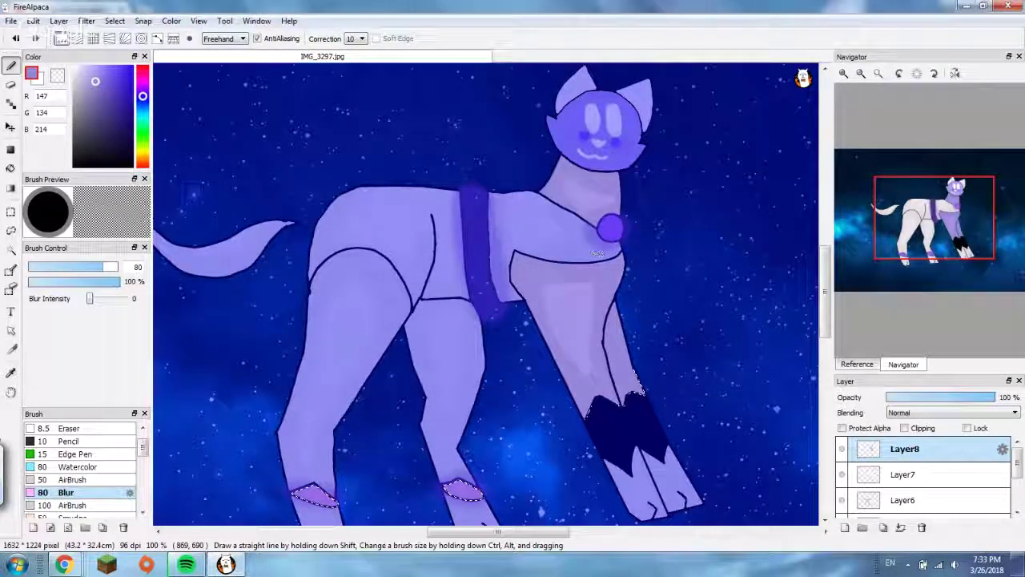
left_click(949, 397)
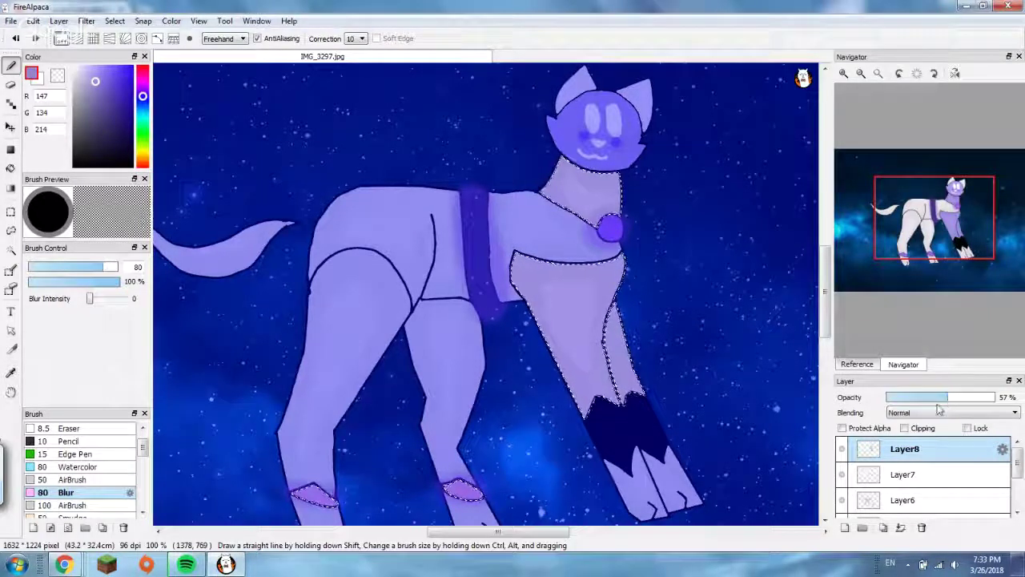
left_click_drag(941, 409, 904, 381)
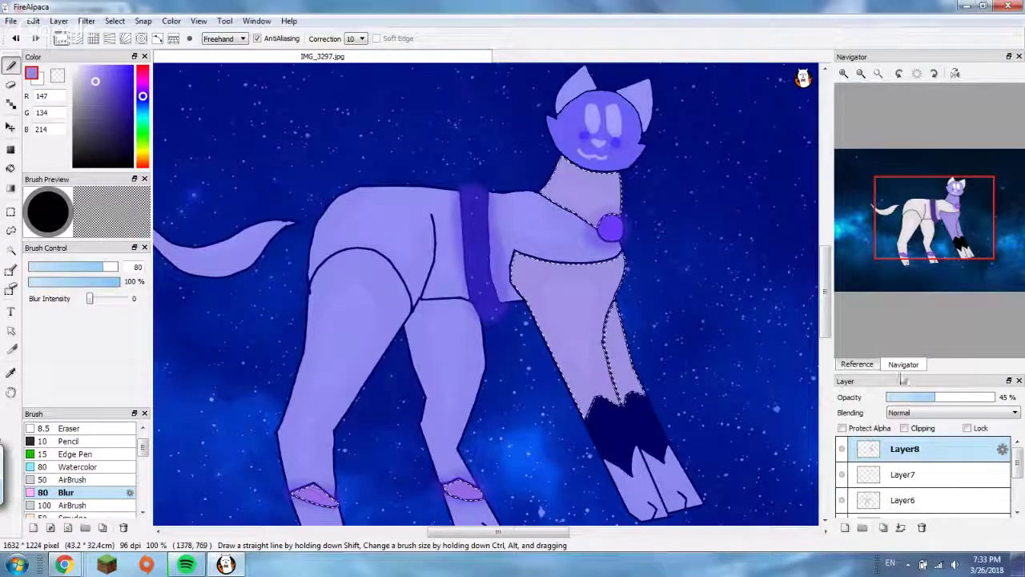
- Try shading the neck with the size 50 AirBrush, then undo all the purple shading together with Layer8
left_click(104, 479)
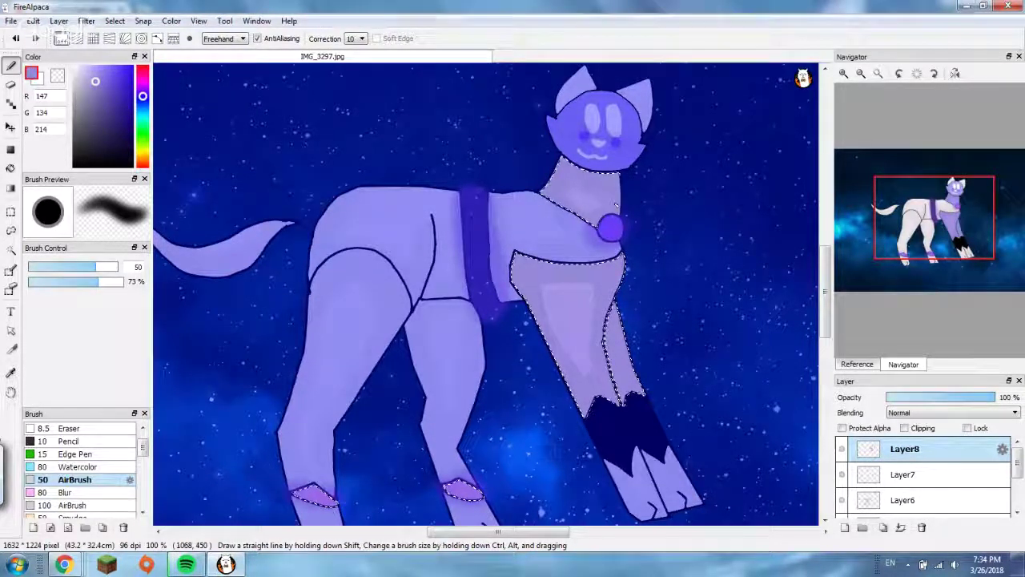
left_click(568, 197)
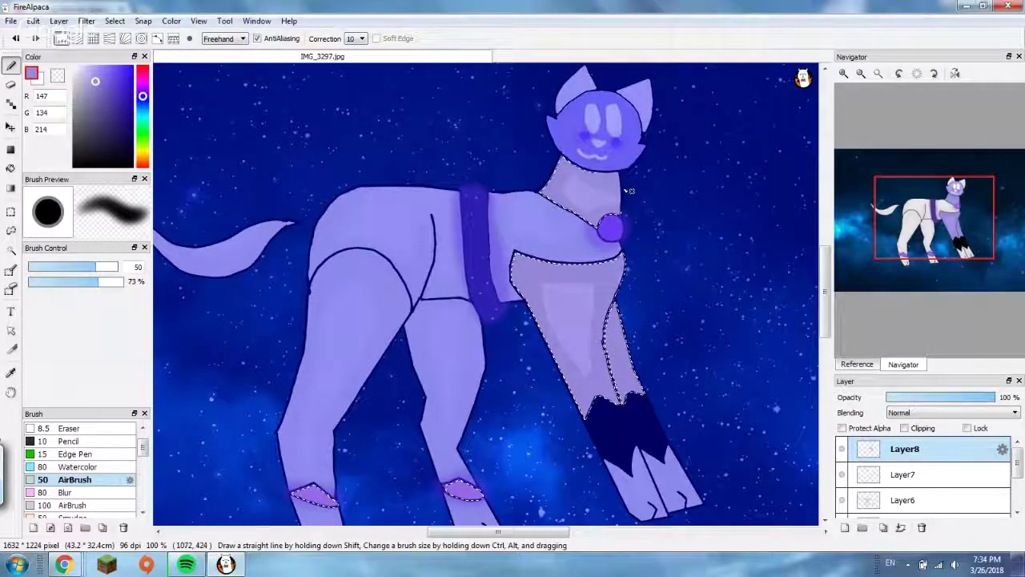
key("ctrl+z")
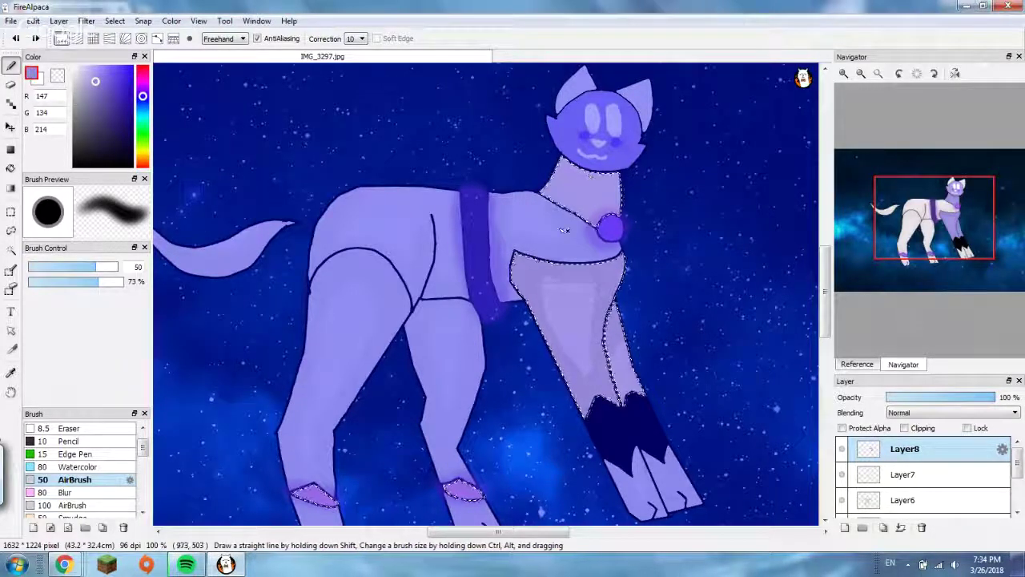
key("ctrl+z")
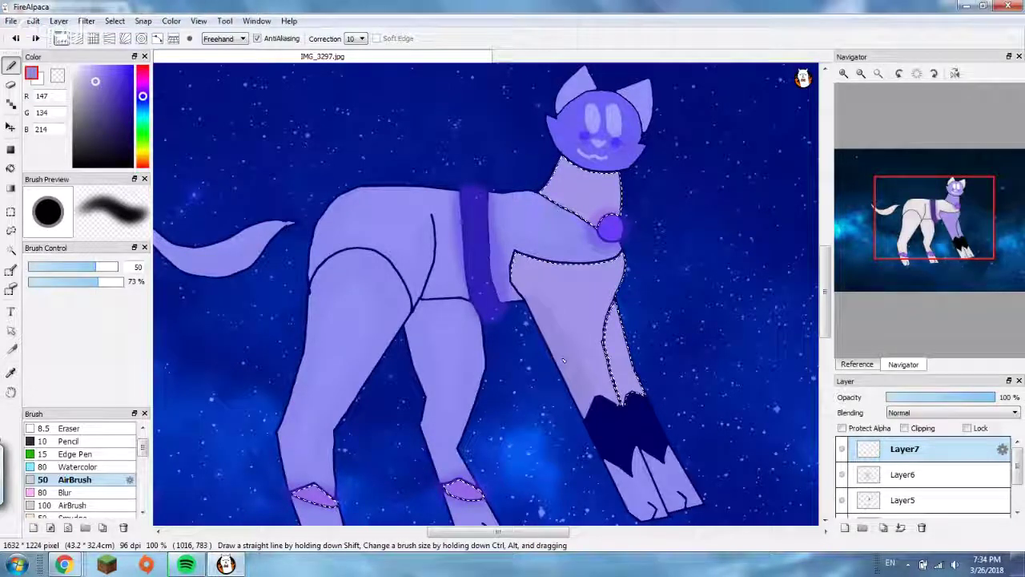
- Shade the edges of the chest, front legs and neck on Layer7 with the size 50 AirBrush
mouse_move(531, 280)
left_mouse_down()
mouse_move(572, 286)
mouse_move(551, 271)
mouse_move(639, 270)
mouse_move(614, 297)
left_mouse_up()
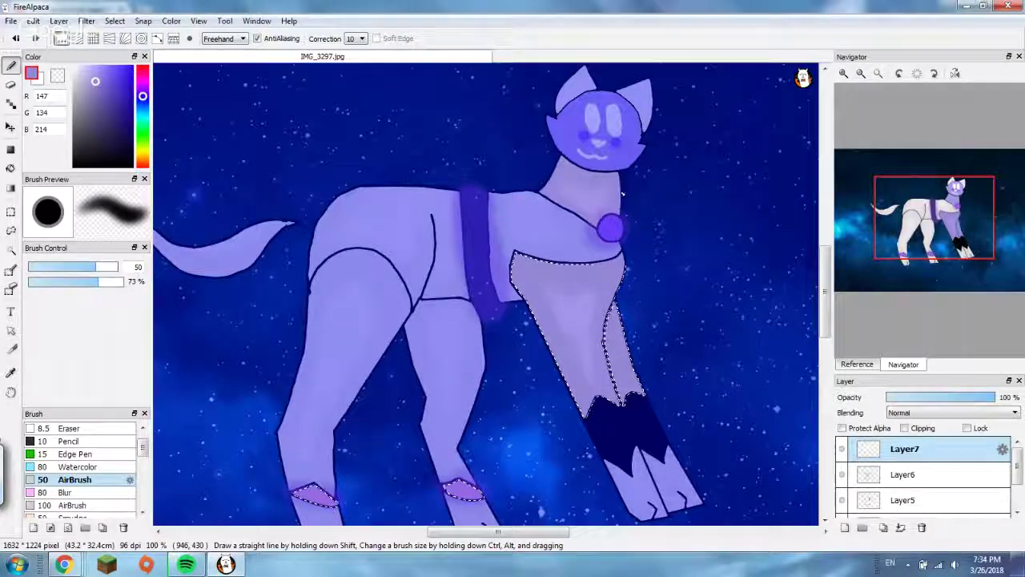
left_click(586, 229, "shift")
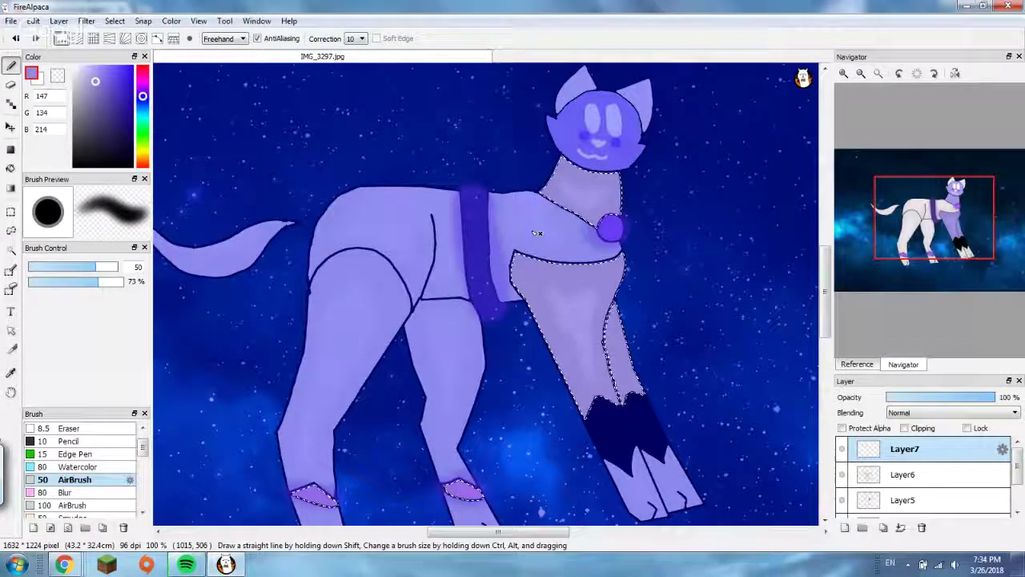
- Soften the chest, leg and neck shading with the size 80 Blur brush and lower Layer7's opacity to 53%
left_click(80, 506)
left_click(68, 492)
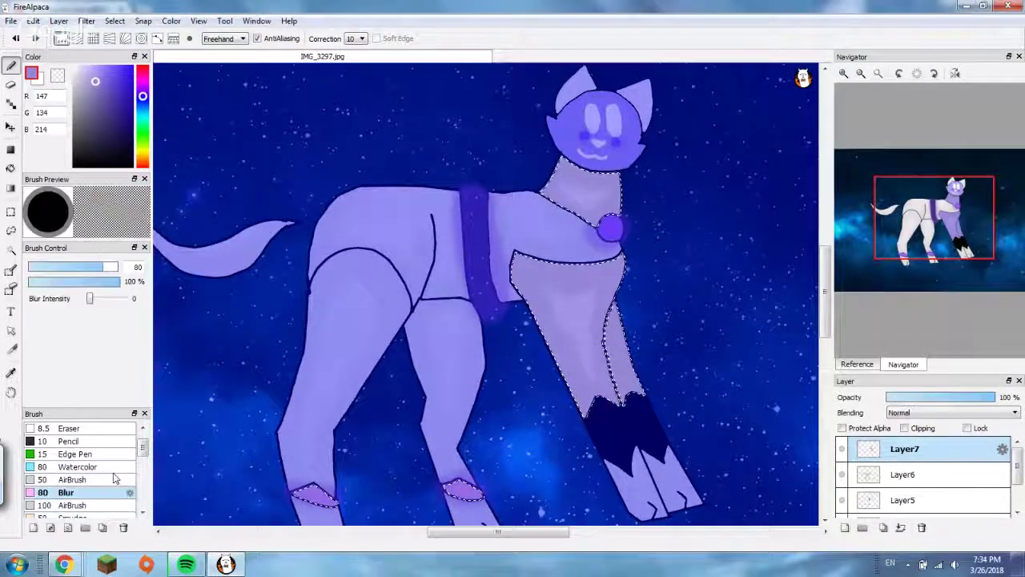
left_click_drag(561, 163, 684, 418)
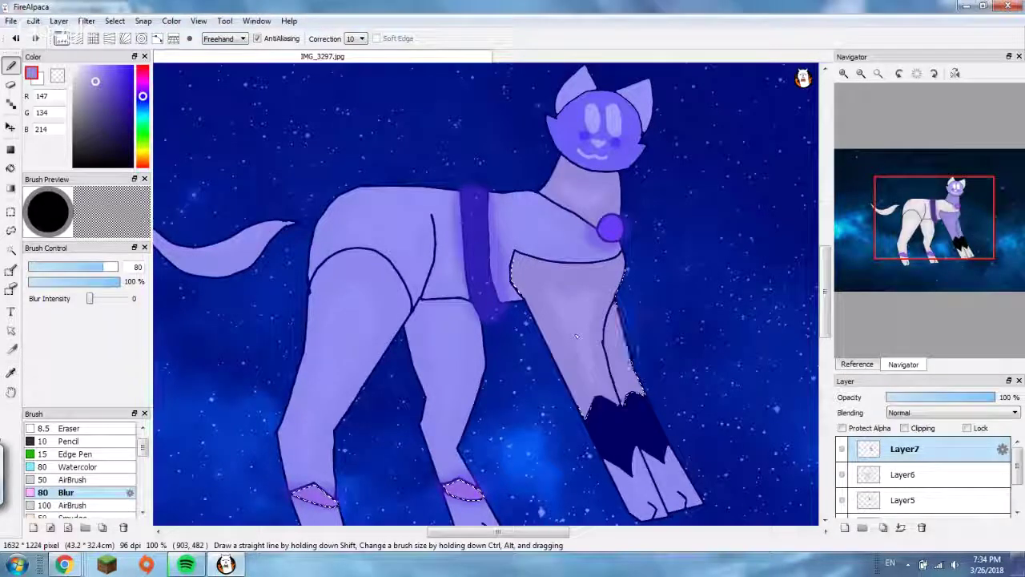
left_click_drag(990, 398, 941, 402)
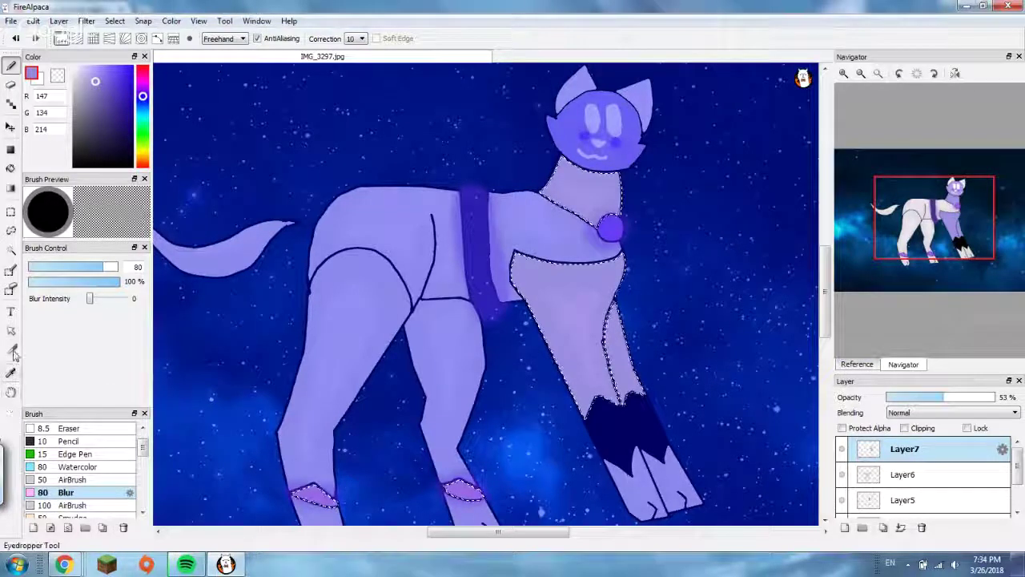
- Erase the selection over the neck, chest, front legs and ankles with the Select Eraser at brush size 1000
left_click(11, 290)
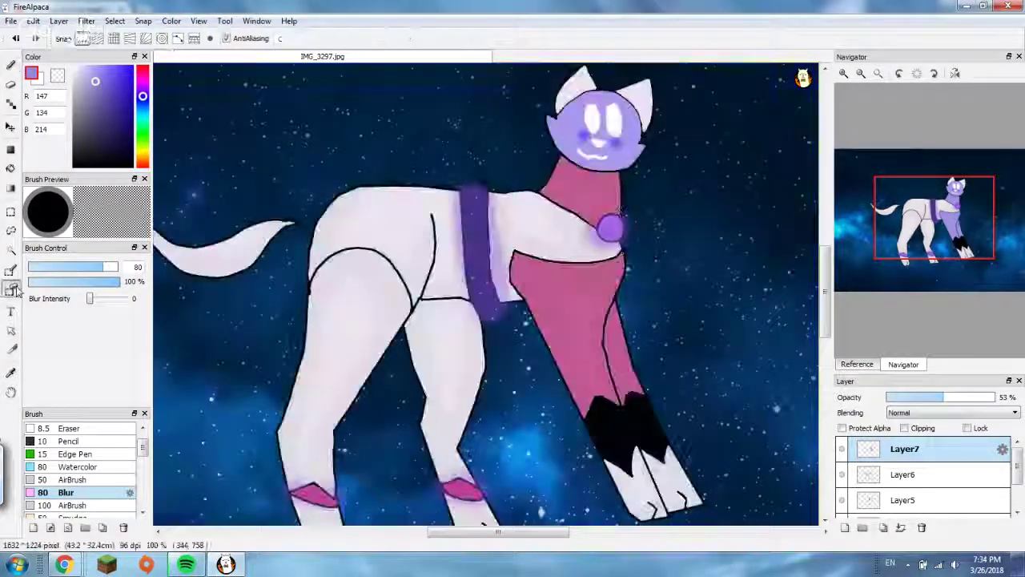
left_click(142, 428)
left_click(142, 428)
left_click(88, 441)
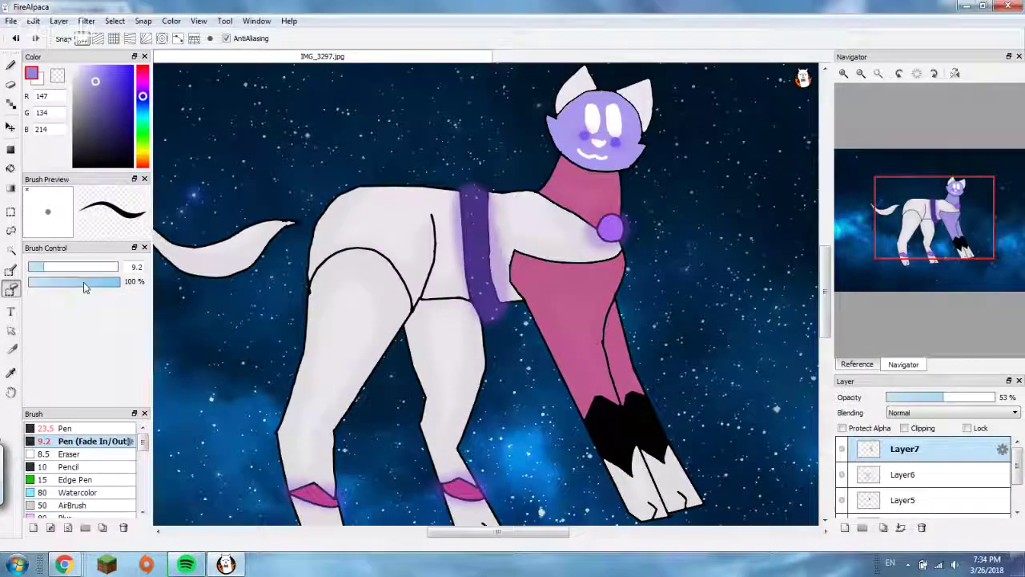
left_click_drag(84, 269, 118, 270)
mouse_move(422, 301)
left_mouse_down()
mouse_move(561, 320)
mouse_move(615, 352)
left_mouse_up()
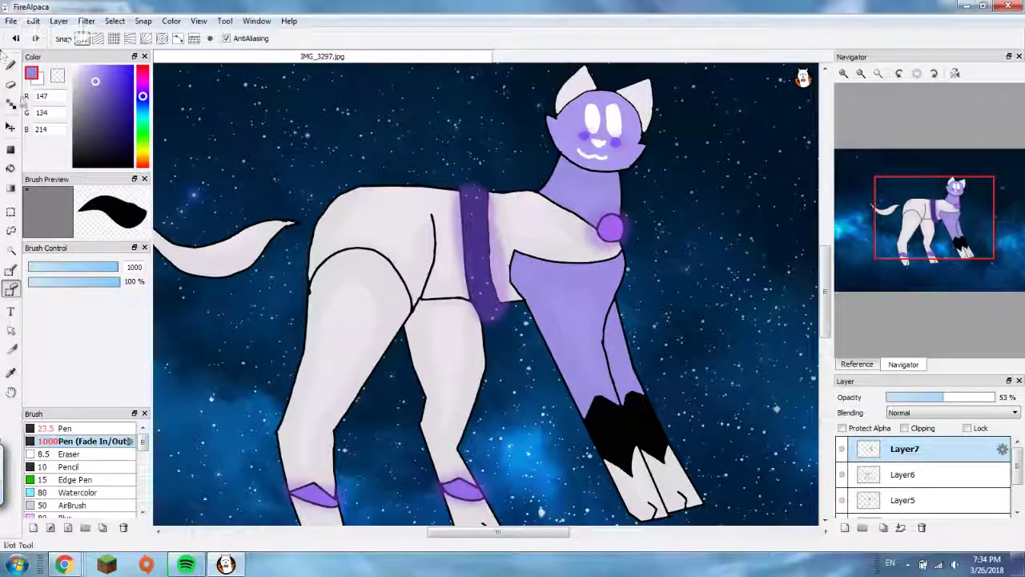
- Try to select the purple face with the Magic Wand, then clear the selection
left_click(11, 250)
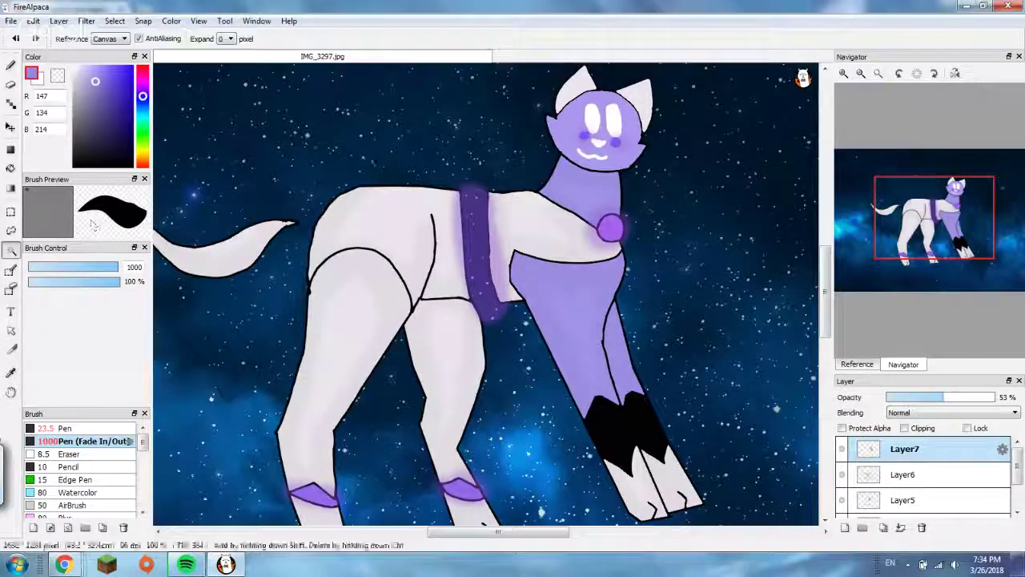
left_click(621, 157)
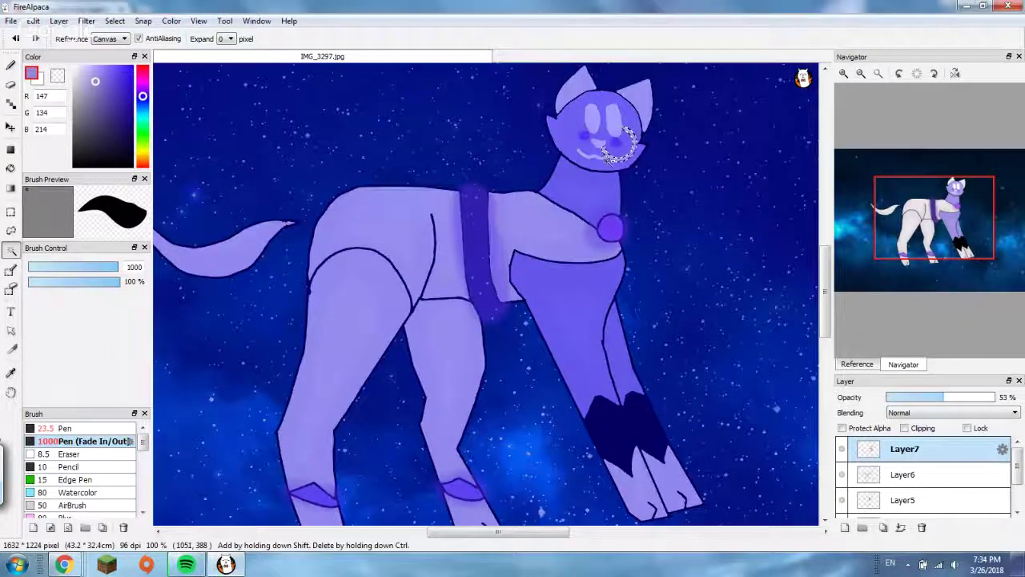
key("ctrl+d")
left_click(607, 155)
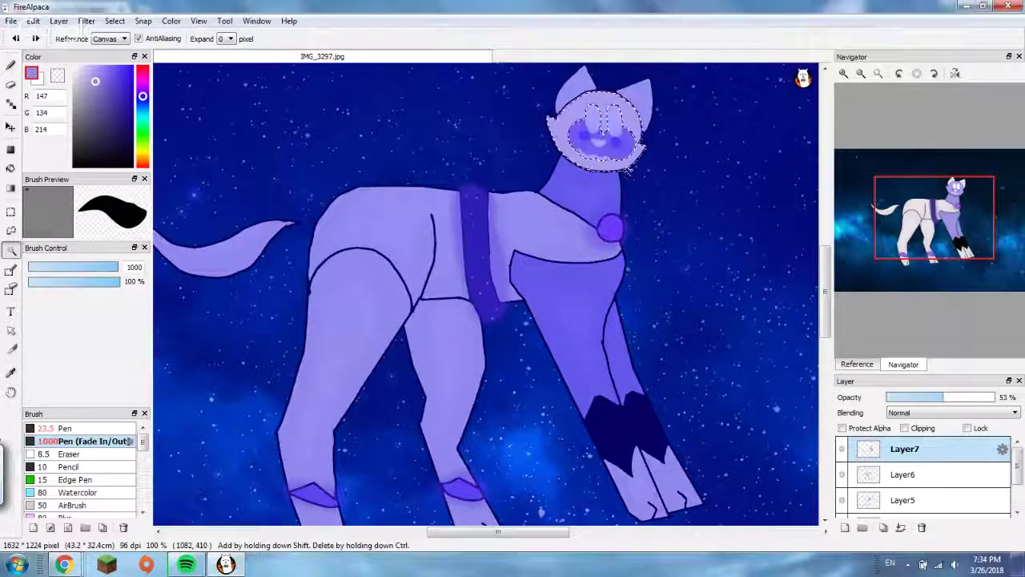
key("ctrl+d")
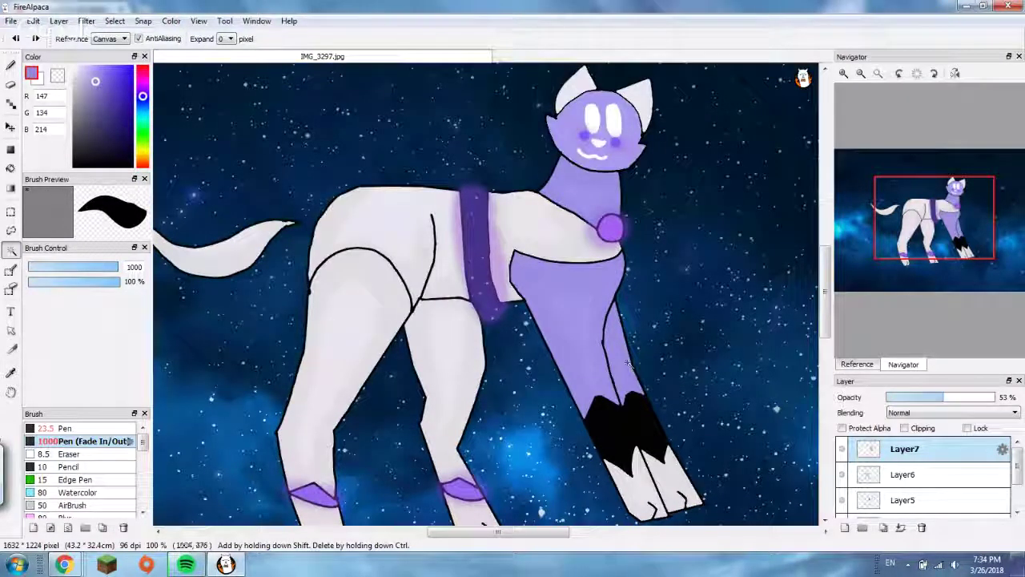
- Try to select the face around the cheeks and mouth with the Magic Wand, then undo that selection
scroll(622, 238, "up", 1)
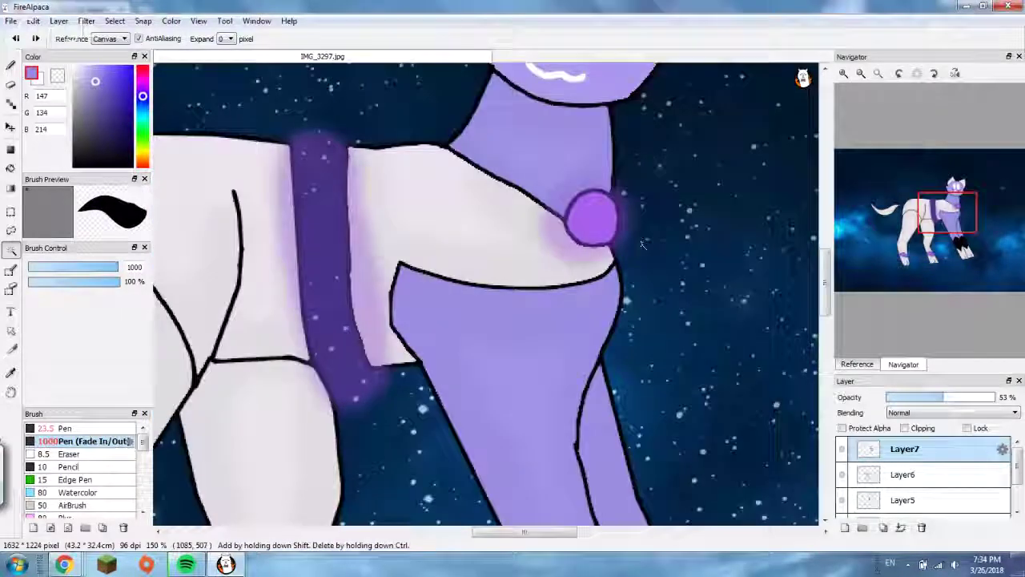
scroll(622, 237, "down", 3)
scroll(584, 173, "up", 5)
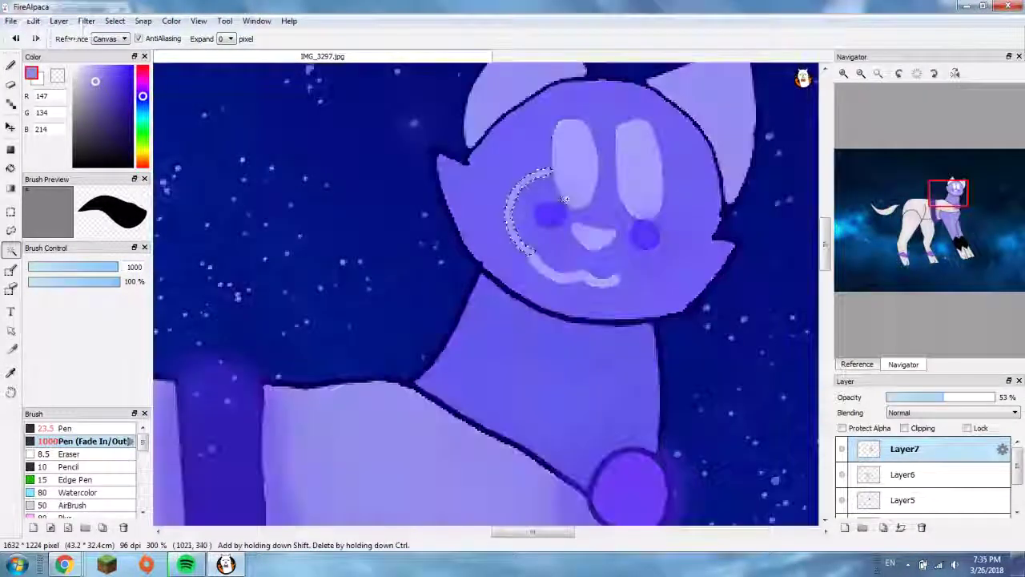
mouse_move(551, 170)
left_mouse_down()
mouse_move(525, 248)
mouse_move(561, 242)
mouse_move(519, 248)
mouse_move(551, 170)
mouse_move(529, 202)
mouse_move(499, 193)
mouse_move(532, 236)
mouse_move(565, 264)
mouse_move(638, 267)
left_mouse_up()
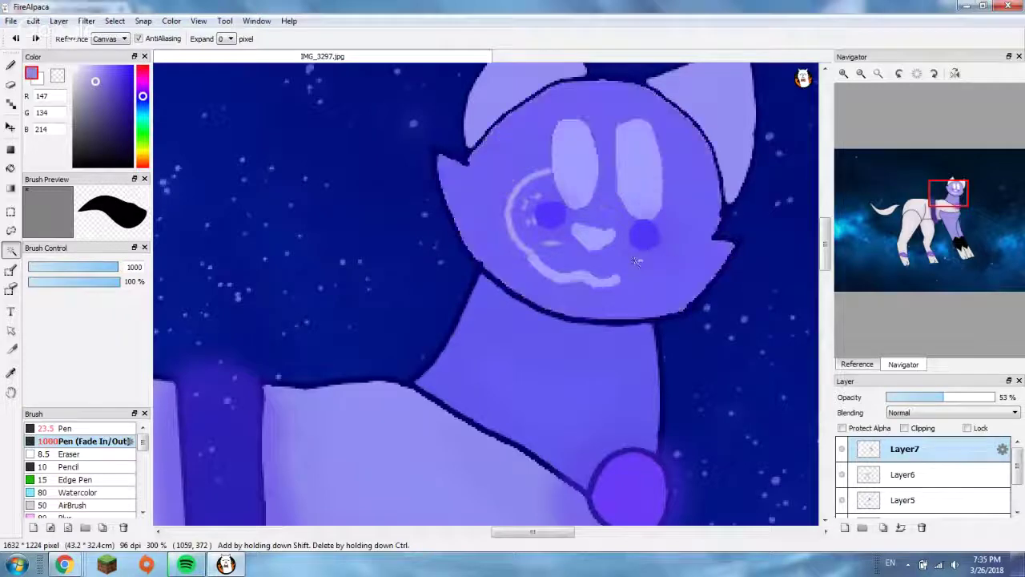
scroll(634, 269, "down", 2)
scroll(631, 274, "down", 3)
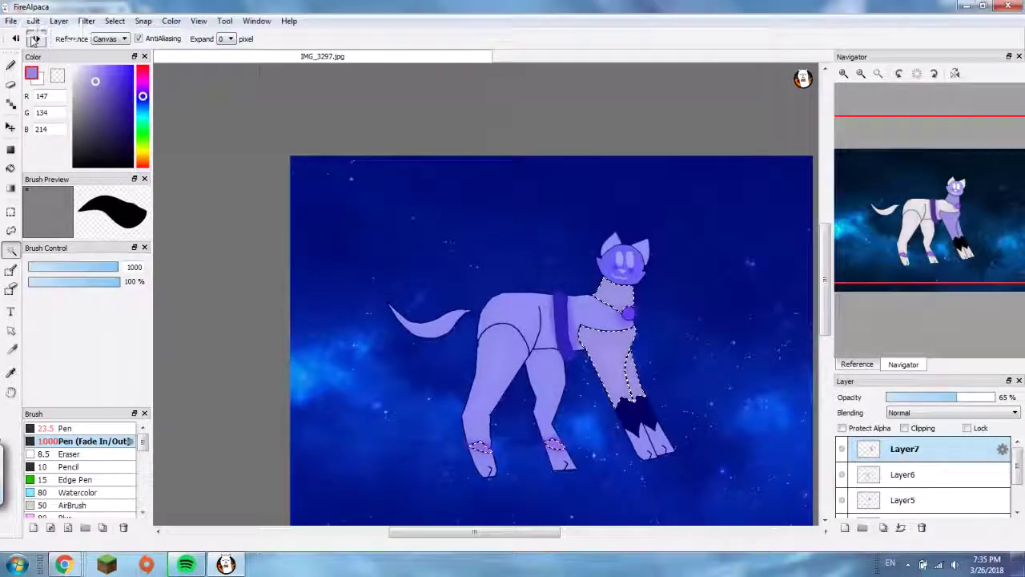
key("ctrl+d")
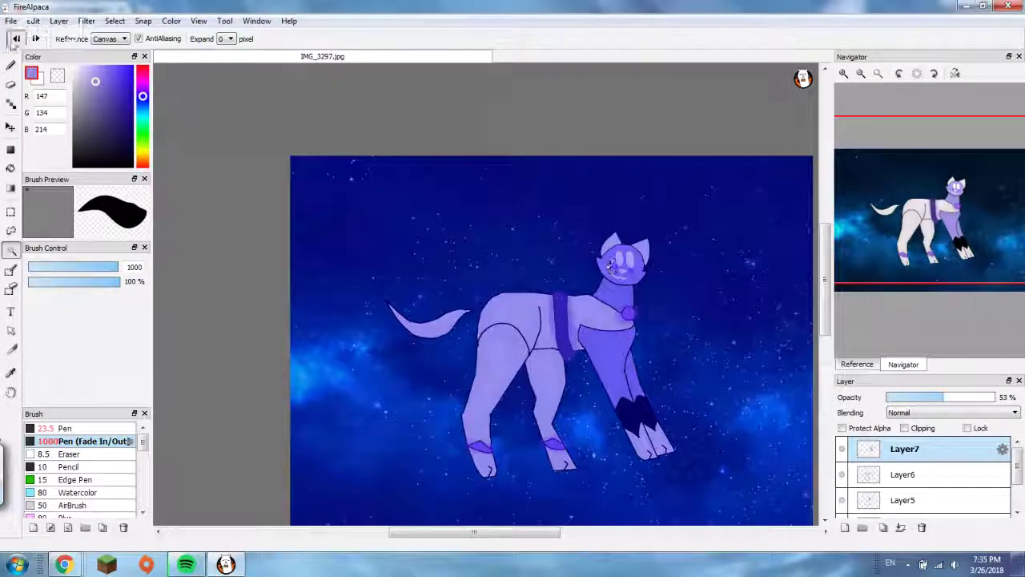
key("ctrl+d")
- Look over the whole shaded cat against the starry background and check the layer list
scroll(583, 310, "up", 1)
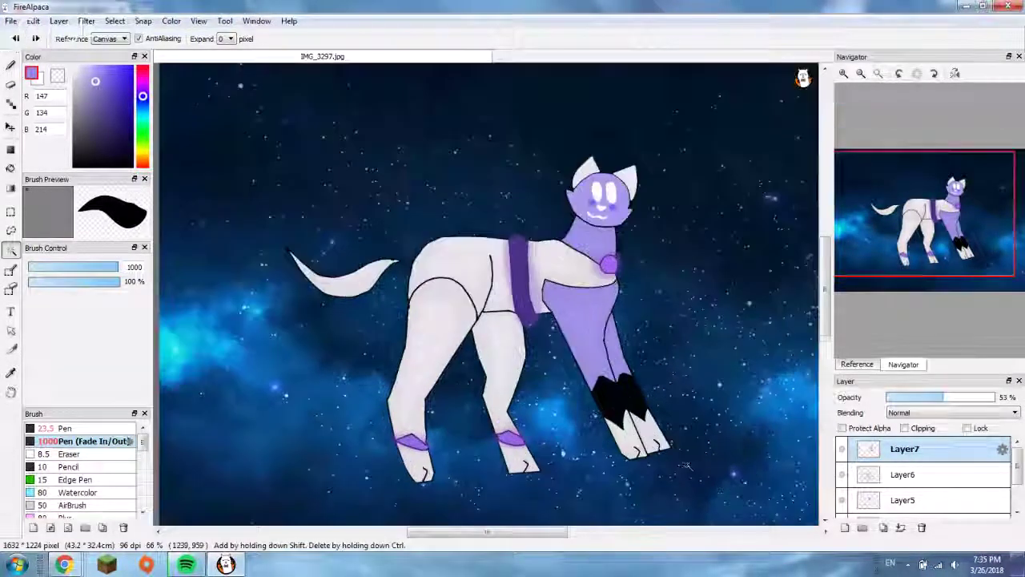
scroll(512, 374, "up", 4)
scroll(512, 374, "down", 4)
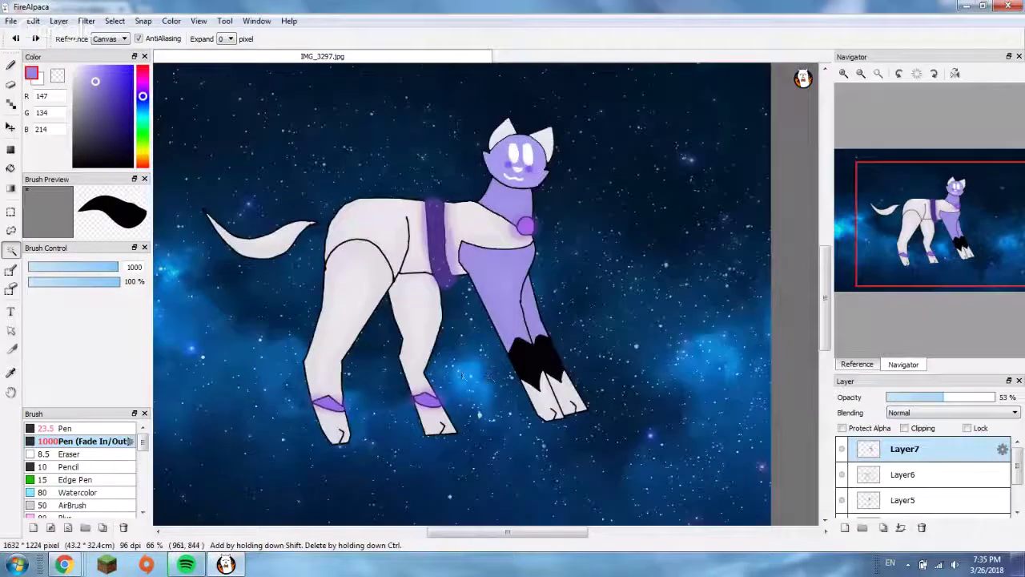
scroll(504, 375, "up", 2)
scroll(441, 264, "down", 3)
scroll(381, 249, "up", 1)
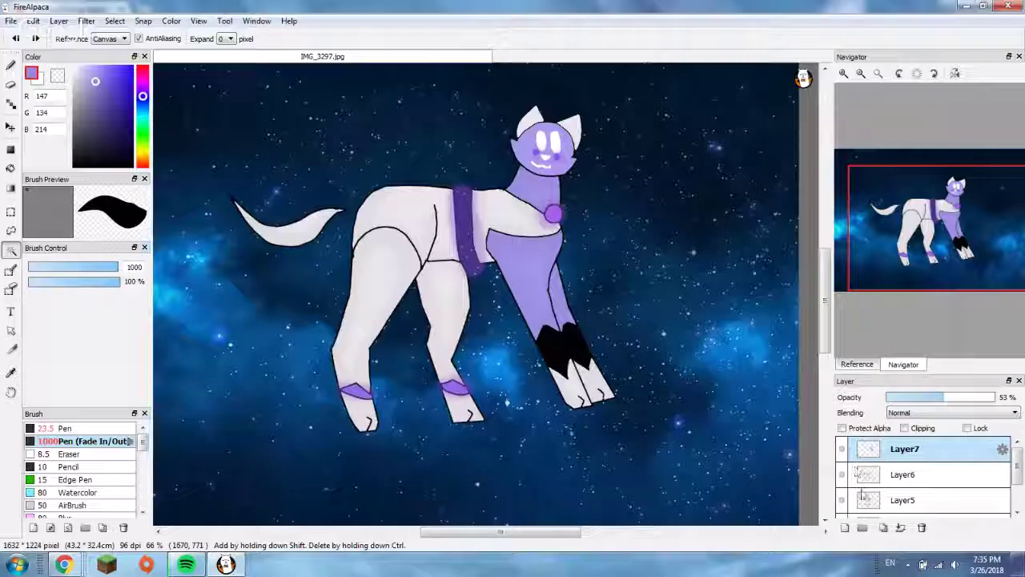
scroll(869, 481, "down", 2)
scroll(869, 481, "up", 2)
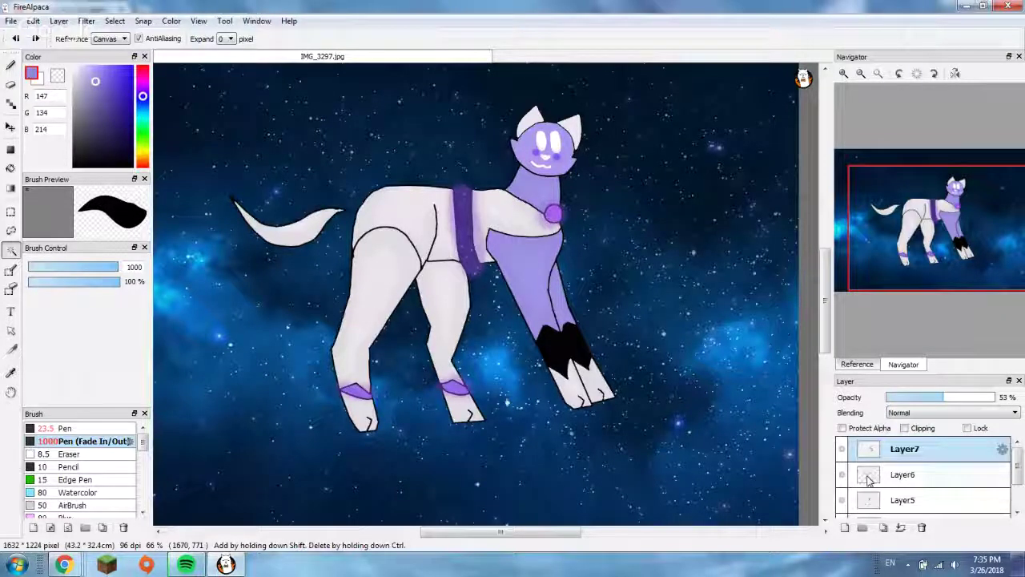
scroll(413, 233, "down", 1)
scroll(412, 234, "up", 2)
scroll(312, 159, "down", 1)
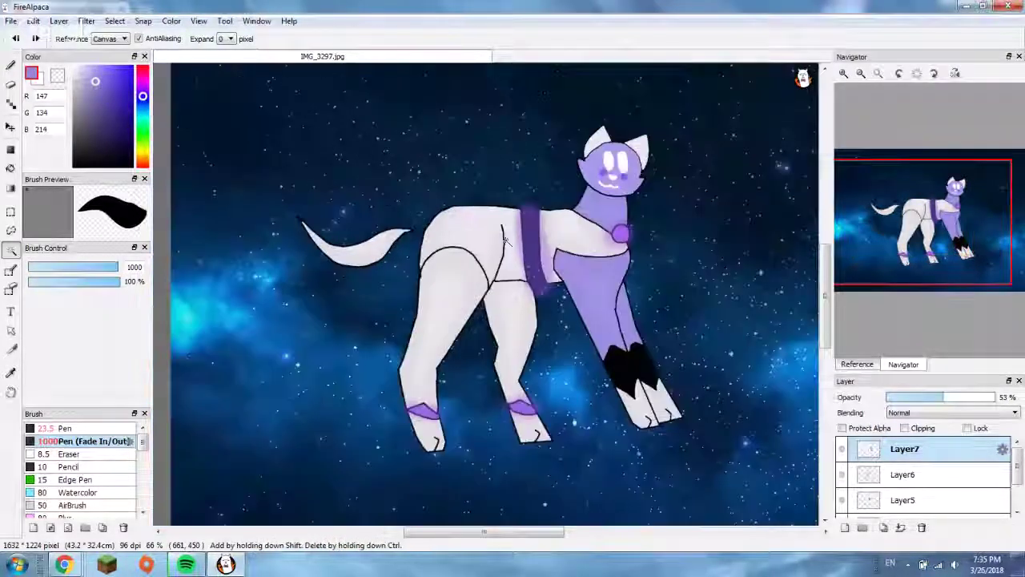
- Add a new layer above Layer7, undo the stray background selection and choose the Pen brush
left_click(845, 527)
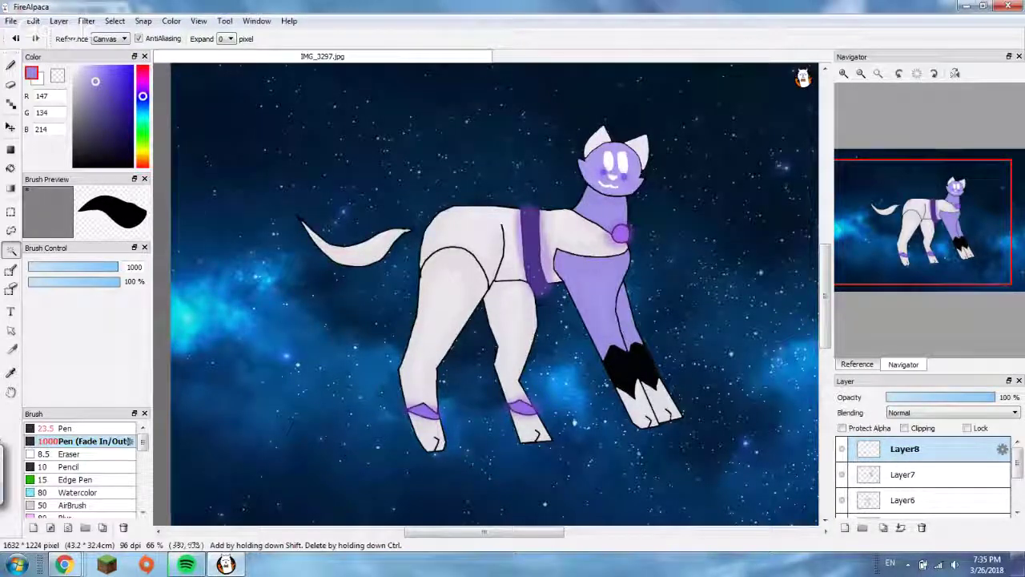
left_click(300, 365)
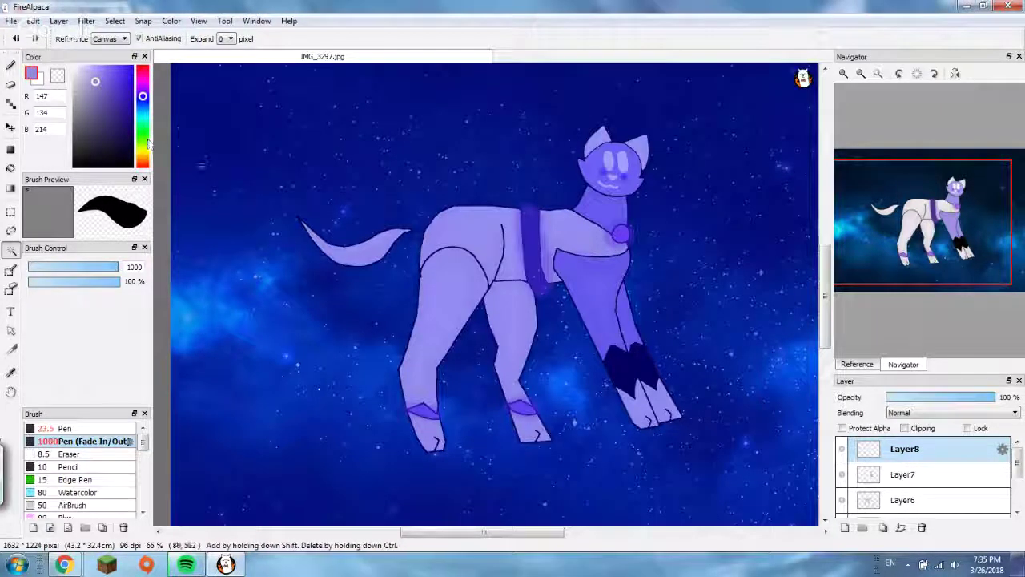
key("ctrl+z")
left_click(11, 66)
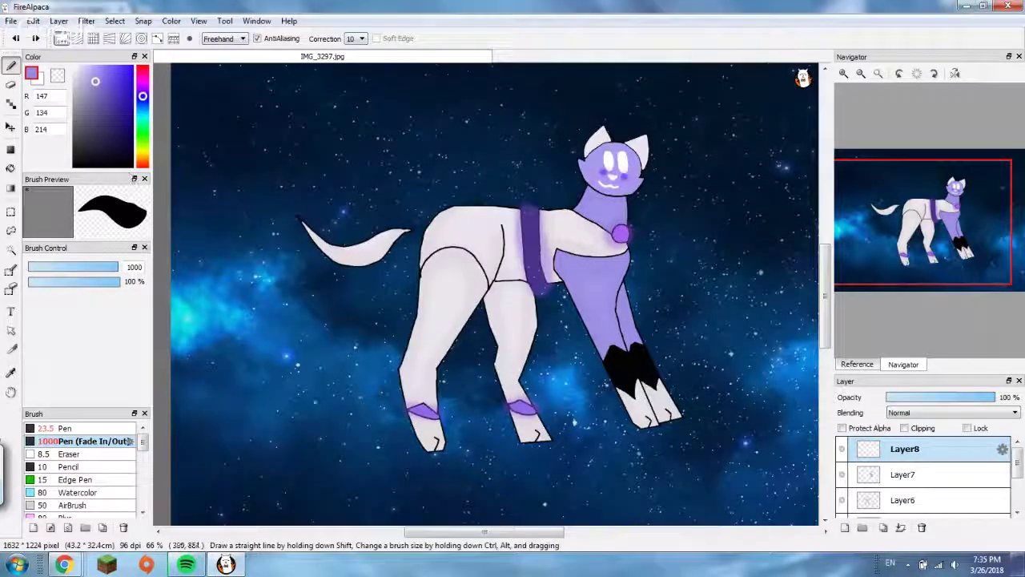
left_click(64, 428)
- Try handwriting the signature in purple beside the hind legs with the size 9.9 Pen, then undo its strokes
left_click_drag(70, 266, 42, 266)
mouse_move(272, 386)
left_mouse_down()
mouse_move(277, 362)
mouse_move(288, 377)
mouse_move(321, 343)
left_mouse_up()
key("ctrl+z")
key("ctrl+z")
key("ctrl+z")
key("ctrl+z")
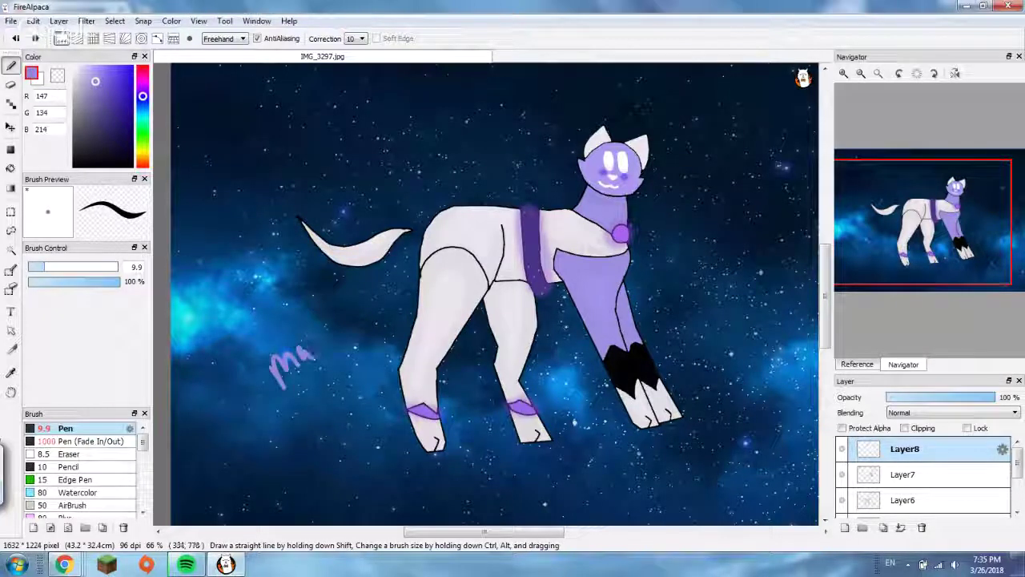
mouse_move(271, 368)
left_mouse_down()
mouse_move(298, 360)
mouse_move(309, 367)
mouse_move(311, 354)
mouse_move(332, 366)
mouse_move(370, 355)
left_mouse_up()
key("ctrl+z")
key("ctrl+z")
key("ctrl+z")
key("ctrl+z")
key("ctrl+z")
key("ctrl+z")
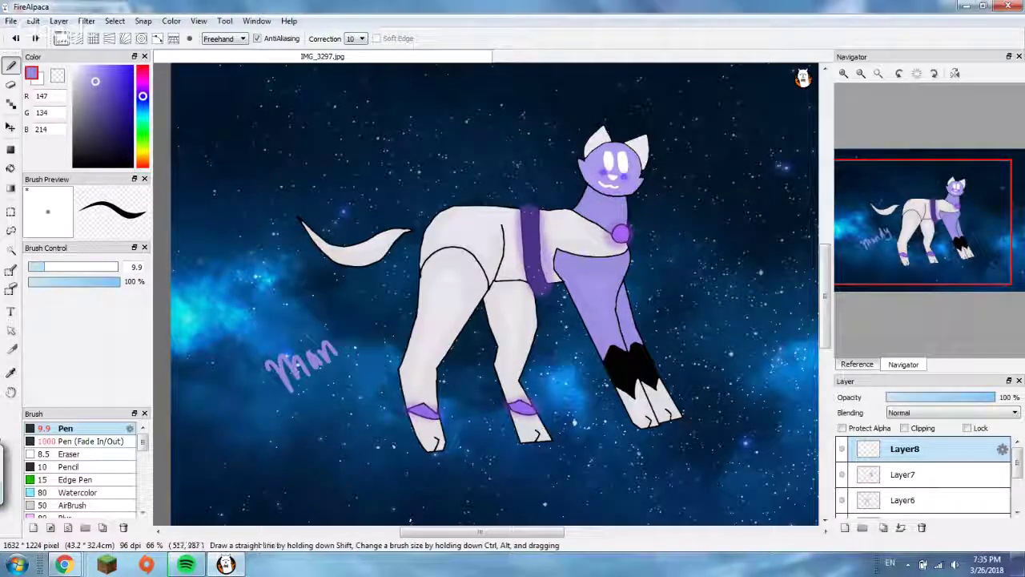
- Set the Pen size to 4.1, try the signature below the front paws, and undo its strokes
left_click_drag(45, 267, 36, 267)
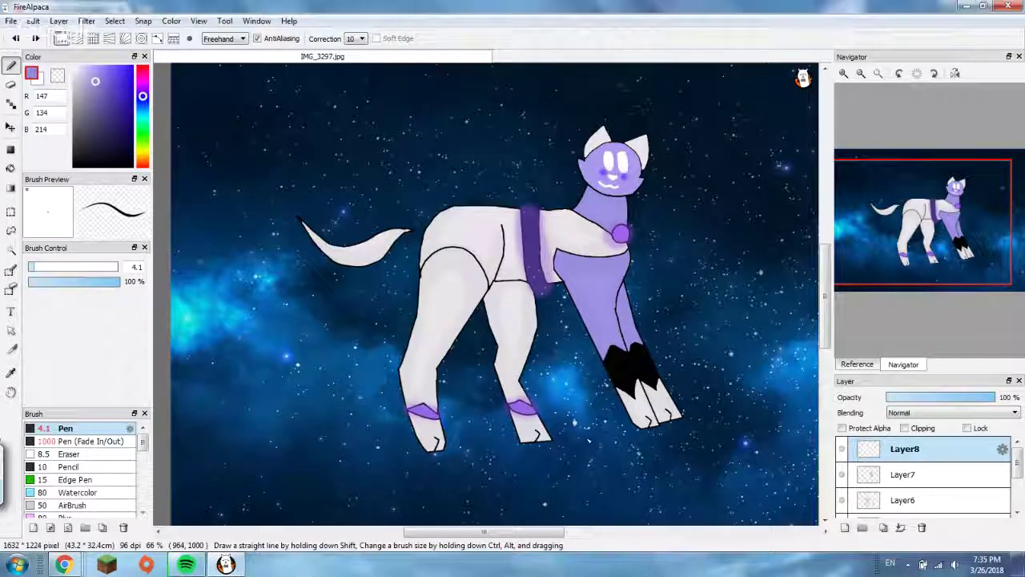
mouse_move(586, 442)
left_mouse_down()
mouse_move(646, 450)
mouse_move(656, 437)
mouse_move(675, 445)
mouse_move(689, 418)
left_mouse_up()
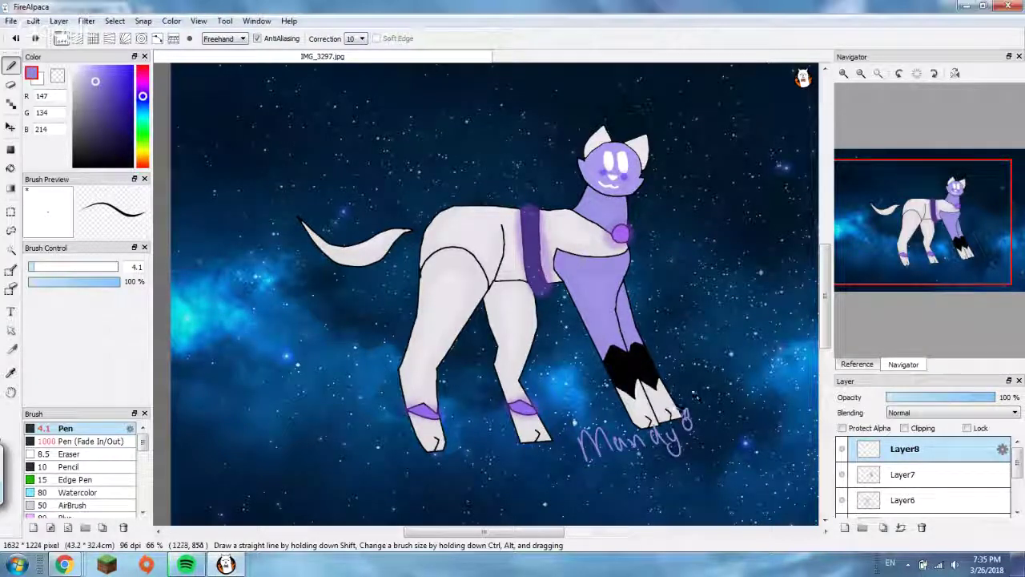
key("ctrl+z")
key("ctrl+z")
key("ctrl+z")
key("ctrl+z")
key("ctrl+z")
key("ctrl+z")
key("ctrl+z")
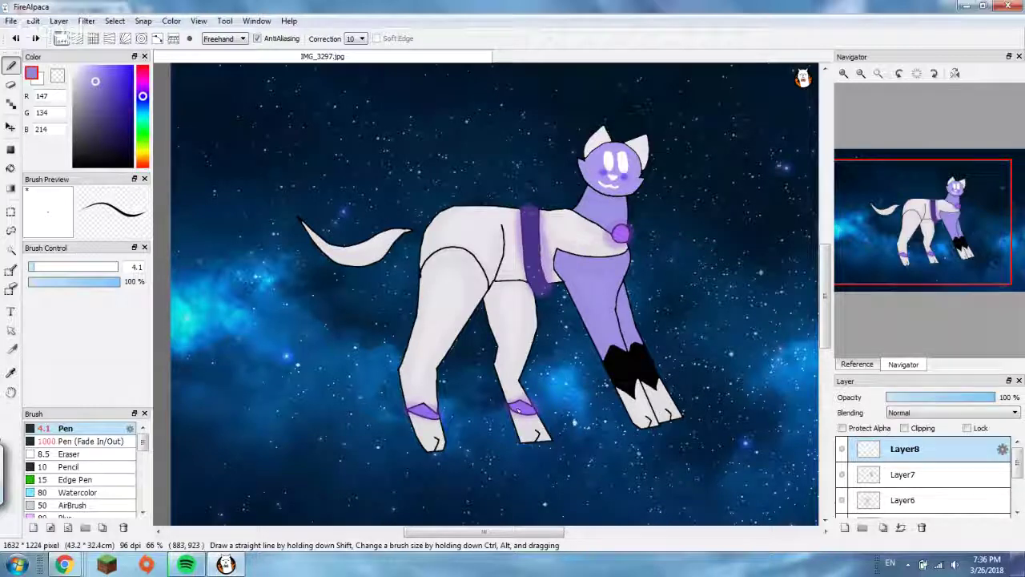
- Try the signature in vivid blue (RGB 44, 0, 255) beside the hind legs, then undo it
mouse_move(118, 120)
left_mouse_down()
mouse_move(117, 96)
mouse_move(132, 67)
left_mouse_up()
mouse_move(283, 401)
left_mouse_down()
mouse_move(318, 376)
mouse_move(327, 340)
left_mouse_up()
key("ctrl+z")
key("ctrl+z")
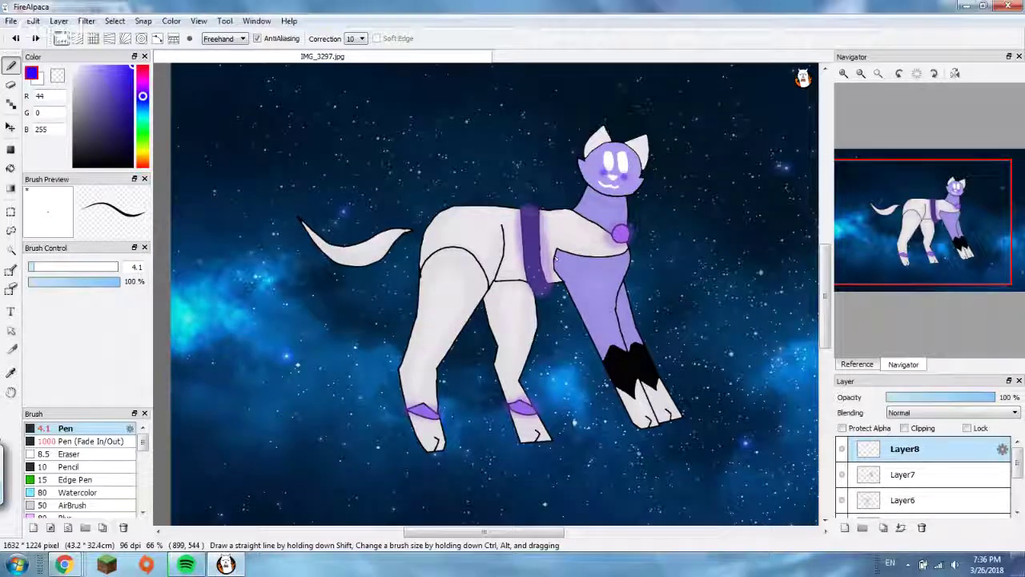
- Pick the light purple from the cat's chest, try a slanted signature beside the front legs, and undo it
left_click(597, 296, "alt")
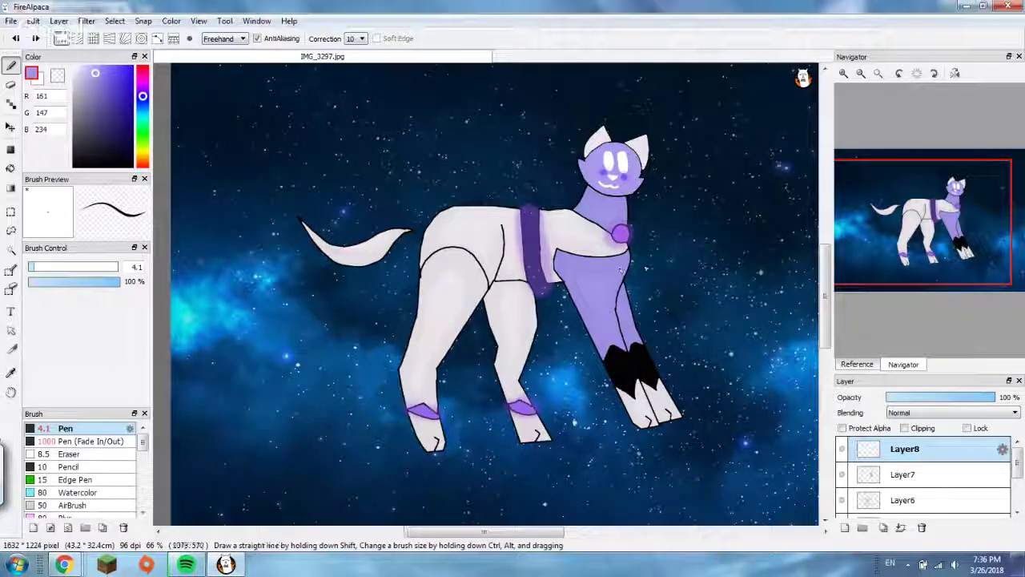
left_click_drag(658, 298, 697, 253)
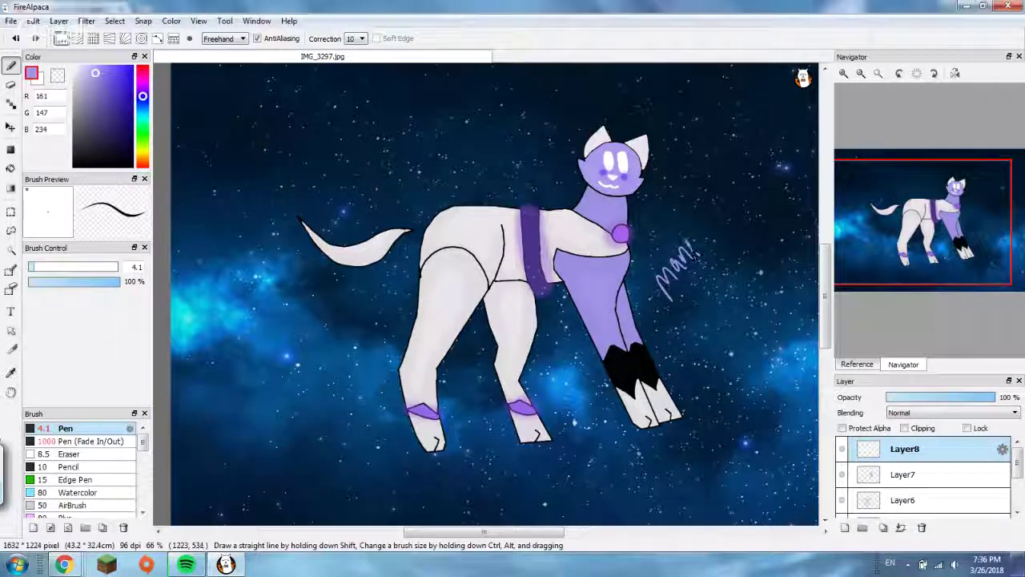
key("ctrl+z")
key("ctrl+z")
key("ctrl+z")
key("ctrl+z")
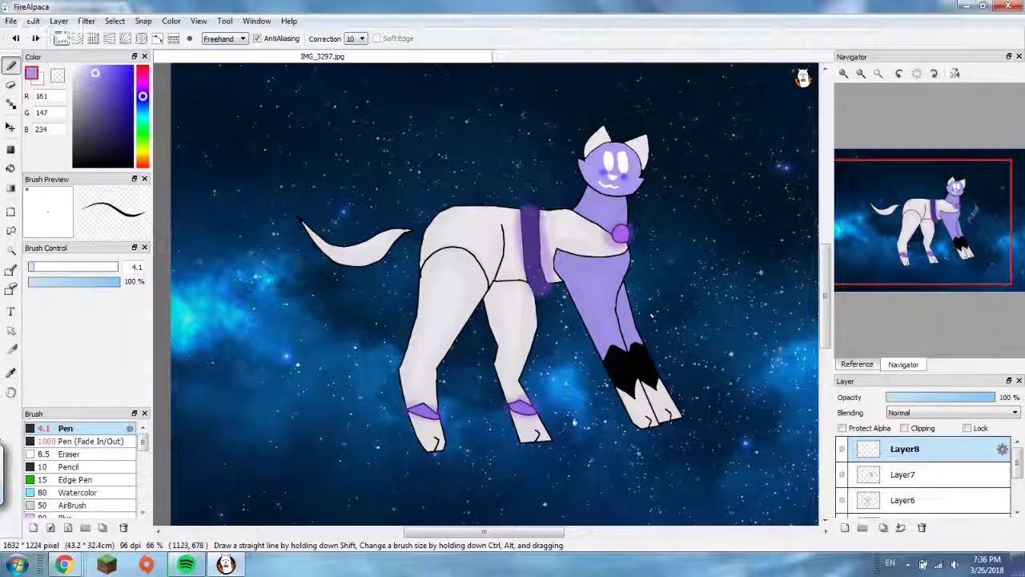
- Handwrite the signature with a small doodle beneath it next to the front leg, and lower Layer8's opacity to 33%
mouse_move(637, 304)
left_mouse_down()
mouse_move(695, 288)
mouse_move(696, 307)
mouse_move(664, 312)
left_mouse_up()
key("ctrl+z")
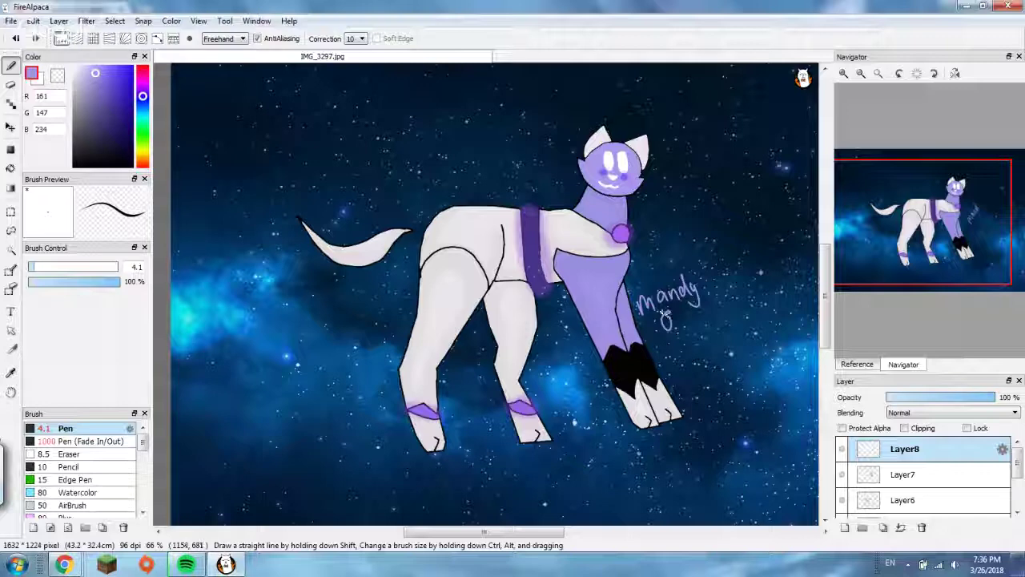
left_click_drag(664, 319, 664, 309)
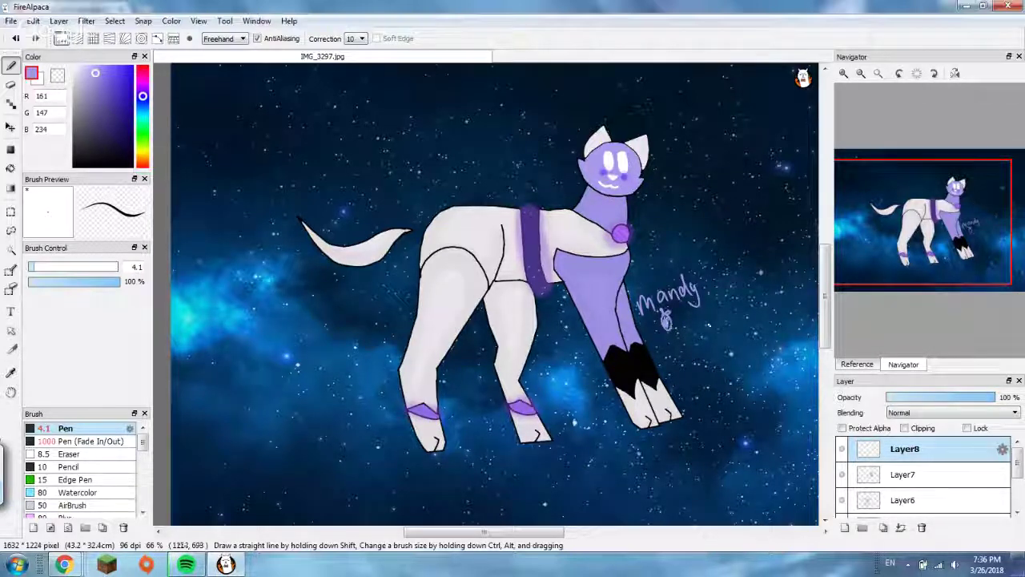
left_click_drag(946, 398, 927, 398)
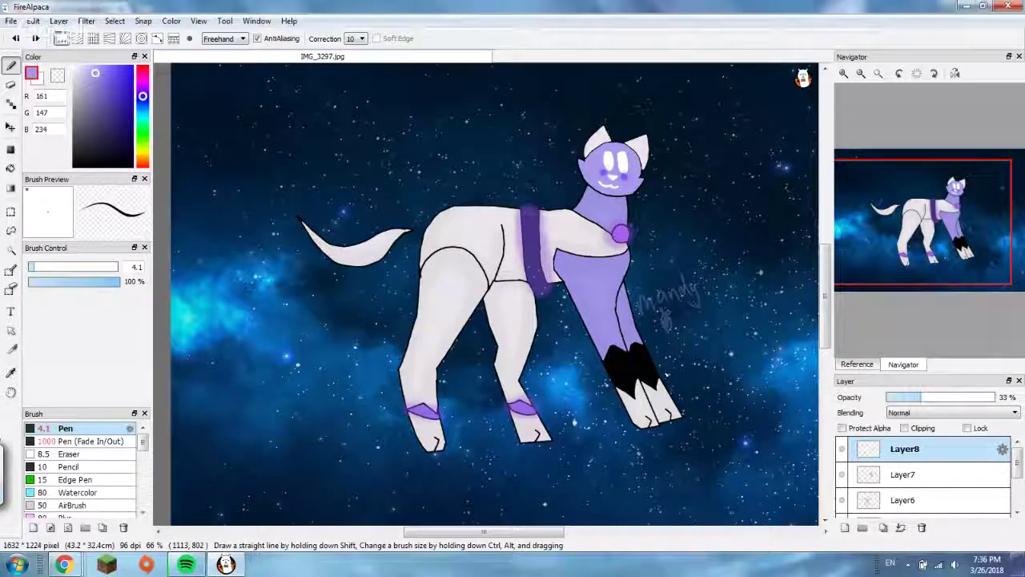
- Try large handwritten lettering across the cat's body on a new layer, then undo the strokes and the layer
left_click(844, 529)
left_click_drag(485, 309, 490, 353)
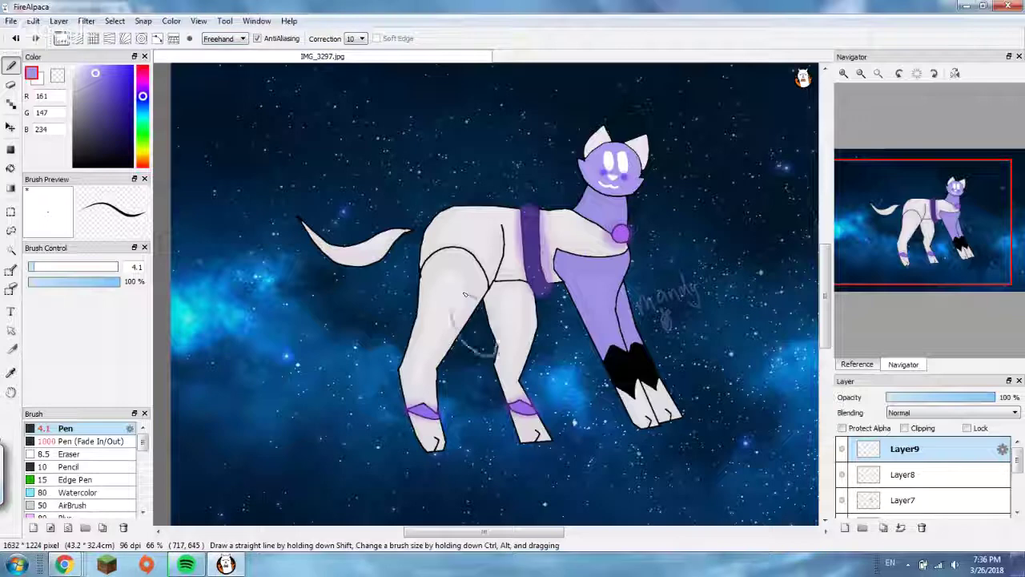
mouse_move(450, 254)
left_mouse_down()
mouse_move(501, 314)
mouse_move(561, 264)
left_mouse_up()
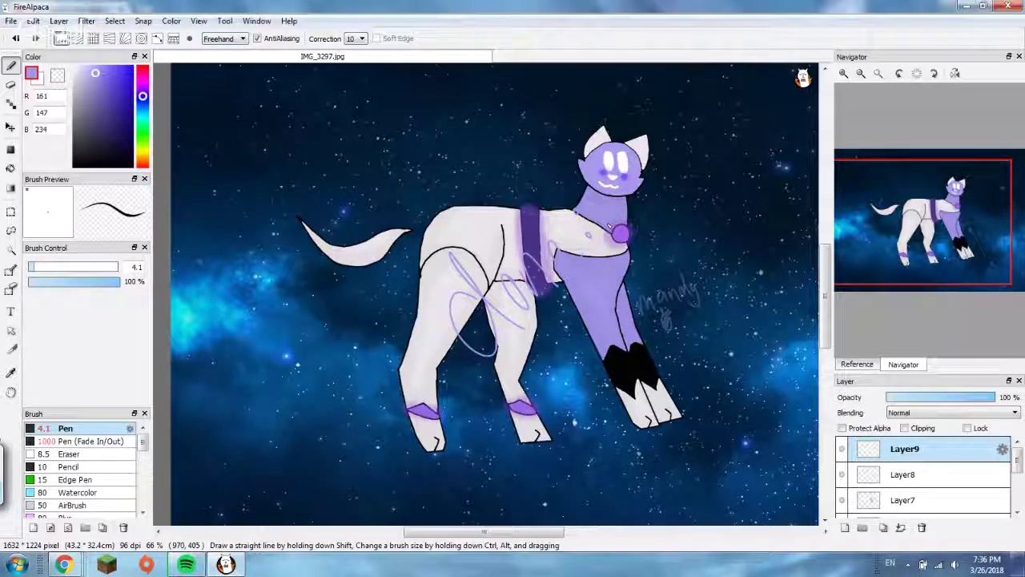
key("ctrl+z")
key("ctrl+z")
key("ctrl+z")
key("ctrl+z")
key("ctrl+z")
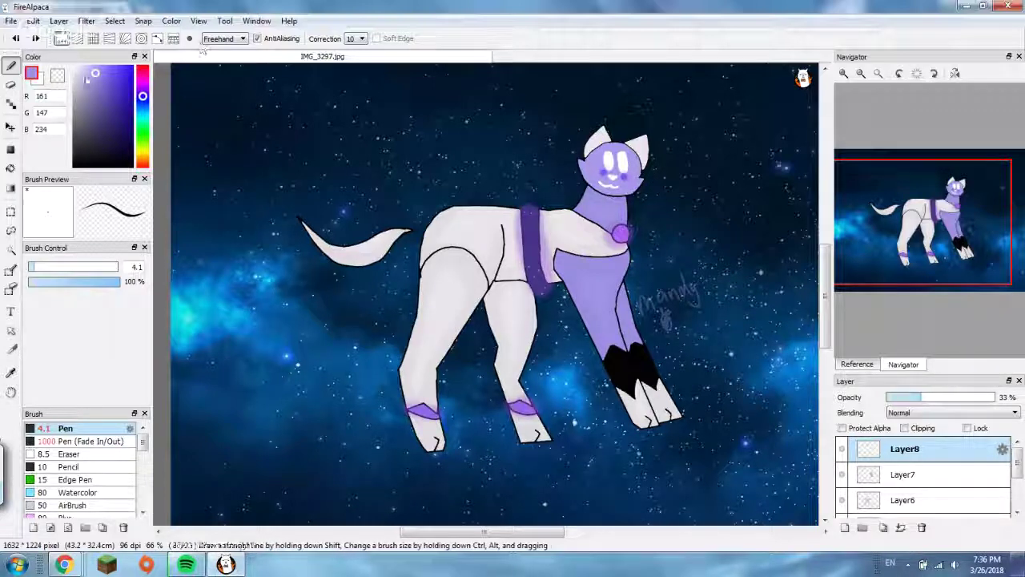
- Save the drawing to its existing JPEG file at quality 100
left_click(11, 21)
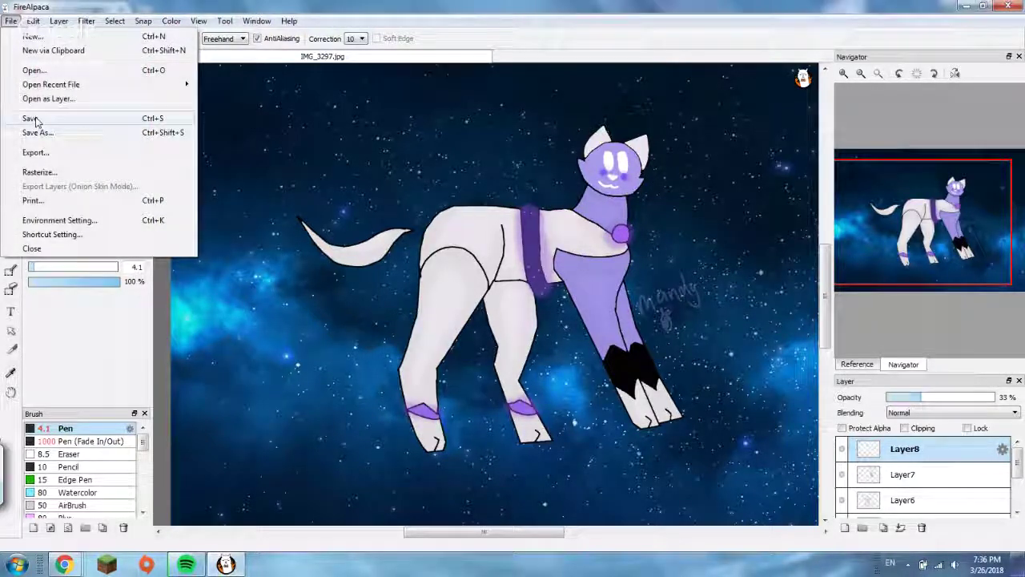
left_click(36, 120)
left_click(556, 296)
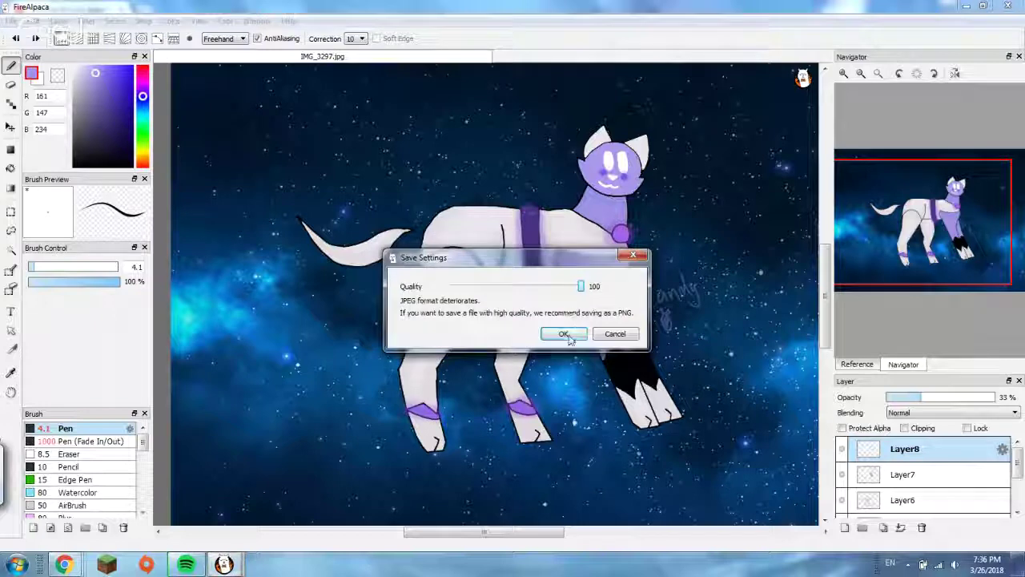
left_click(564, 334)
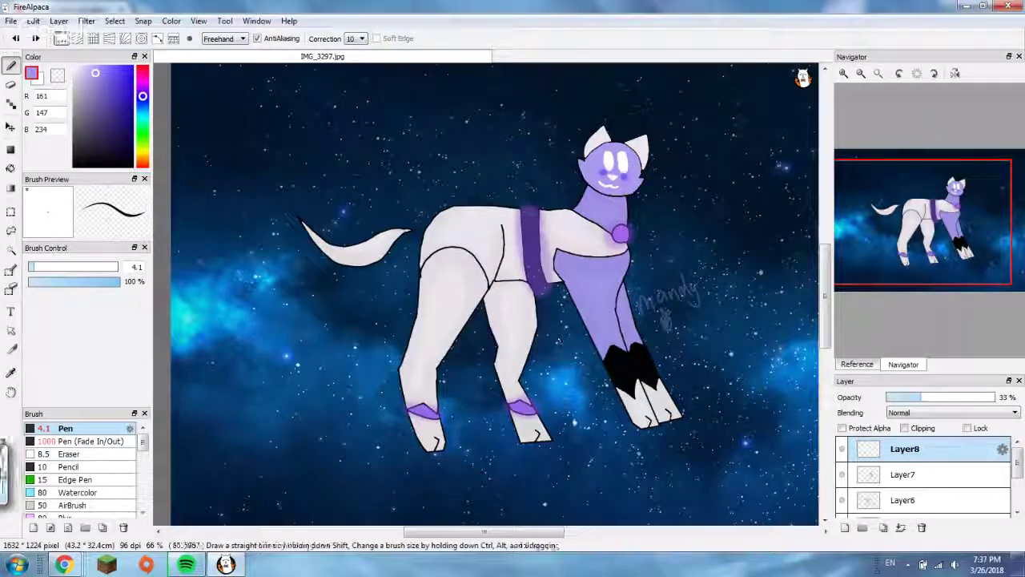
- Switch to Chrome and bring up the Google Hangouts broadcast window
mouse_move(64, 565)
left_click(79, 523)
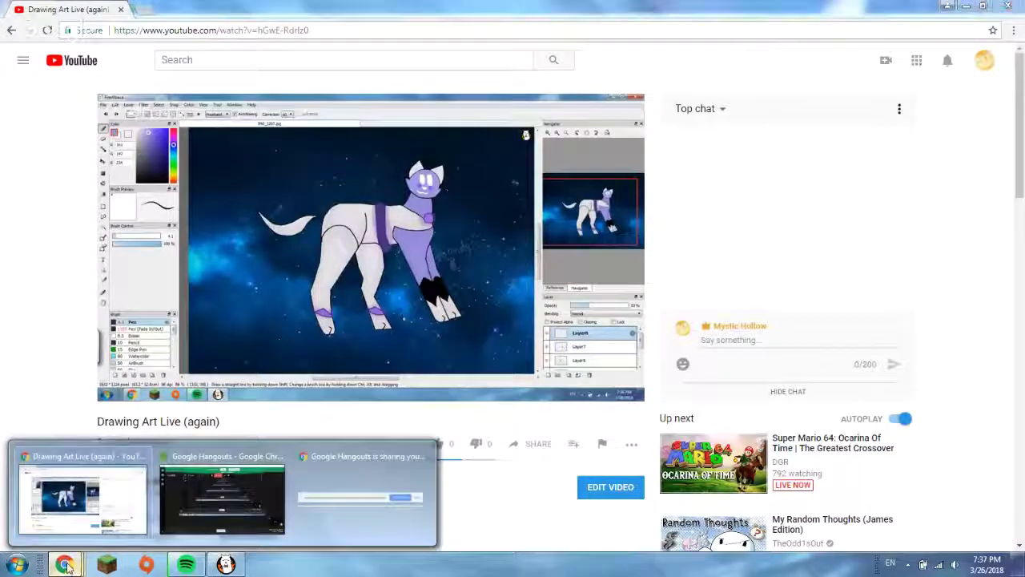
left_click(221, 497)
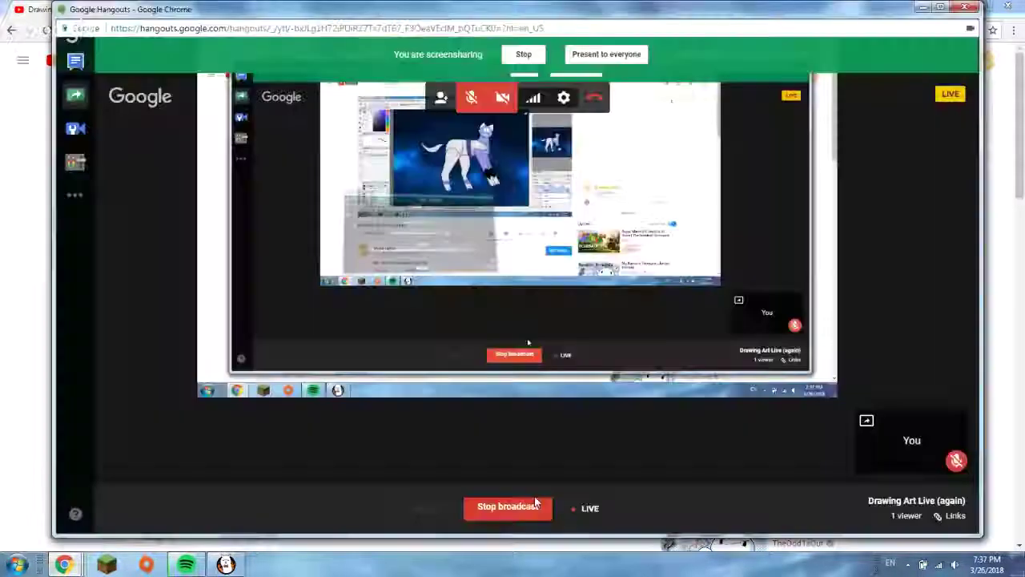